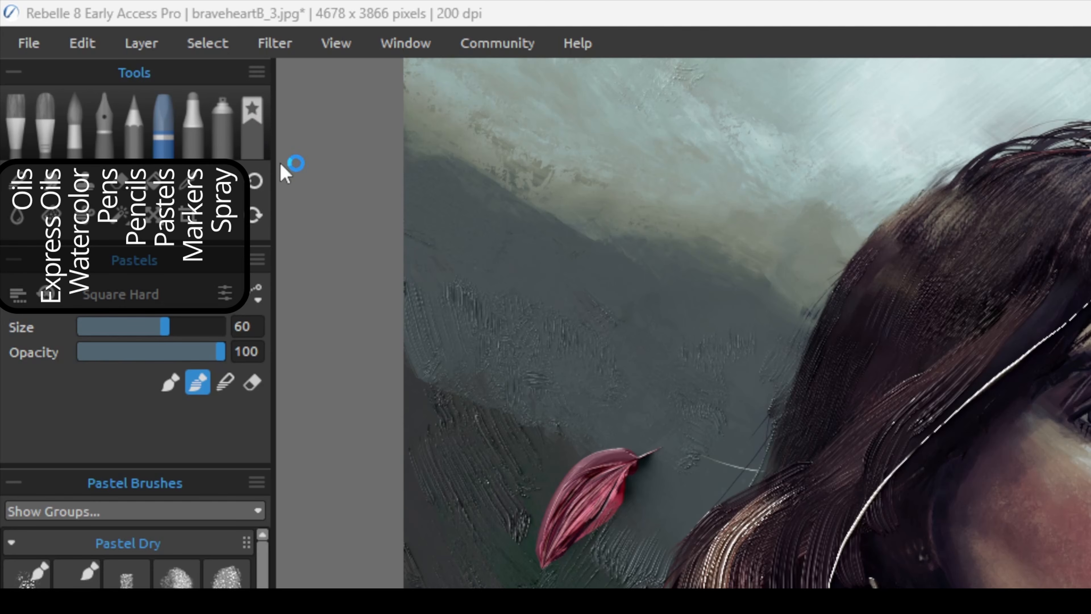
# Look through the favorite and recent brush collections
pyautogui.click(253, 131)
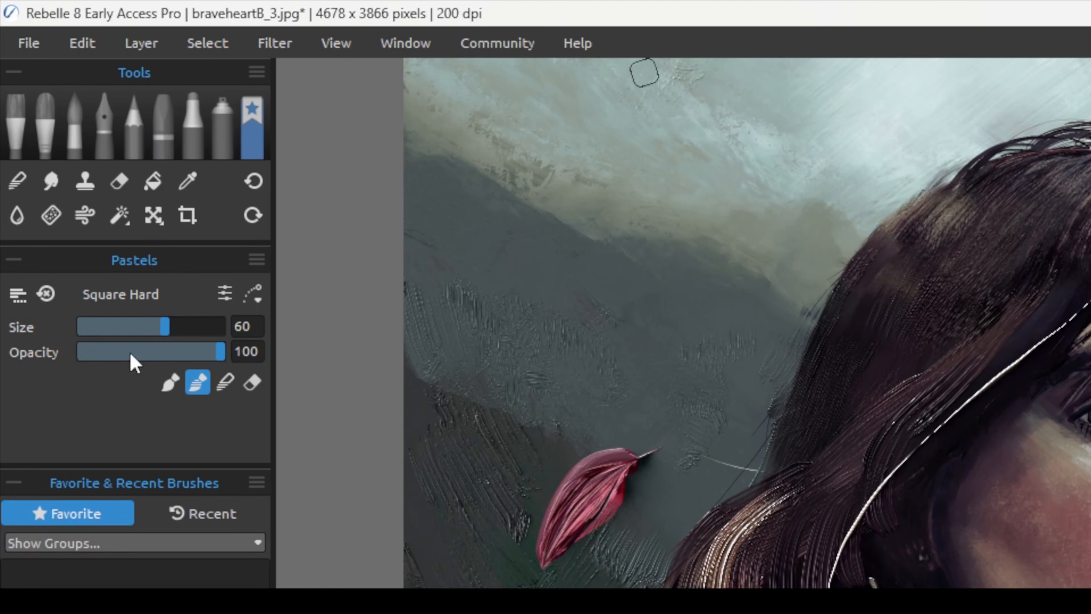
pyautogui.click(207, 515)
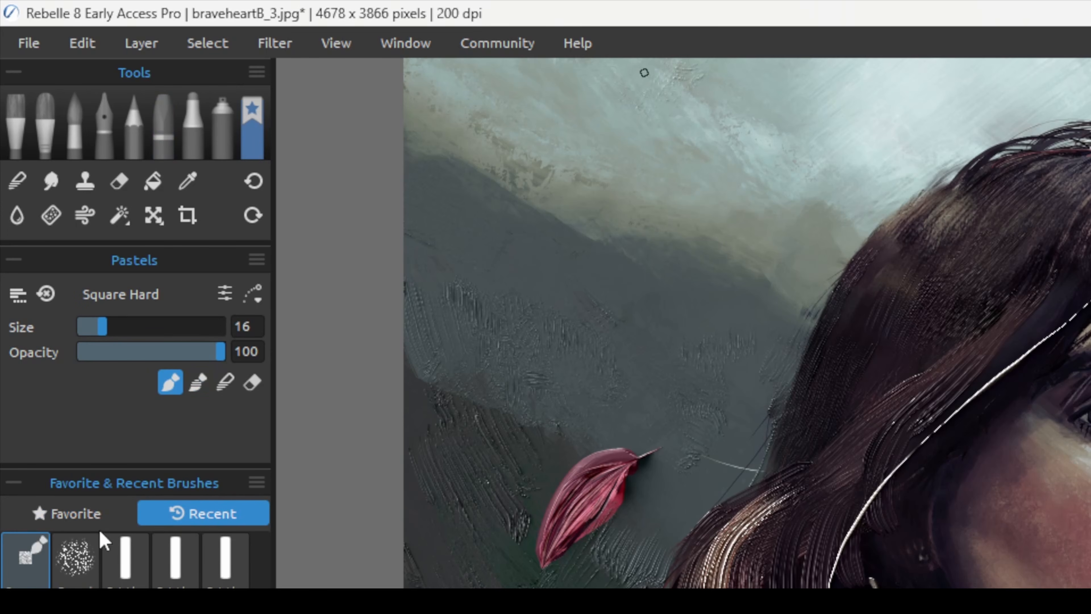
pyautogui.click(95, 516)
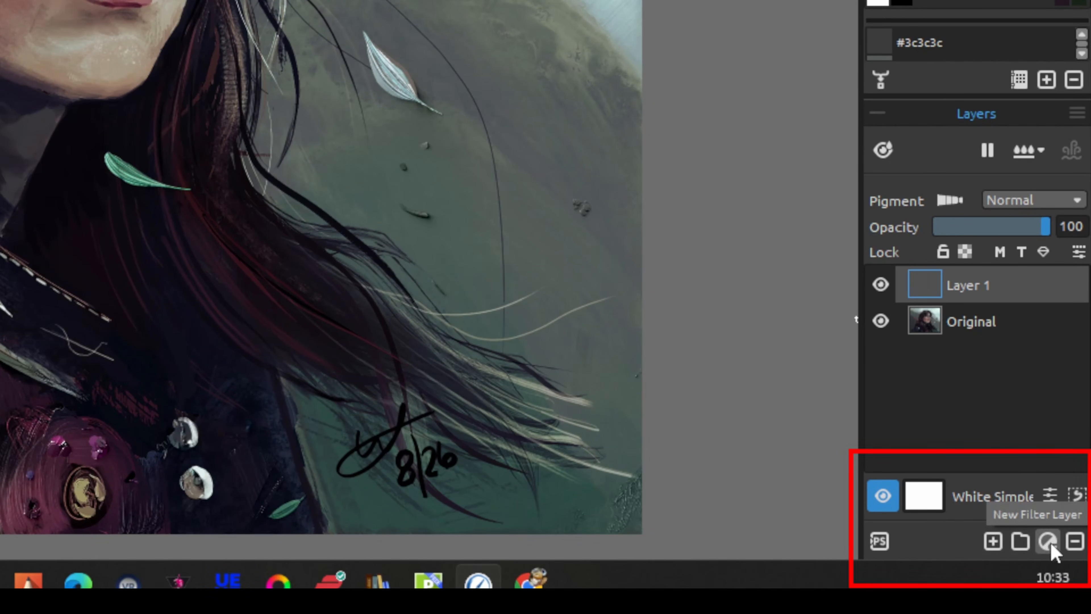
# Create a fresh empty layer above Original and rename it Tutorial
pyautogui.click(1075, 541)
pyautogui.click(994, 544)
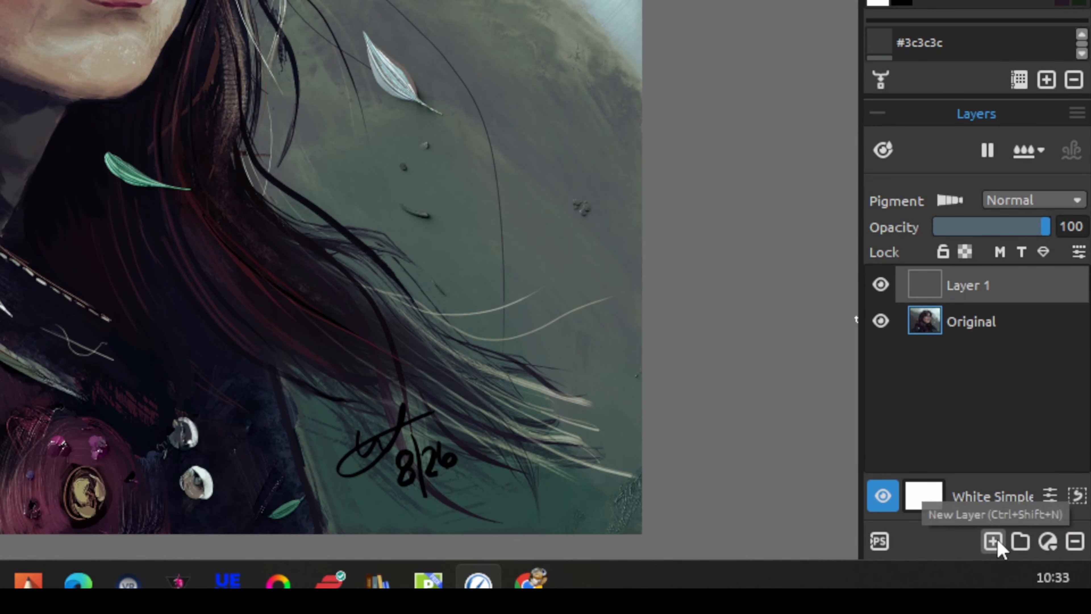
pyautogui.doubleClick(959, 286)
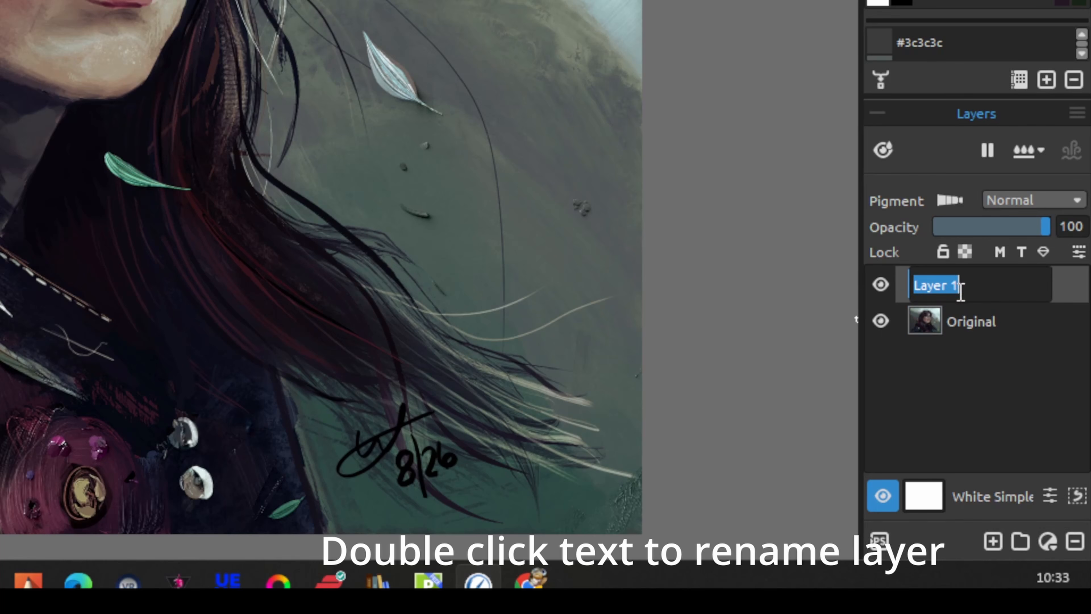
pyautogui.write('Tutorial')
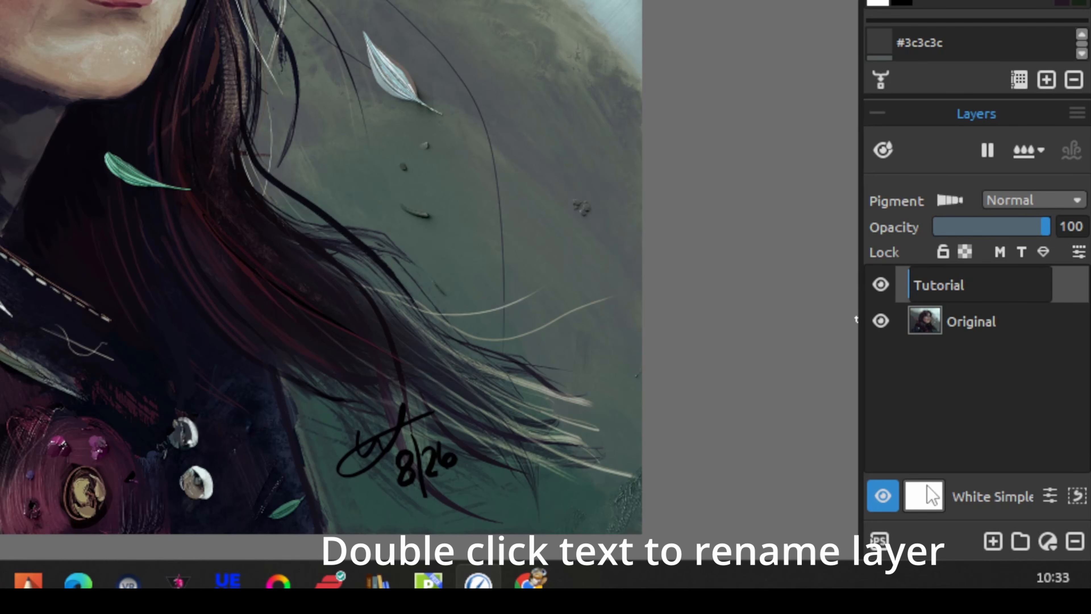
pyautogui.press('Return')
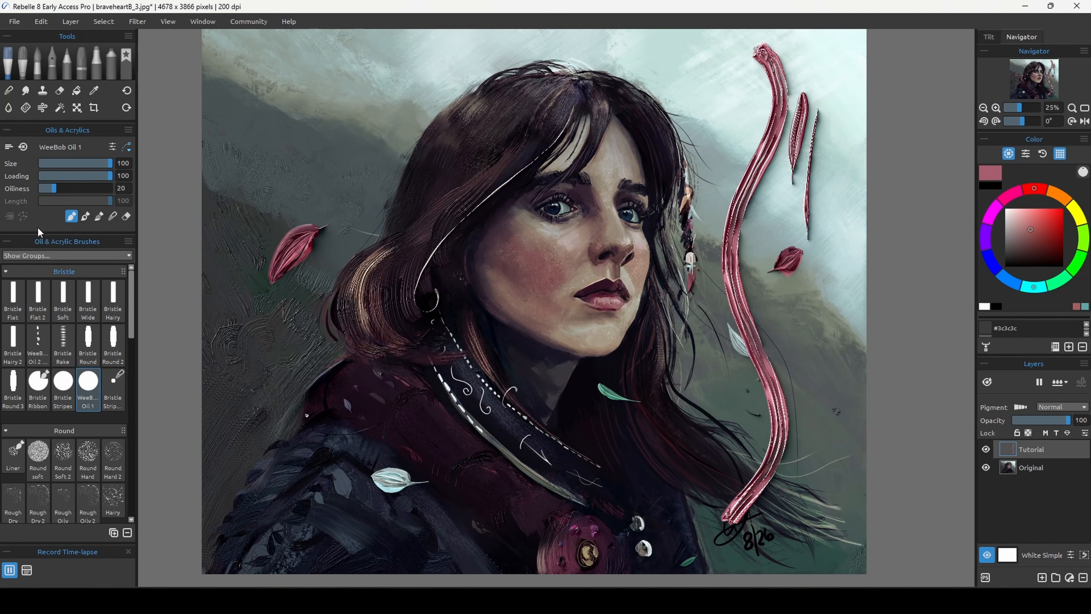
# Paint crossing diagonal and downward strokes with the Bristle Rake oil brush over the sky and hair beside the head
pyautogui.click(63, 344)
pyautogui.moveTo(275, 205)
pyautogui.mouseDown()
pyautogui.moveTo(414, 111)
pyautogui.moveTo(424, 65)
pyautogui.mouseUp()
pyautogui.moveTo(357, 126); pyautogui.dragTo(415, 72)
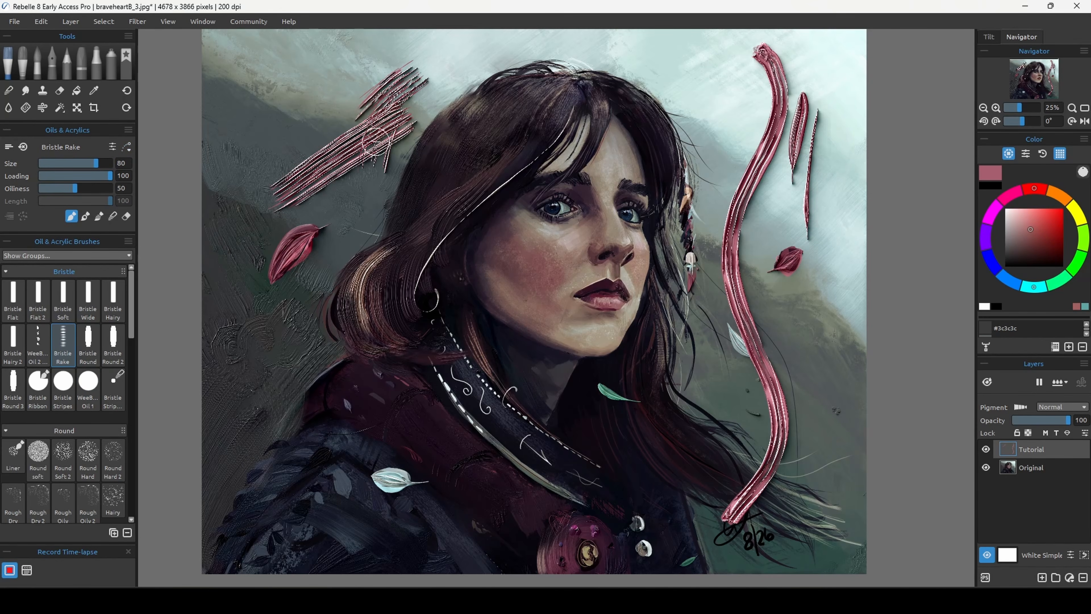
pyautogui.moveTo(359, 188); pyautogui.dragTo(341, 147)
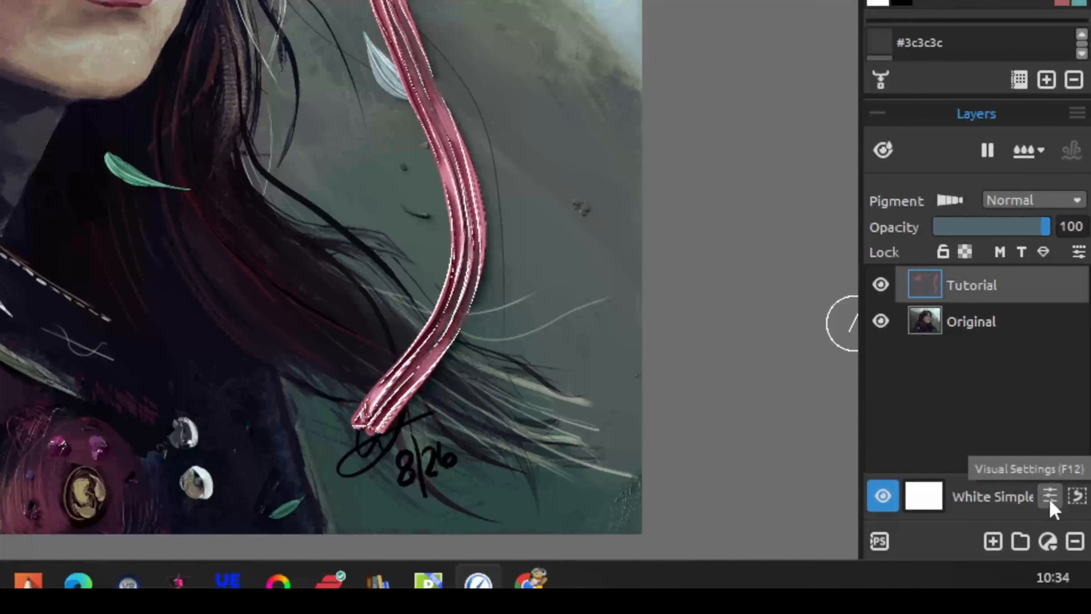
# Set the oil rendering to Impasto Depth 6, Gloss 3 and Environment 1, and paint a long wavy Bristle Rake stroke beside the ribbon stroke
pyautogui.click(1053, 502)
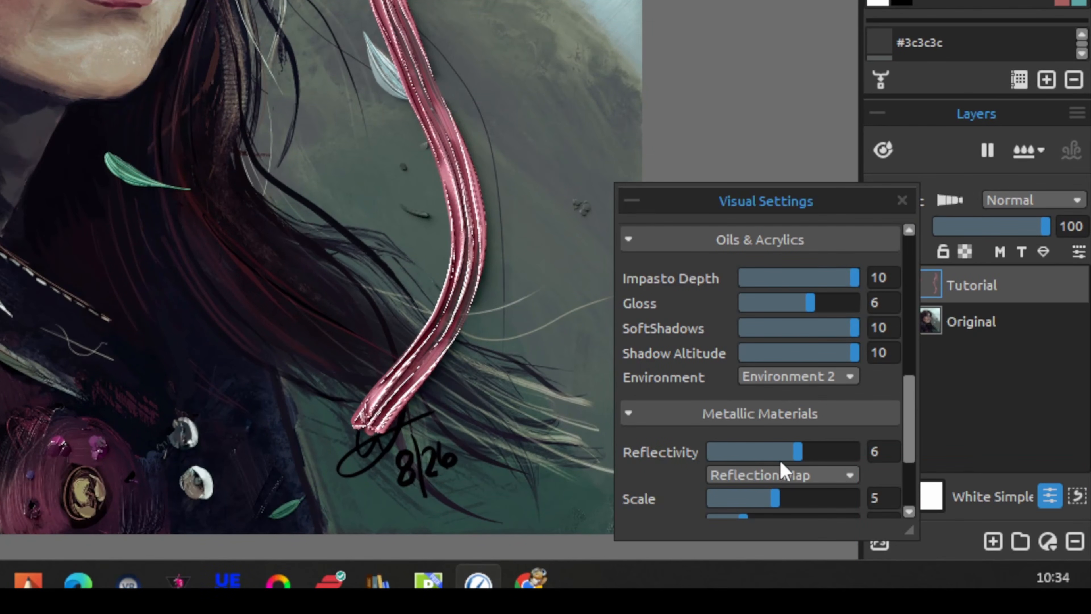
pyautogui.moveTo(911, 408); pyautogui.dragTo(912, 373)
pyautogui.moveTo(811, 388)
pyautogui.mouseDown()
pyautogui.moveTo(796, 386)
pyautogui.moveTo(822, 404)
pyautogui.moveTo(747, 426)
pyautogui.moveTo(781, 429)
pyautogui.mouseUp()
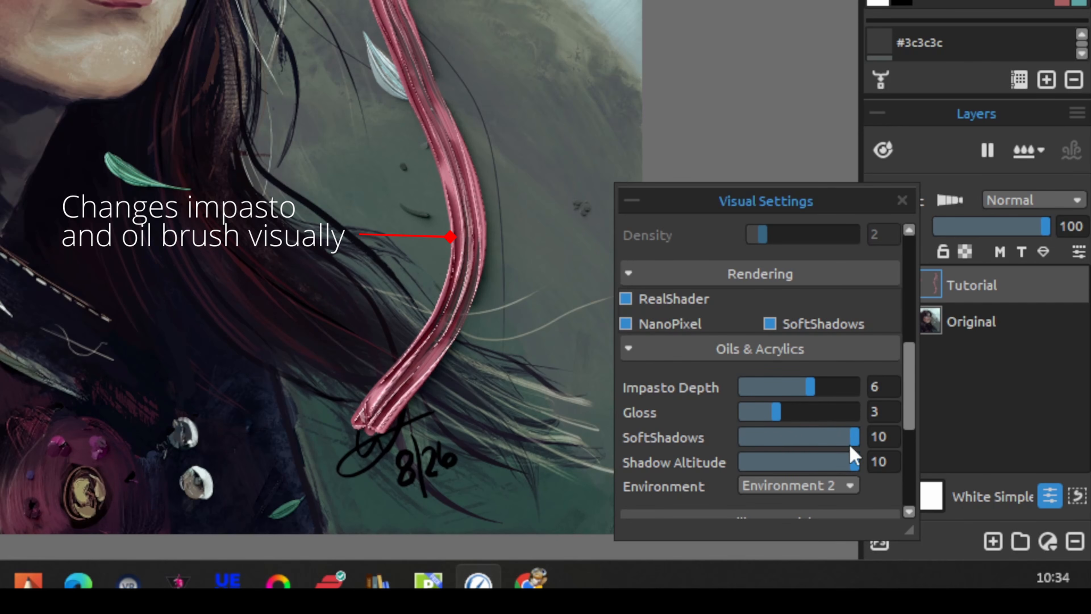
pyautogui.click(846, 488)
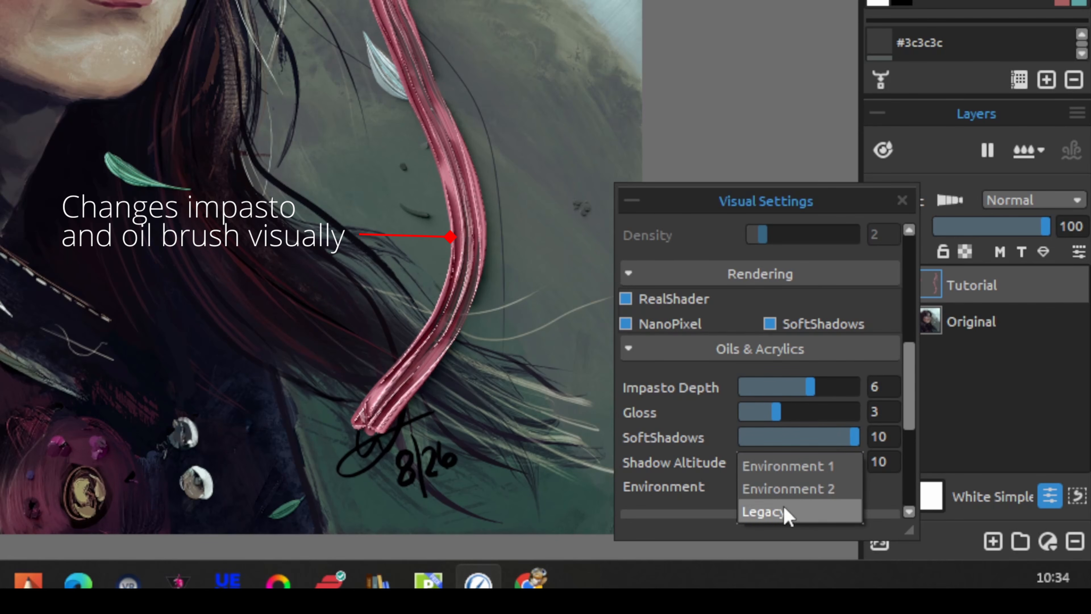
pyautogui.click(808, 466)
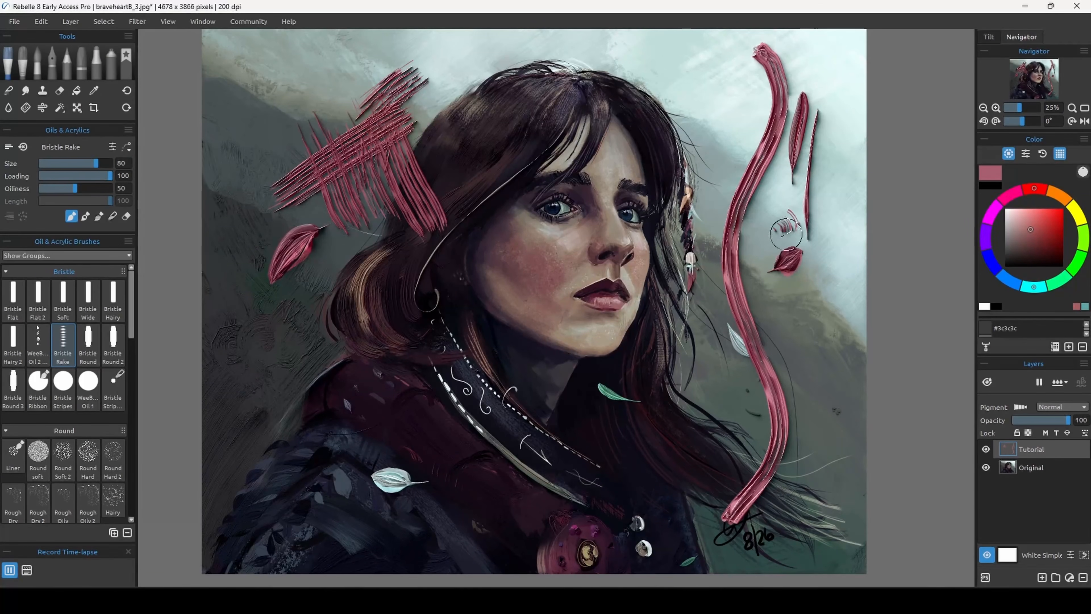
pyautogui.moveTo(786, 234)
pyautogui.mouseDown()
pyautogui.moveTo(784, 330)
pyautogui.moveTo(819, 442)
pyautogui.moveTo(783, 519)
pyautogui.mouseUp()
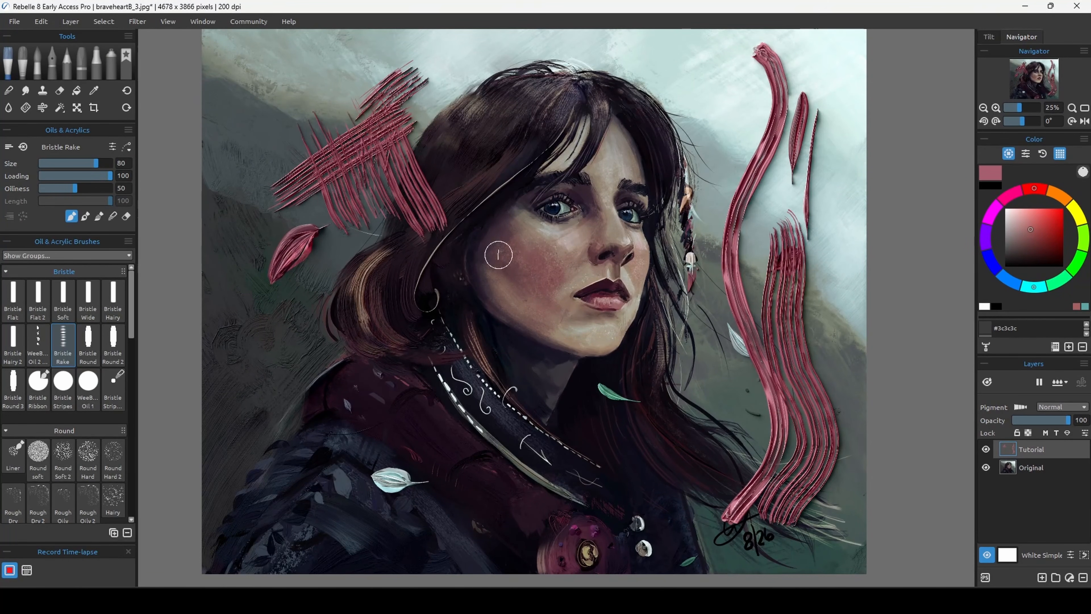
# Enable Color Noise per Bristle on the Bristle Round brush with H 35, S 10 and L 10, and paint vertical strokes beside the face
pyautogui.click(88, 343)
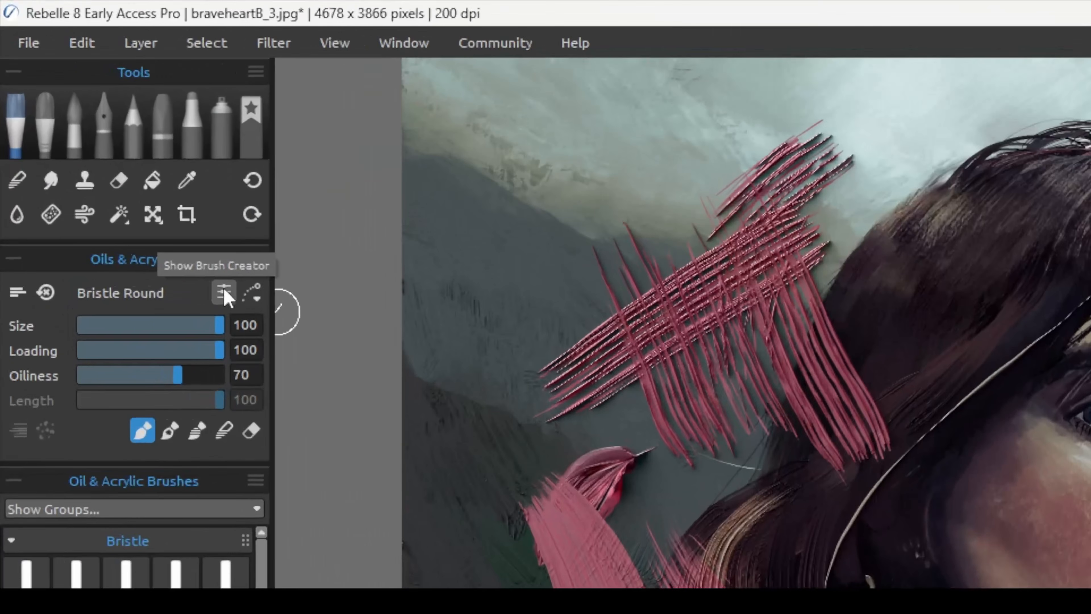
pyautogui.click(225, 297)
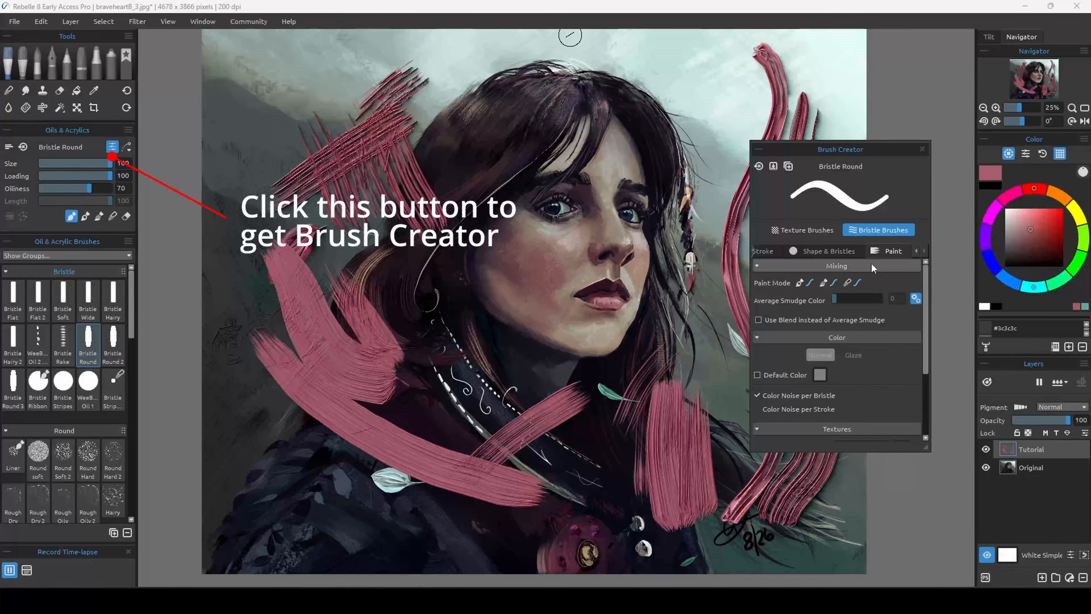
pyautogui.click(798, 395)
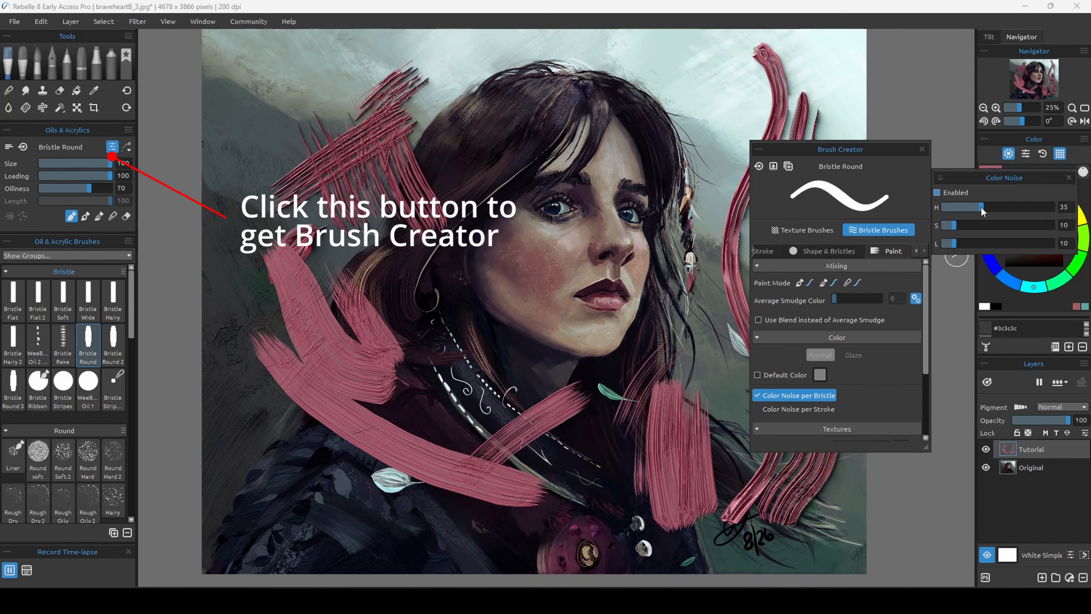
pyautogui.moveTo(656, 277); pyautogui.dragTo(648, 417)
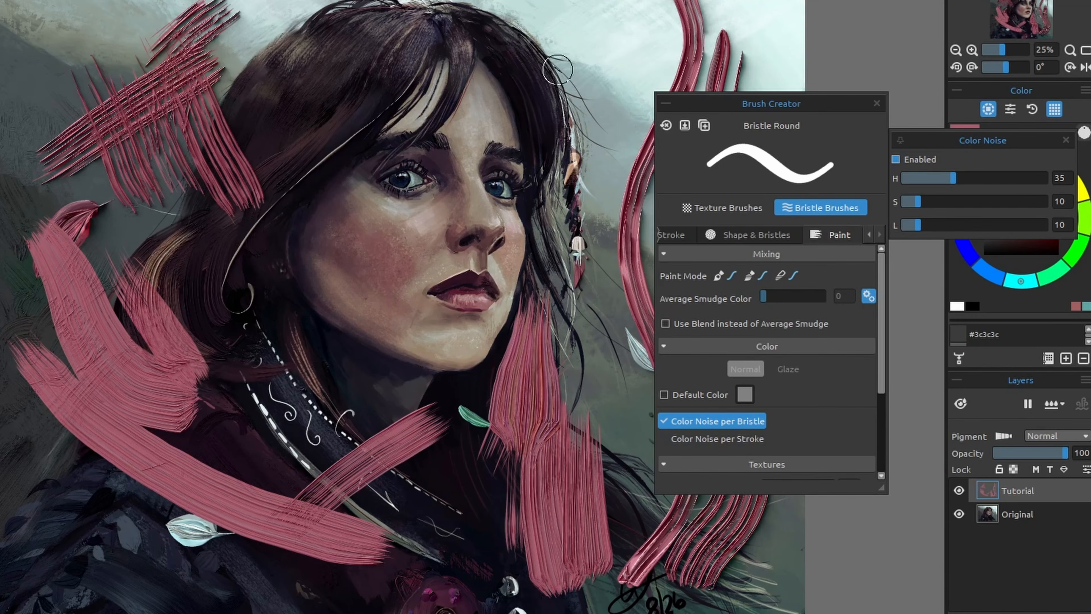
pyautogui.moveTo(558, 70); pyautogui.dragTo(572, 480)
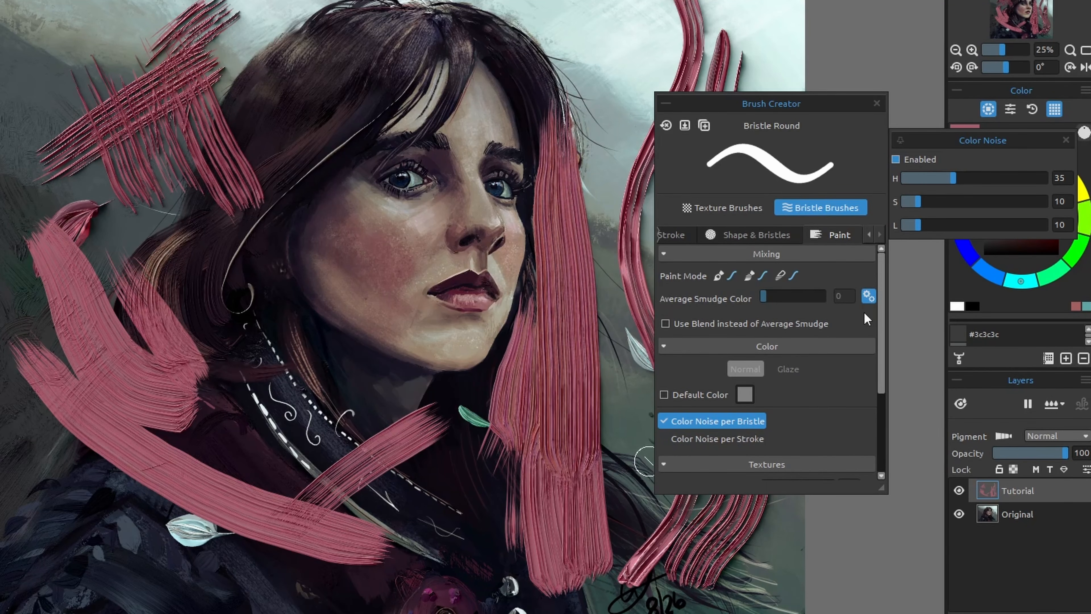
# Raise the per-bristle hue noise to 100 and paint two long vertical strokes and a small swirl over the face and neck
pyautogui.moveTo(1019, 178); pyautogui.dragTo(1043, 184)
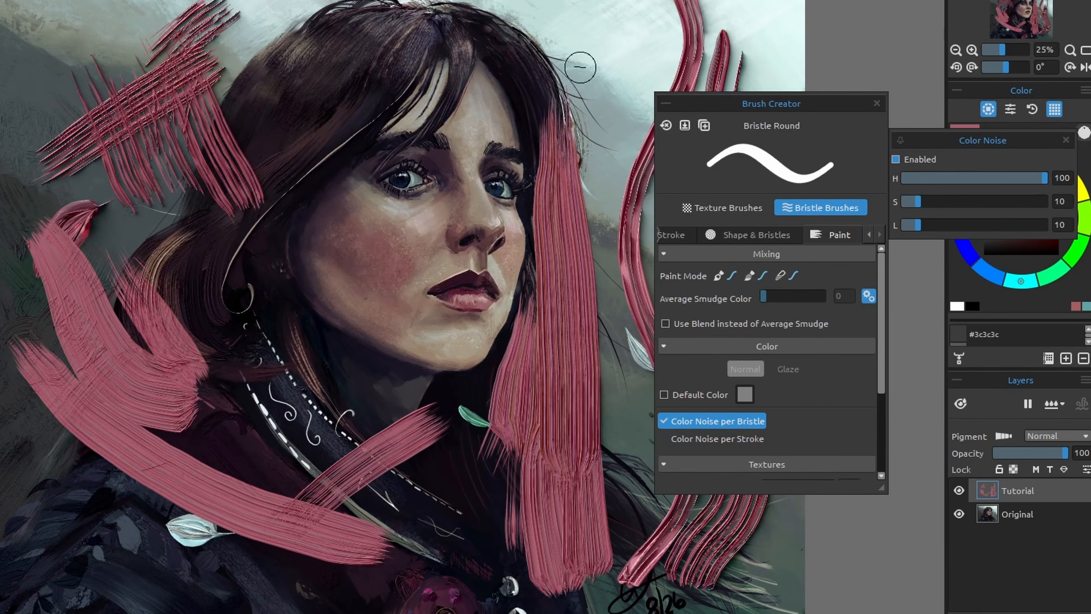
pyautogui.moveTo(580, 67)
pyautogui.mouseDown()
pyautogui.moveTo(594, 215)
pyautogui.moveTo(588, 478)
pyautogui.mouseUp()
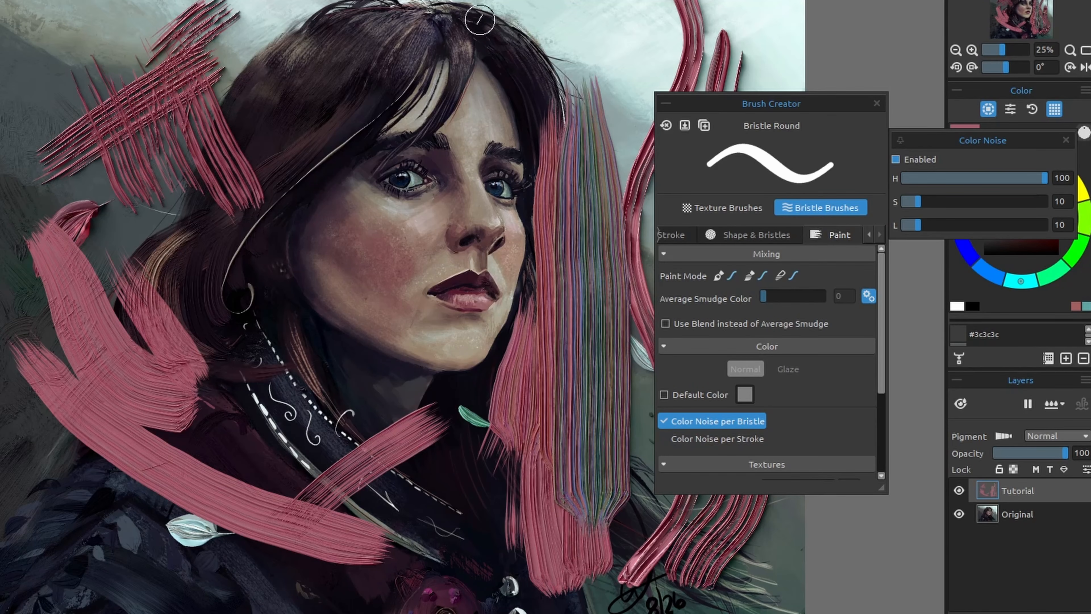
pyautogui.moveTo(480, 20); pyautogui.dragTo(504, 593)
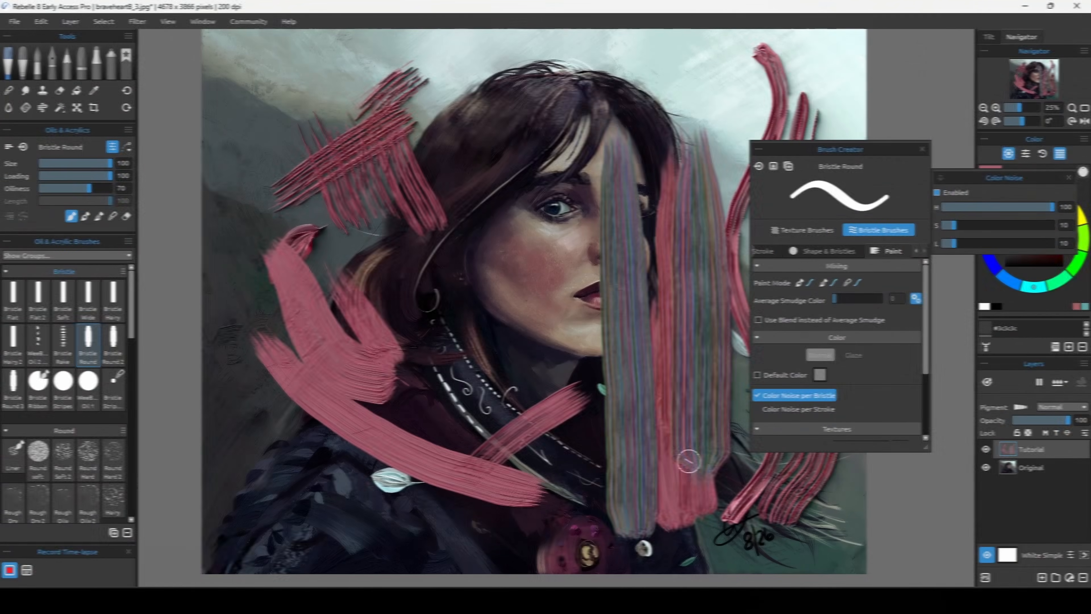
pyautogui.moveTo(581, 425); pyautogui.dragTo(584, 386)
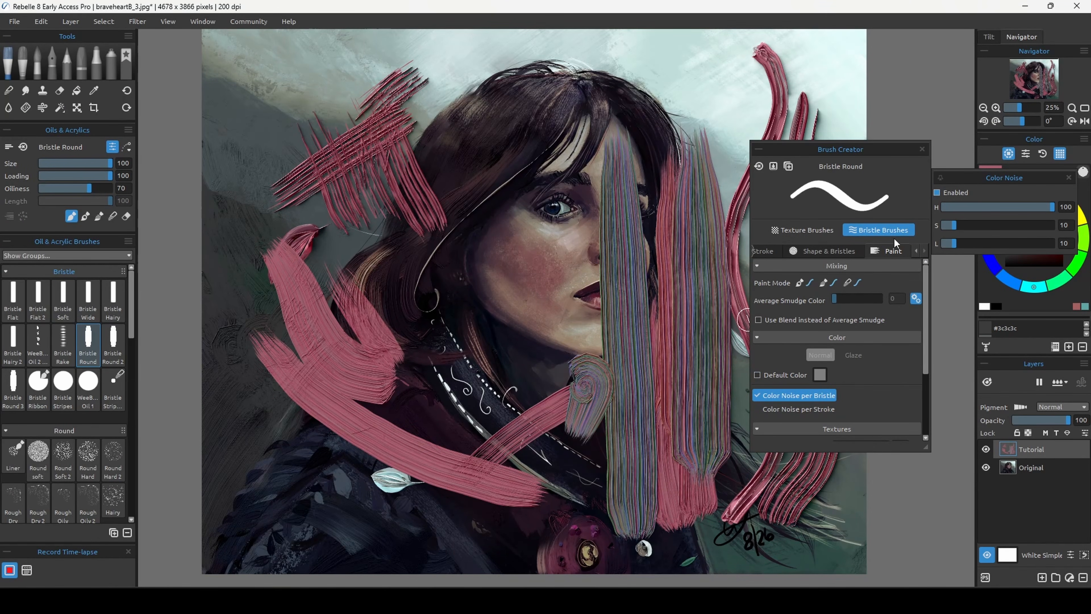
# Lower the per-bristle hue noise to 15 and enable Color Noise per Stroke with H 100, S 0 and L 0
pyautogui.moveTo(1042, 211); pyautogui.dragTo(1012, 209)
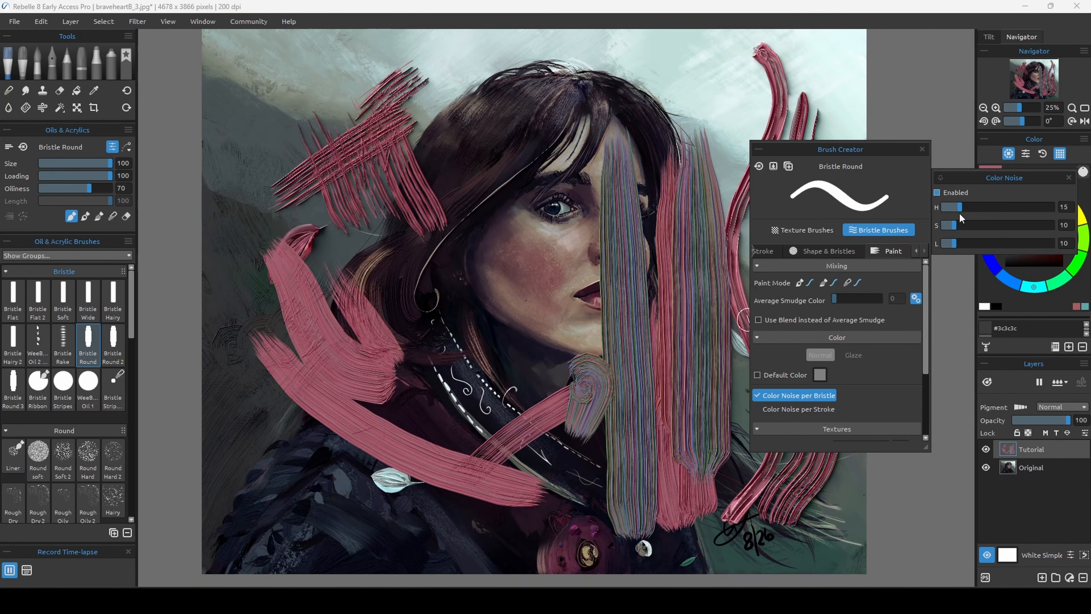
pyautogui.click(775, 410)
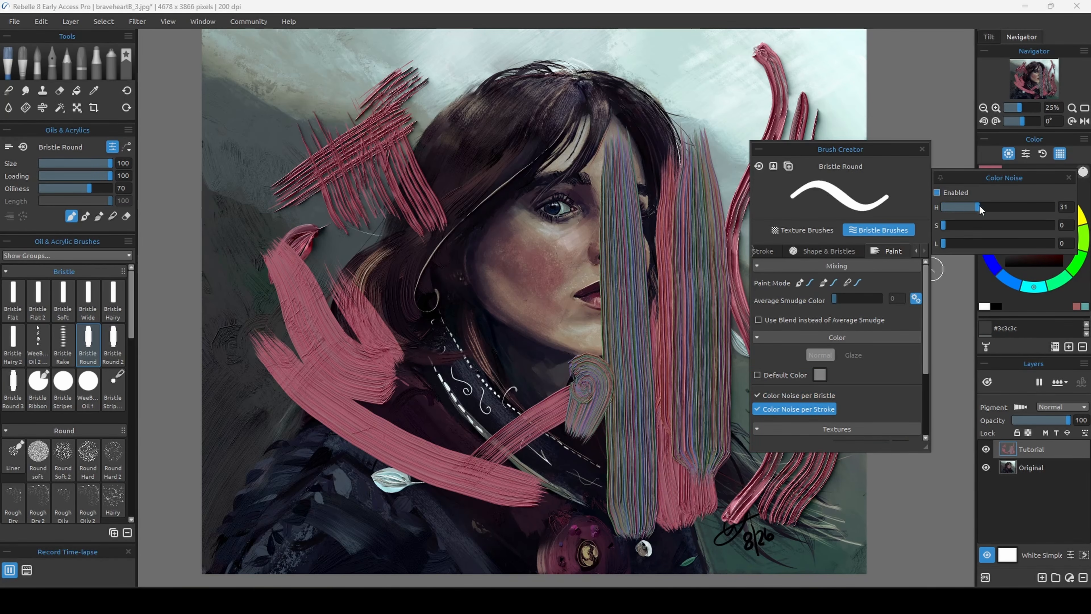
# Paint four long wavy strokes side by side over the face and hair using the hue-only per-stroke noise
pyautogui.moveTo(539, 148)
pyautogui.mouseDown()
pyautogui.moveTo(550, 159)
pyautogui.moveTo(550, 350)
pyautogui.moveTo(604, 447)
pyautogui.mouseUp()
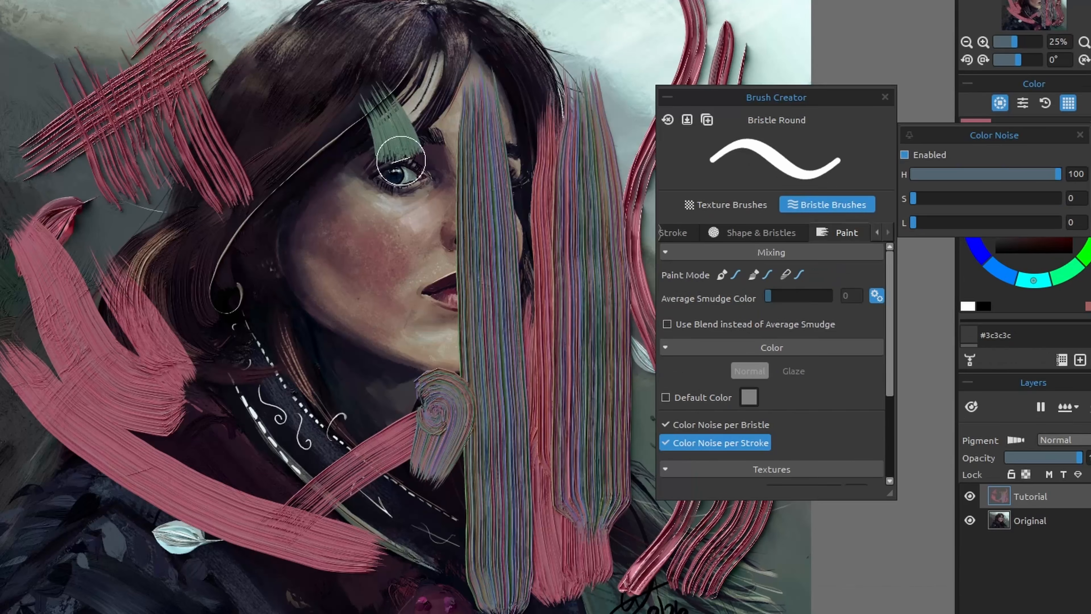
pyautogui.moveTo(327, 107)
pyautogui.mouseDown()
pyautogui.moveTo(368, 176)
pyautogui.moveTo(356, 396)
pyautogui.moveTo(418, 487)
pyautogui.mouseUp()
pyautogui.moveTo(311, 135)
pyautogui.mouseDown()
pyautogui.moveTo(318, 194)
pyautogui.moveTo(283, 415)
pyautogui.moveTo(356, 531)
pyautogui.mouseUp()
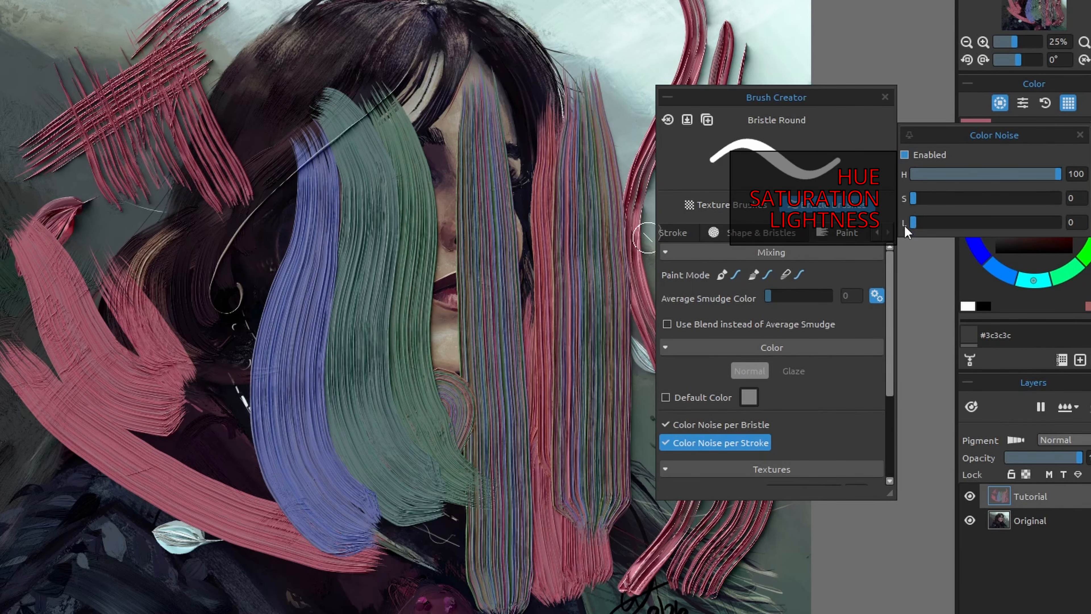
pyautogui.moveTo(275, 139)
pyautogui.mouseDown()
pyautogui.moveTo(243, 280)
pyautogui.moveTo(286, 516)
pyautogui.mouseUp()
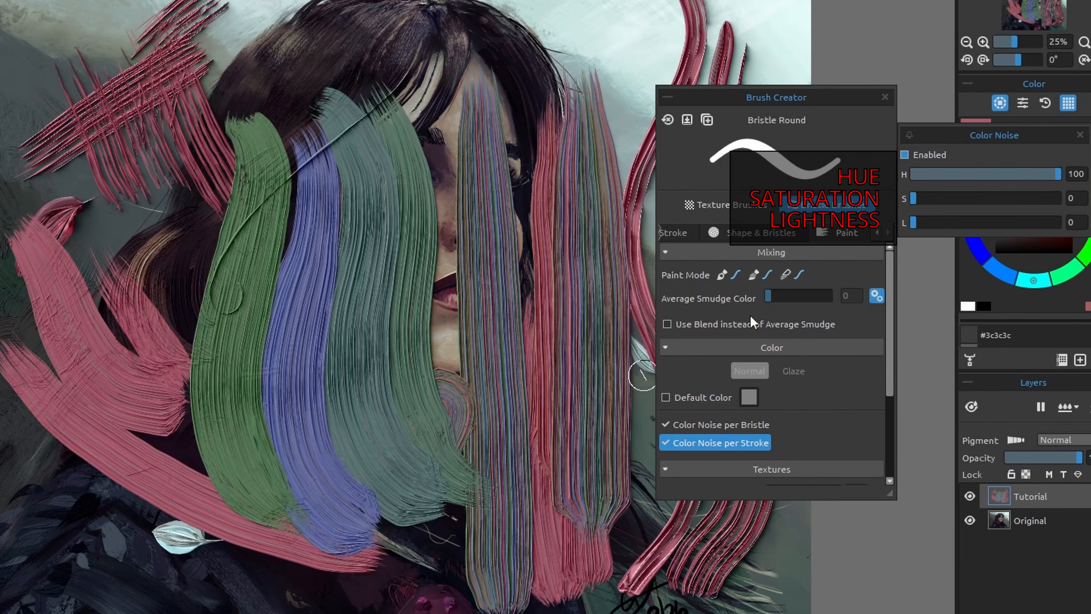
# Raise the per-stroke saturation noise to 100 and paint four more long strokes across the hair and face
pyautogui.moveTo(969, 199); pyautogui.dragTo(1050, 199)
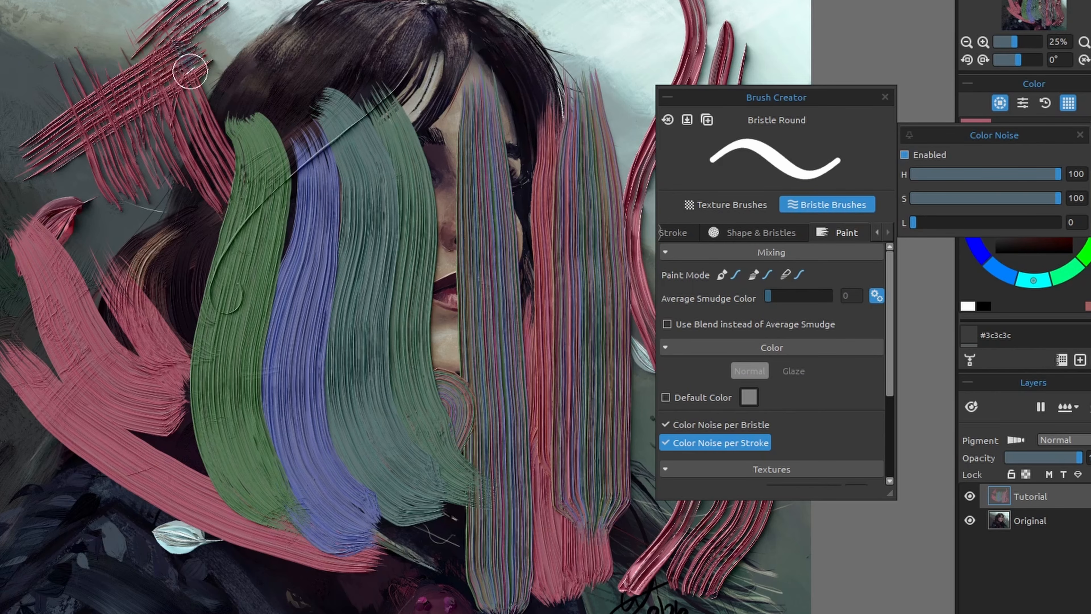
pyautogui.moveTo(190, 71)
pyautogui.mouseDown()
pyautogui.moveTo(159, 287)
pyautogui.moveTo(288, 533)
pyautogui.mouseUp()
pyautogui.moveTo(301, 121)
pyautogui.mouseDown()
pyautogui.moveTo(319, 183)
pyautogui.moveTo(346, 544)
pyautogui.mouseUp()
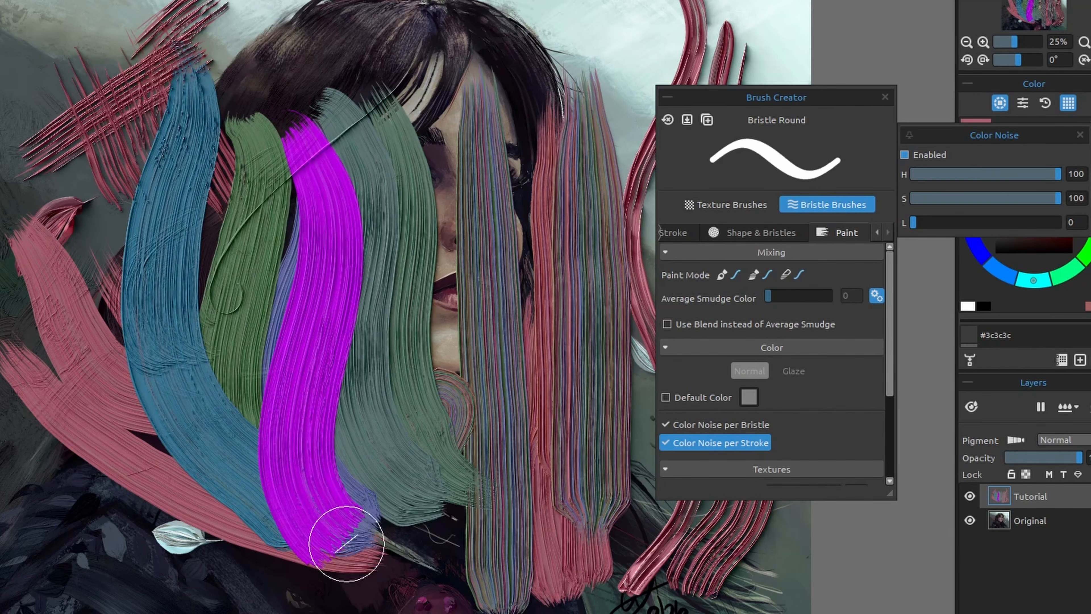
pyautogui.moveTo(427, 80)
pyautogui.mouseDown()
pyautogui.moveTo(431, 358)
pyautogui.moveTo(500, 544)
pyautogui.mouseUp()
pyautogui.moveTo(509, 92)
pyautogui.mouseDown()
pyautogui.moveTo(518, 363)
pyautogui.moveTo(502, 516)
pyautogui.mouseUp()
# Raise the per-stroke lightness noise to 100 and cover the portrait with long strokes fanning across the hair, face and shoulder
pyautogui.moveTo(913, 222); pyautogui.dragTo(1060, 222)
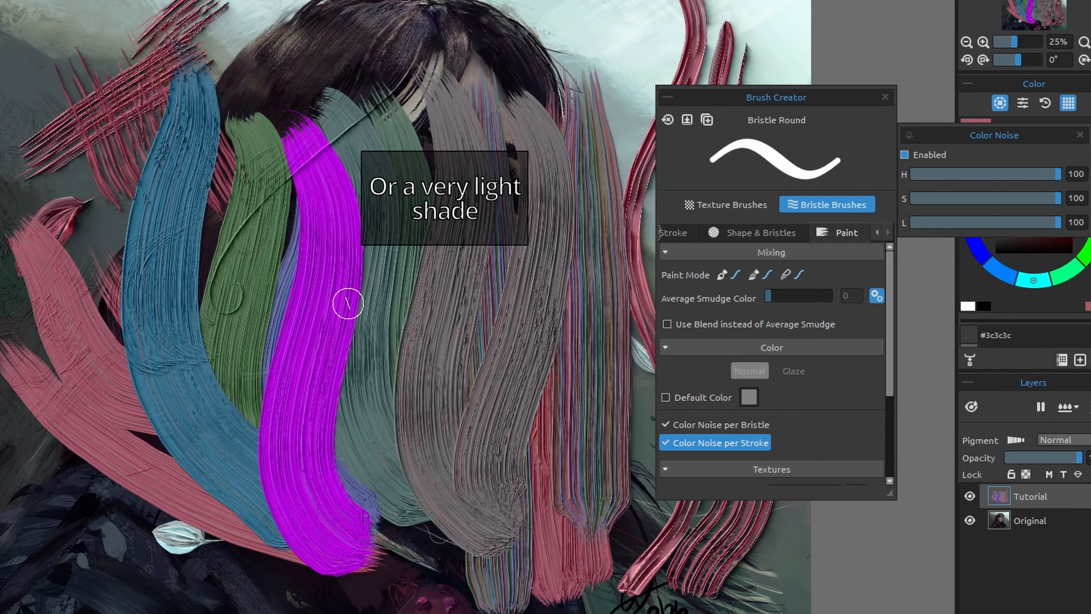
pyautogui.moveTo(255, 13); pyautogui.dragTo(406, 470)
pyautogui.moveTo(433, 64); pyautogui.dragTo(494, 548)
pyautogui.moveTo(560, 75)
pyautogui.mouseDown()
pyautogui.moveTo(555, 280)
pyautogui.moveTo(527, 538)
pyautogui.mouseUp()
pyautogui.moveTo(352, 81); pyautogui.dragTo(426, 425)
pyautogui.moveTo(190, 140); pyautogui.dragTo(337, 486)
pyautogui.moveTo(95, 267); pyautogui.dragTo(300, 531)
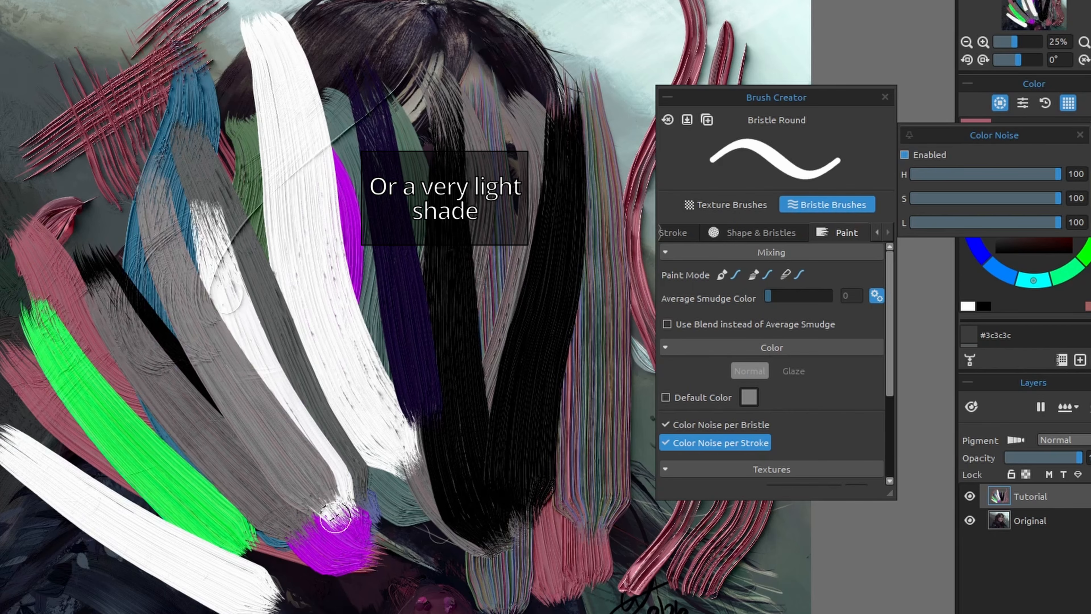
pyautogui.moveTo(273, 161)
pyautogui.mouseDown()
pyautogui.moveTo(409, 471)
pyautogui.moveTo(424, 550)
pyautogui.mouseUp()
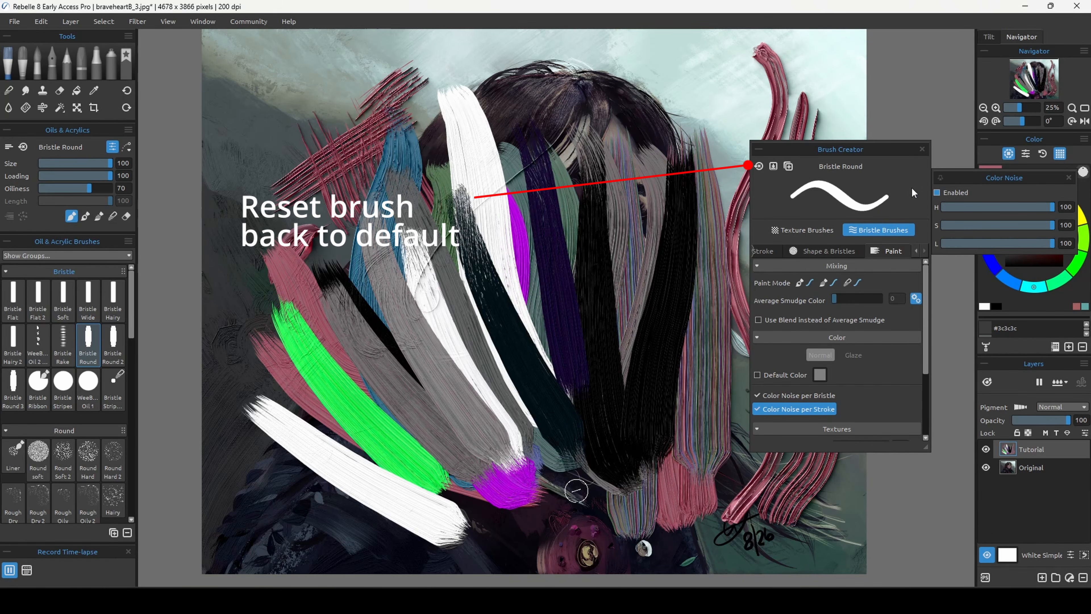
# Reset the Bristle Round brush to its default settings and paint a long downward test stroke
pyautogui.click(759, 166)
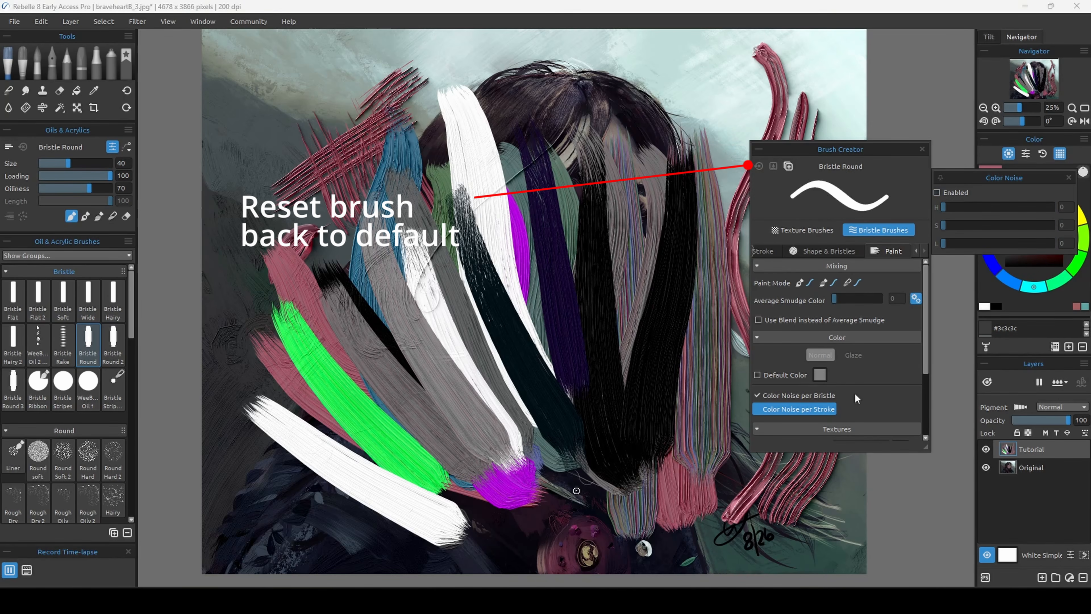
pyautogui.moveTo(655, 73)
pyautogui.mouseDown()
pyautogui.moveTo(644, 397)
pyautogui.moveTo(626, 515)
pyautogui.mouseUp()
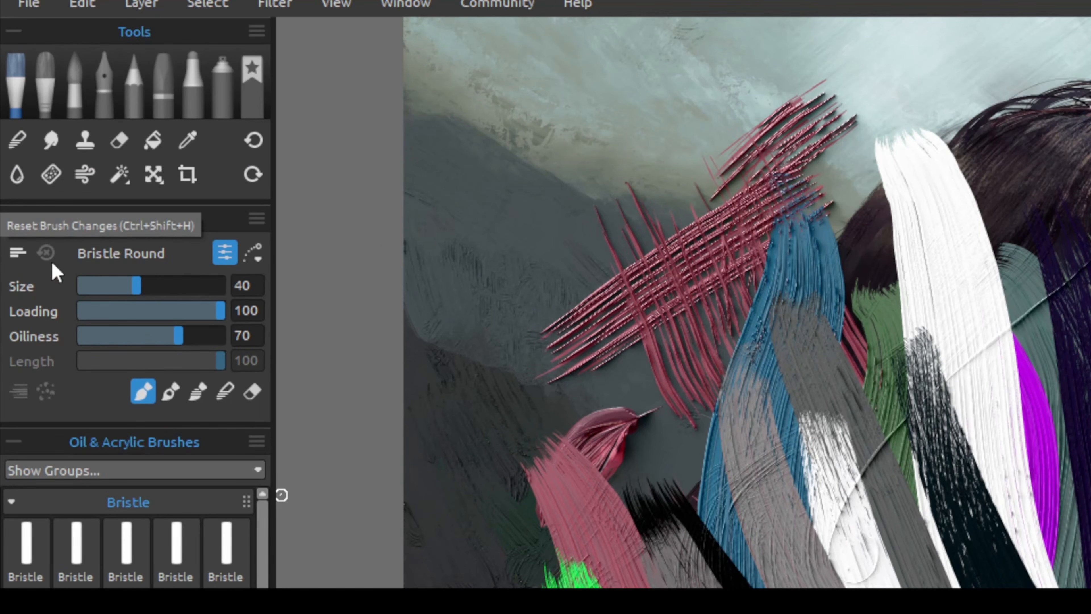
# Try an oiliness of 31 on the Bristle Round brush and reset the brush to its default settings
pyautogui.moveTo(176, 337); pyautogui.dragTo(127, 356)
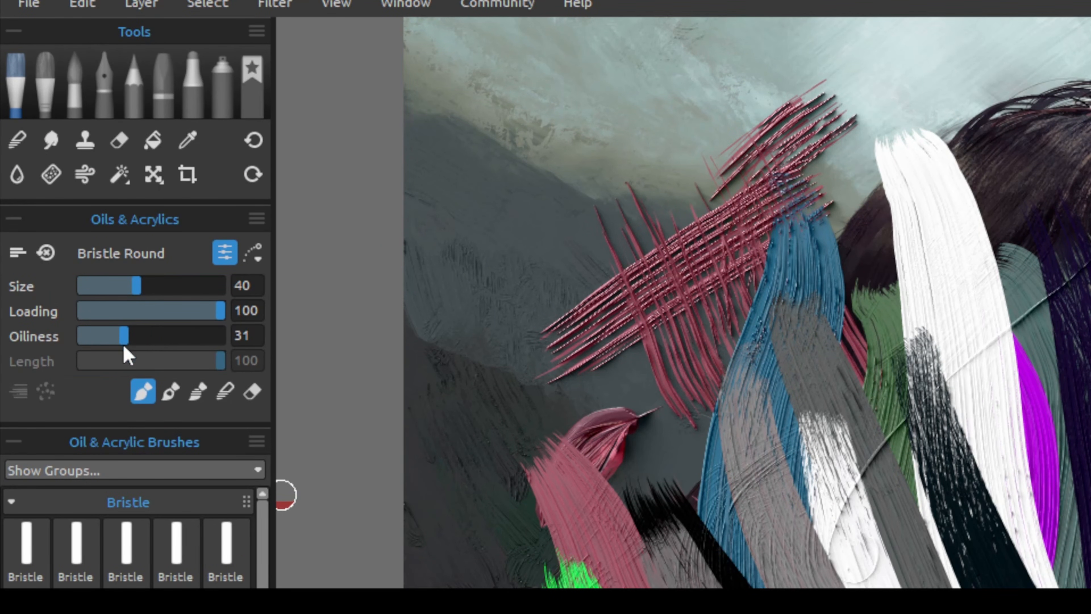
pyautogui.click(46, 253)
pyautogui.moveTo(833, 441)
pyautogui.mouseDown()
pyautogui.moveTo(968, 539)
pyautogui.moveTo(1089, 576)
pyautogui.mouseUp()
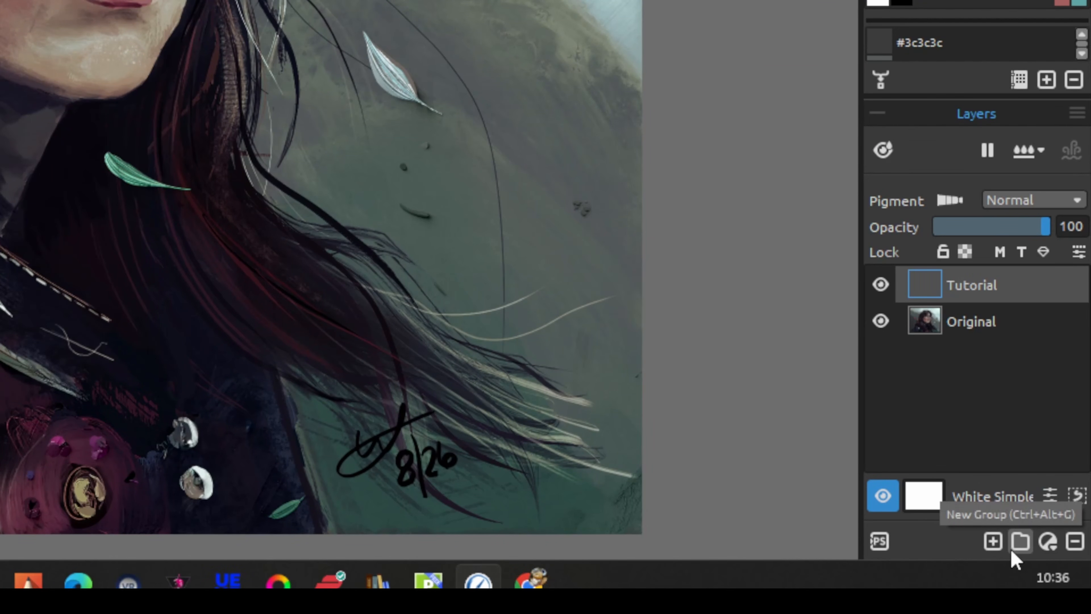
# Add a new layer above the Tutorial layer and toggle its pigment mode on and back off
pyautogui.click(991, 540)
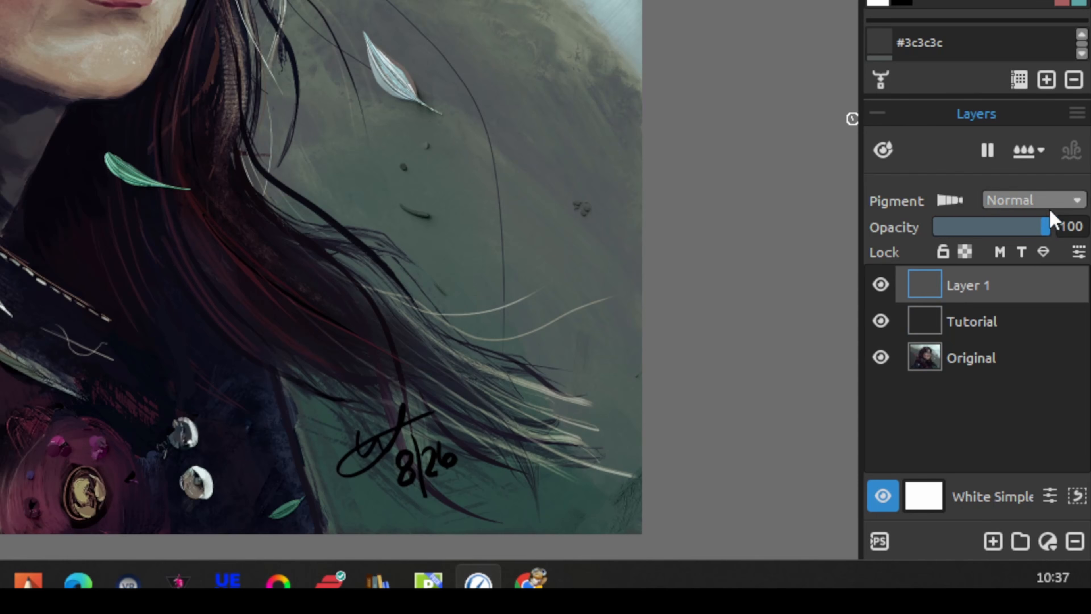
pyautogui.click(1058, 201)
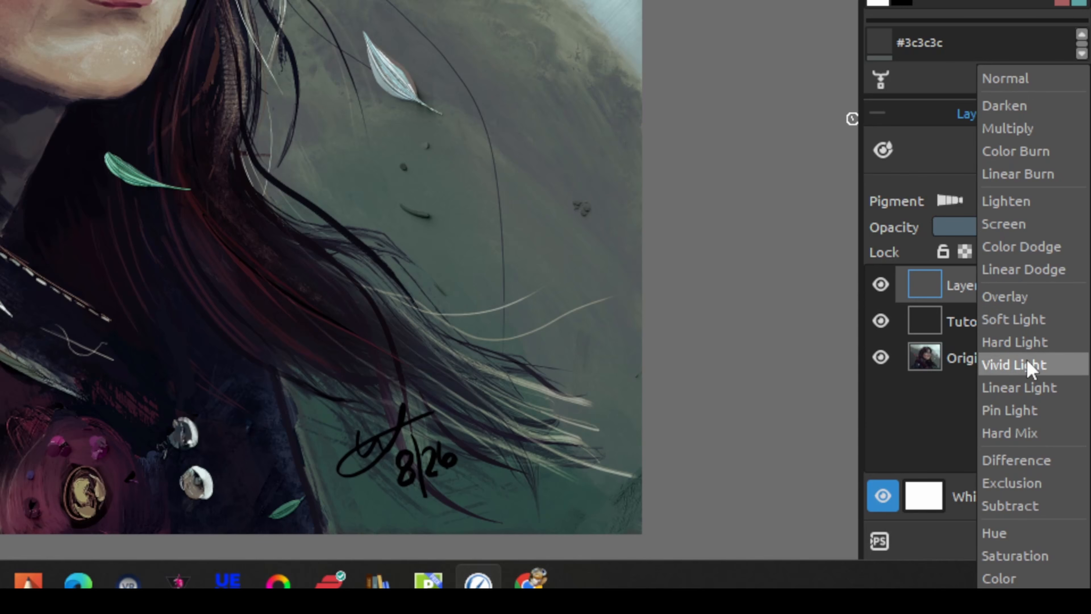
pyautogui.click(952, 202)
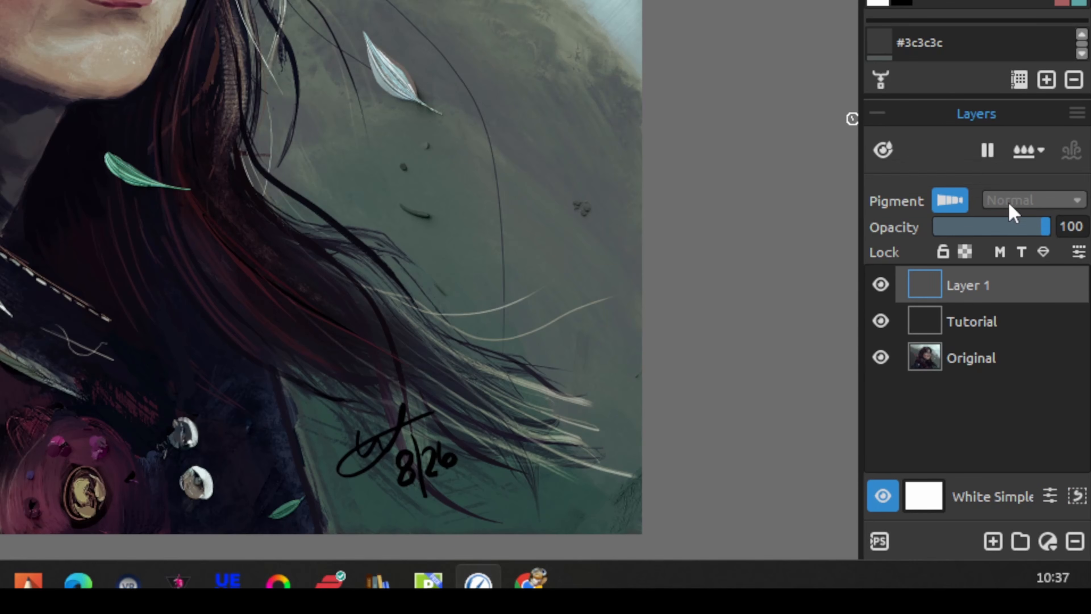
pyautogui.click(950, 202)
# Set the new layer's blending mode to Hard Light
pyautogui.click(1048, 206)
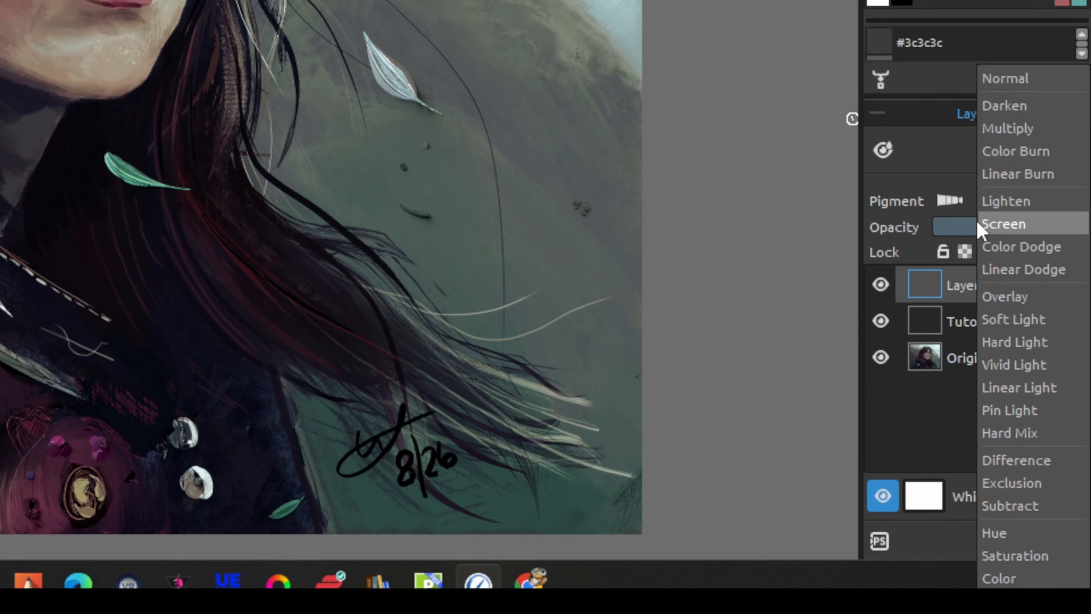
pyautogui.click(939, 202)
pyautogui.click(1043, 204)
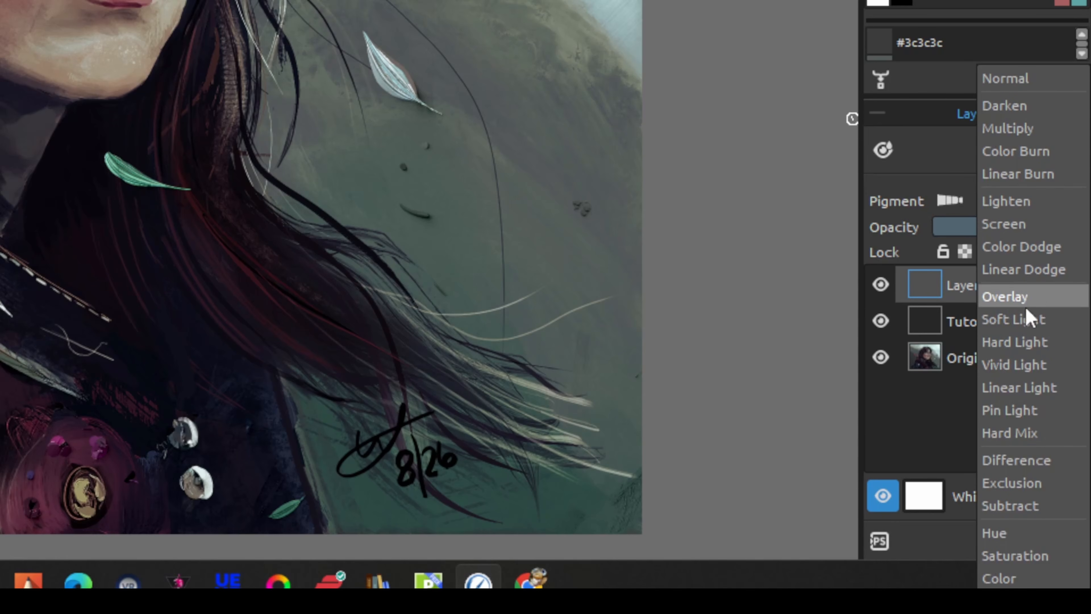
pyautogui.click(1019, 343)
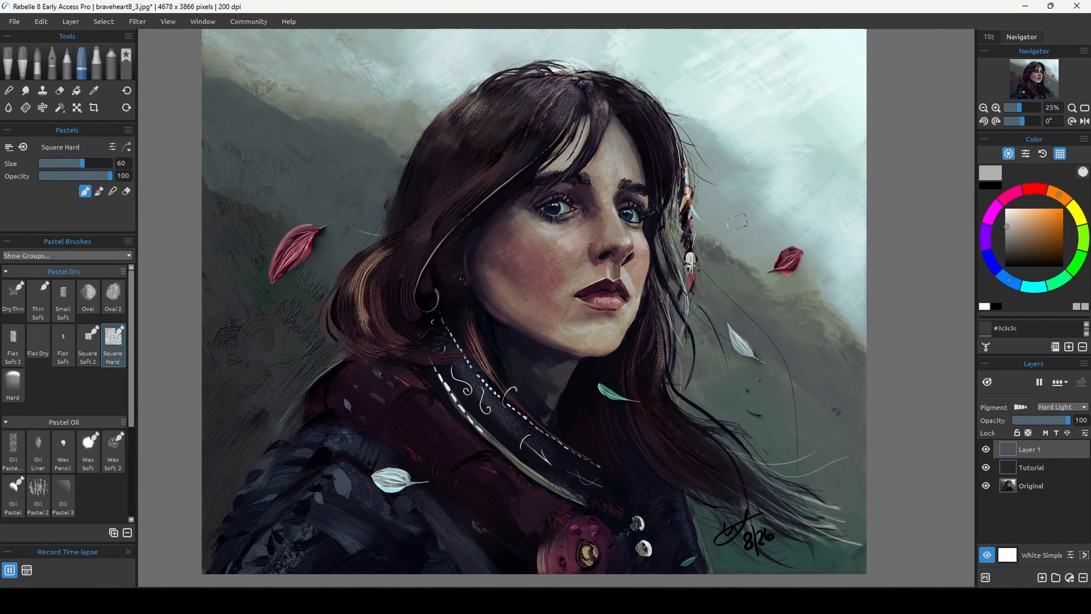
# Sample tones from the face, try pastel marks on the Hard Light layer over the portrait, and undo them
pyautogui.press('alt')
pyautogui.moveTo(618, 153); pyautogui.dragTo(623, 156)
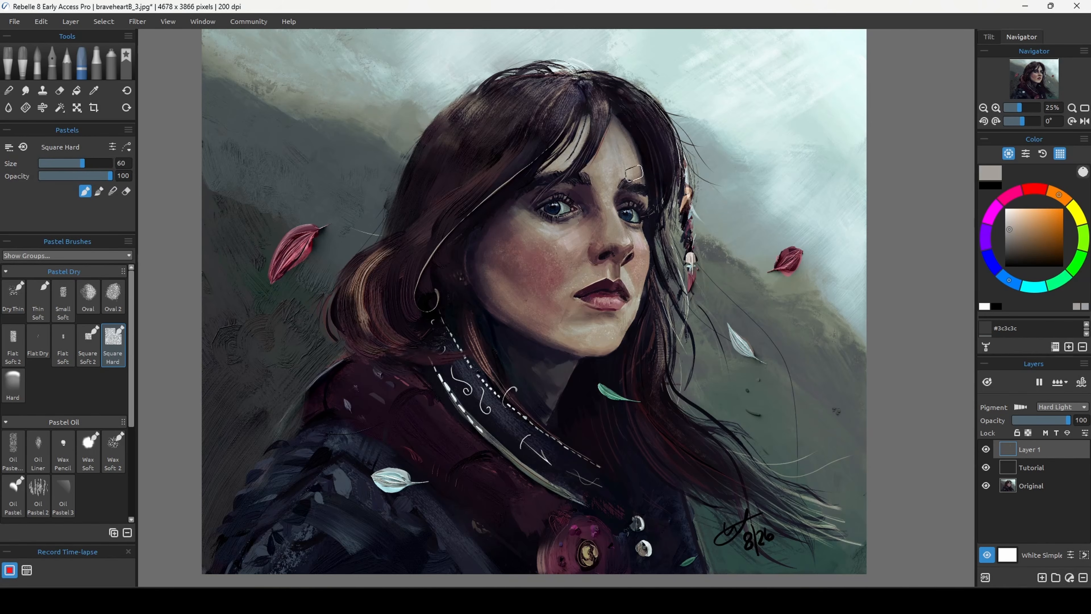
pyautogui.keyDown('alt'); pyautogui.click(537, 269); pyautogui.keyUp('alt')
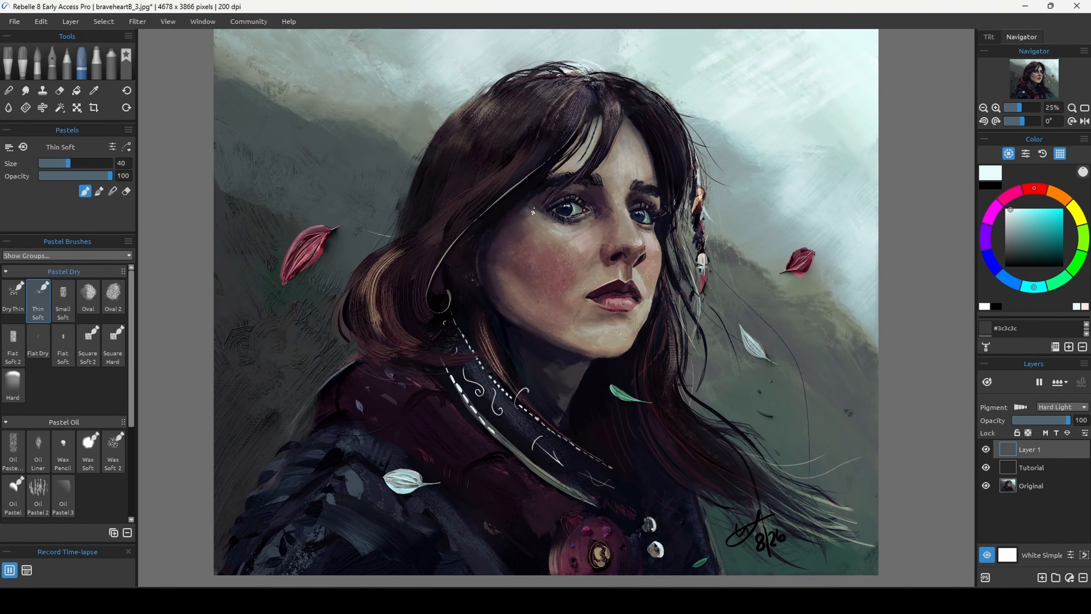
pyautogui.hotkey('ctrl', 'z')
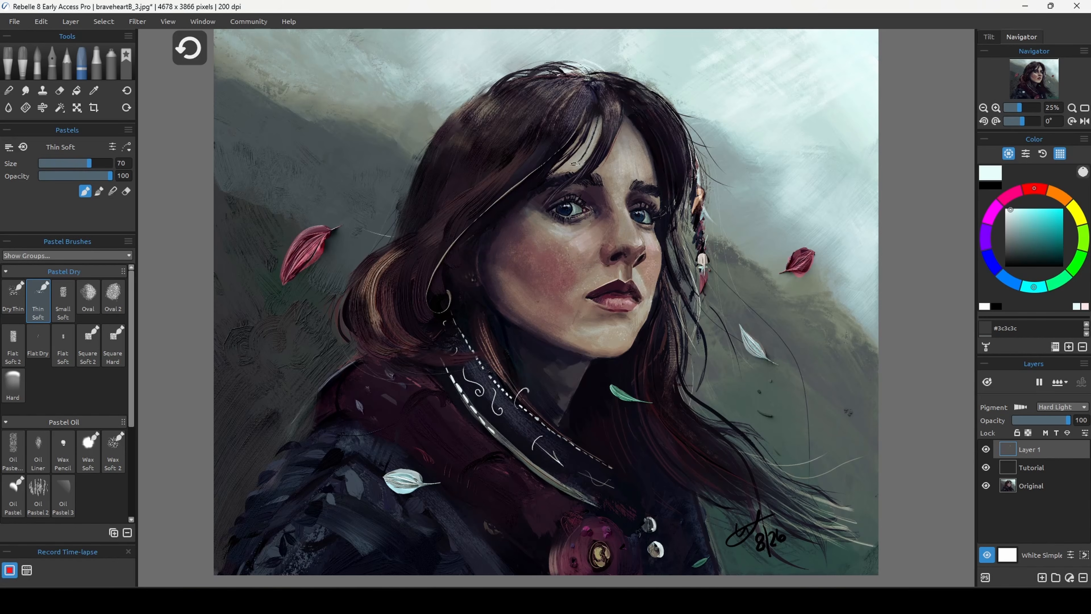
pyautogui.hotkey('ctrl', 'z')
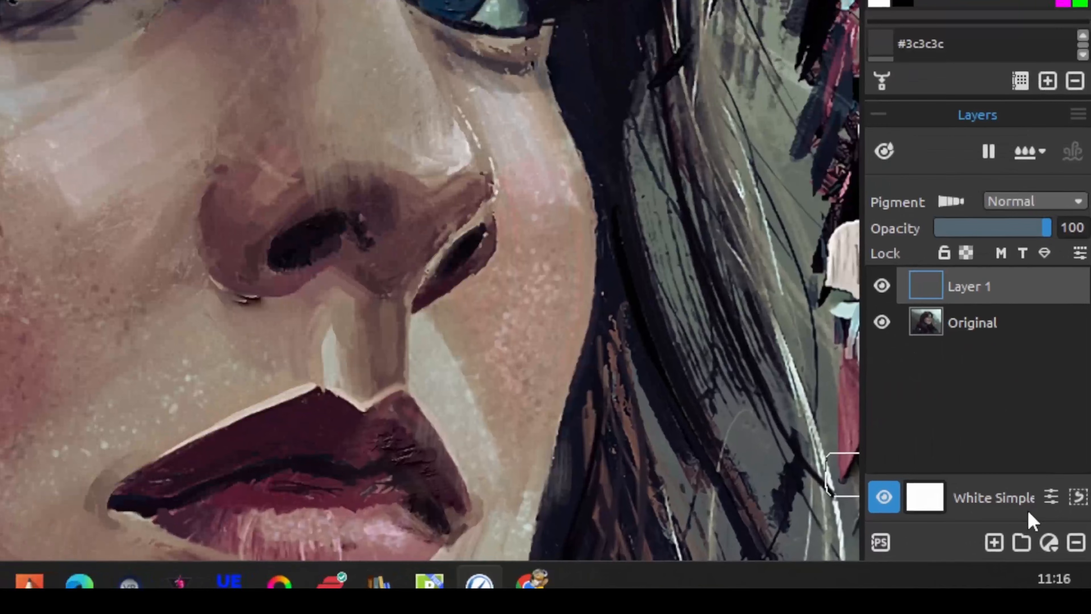
# Turn on selection painting for the portrait and choose the soft Spray airbrush
pyautogui.click(1078, 495)
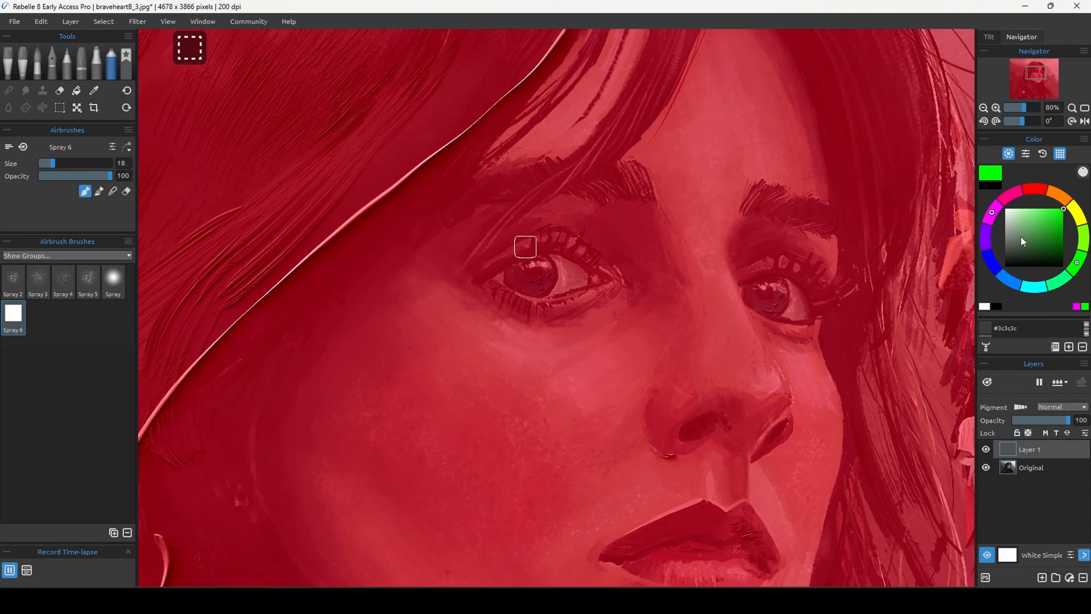
pyautogui.click(996, 306)
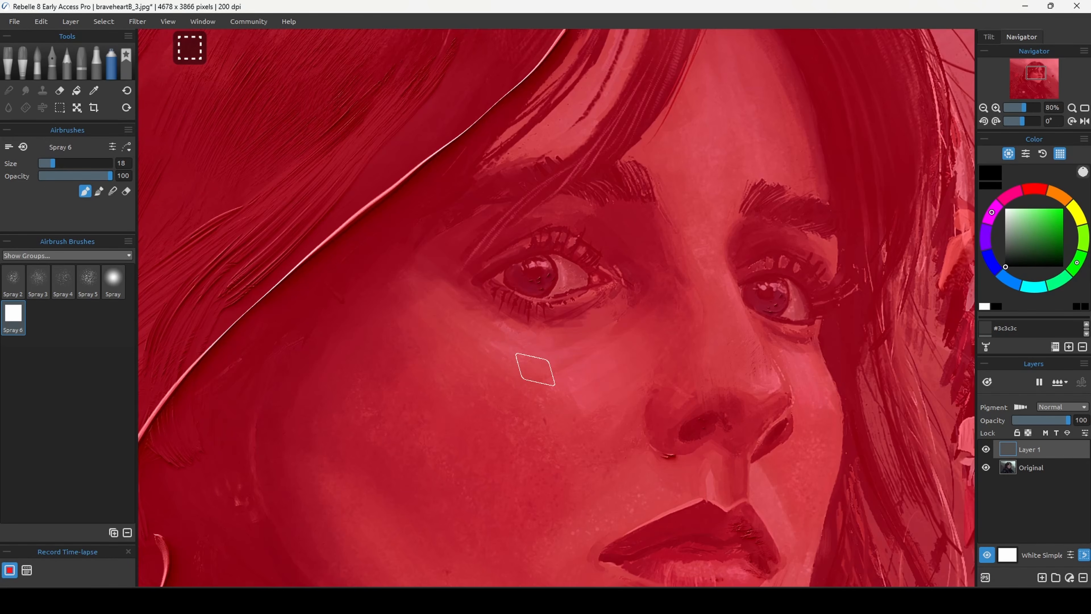
pyautogui.click(67, 64)
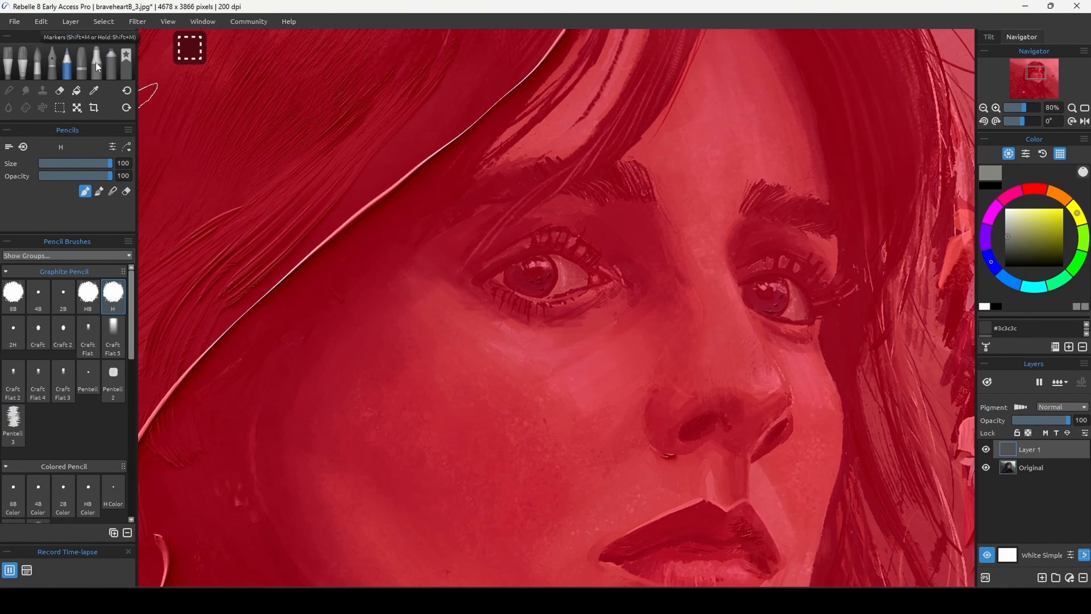
pyautogui.click(111, 65)
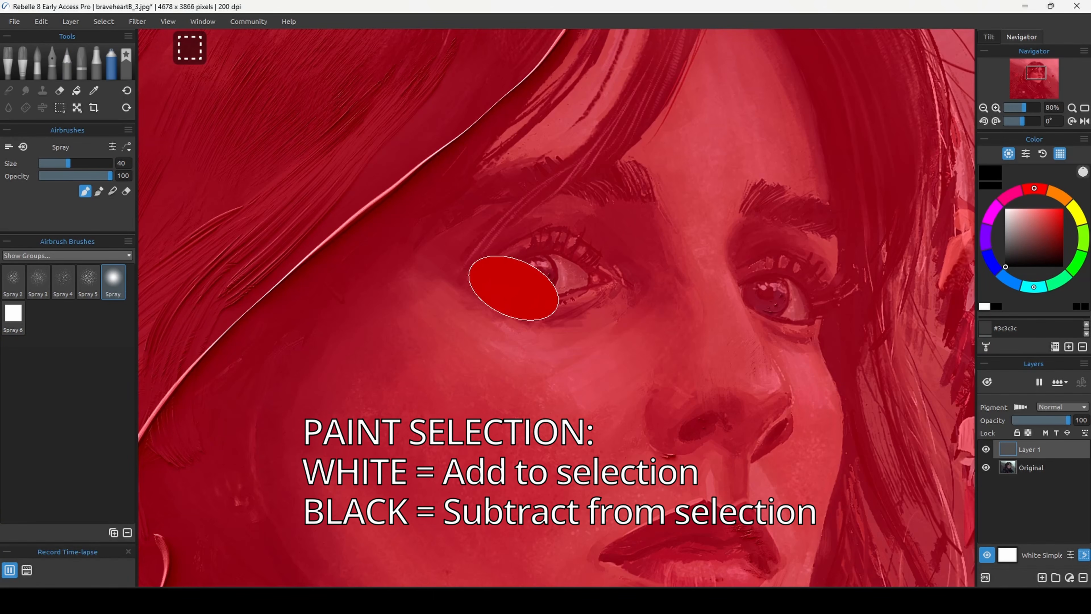
# Reduce the airbrush size, set the colour to white, and paint the portrait's left-hand eye into the selection
pyautogui.moveTo(495, 303)
pyautogui.mouseDown()
pyautogui.moveTo(573, 264)
pyautogui.moveTo(523, 280)
pyautogui.mouseUp()
pyautogui.moveTo(1009, 228); pyautogui.dragTo(1004, 184)
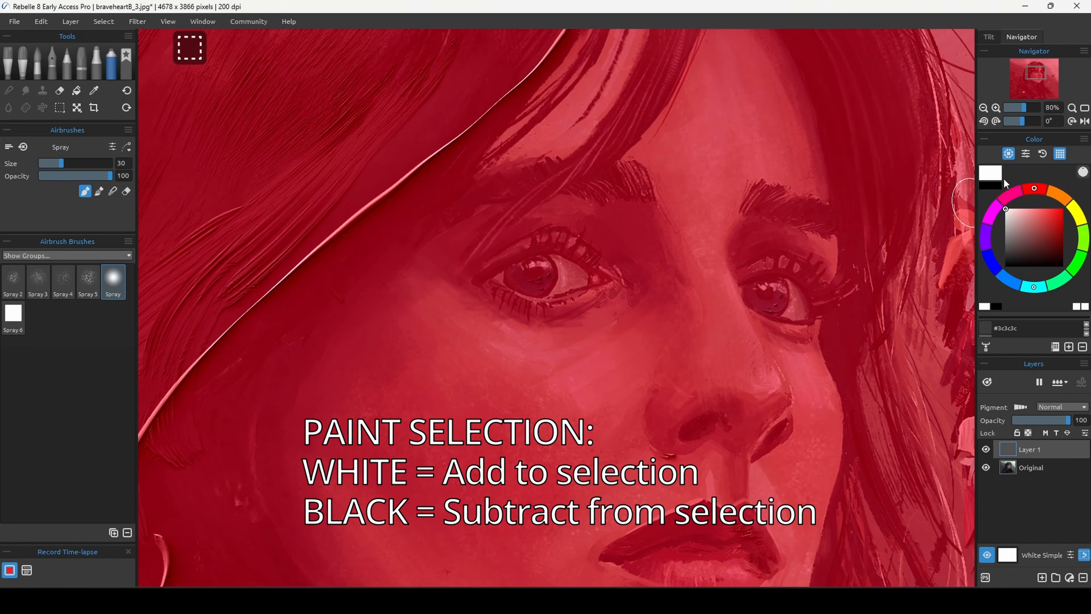
pyautogui.moveTo(536, 253)
pyautogui.mouseDown()
pyautogui.moveTo(546, 253)
pyautogui.moveTo(530, 253)
pyautogui.mouseUp()
pyautogui.moveTo(509, 273); pyautogui.dragTo(583, 259)
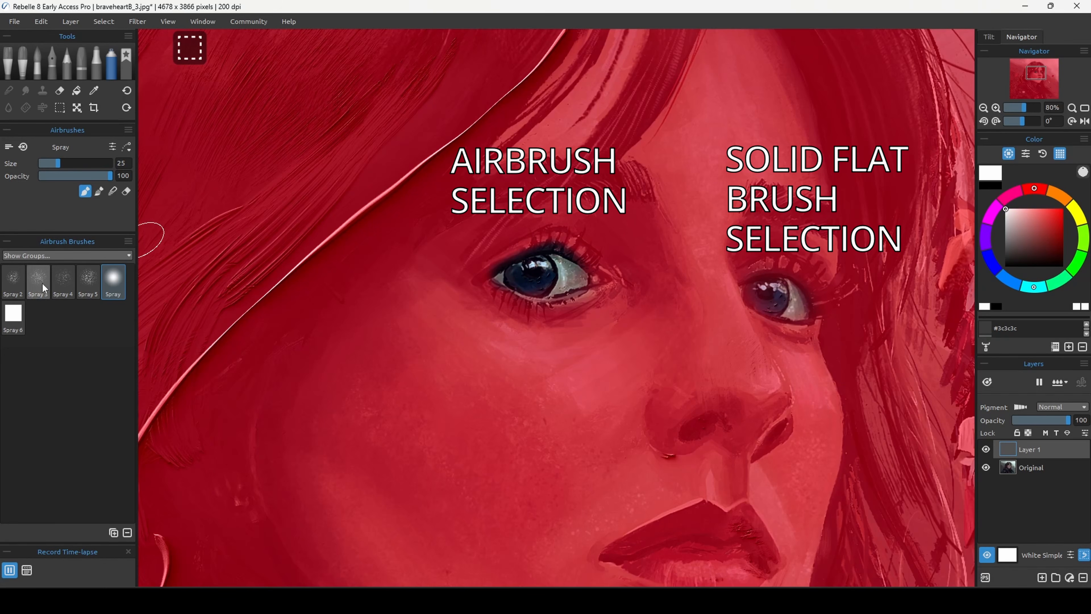
# Choose the Flat brush from the Digital pencils, try a stroke across the cheek, and undo it
pyautogui.click(68, 67)
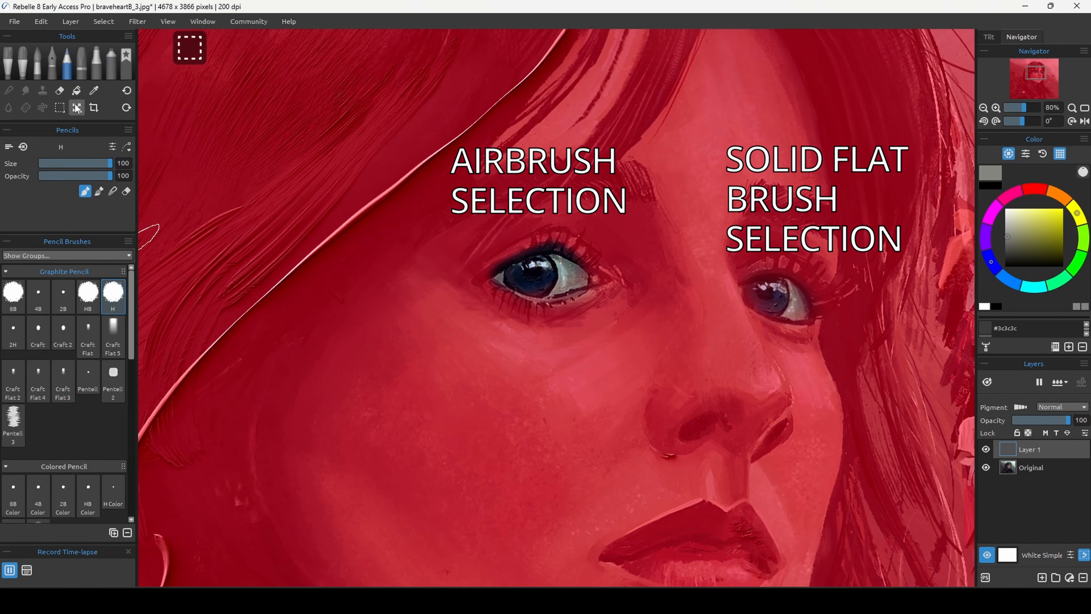
pyautogui.moveTo(132, 335)
pyautogui.mouseDown()
pyautogui.moveTo(138, 505)
pyautogui.moveTo(140, 431)
pyautogui.mouseUp()
pyautogui.click(13, 481)
pyautogui.moveTo(199, 383); pyautogui.dragTo(455, 529)
pyautogui.hotkey('ctrl', 'z')
pyautogui.hotkey('ctrl', 'z')
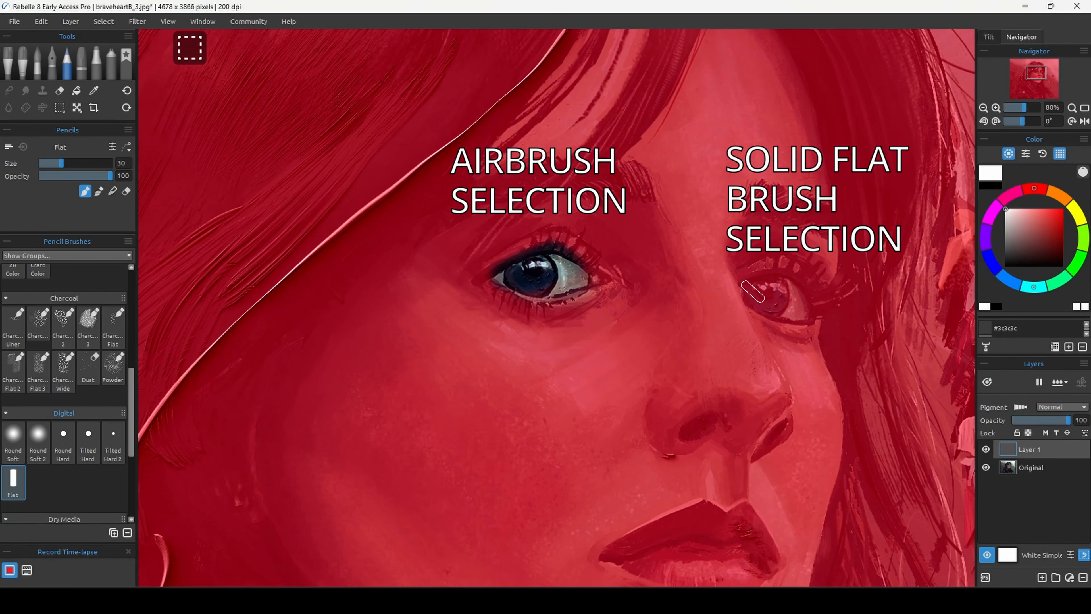
# Paint the portrait's right-hand eye into the selection with the Flat brush in white and leave selection painting
pyautogui.moveTo(753, 291); pyautogui.dragTo(768, 286)
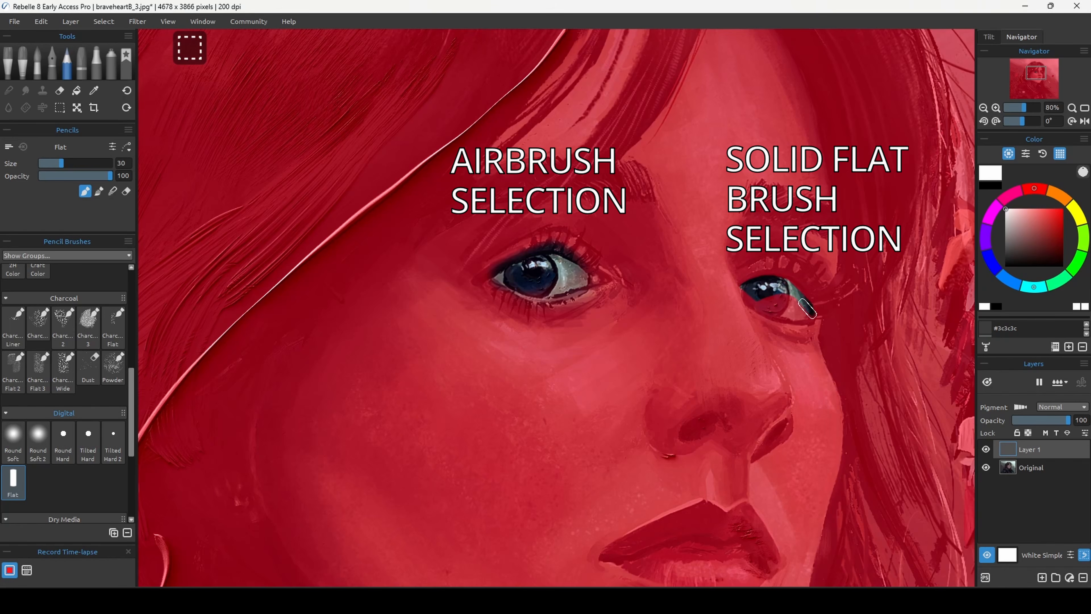
pyautogui.moveTo(770, 308); pyautogui.dragTo(759, 292)
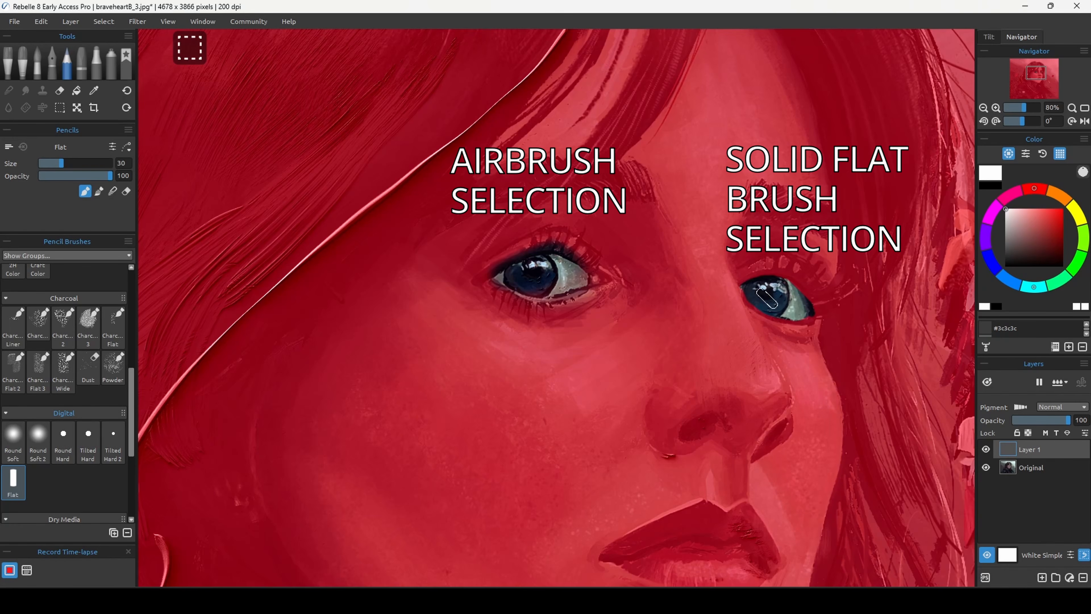
pyautogui.click(1084, 554)
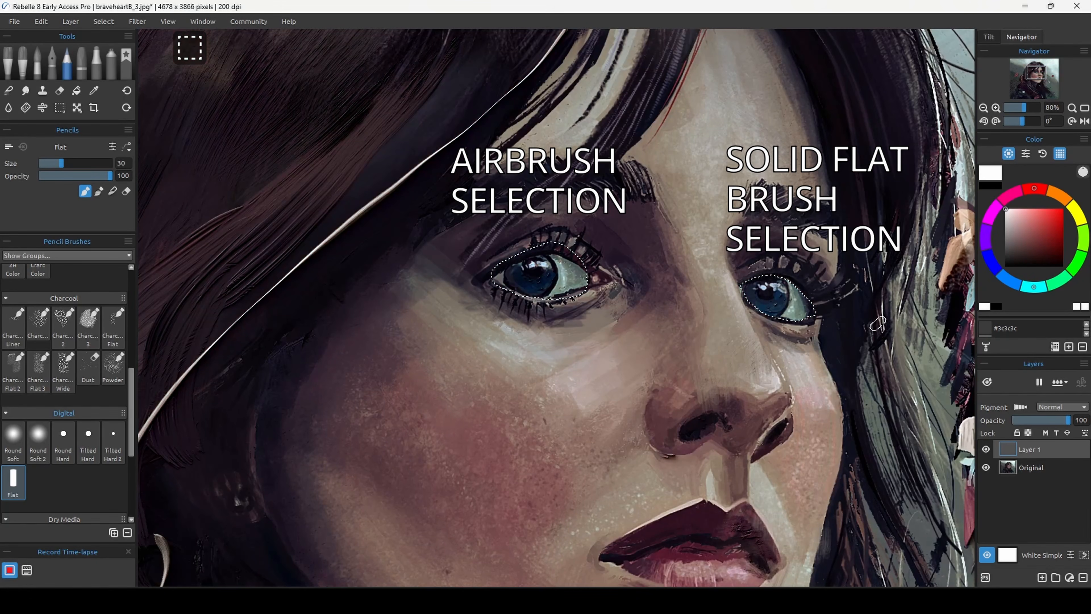
# Spray bright green over both selected eyes with the Spray airbrush at size 40
pyautogui.click(111, 65)
pyautogui.press(']')
pyautogui.press(']')
pyautogui.press(']')
pyautogui.press(']')
pyautogui.press(']')
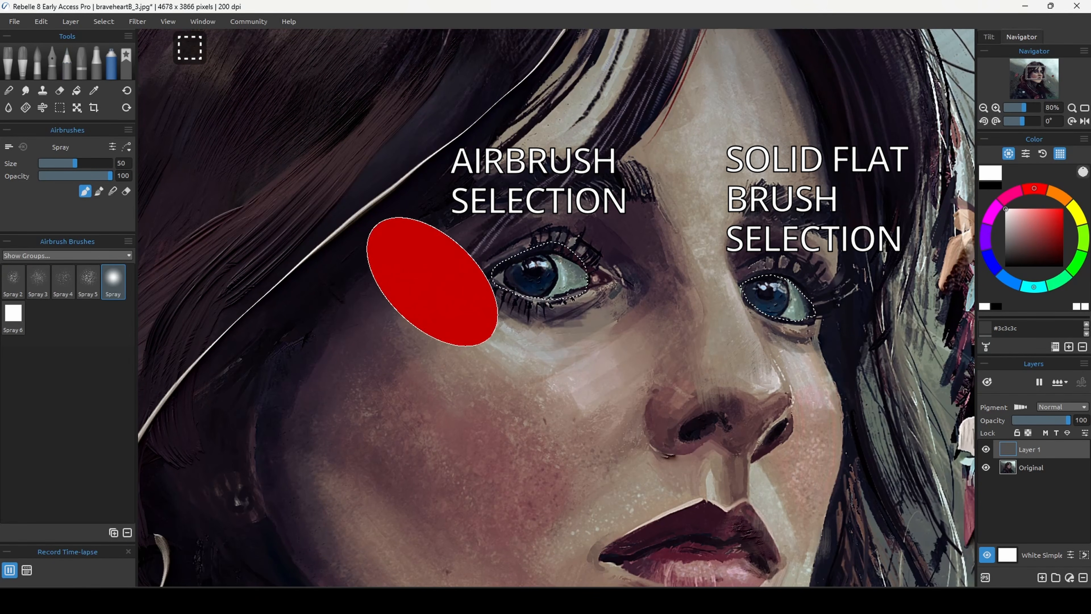
pyautogui.press('[')
pyautogui.press('[')
pyautogui.click(1076, 260)
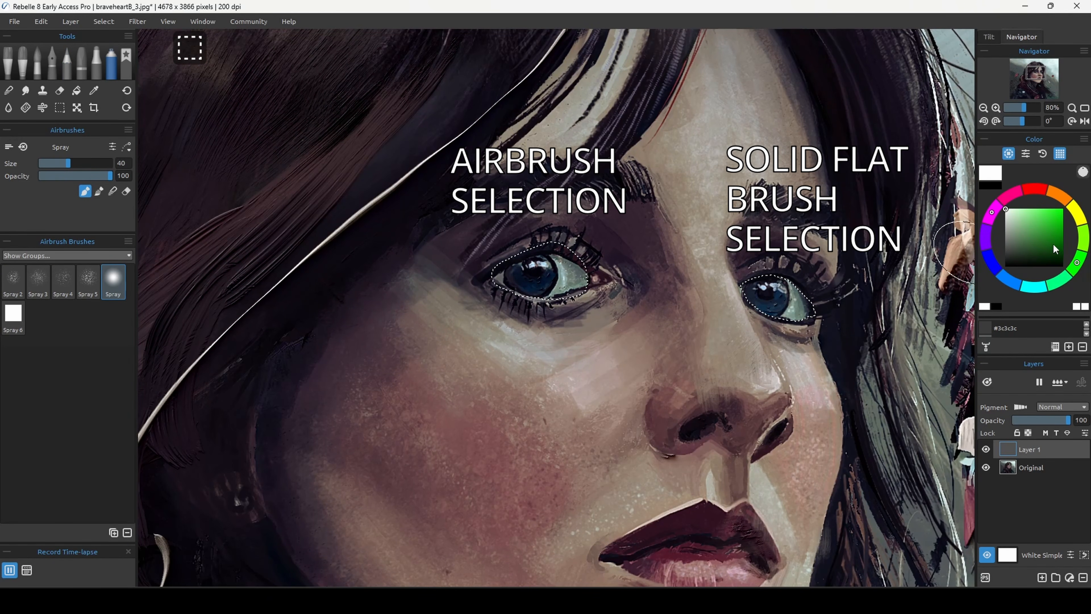
pyautogui.moveTo(512, 280)
pyautogui.mouseDown()
pyautogui.moveTo(569, 266)
pyautogui.moveTo(519, 318)
pyautogui.moveTo(585, 268)
pyautogui.moveTo(503, 316)
pyautogui.moveTo(599, 297)
pyautogui.moveTo(507, 300)
pyautogui.moveTo(511, 320)
pyautogui.mouseUp()
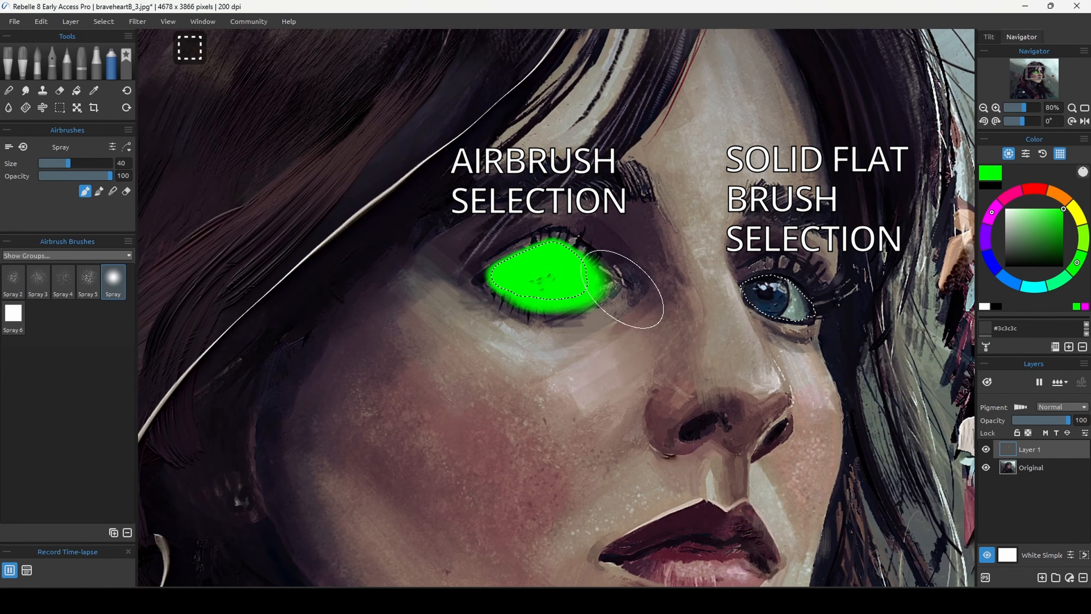
pyautogui.moveTo(761, 307)
pyautogui.mouseDown()
pyautogui.moveTo(784, 302)
pyautogui.moveTo(755, 312)
pyautogui.mouseUp()
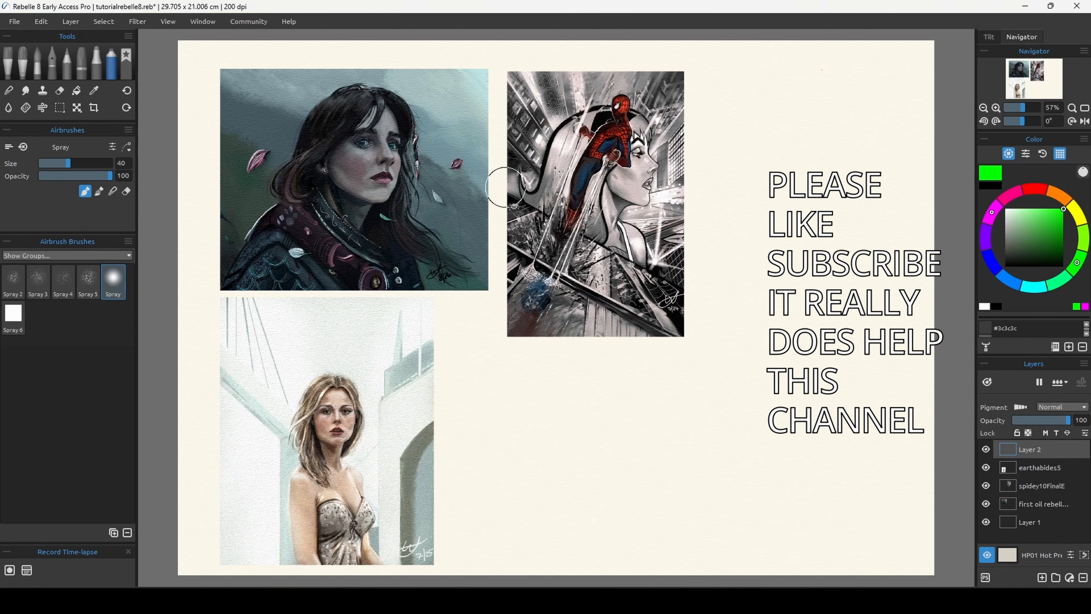
# Examine the three finished paintings on the tutorialrebelle8.reb page and how the paper texture appears over them
pyautogui.scroll(5, 335, 129)
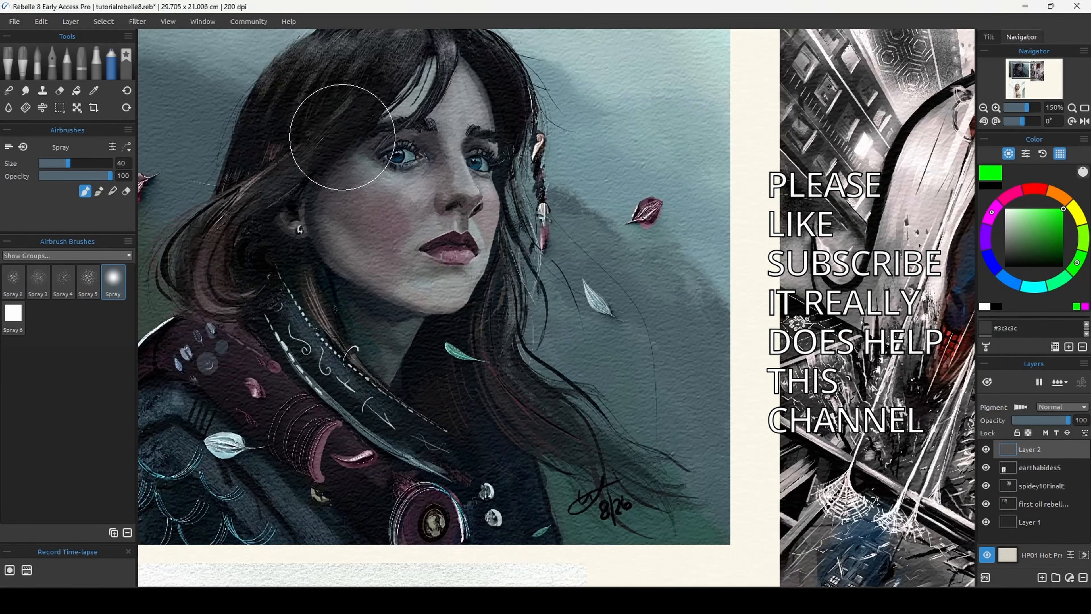
pyautogui.scroll(-5, 351, 146)
pyautogui.scroll(2, 559, 215)
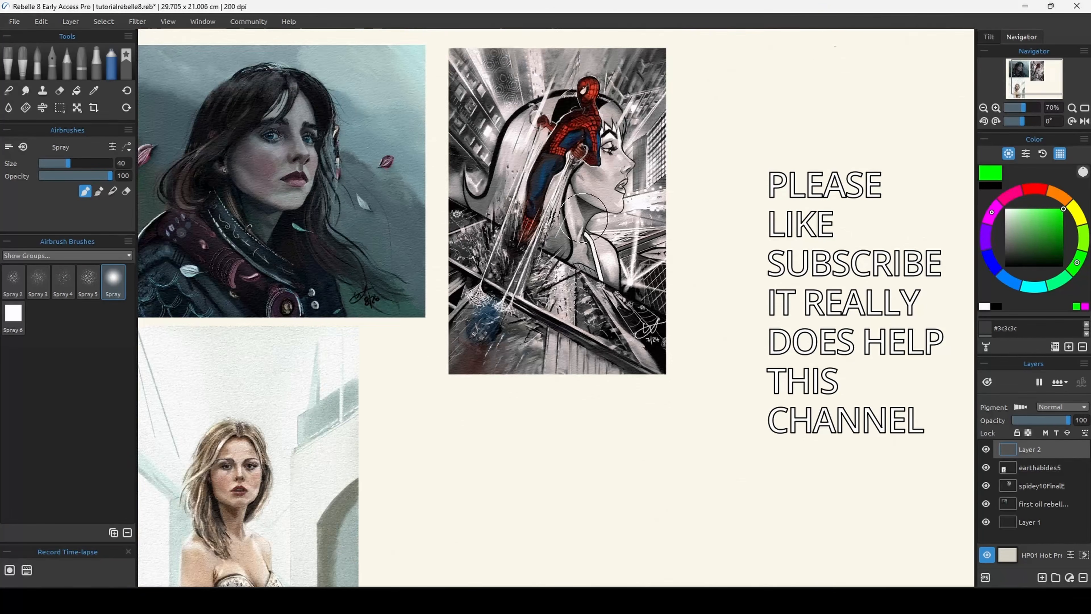
pyautogui.scroll(-3, 577, 219)
pyautogui.scroll(2, 330, 434)
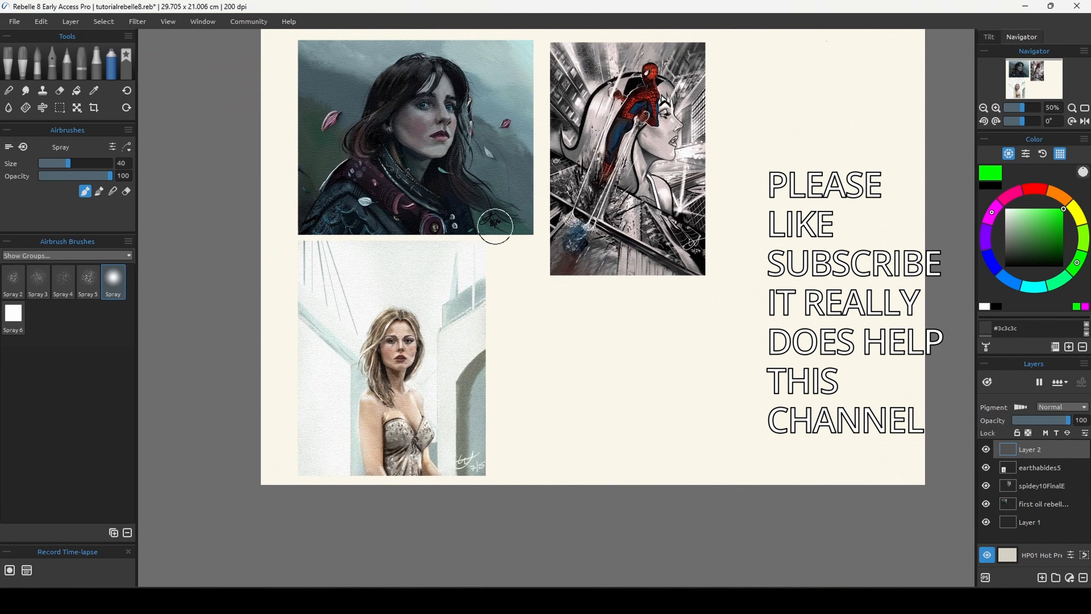
pyautogui.scroll(4, 624, 116)
pyautogui.scroll(-4, 226, 410)
pyautogui.scroll(-3, 295, 431)
pyautogui.scroll(2, 381, 399)
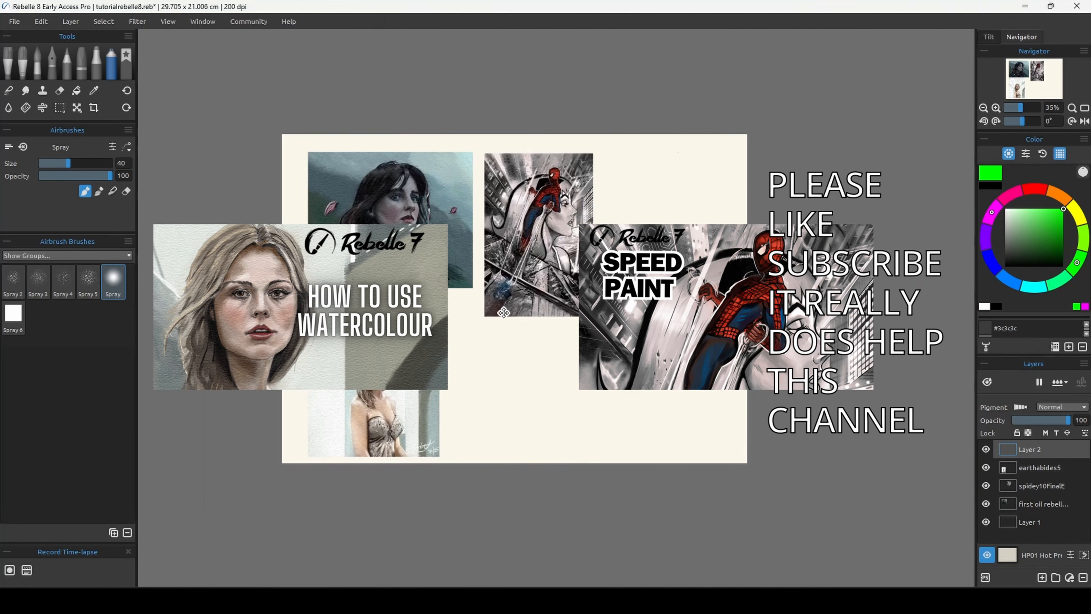
pyautogui.scroll(1, 381, 400)
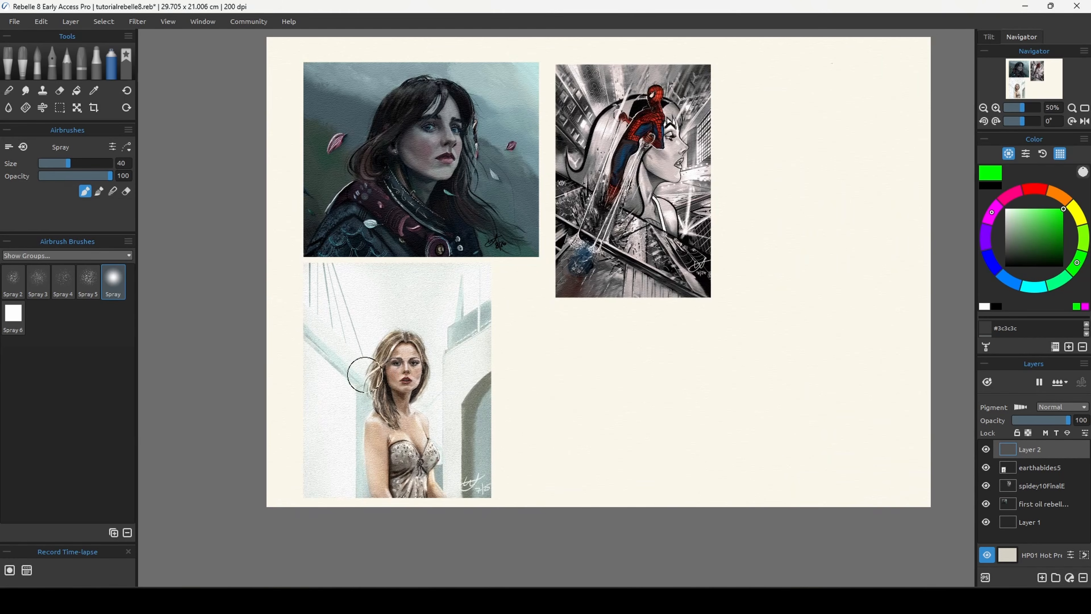
pyautogui.scroll(4, 365, 375)
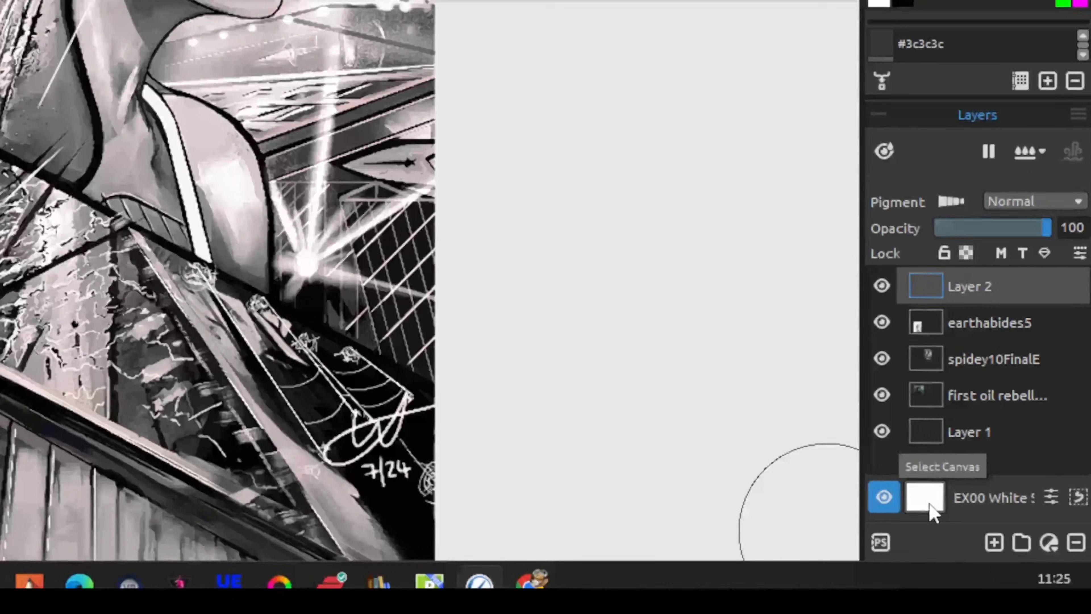
# Change the document's canvas from EX00 White Simple to the RH00 Aquarelle paper
pyautogui.click(928, 501)
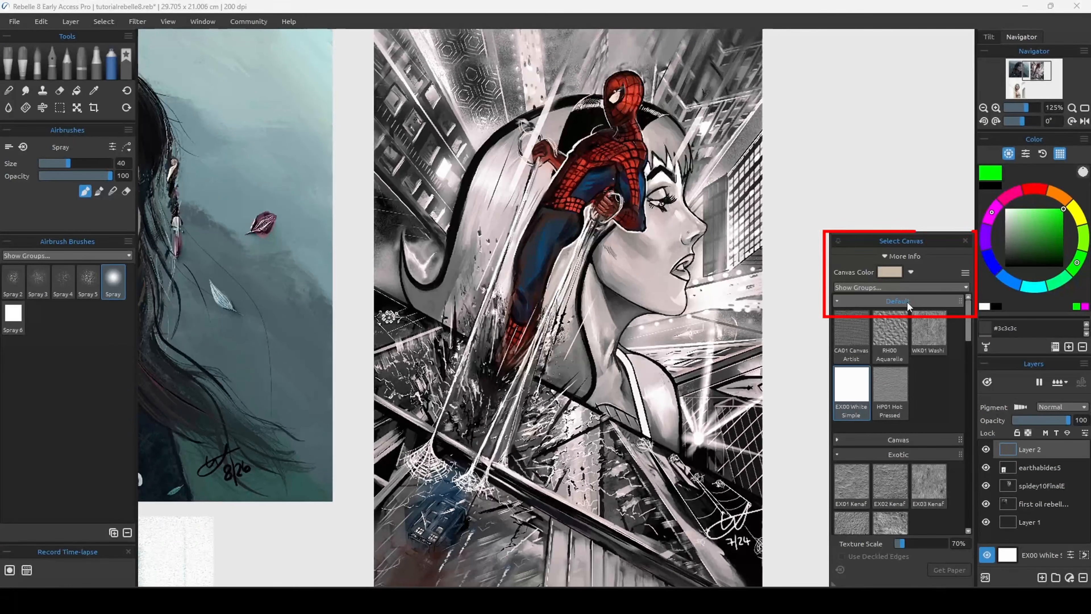
pyautogui.click(884, 332)
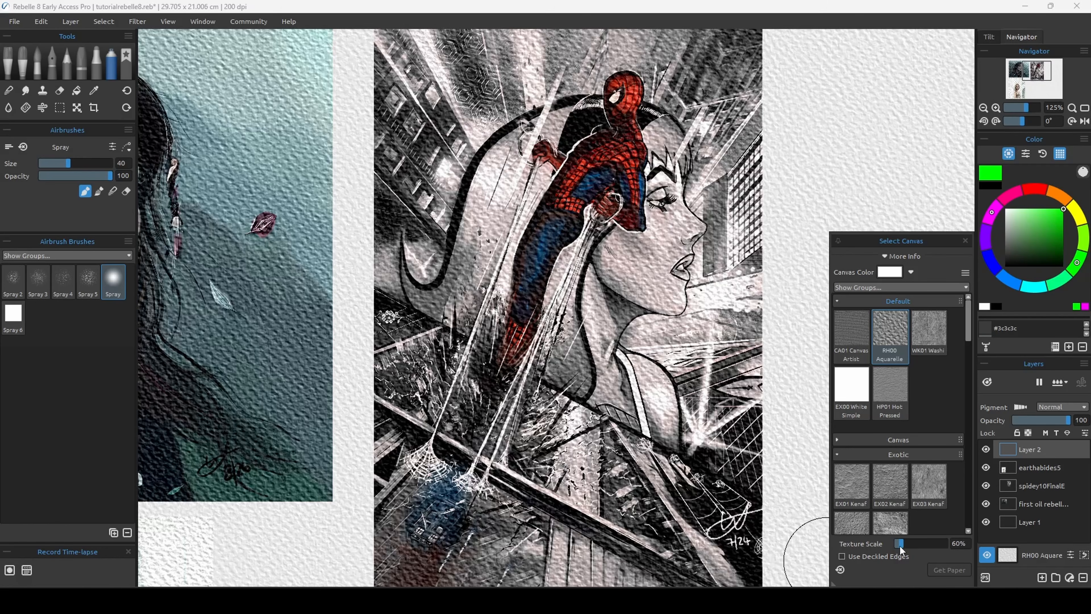
# Set both the Paper Texture and Paint Texture visibility of the canvas to 5 and check the texture over the Spider-Man painting
pyautogui.click(1071, 555)
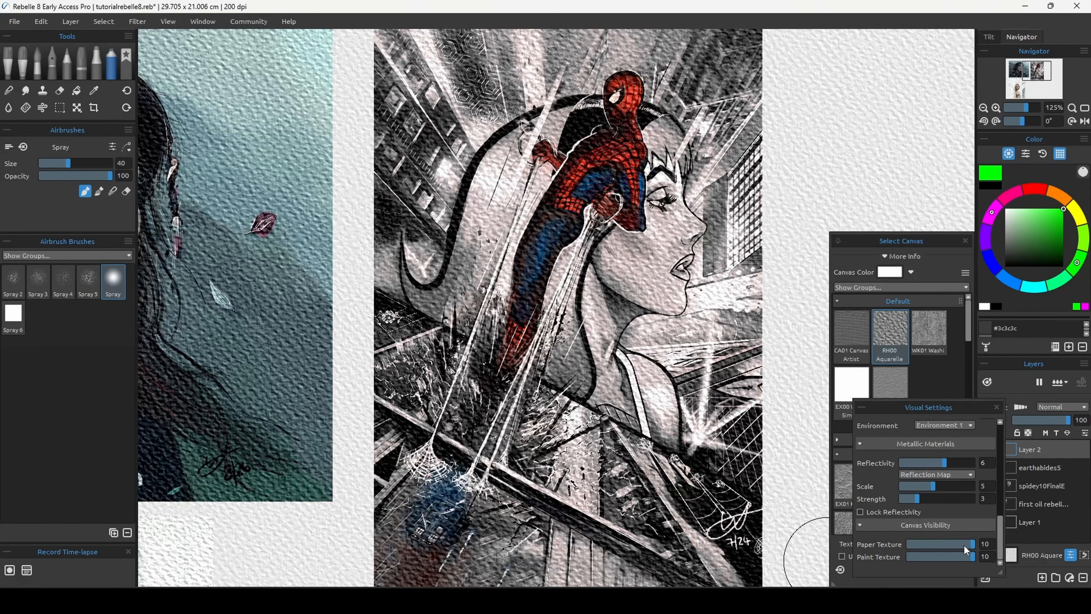
pyautogui.moveTo(969, 545); pyautogui.dragTo(929, 546)
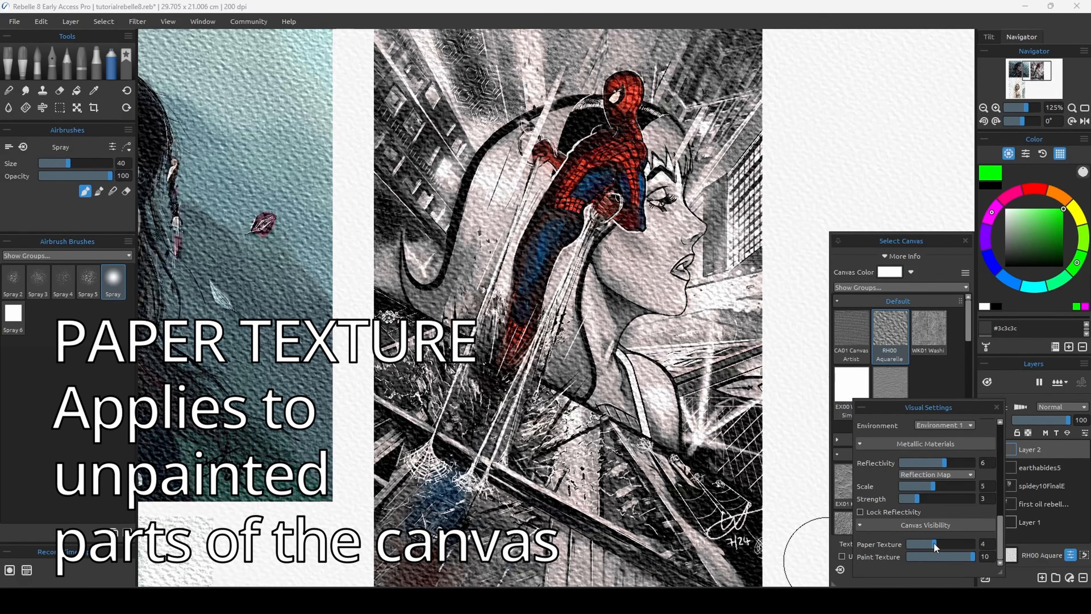
pyautogui.click(950, 560)
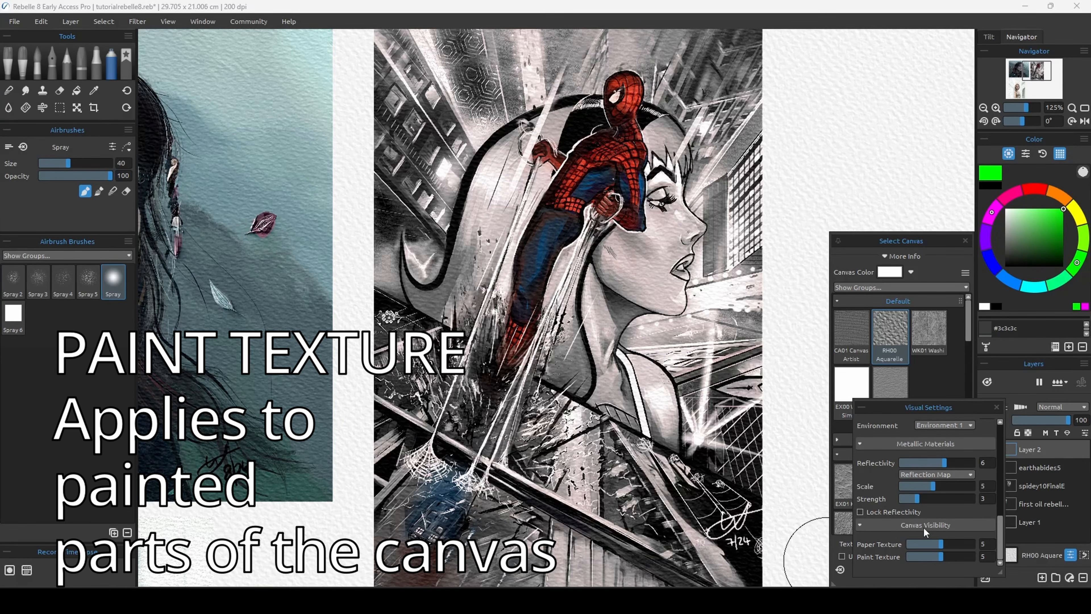
pyautogui.scroll(5, 647, 285)
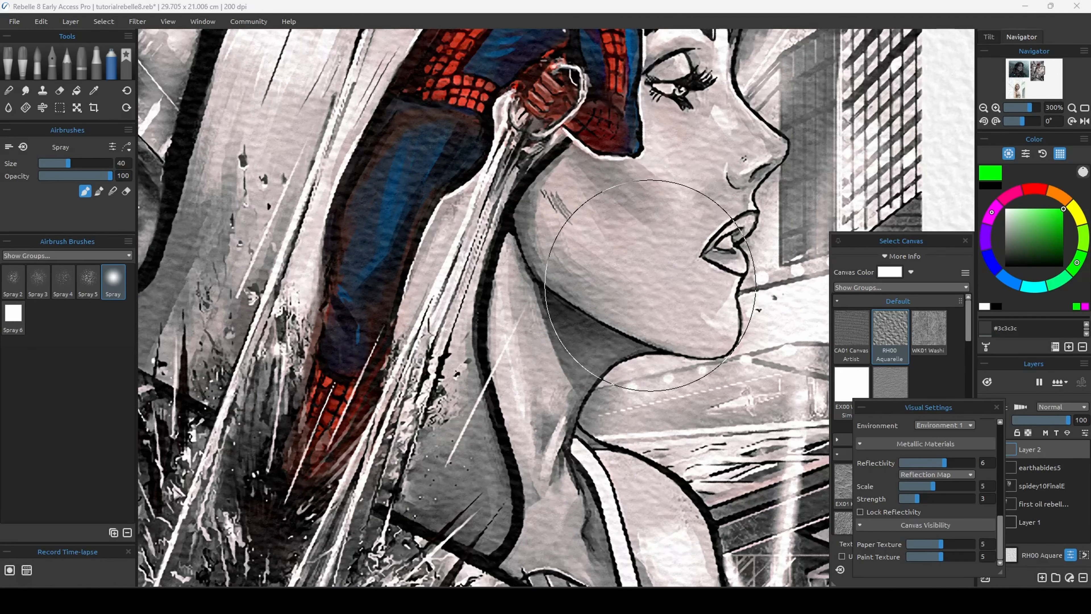
pyautogui.scroll(-4, 649, 285)
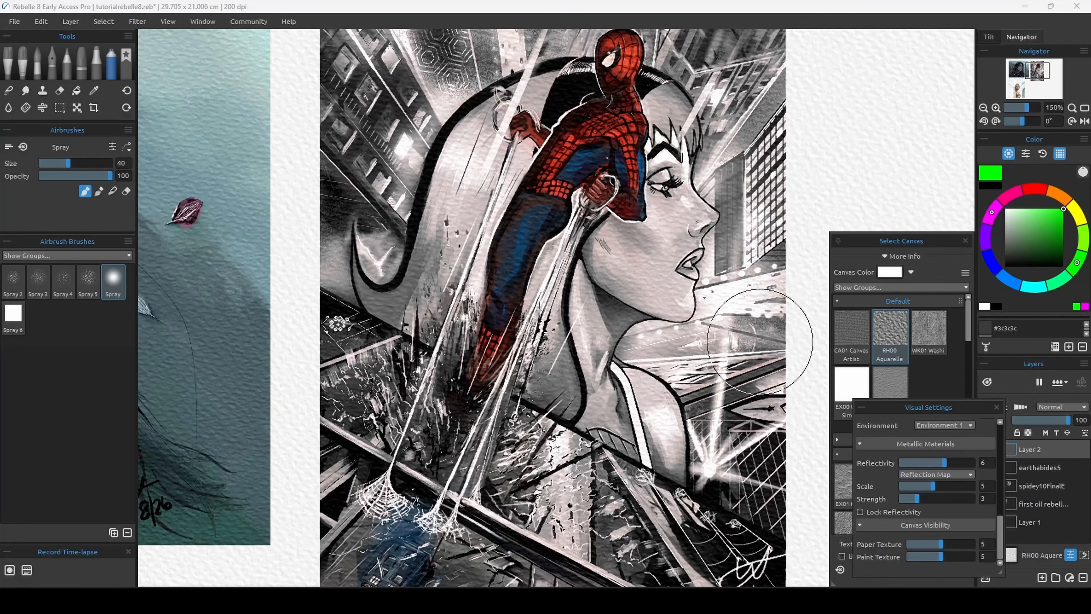
pyautogui.click(996, 407)
# Try the WK21 Kurkuma 2 canvas, switch to WK18 Kozo Bark and inspect its paper fibres up close
pyautogui.scroll(-5, 907, 468)
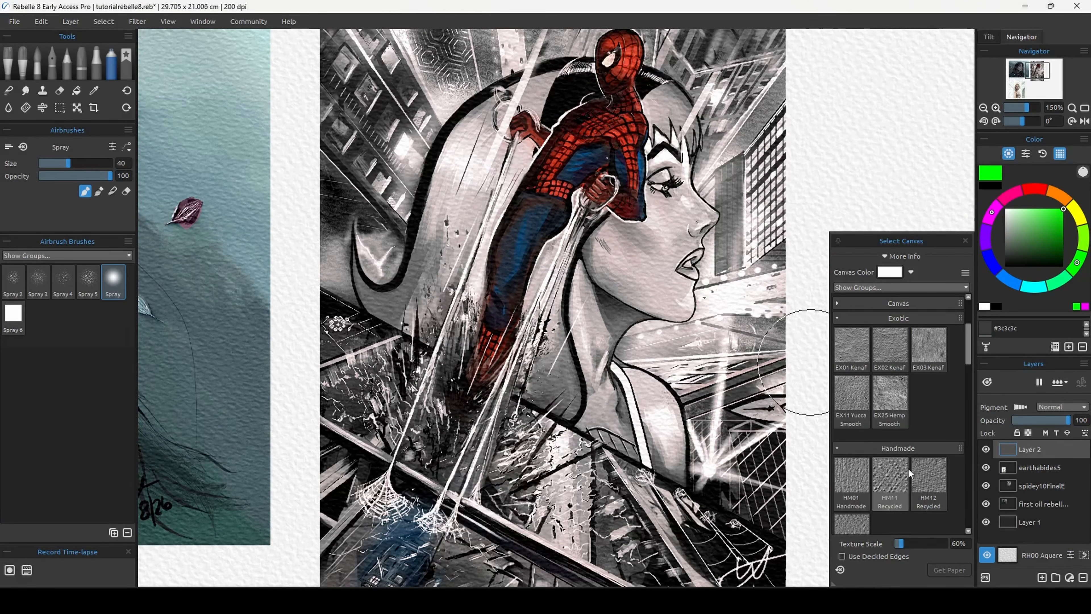
pyautogui.scroll(-10, 866, 485)
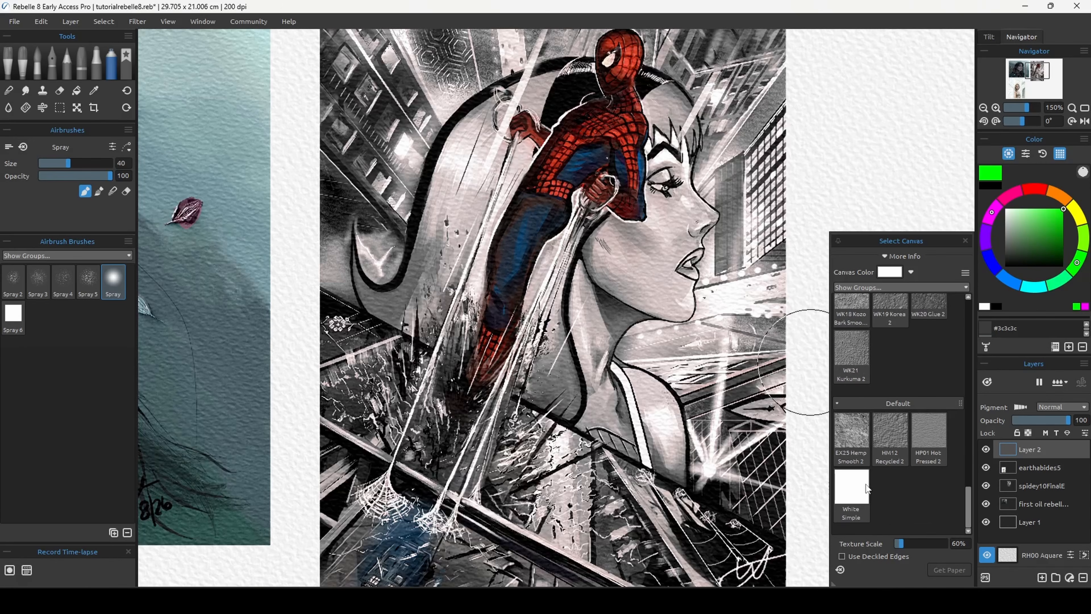
pyautogui.click(850, 350)
pyautogui.scroll(1, 914, 369)
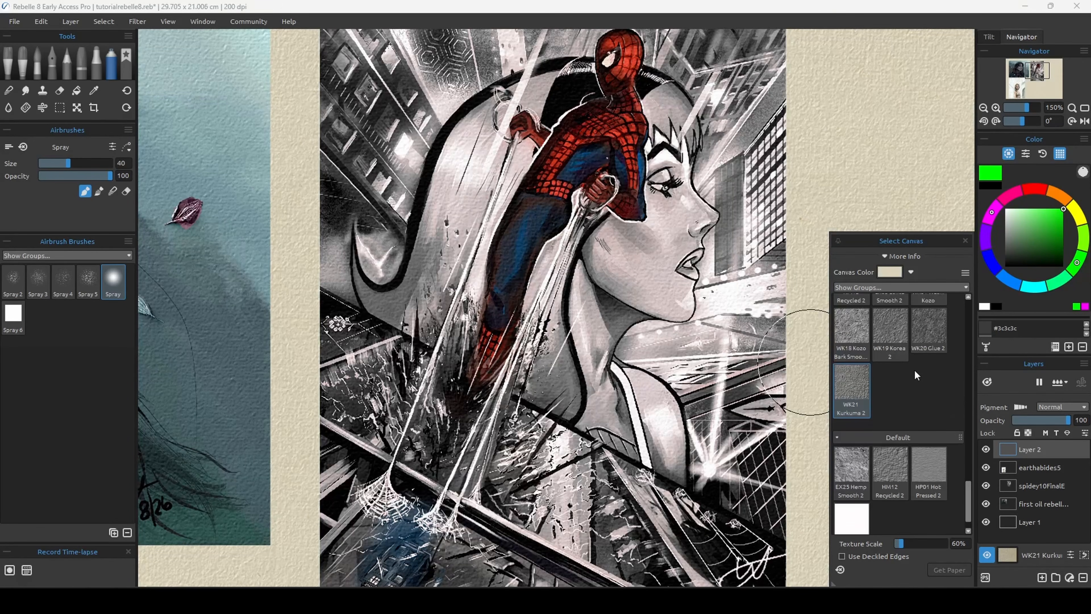
pyautogui.click(849, 331)
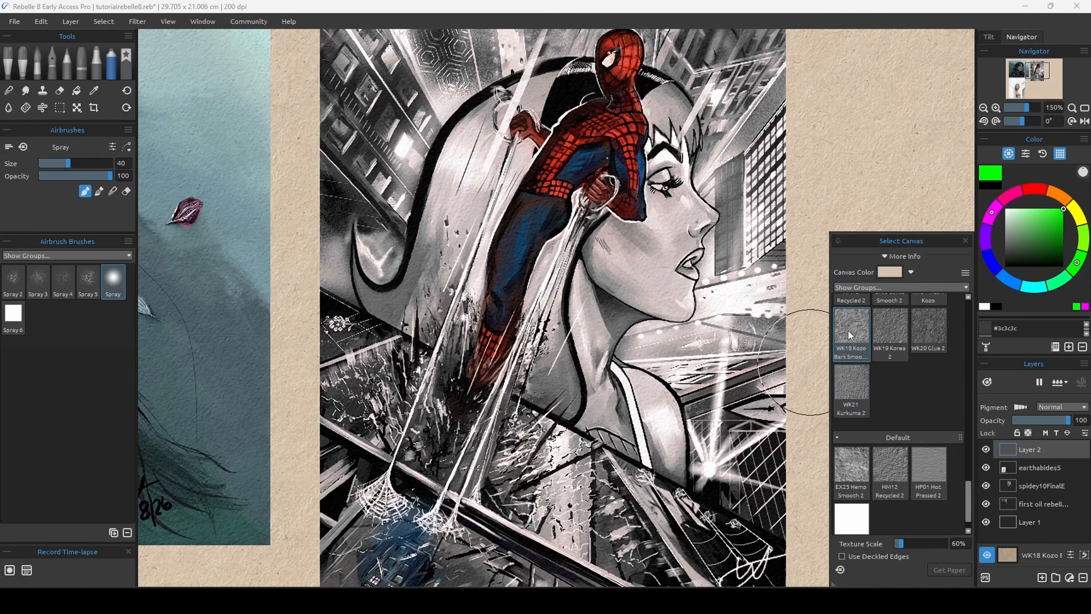
pyautogui.scroll(8, 495, 273)
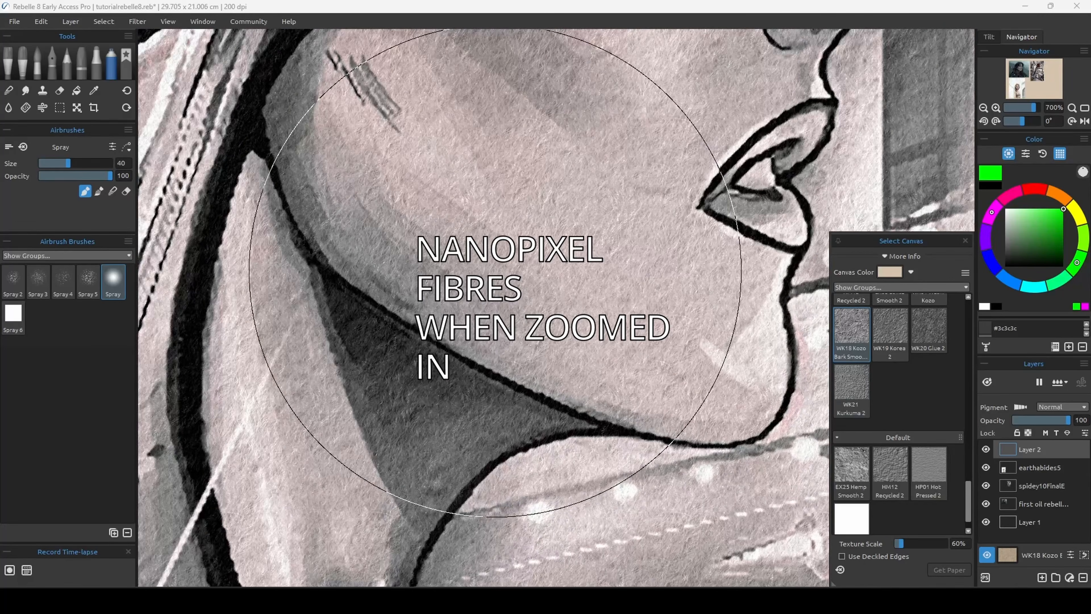
pyautogui.scroll(5, 495, 273)
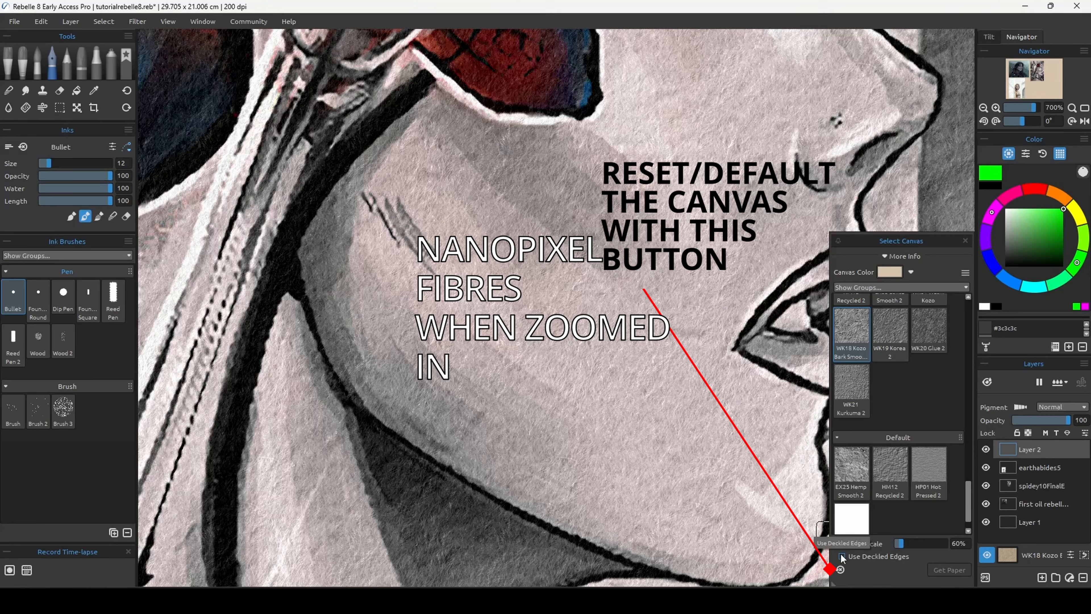
# Turn on deckled edges for the canvas, inspect the fibres along the paper's upper edge and turn them off again
pyautogui.click(841, 557)
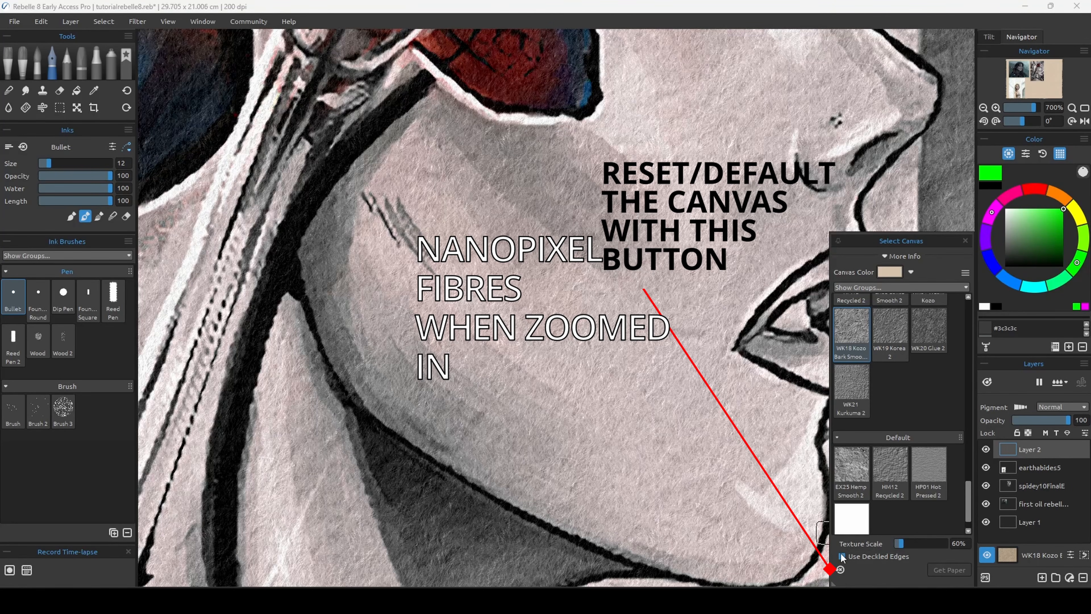
pyautogui.scroll(-10, 572, 395)
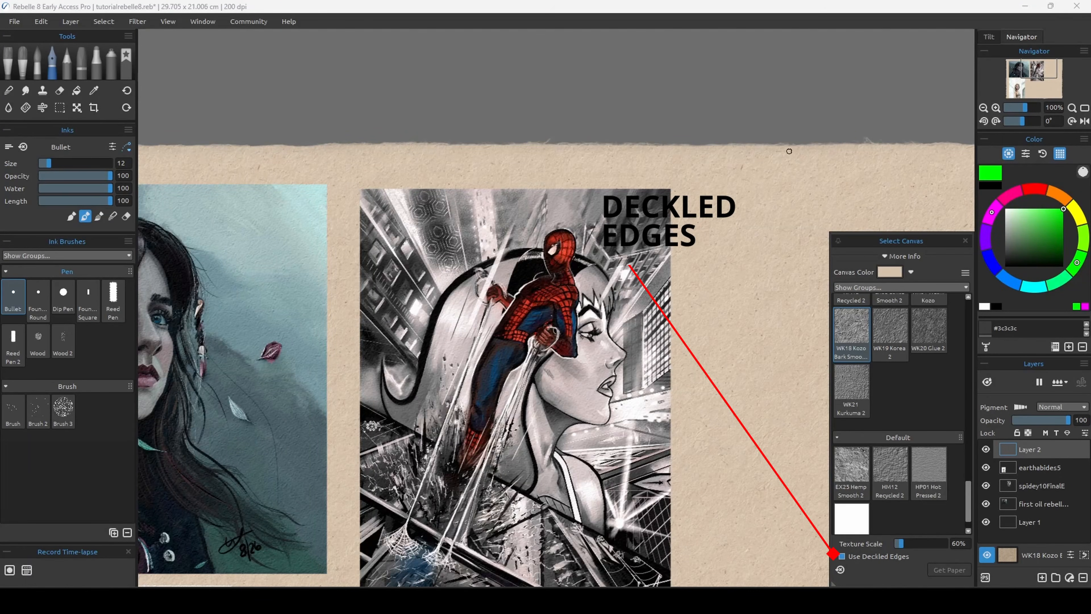
pyautogui.scroll(10, 789, 151)
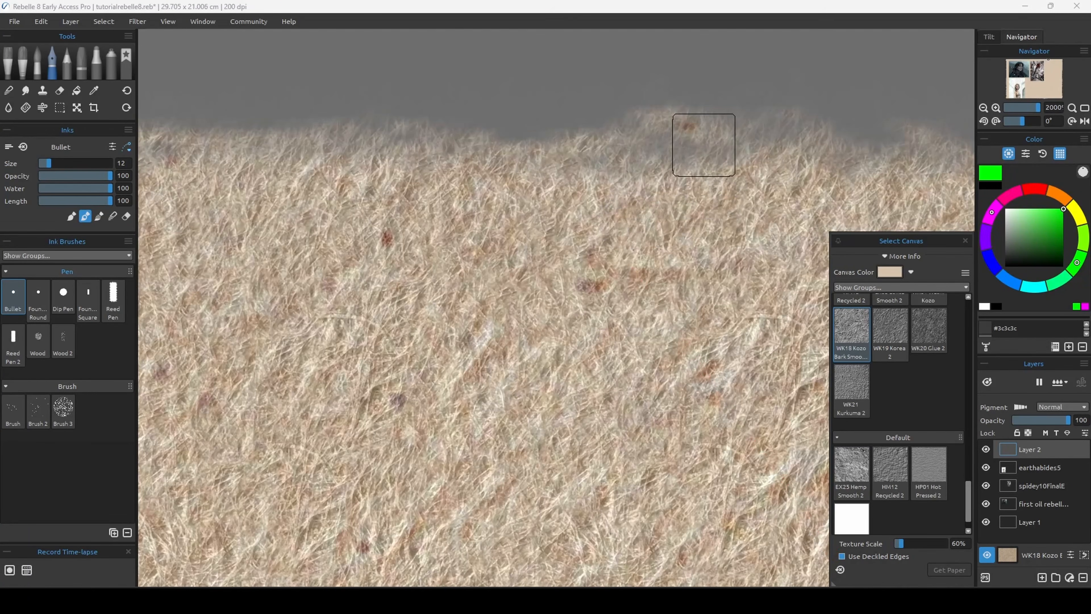
pyautogui.scroll(-8, 633, 158)
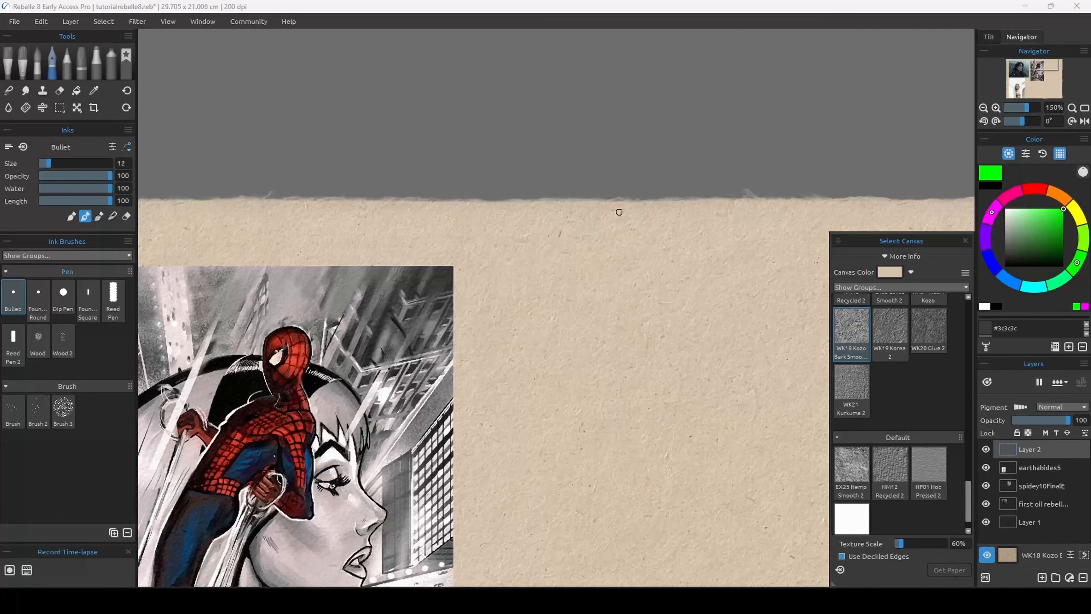
pyautogui.scroll(5, 619, 212)
pyautogui.click(842, 557)
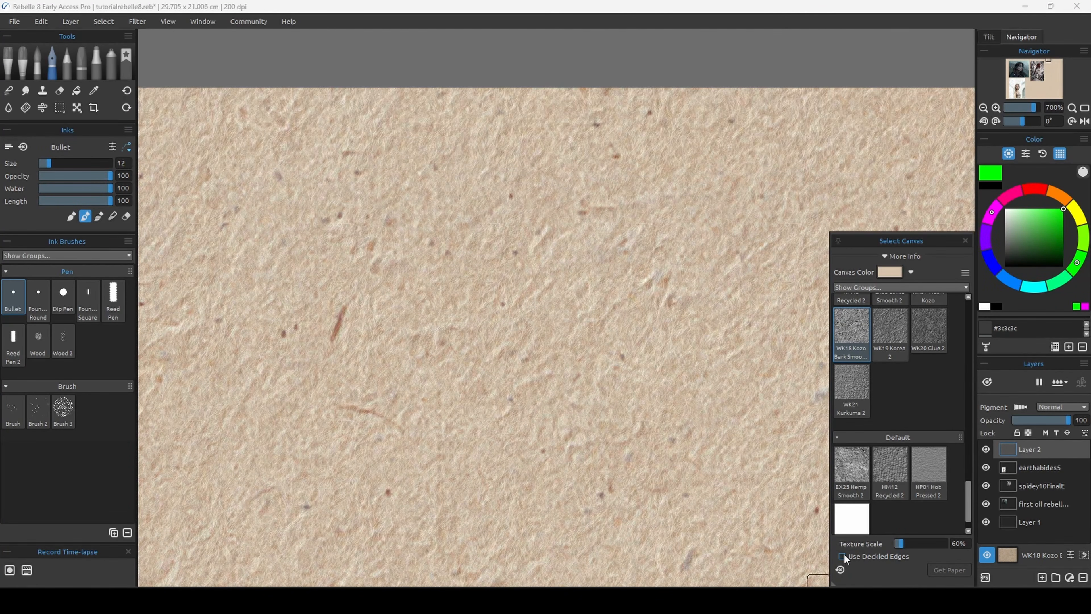
pyautogui.scroll(-6, 705, 482)
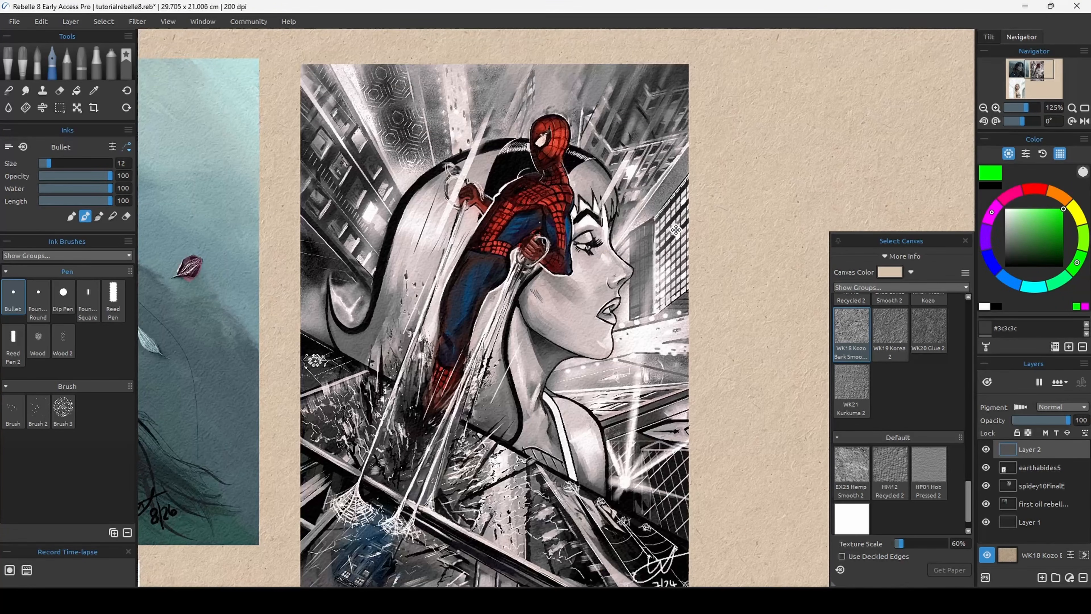
# Undo the test stroke and draw light and heavy black strokes with the Oval 2 pastel at size 16 on the blank HP01 Hot Pressed paper
pyautogui.moveTo(676, 230); pyautogui.dragTo(679, 227)
pyautogui.moveTo(536, 349); pyautogui.dragTo(609, 312)
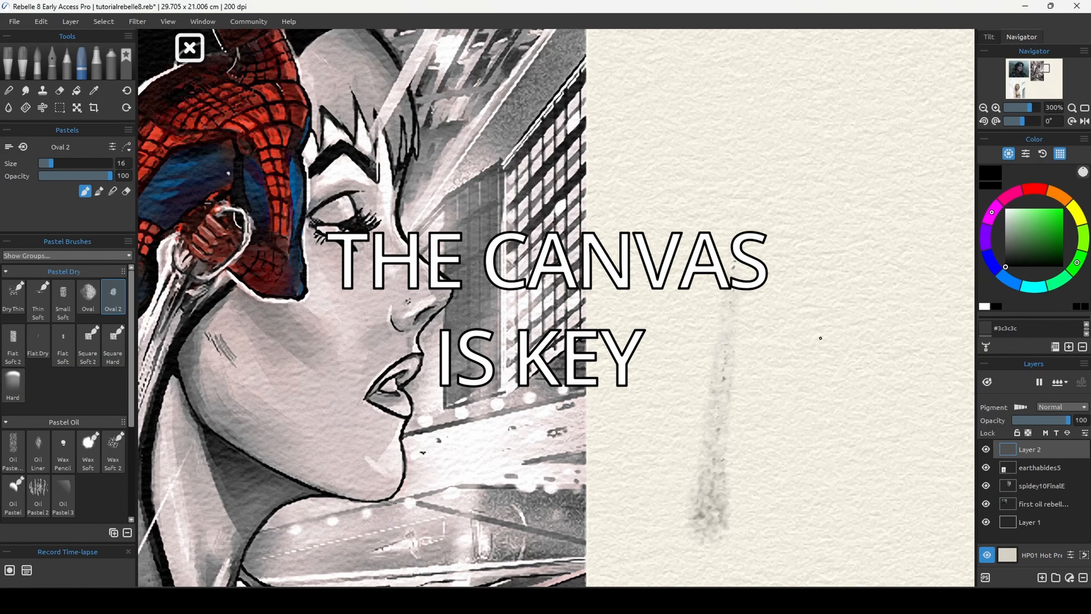
pyautogui.hotkey('ctrl', 'z')
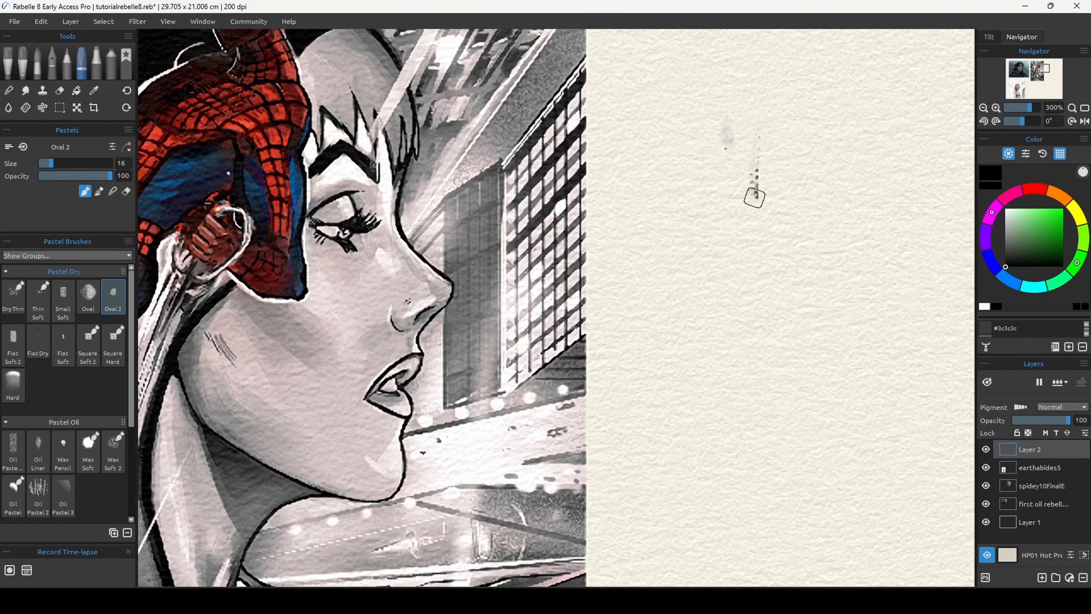
pyautogui.moveTo(759, 283)
pyautogui.mouseDown()
pyautogui.moveTo(759, 525)
pyautogui.moveTo(796, 458)
pyautogui.mouseUp()
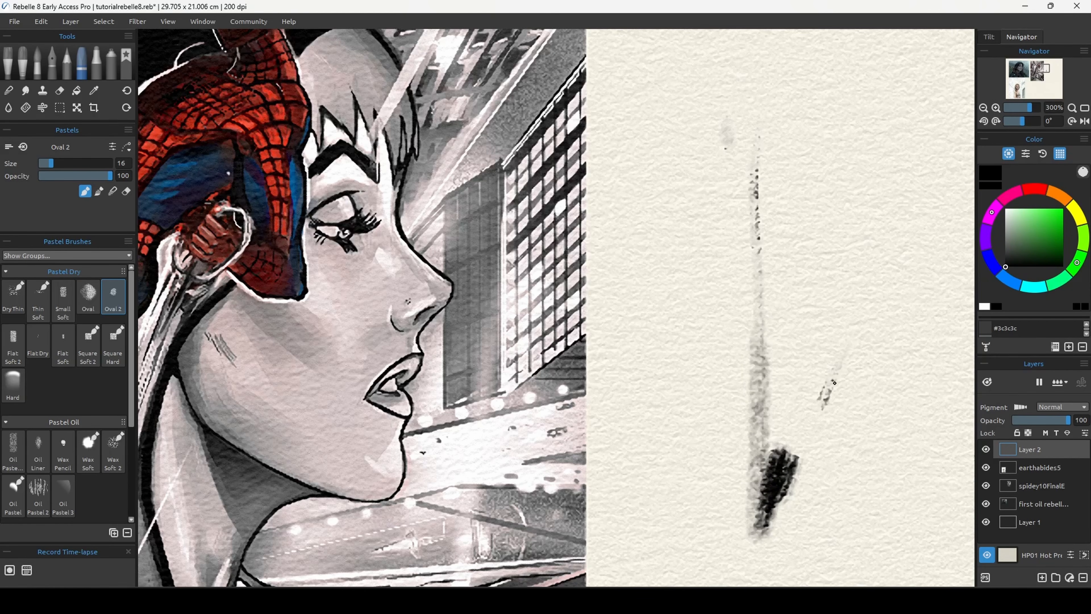
pyautogui.moveTo(839, 364); pyautogui.dragTo(810, 440)
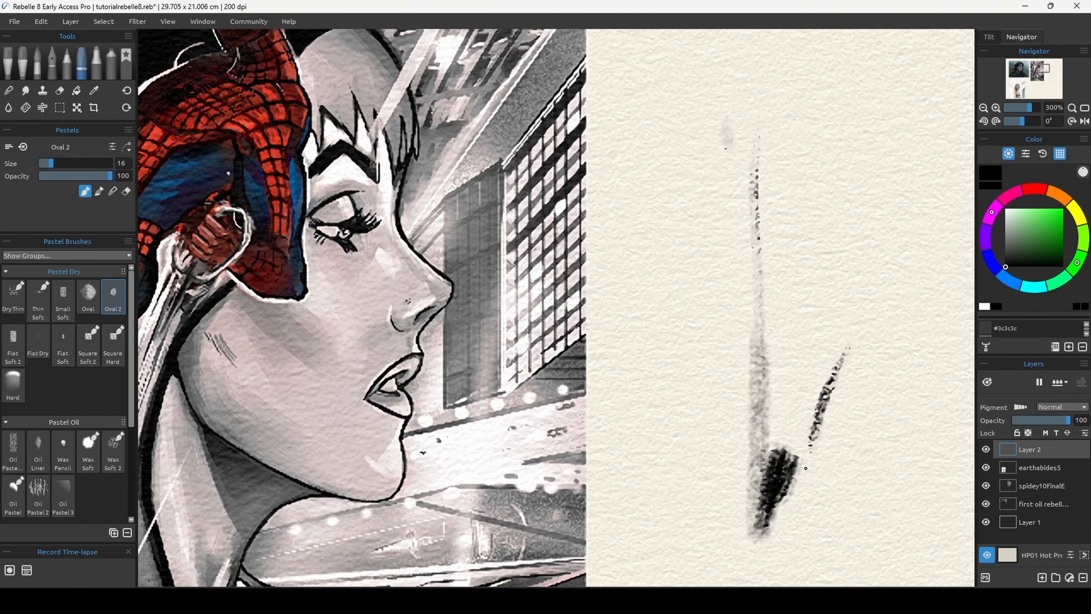
pyautogui.moveTo(843, 352)
pyautogui.mouseDown()
pyautogui.moveTo(812, 466)
pyautogui.moveTo(834, 369)
pyautogui.moveTo(810, 500)
pyautogui.mouseUp()
# Enlarge the Oval 2 pastel to size 25 and draw a long vertical black stroke beside the earlier ones
pyautogui.press(']')
pyautogui.press(']')
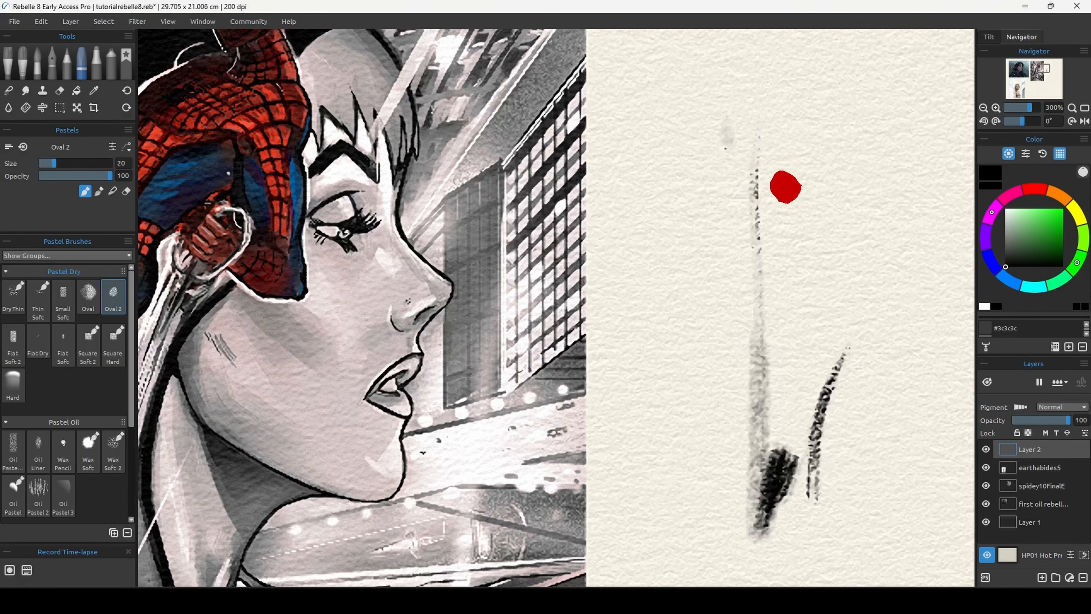
pyautogui.moveTo(809, 113); pyautogui.dragTo(814, 401)
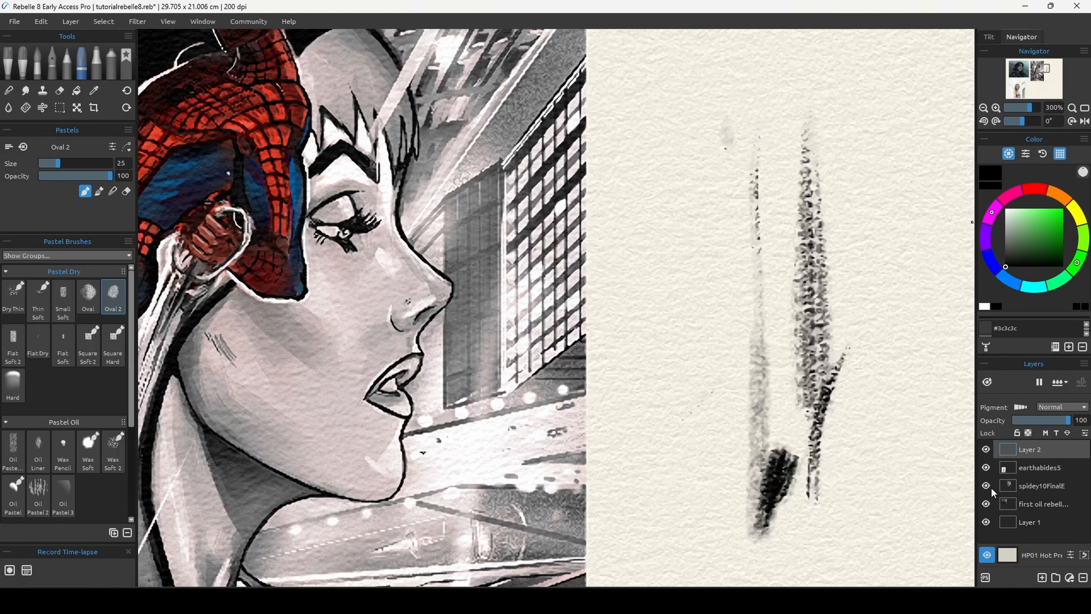
# Change the document's canvas to HM12 Recycled 2
pyautogui.click(1010, 559)
pyautogui.moveTo(968, 466); pyautogui.dragTo(952, 554)
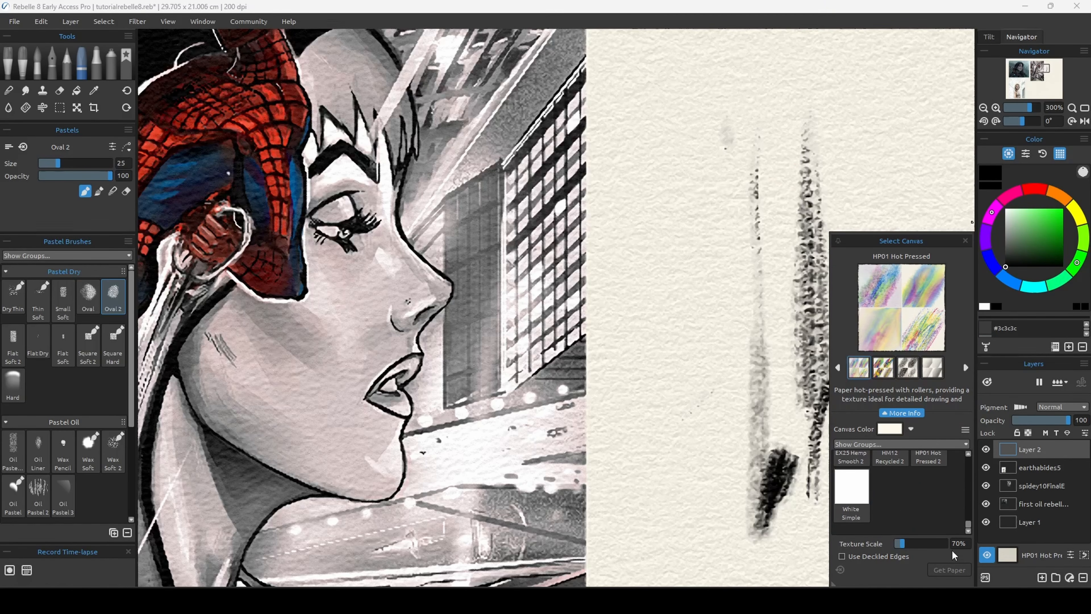
pyautogui.click(968, 477)
pyautogui.click(902, 520)
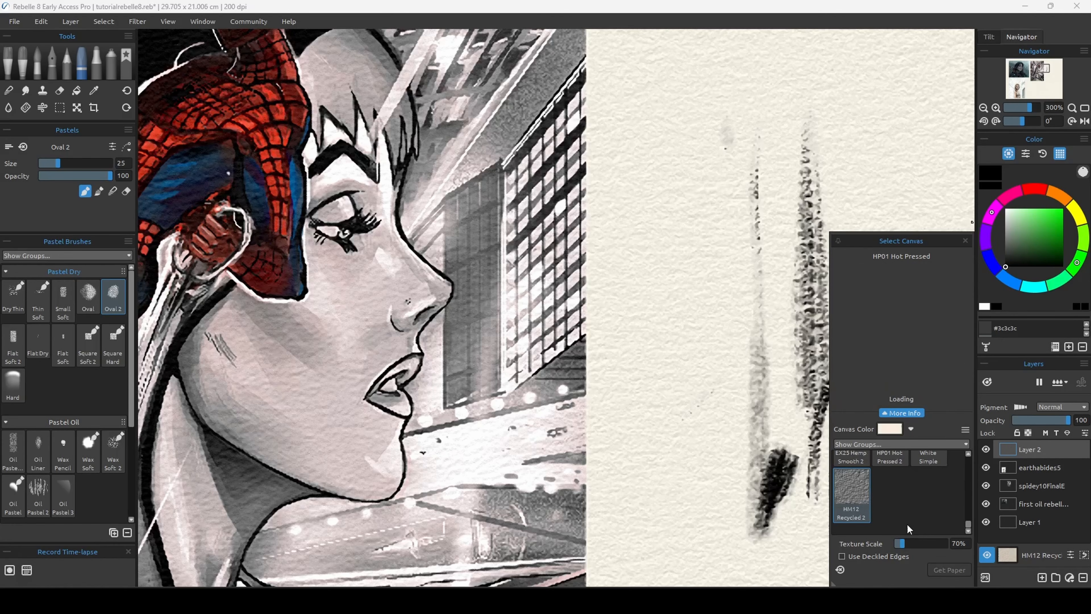
# Shade broad vertical black strokes on the blank paper with the Oval 2 pastel at size 35
pyautogui.press(']')
pyautogui.press(']')
pyautogui.moveTo(662, 221)
pyautogui.mouseDown()
pyautogui.moveTo(675, 481)
pyautogui.moveTo(674, 184)
pyautogui.mouseUp()
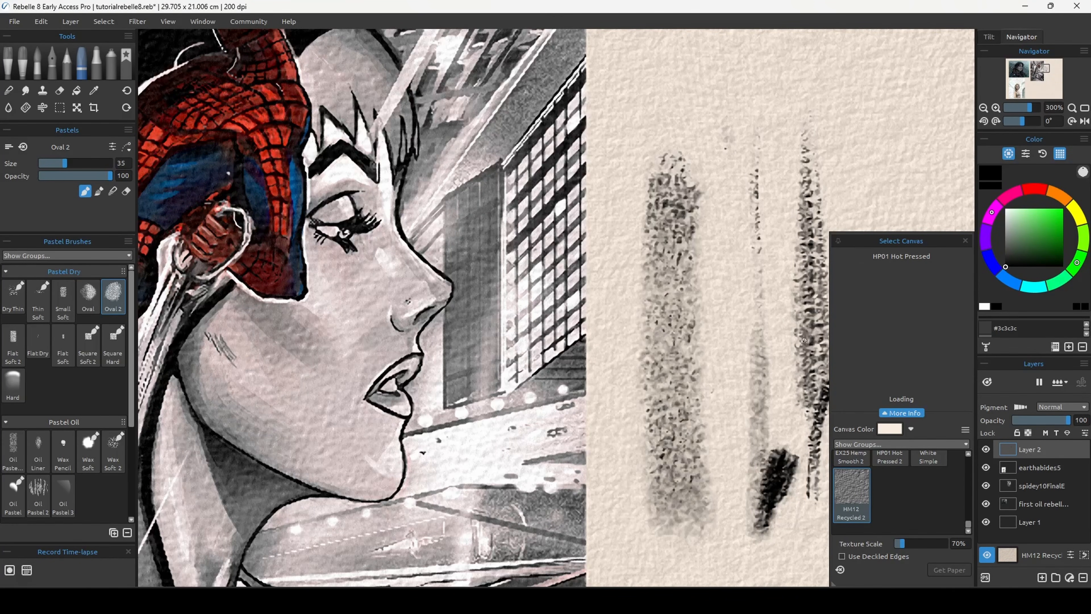
pyautogui.moveTo(748, 344)
pyautogui.mouseDown()
pyautogui.moveTo(707, 366)
pyautogui.moveTo(696, 473)
pyautogui.moveTo(713, 538)
pyautogui.mouseUp()
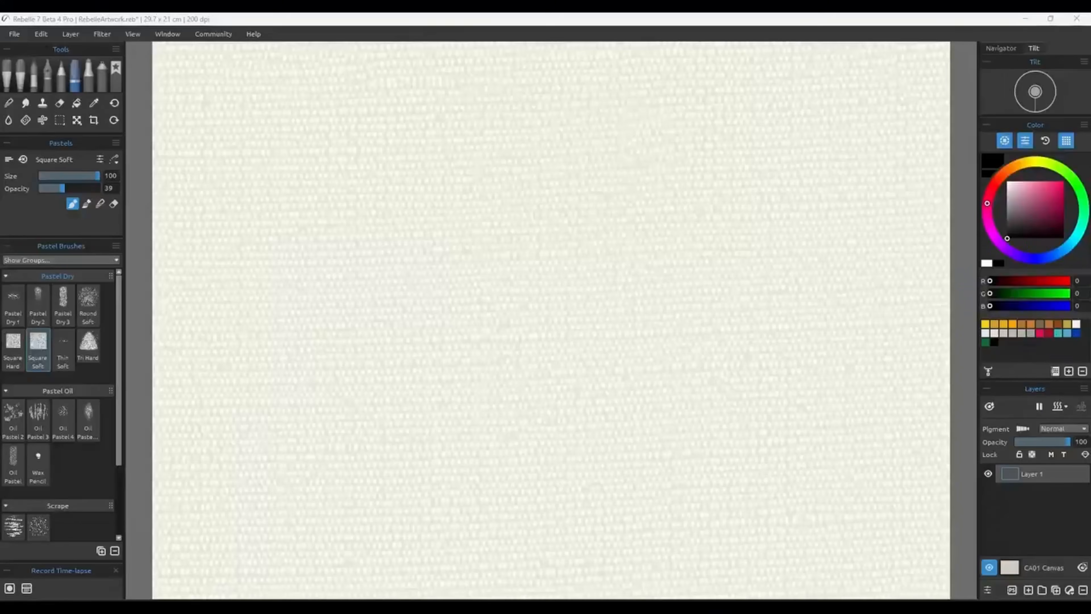
# In Rebelle 7, stroke black Square Soft pastel at size 100 and opacity 39 on the CA01 canvas, and examine the textured drawing in 3D
pyautogui.moveTo(261, 147); pyautogui.dragTo(274, 423)
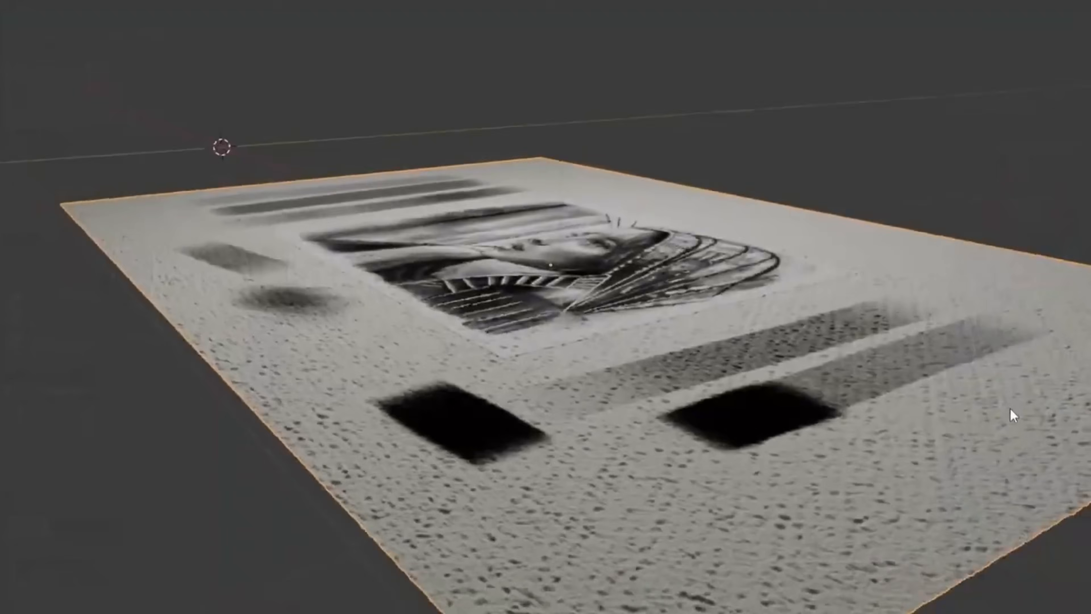
pyautogui.moveTo(1010, 408); pyautogui.dragTo(1001, 394)
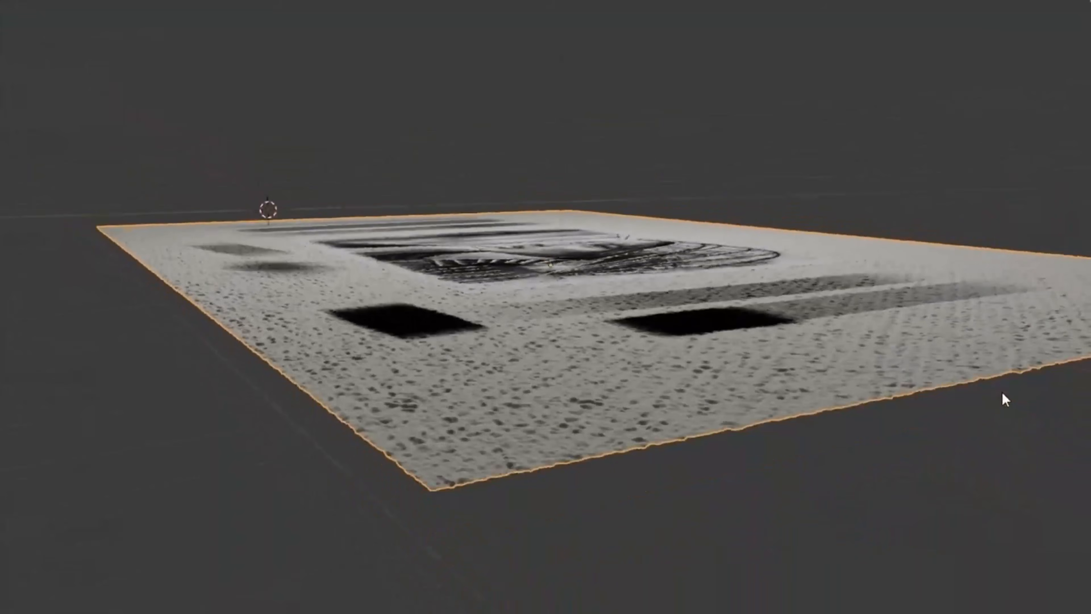
pyautogui.scroll(7, 694, 367)
# In Rebelle 8, rub a small green patch with the Oval 2 pastel at size 35 beside the Spider-Man painting and blend part of it
pyautogui.moveTo(698, 367); pyautogui.dragTo(711, 365)
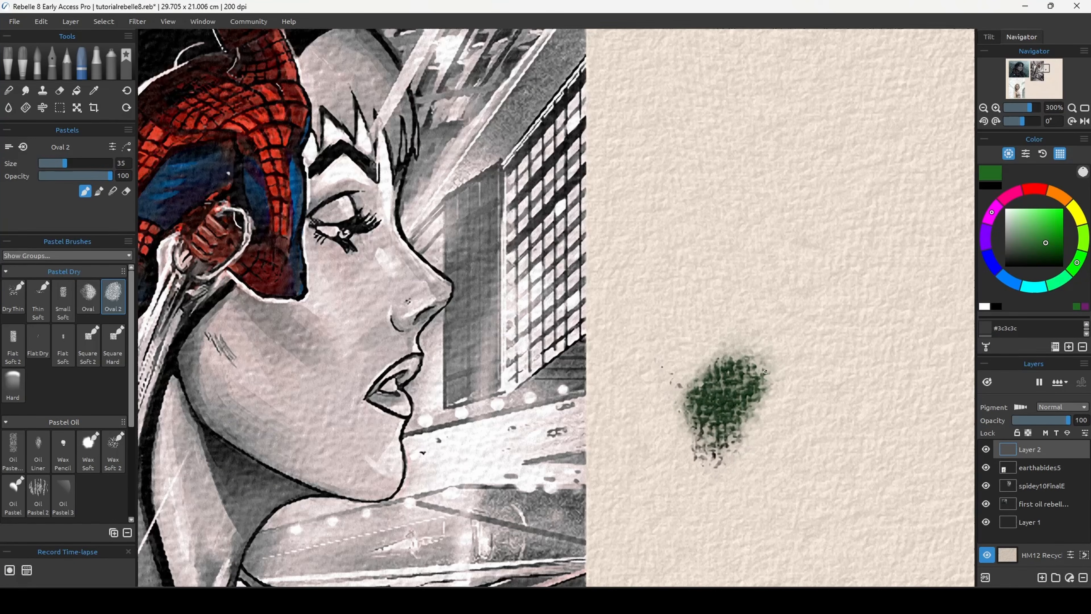
pyautogui.moveTo(765, 372)
pyautogui.mouseDown()
pyautogui.moveTo(730, 396)
pyautogui.moveTo(776, 408)
pyautogui.moveTo(795, 400)
pyautogui.moveTo(756, 365)
pyautogui.moveTo(764, 383)
pyautogui.mouseUp()
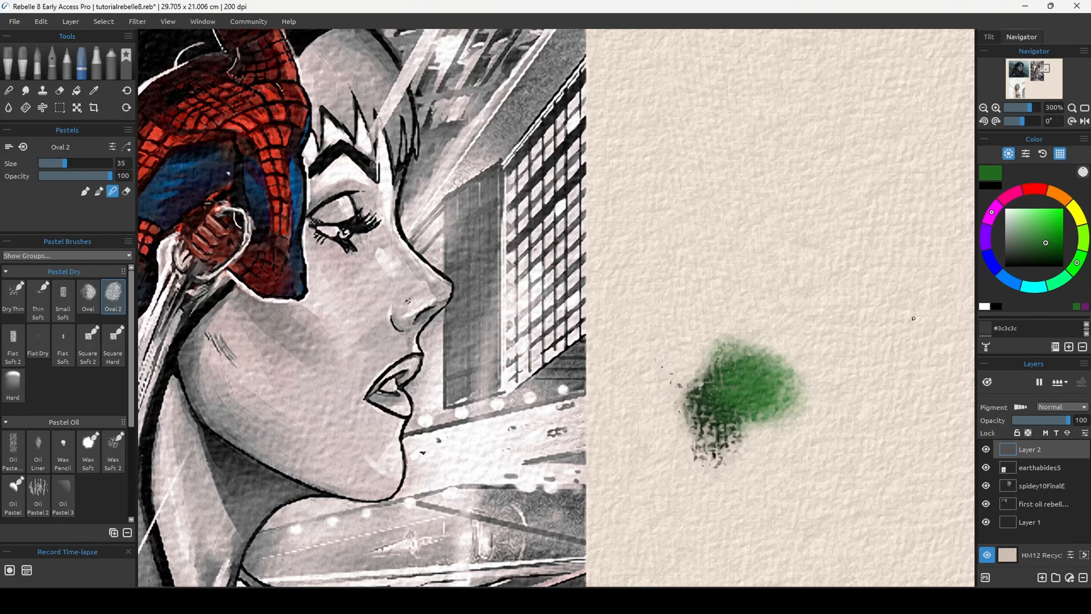
pyautogui.scroll(-2, 669, 336)
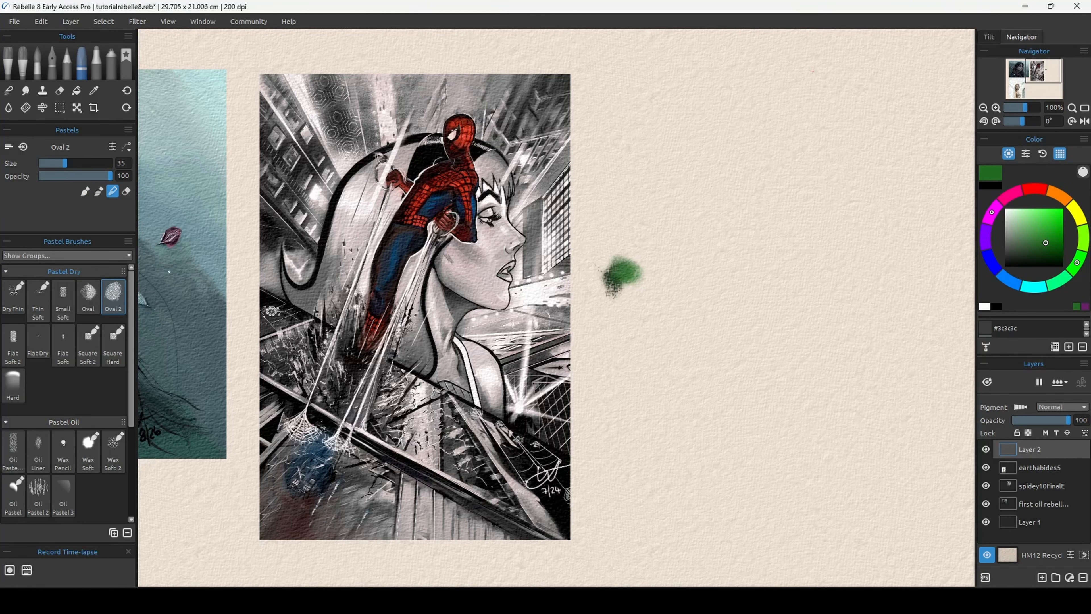
# Turn on Pigment mixing for Layer 2 and paint a large red pastel patch with a bright yellow one overlapping below it
pyautogui.click(1020, 407)
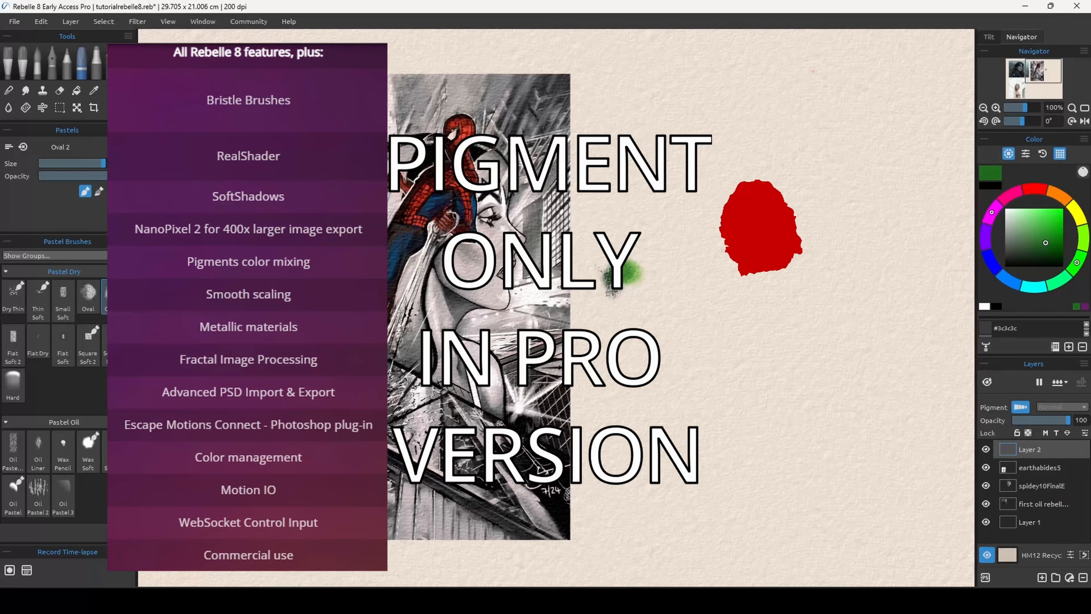
pyautogui.press(']')
pyautogui.click(1035, 190)
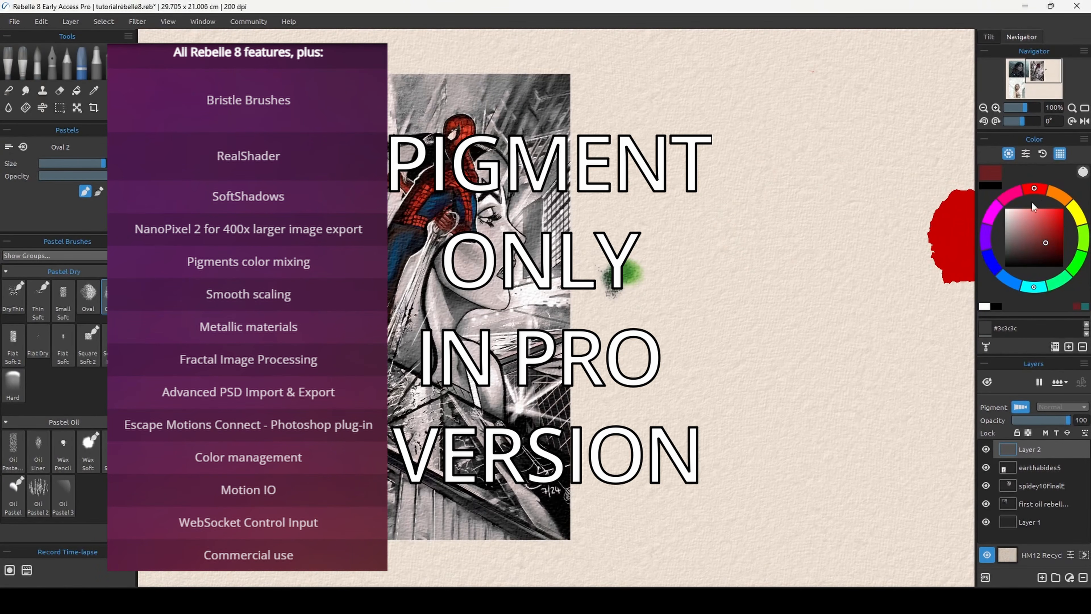
pyautogui.moveTo(1055, 213); pyautogui.dragTo(1083, 208)
pyautogui.moveTo(742, 238)
pyautogui.mouseDown()
pyautogui.moveTo(776, 233)
pyautogui.moveTo(749, 263)
pyautogui.moveTo(753, 243)
pyautogui.mouseUp()
pyautogui.press('[')
pyautogui.press('[')
pyautogui.press('[')
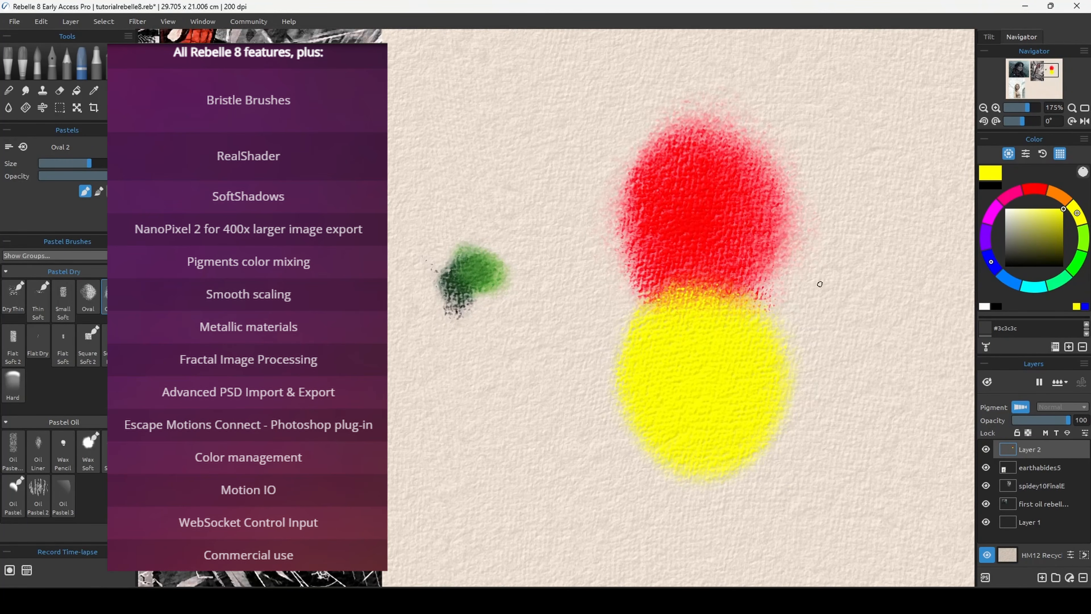
# Blend the red patch into the yellow one and smear it toward the green patch with the Oval 2 pastel in Blend mode
pyautogui.press('[')
pyautogui.press('[')
pyautogui.press('[')
pyautogui.press('[')
pyautogui.press('[')
pyautogui.press('[')
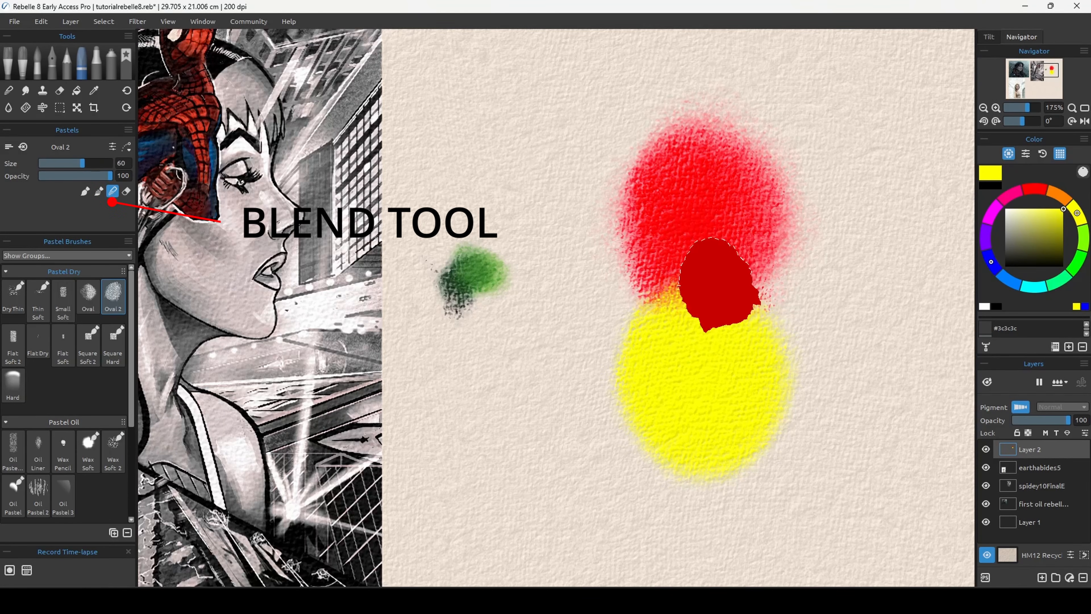
pyautogui.moveTo(698, 273)
pyautogui.mouseDown()
pyautogui.moveTo(694, 297)
pyautogui.moveTo(681, 296)
pyautogui.moveTo(691, 286)
pyautogui.moveTo(651, 309)
pyautogui.moveTo(657, 318)
pyautogui.moveTo(657, 283)
pyautogui.moveTo(743, 309)
pyautogui.moveTo(728, 303)
pyautogui.moveTo(745, 304)
pyautogui.moveTo(645, 353)
pyautogui.moveTo(644, 258)
pyautogui.moveTo(541, 194)
pyautogui.mouseUp()
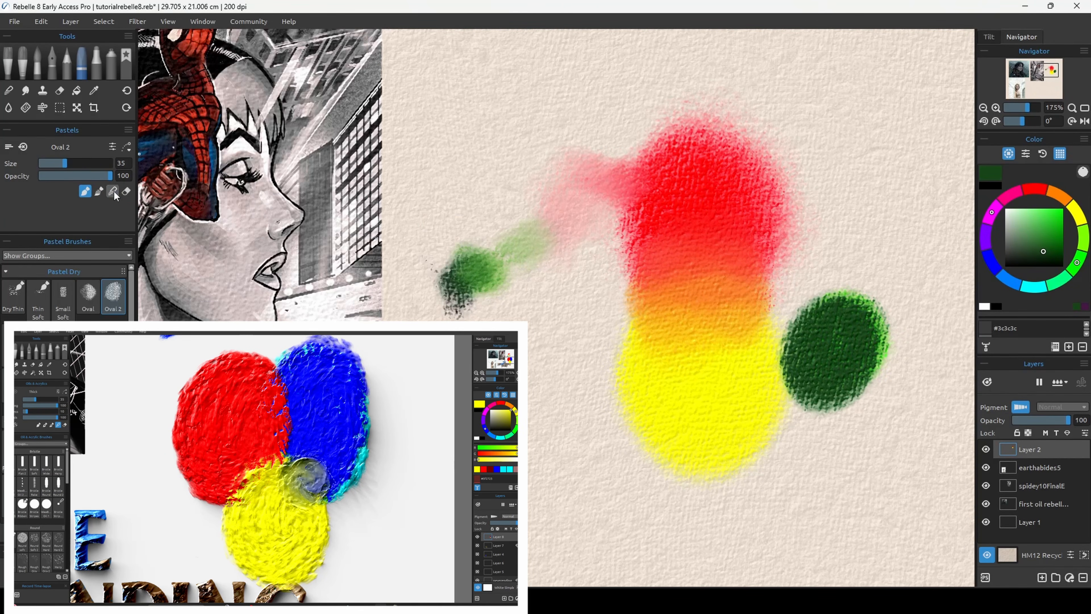
# Blend the dark green patch and the blue patch into the yellow one with the Oval 2 pastel
pyautogui.click(113, 191)
pyautogui.moveTo(816, 365); pyautogui.dragTo(726, 408)
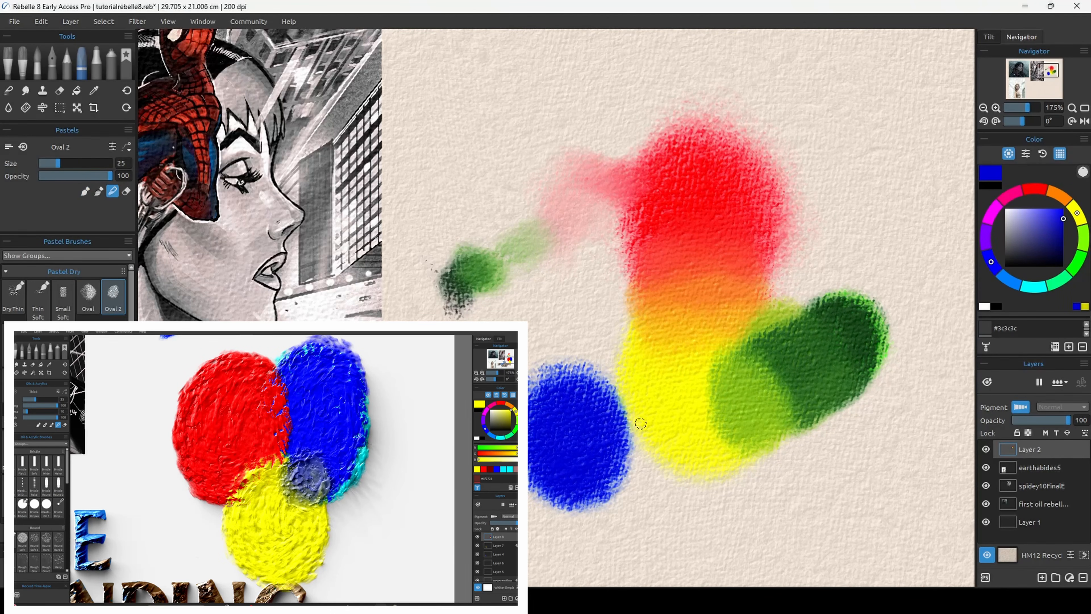
pyautogui.moveTo(641, 423)
pyautogui.mouseDown()
pyautogui.moveTo(610, 400)
pyautogui.moveTo(627, 430)
pyautogui.mouseUp()
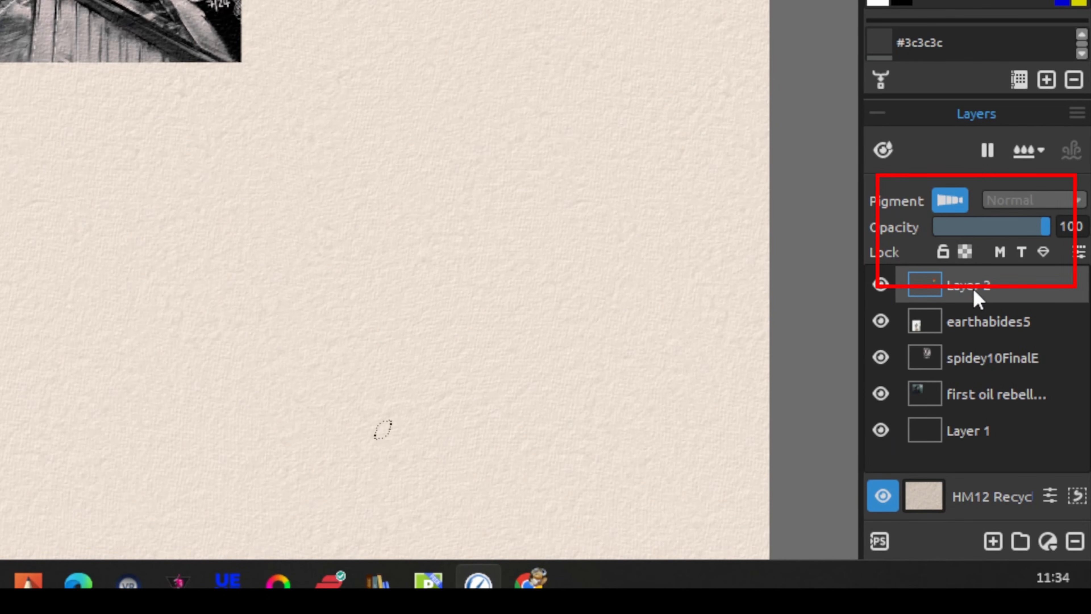
# Lock Layer 2 completely and unlock it again, and try a blue Spray 6 airbrush stroke at size 7 on blank paper
pyautogui.click(943, 253)
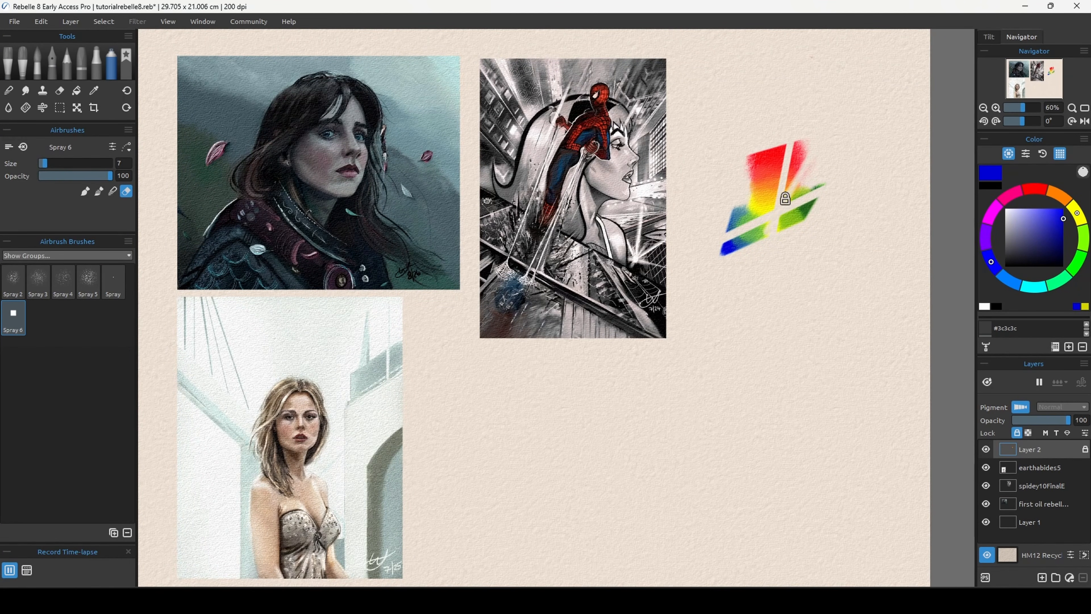
pyautogui.click(1074, 468)
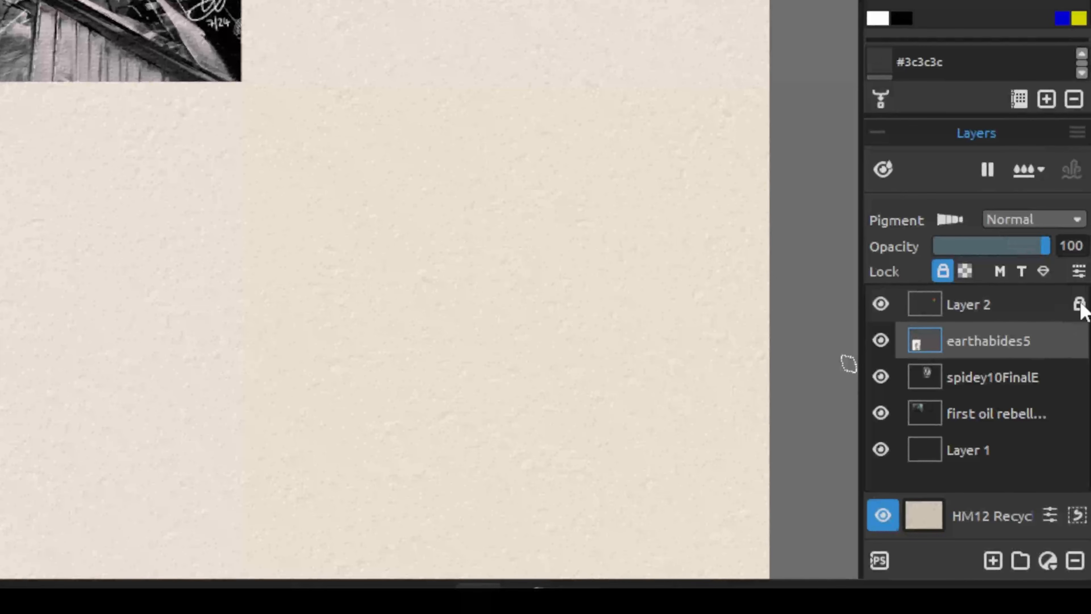
pyautogui.click(1074, 304)
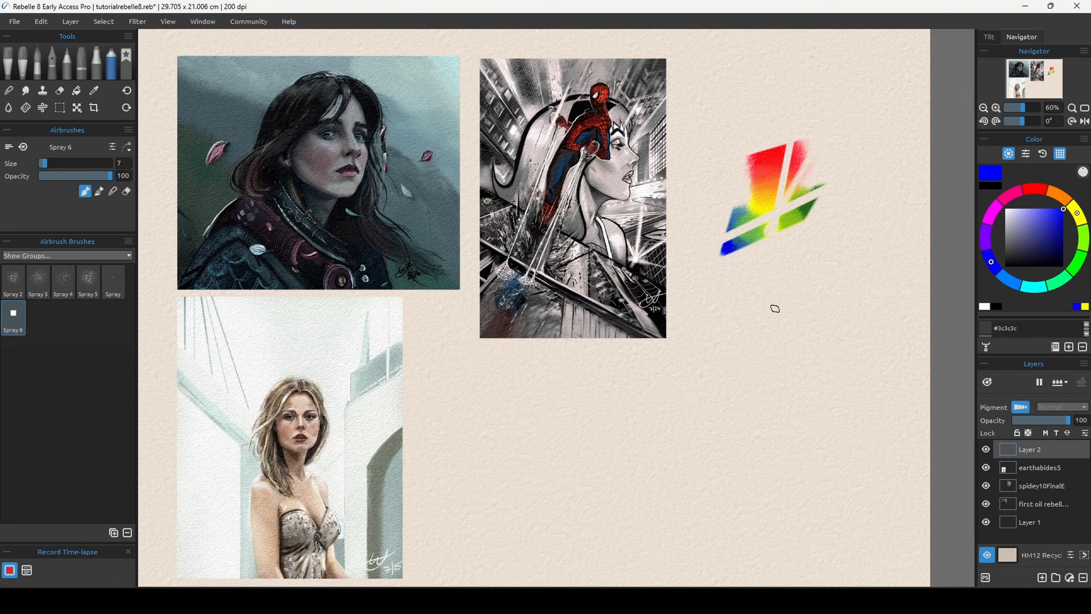
pyautogui.moveTo(775, 308)
pyautogui.mouseDown()
pyautogui.moveTo(771, 370)
pyautogui.moveTo(796, 388)
pyautogui.mouseUp()
pyautogui.hotkey('ctrl', 'z')
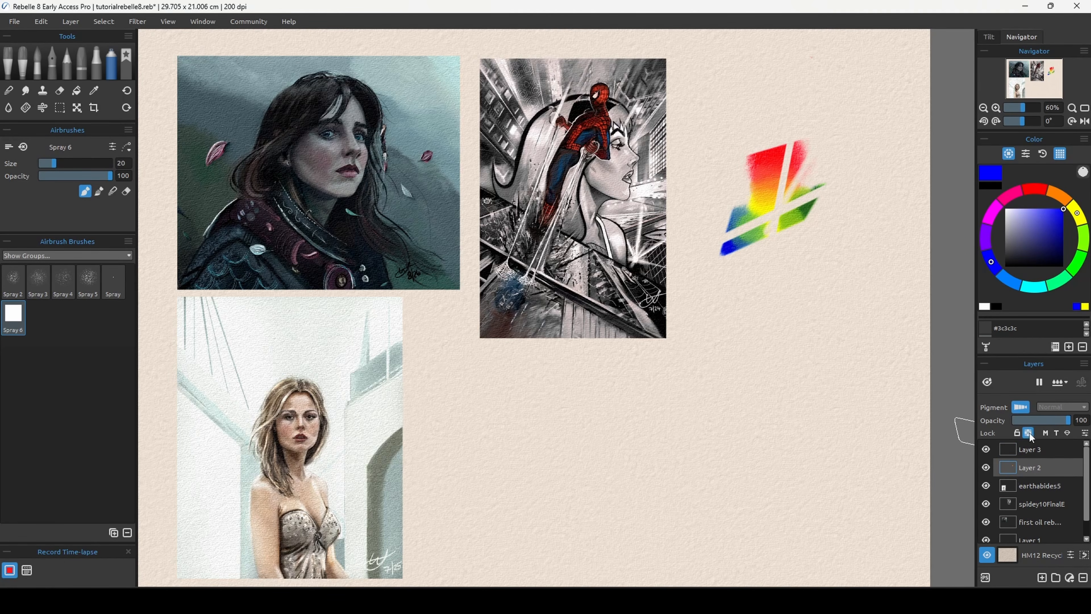
# Place Layer 2 above Layer 3 and try a blue Spray 6 stroke at size 20 over its transparency-locked color patches
pyautogui.moveTo(1064, 450); pyautogui.dragTo(1063, 463)
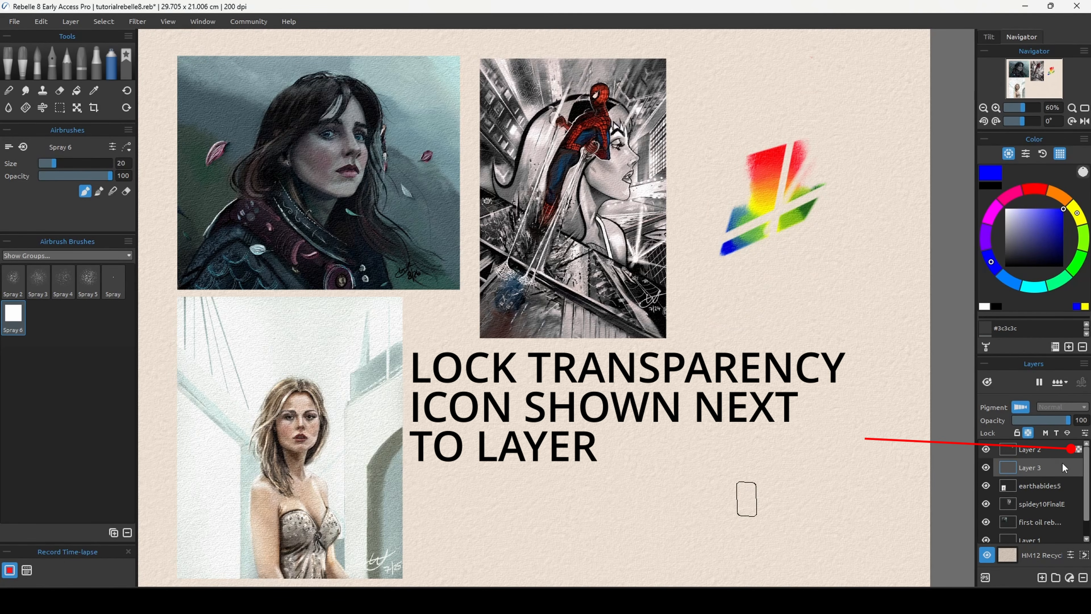
pyautogui.click(1051, 450)
pyautogui.moveTo(750, 359)
pyautogui.mouseDown()
pyautogui.moveTo(789, 186)
pyautogui.moveTo(749, 232)
pyautogui.moveTo(851, 148)
pyautogui.moveTo(841, 327)
pyautogui.mouseUp()
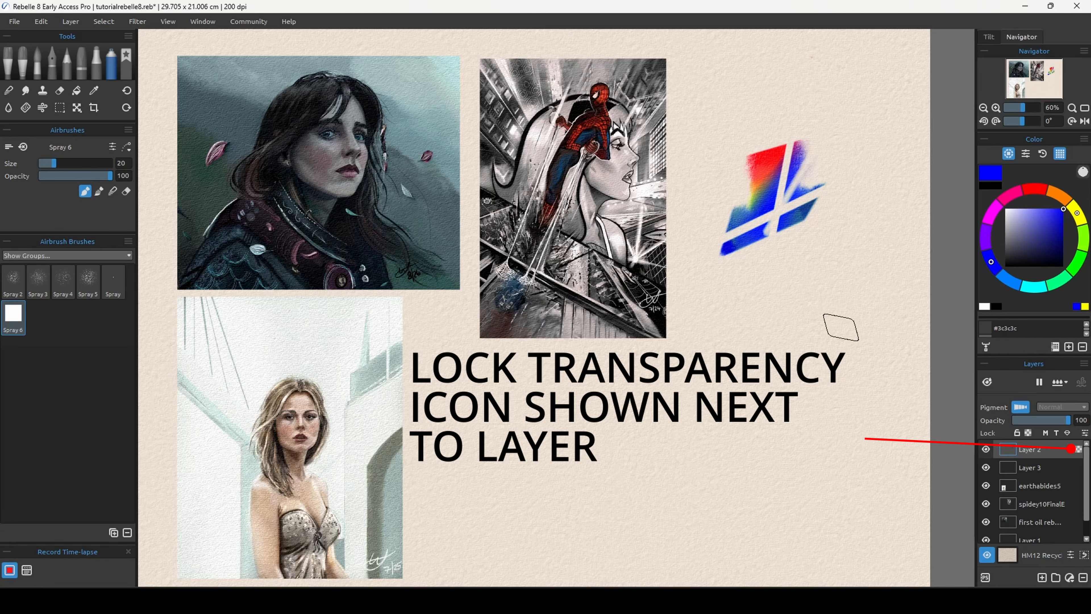
pyautogui.hotkey('ctrl', 'z')
# Try painting blue within the transparency-locked patches on Layer 2 with the Spray 6 airbrush at size 16
pyautogui.press(']')
pyautogui.press(']')
pyautogui.press(']')
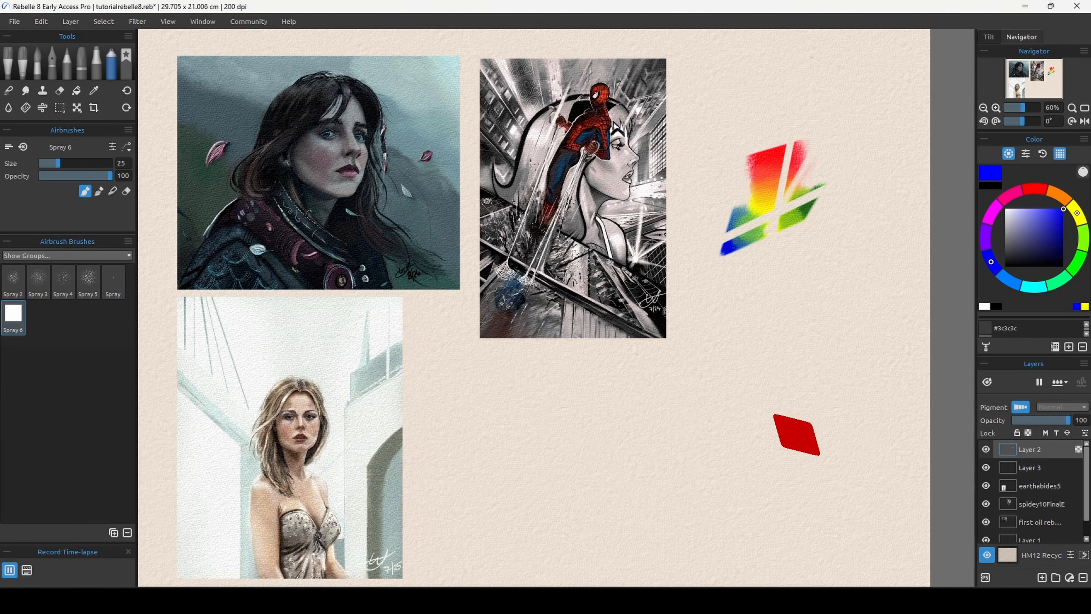
pyautogui.press('[')
pyautogui.press('[')
pyautogui.press('[')
pyautogui.press('[')
pyautogui.press('[')
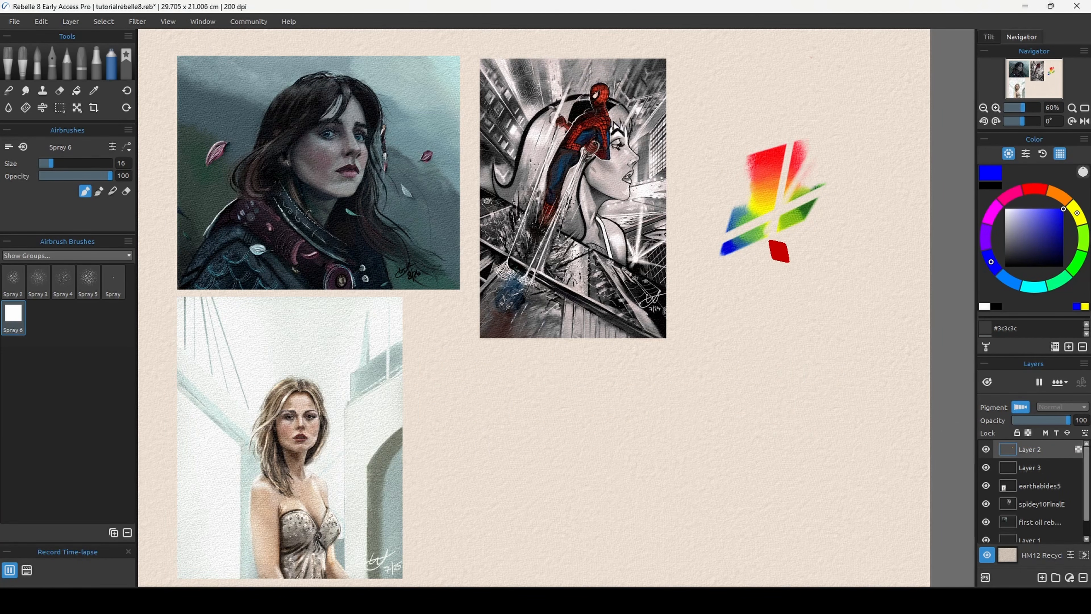
pyautogui.moveTo(758, 173)
pyautogui.mouseDown()
pyautogui.moveTo(816, 152)
pyautogui.moveTo(725, 192)
pyautogui.mouseUp()
pyautogui.moveTo(769, 237)
pyautogui.mouseDown()
pyautogui.moveTo(732, 247)
pyautogui.moveTo(818, 209)
pyautogui.mouseUp()
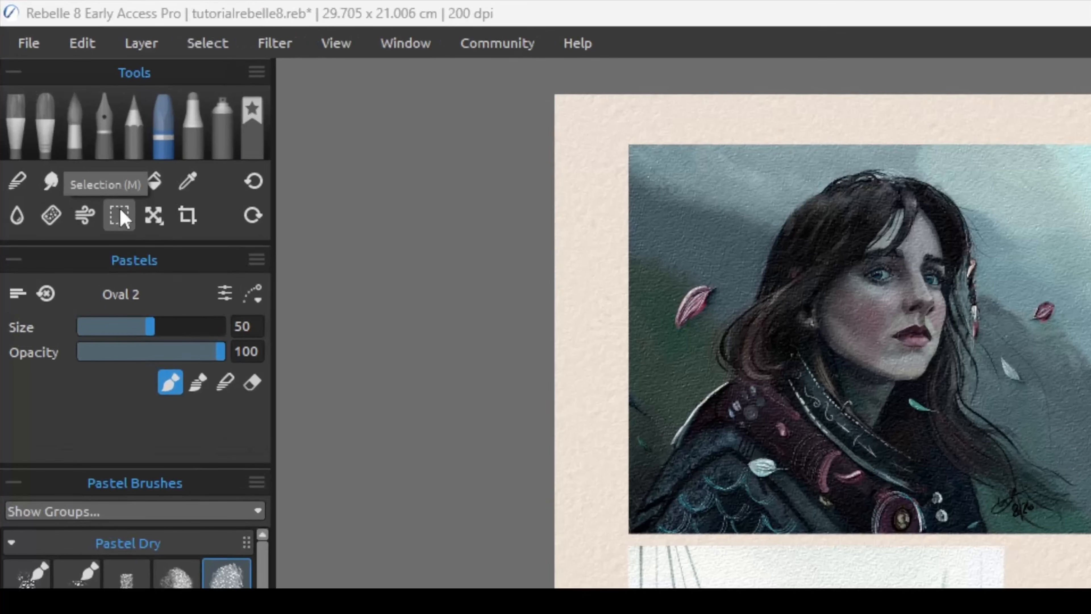
# Switch to Magic Wand selection and set its tolerance to 14
pyautogui.click(60, 107)
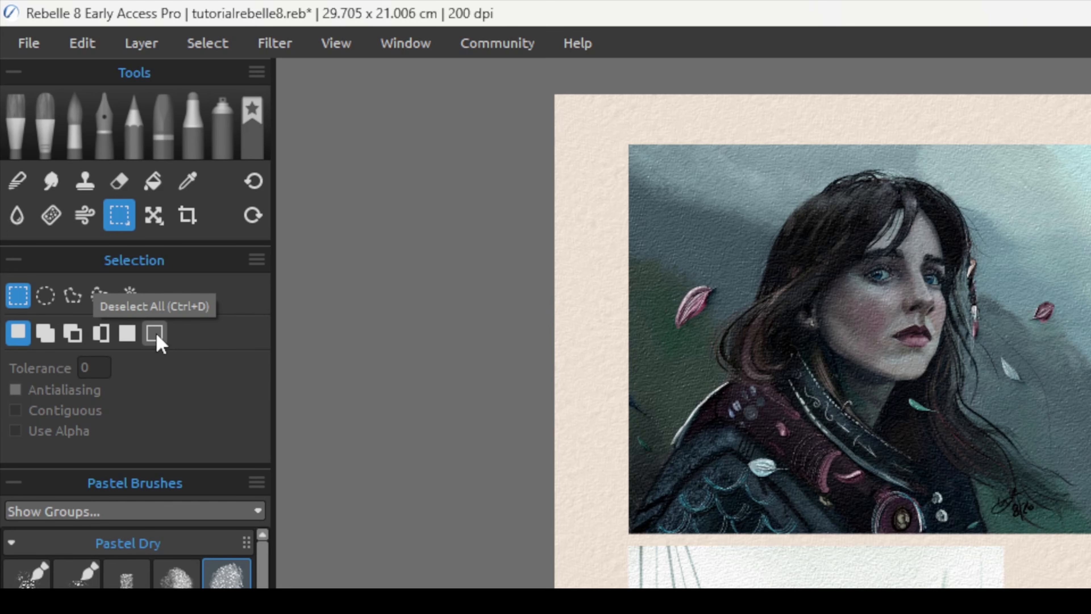
pyautogui.click(127, 295)
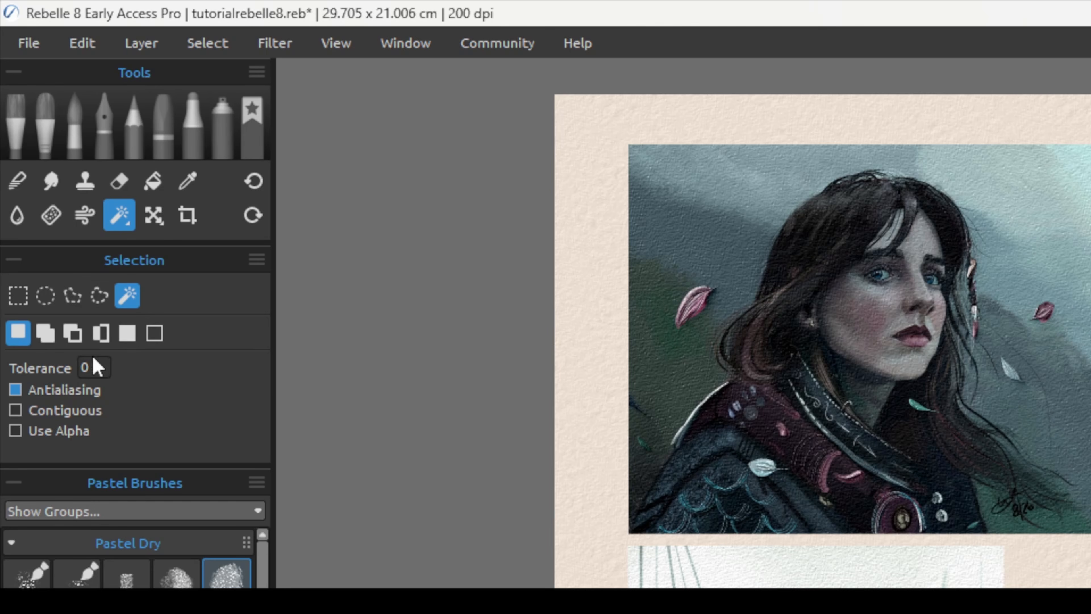
pyautogui.scroll(2, 97, 365)
pyautogui.scroll(5, 117, 375)
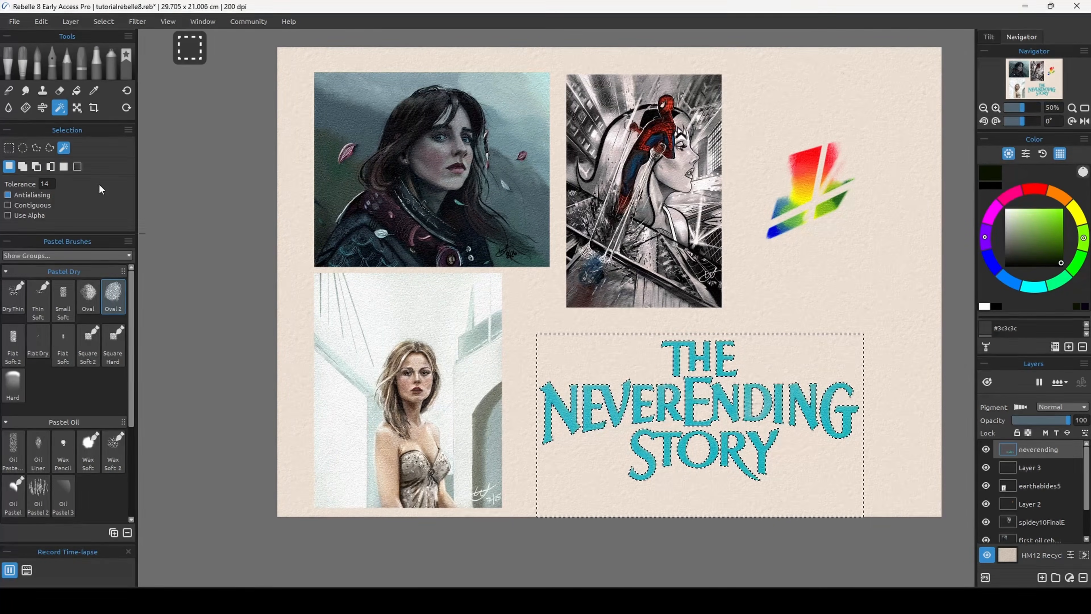
# Select the black background of the neverending title image, add the remaining dark area inside the lettering, delete it all and deselect
pyautogui.hotkey('ctrl', 'z')
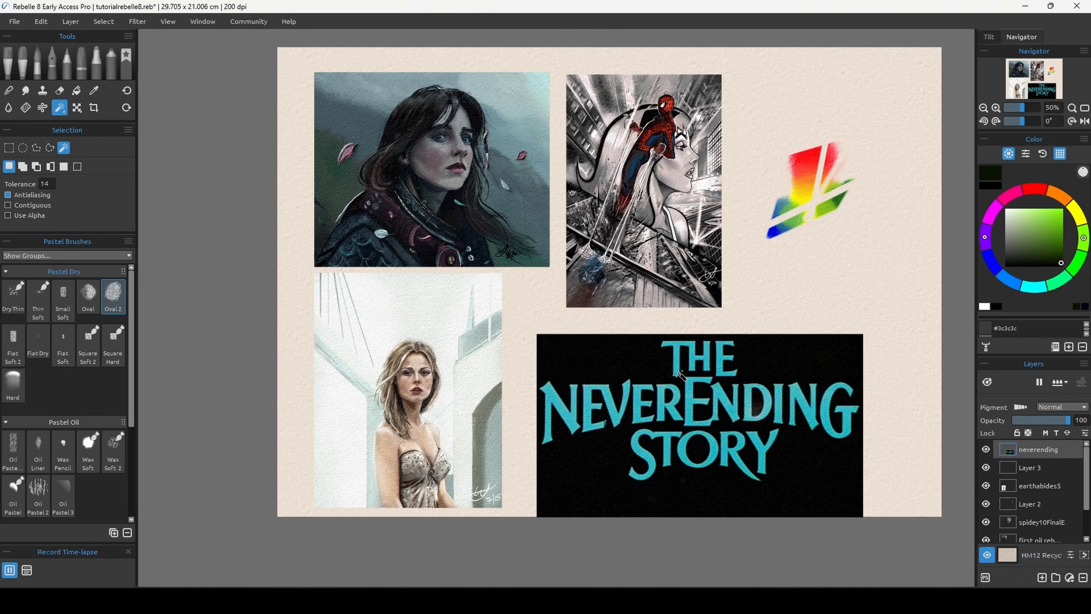
pyautogui.click(632, 368)
pyautogui.press('shift')
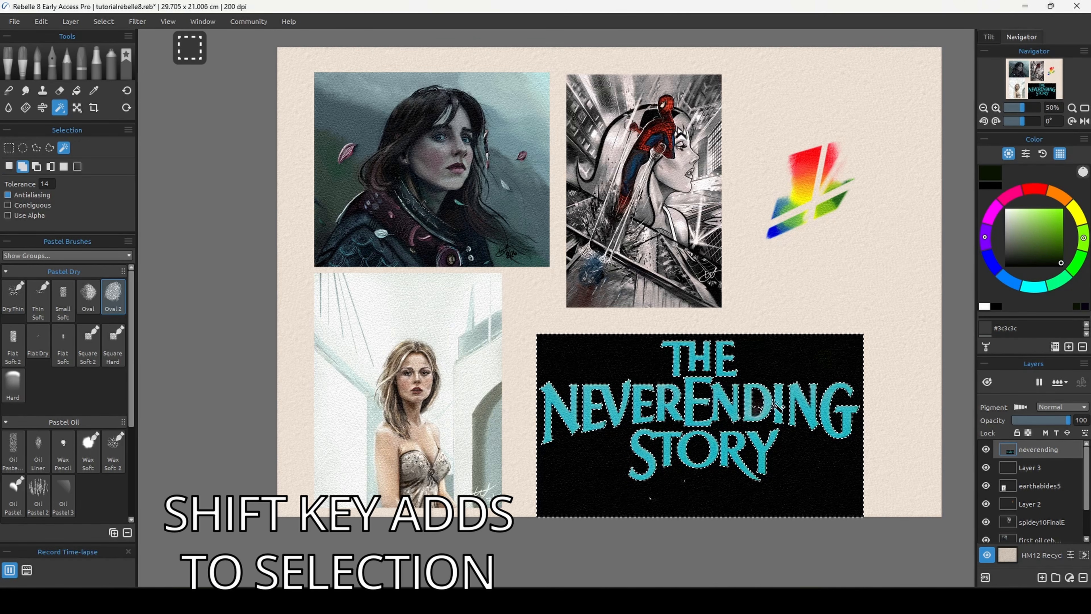
pyautogui.keyDown('shift'); pyautogui.click(757, 410); pyautogui.keyUp('shift')
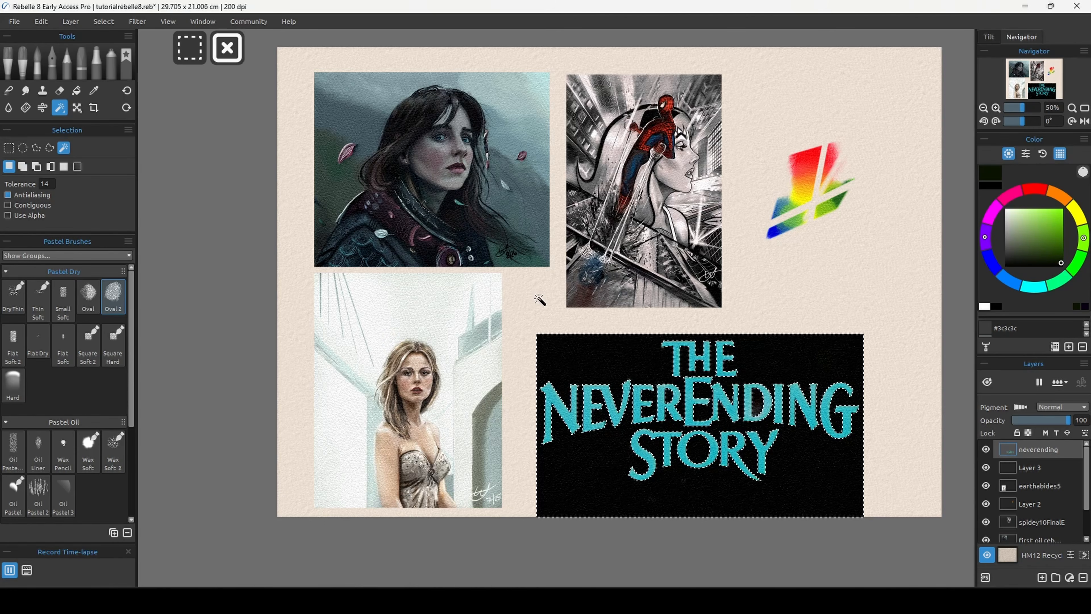
pyautogui.press('Delete')
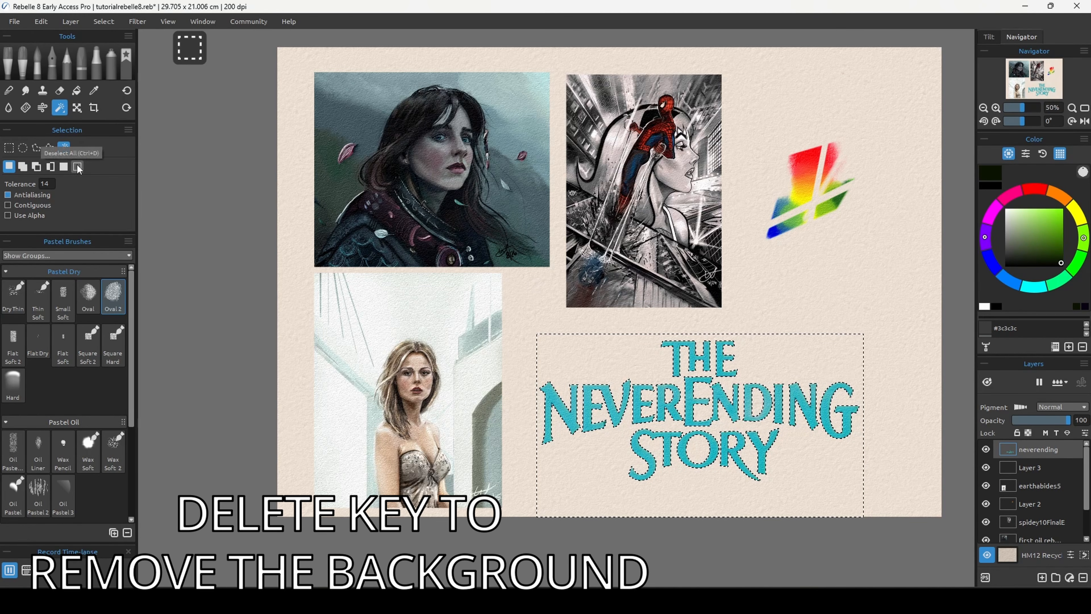
pyautogui.hotkey('ctrl', 'd')
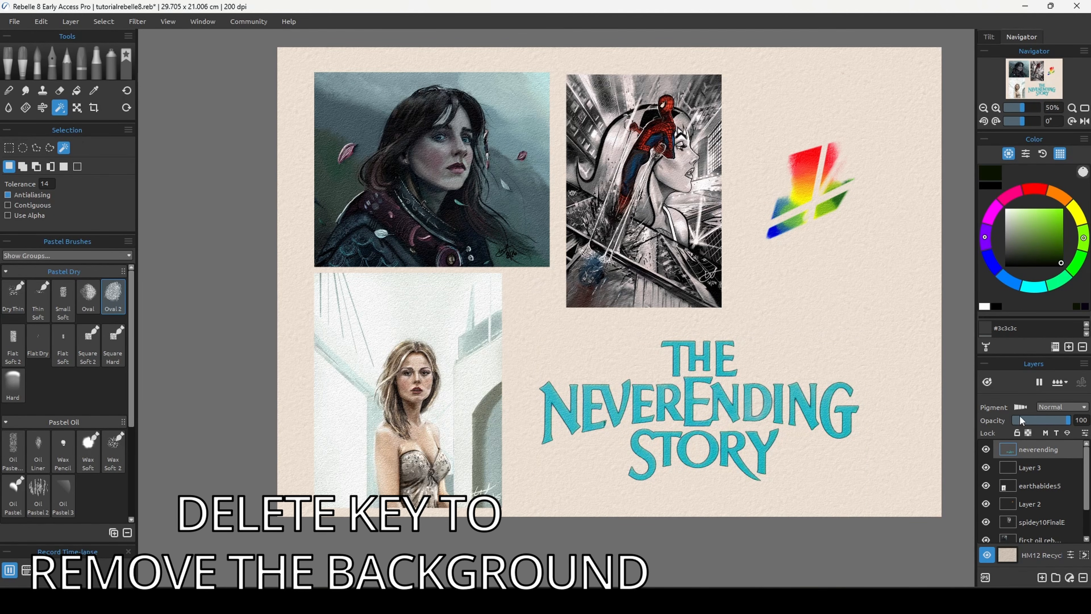
# Lock the transparency of the neverending layer and shade the title's outer letters near-black olive with the Oval 2 pastel
pyautogui.click(1028, 433)
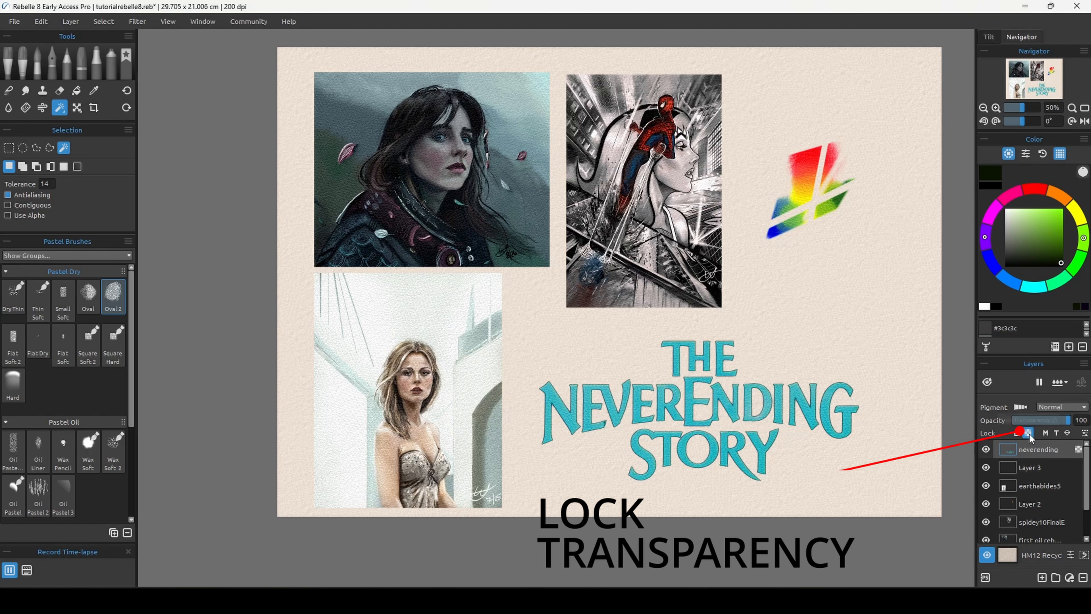
pyautogui.click(1076, 213)
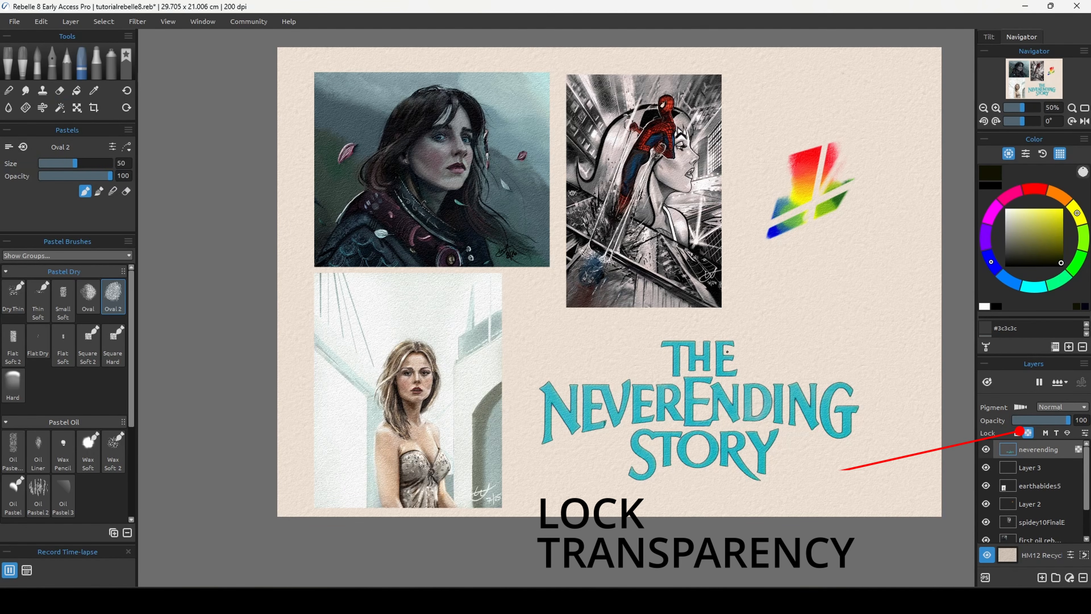
pyautogui.moveTo(727, 351)
pyautogui.mouseDown()
pyautogui.moveTo(758, 328)
pyautogui.moveTo(553, 451)
pyautogui.mouseUp()
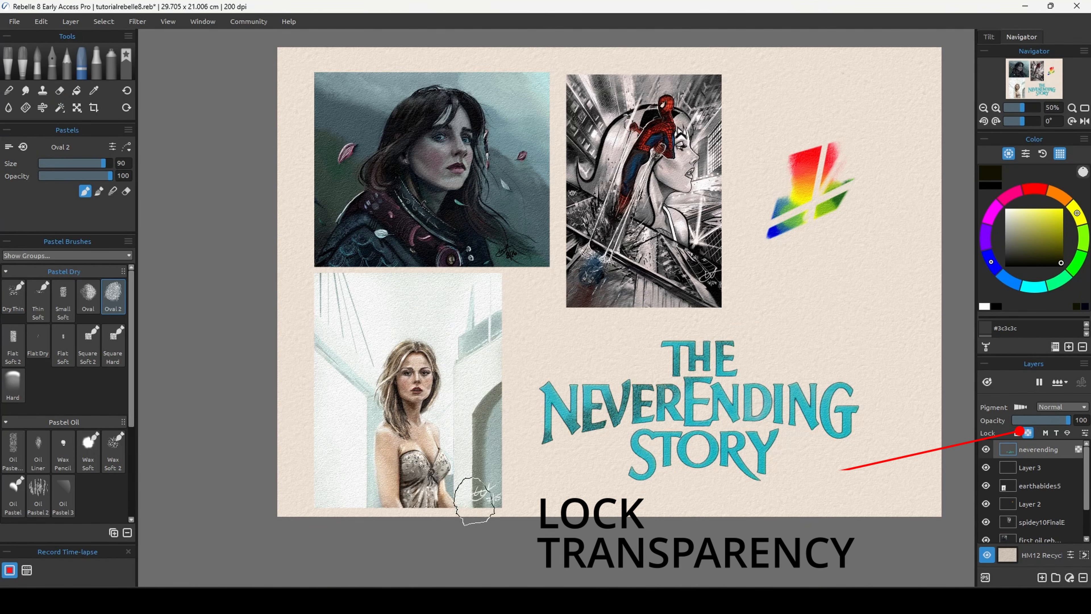
pyautogui.moveTo(720, 474); pyautogui.dragTo(773, 434)
pyautogui.moveTo(853, 400); pyautogui.dragTo(808, 434)
pyautogui.moveTo(618, 382); pyautogui.dragTo(554, 434)
# Try white highlights on the title's letters with the Oval 2 pastel at size 35 and undo the last strokes
pyautogui.click(1006, 209)
pyautogui.moveTo(648, 449); pyautogui.dragTo(651, 475)
pyautogui.moveTo(709, 464); pyautogui.dragTo(712, 453)
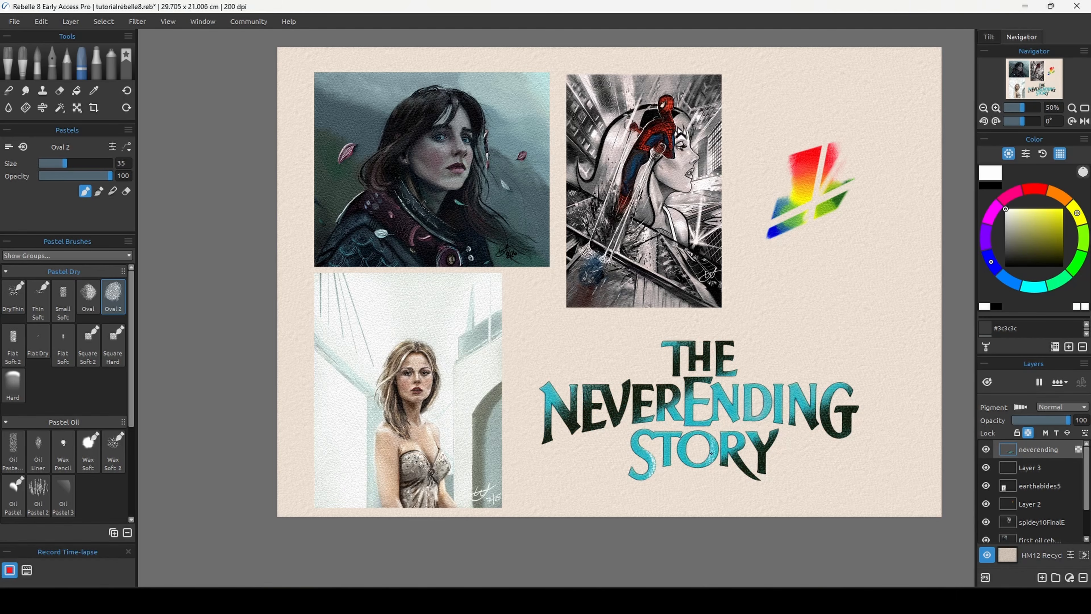
pyautogui.moveTo(664, 415); pyautogui.dragTo(707, 383)
pyautogui.moveTo(691, 400); pyautogui.dragTo(722, 374)
pyautogui.hotkey('ctrl', 'z')
pyautogui.hotkey('ctrl', 'z')
pyautogui.hotkey('ctrl', 'z')
# Turn off the transparency lock on the neverending layer and try its Masking Fluid option
pyautogui.click(1028, 433)
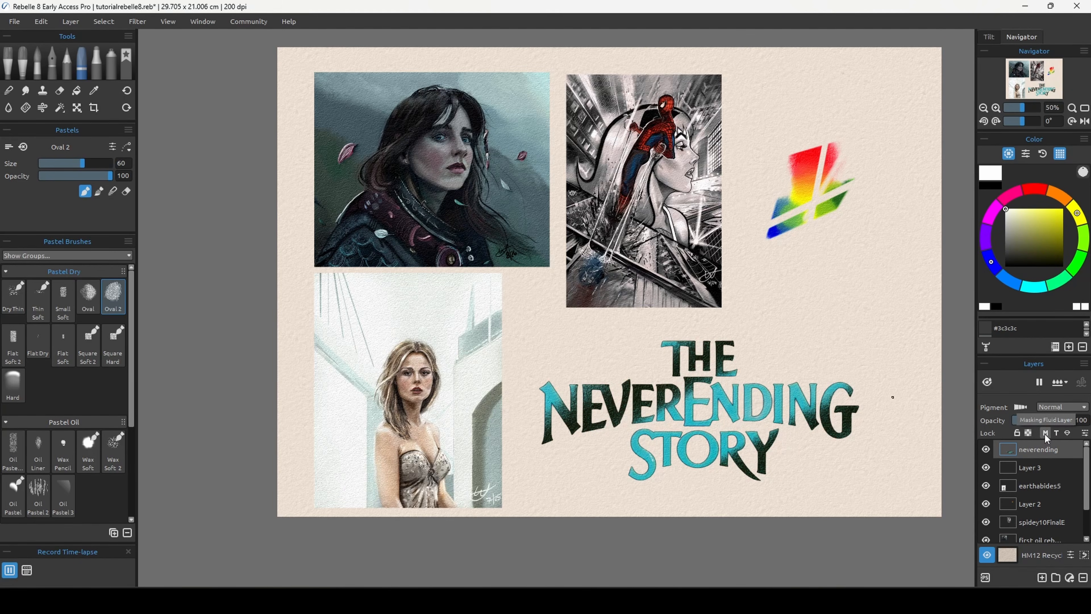
pyautogui.click(1045, 433)
pyautogui.click(1034, 444)
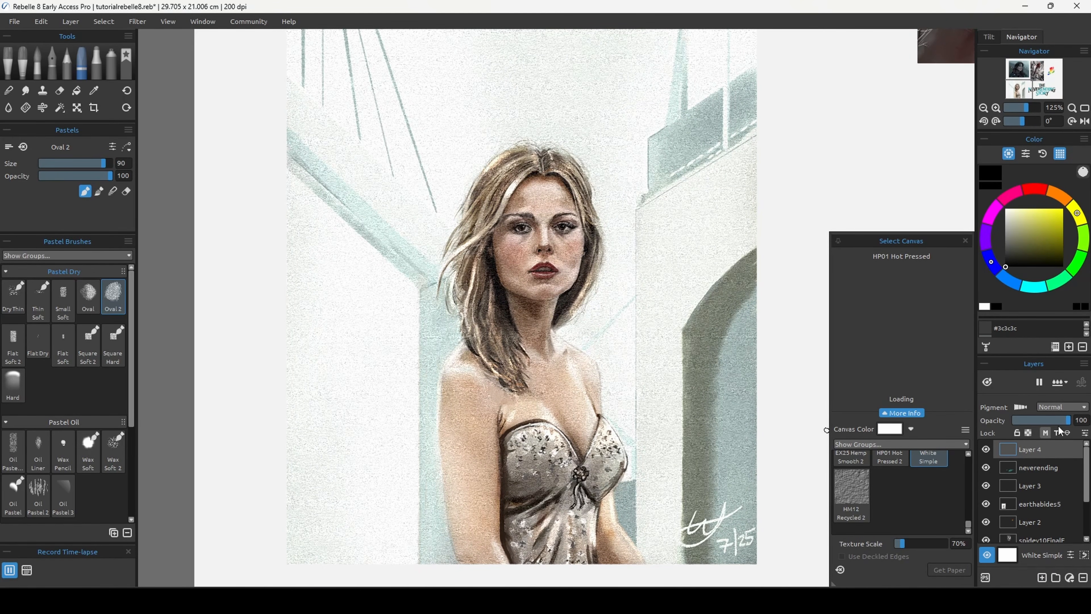
# Paint black over the blonde woman's face on Layer 4 with the Oval 2 pastel and lower the layer's opacity to 40
pyautogui.press(']')
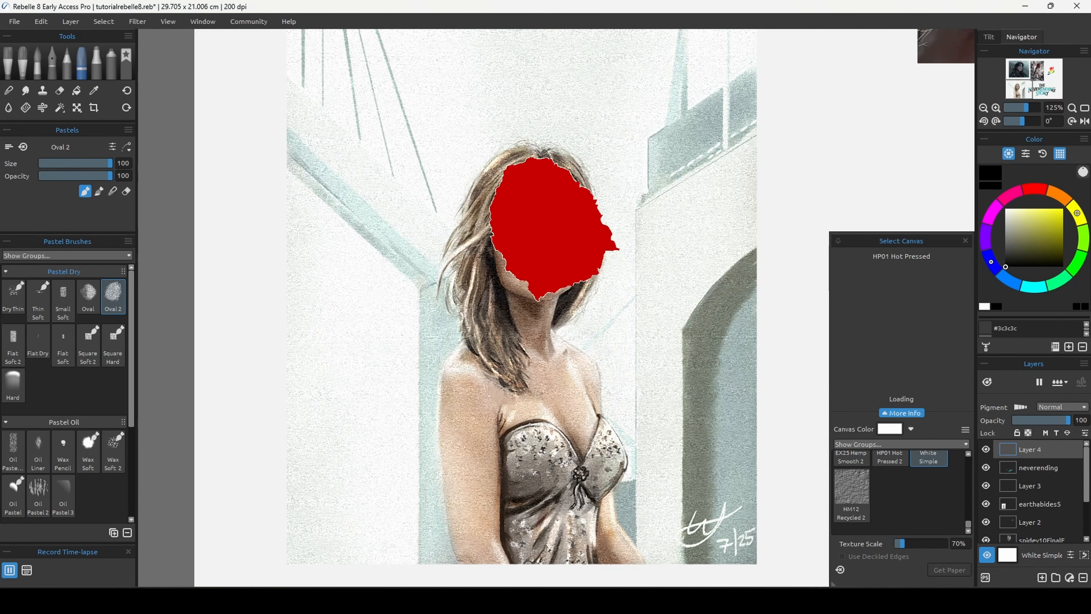
pyautogui.press('[')
pyautogui.press('[')
pyautogui.press('[')
pyautogui.moveTo(542, 204)
pyautogui.mouseDown()
pyautogui.moveTo(490, 280)
pyautogui.moveTo(497, 265)
pyautogui.mouseUp()
pyautogui.press('[')
pyautogui.press('[')
pyautogui.press('[')
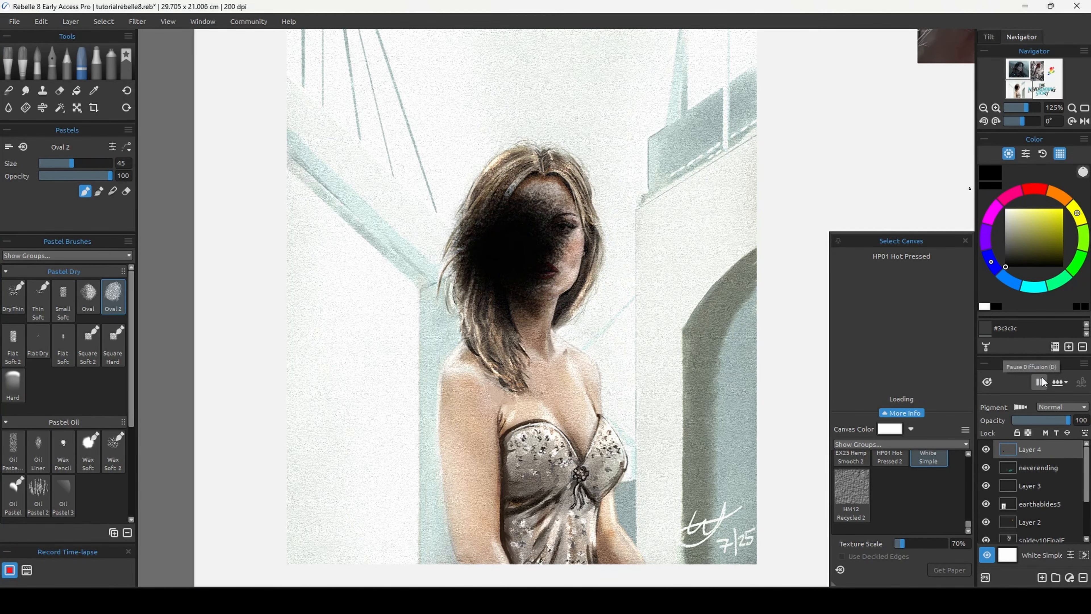
pyautogui.moveTo(1067, 420); pyautogui.dragTo(1038, 425)
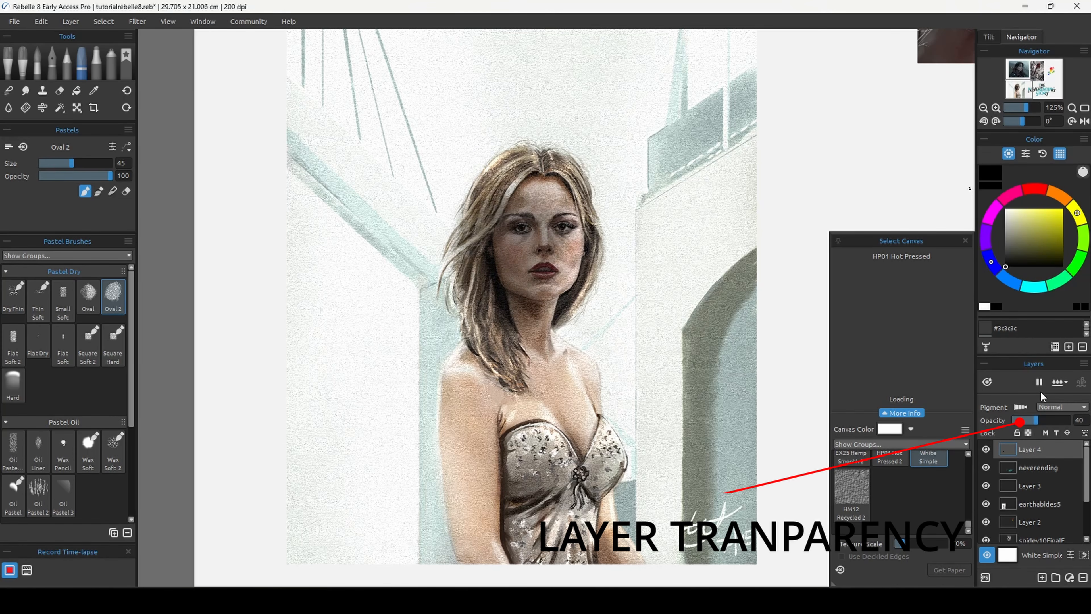
# Cover the woman's face, hair and shoulders on Layer 4 with bright blue using the enlarged Oval 2 pastel
pyautogui.click(1001, 273)
pyautogui.moveTo(1032, 250)
pyautogui.mouseDown()
pyautogui.moveTo(1081, 214)
pyautogui.moveTo(1050, 209)
pyautogui.mouseUp()
pyautogui.press(']')
pyautogui.press(']')
pyautogui.moveTo(521, 267)
pyautogui.mouseDown()
pyautogui.moveTo(538, 243)
pyautogui.moveTo(507, 254)
pyautogui.moveTo(494, 232)
pyautogui.moveTo(479, 275)
pyautogui.moveTo(507, 350)
pyautogui.moveTo(571, 243)
pyautogui.moveTo(521, 181)
pyautogui.mouseUp()
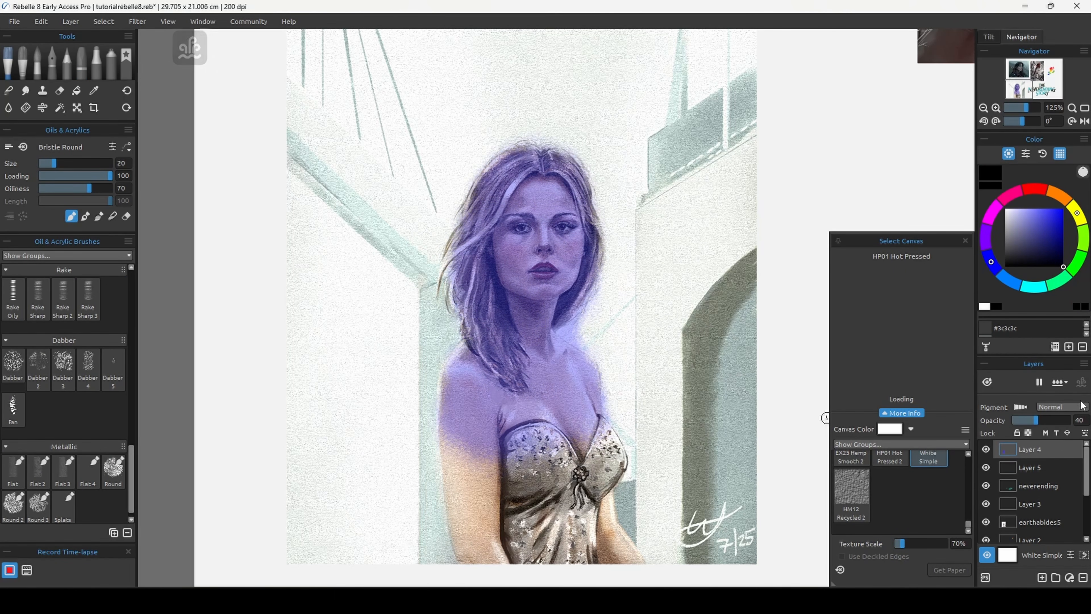
# Make Layer 4 a masking fluid layer and paint across the portrait on Layer 5 with the Bristle Round oil brush at size 20
pyautogui.click(1052, 451)
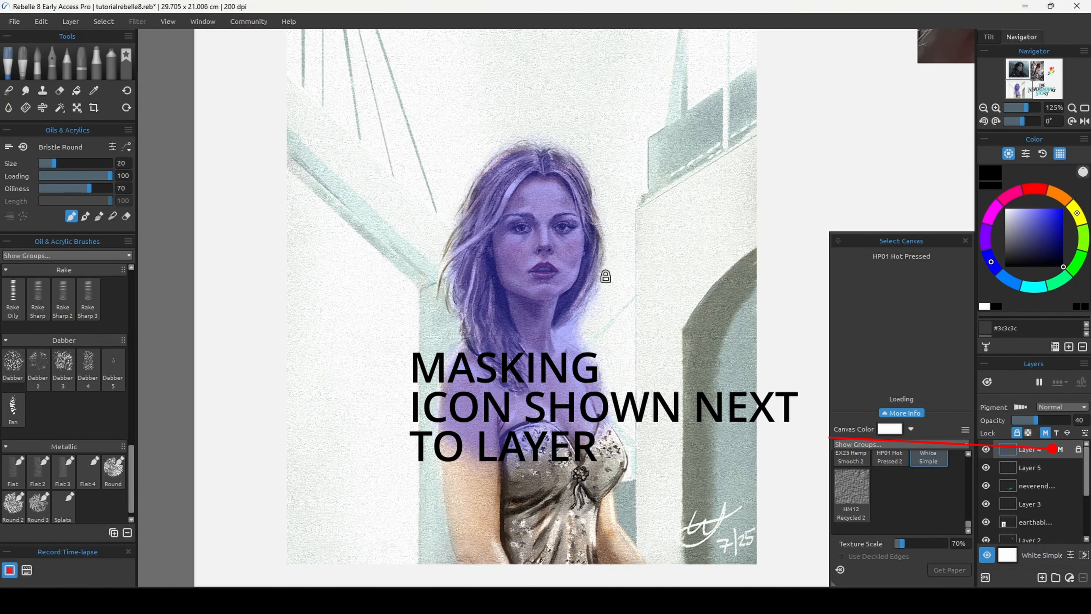
pyautogui.click(1029, 467)
pyautogui.moveTo(704, 236)
pyautogui.mouseDown()
pyautogui.moveTo(507, 297)
pyautogui.moveTo(415, 352)
pyautogui.moveTo(390, 409)
pyautogui.moveTo(402, 451)
pyautogui.moveTo(675, 383)
pyautogui.moveTo(630, 415)
pyautogui.moveTo(687, 446)
pyautogui.moveTo(365, 438)
pyautogui.moveTo(637, 202)
pyautogui.moveTo(411, 240)
pyautogui.moveTo(419, 224)
pyautogui.moveTo(408, 142)
pyautogui.moveTo(656, 104)
pyautogui.mouseUp()
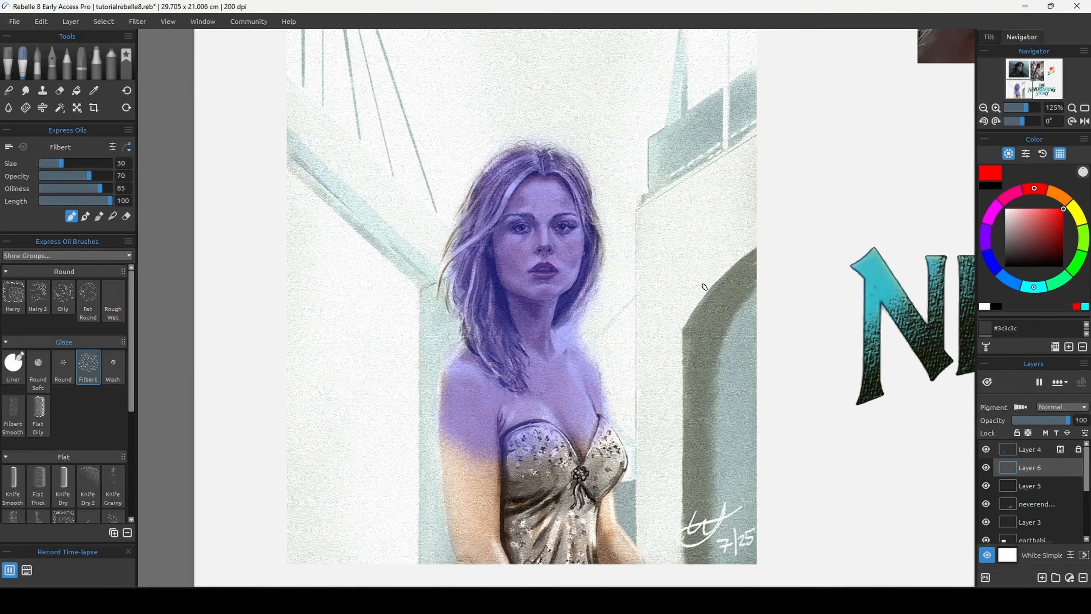
# Paint red over the masked woman on Layer 6 with the Filbert express oil at size 30, and select Layer 4
pyautogui.moveTo(705, 287)
pyautogui.mouseDown()
pyautogui.moveTo(397, 399)
pyautogui.moveTo(643, 124)
pyautogui.moveTo(390, 396)
pyautogui.moveTo(567, 408)
pyautogui.moveTo(481, 514)
pyautogui.moveTo(418, 428)
pyautogui.moveTo(630, 323)
pyautogui.mouseUp()
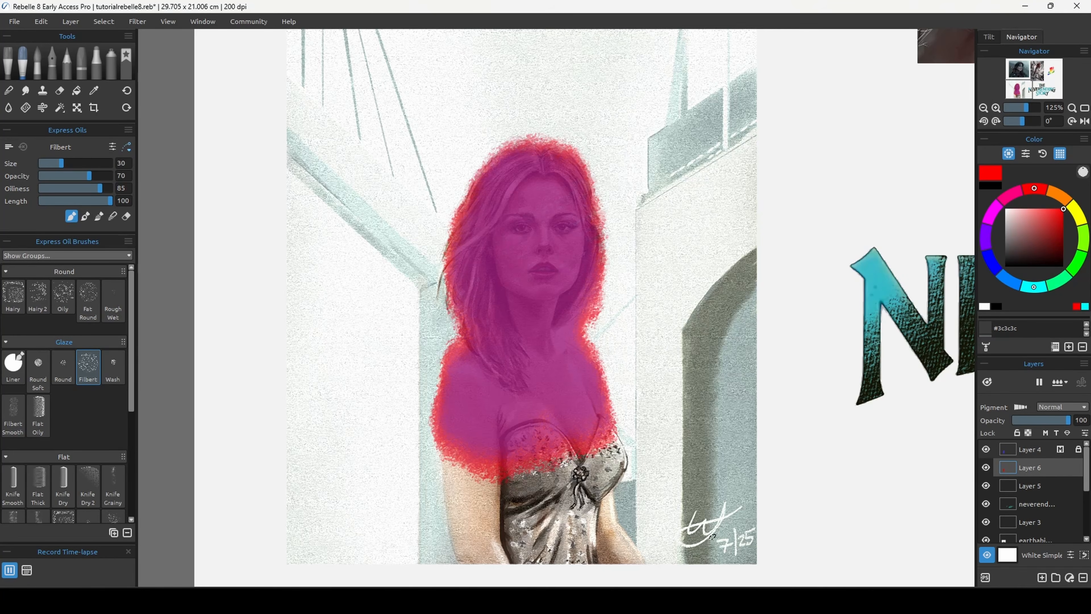
pyautogui.click(1061, 451)
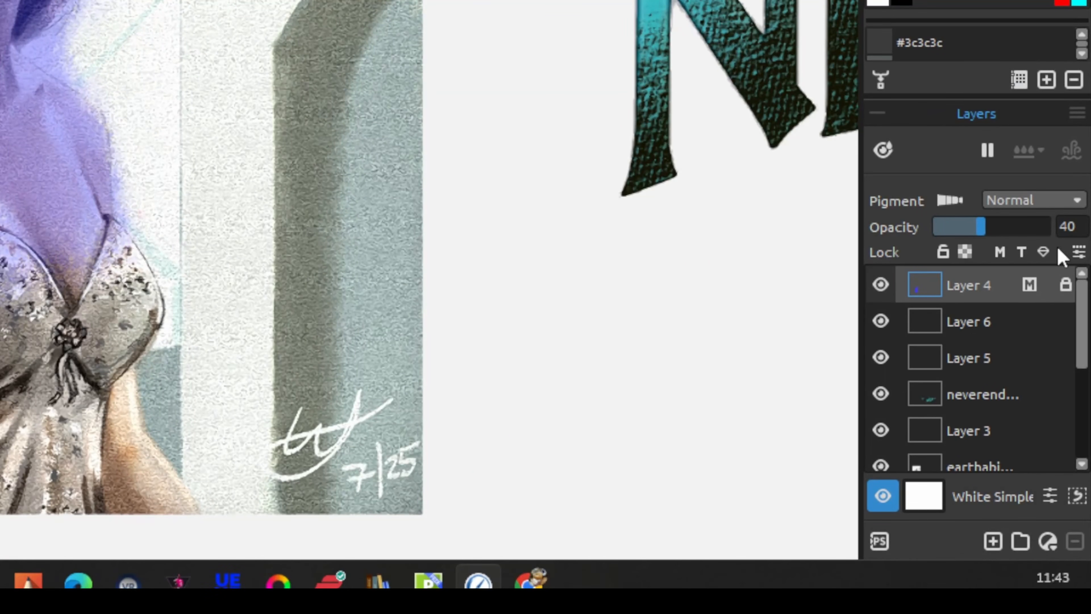
# Add Layer 7 as a metallic layer and paint teal over the portrait with the Thick oil brush at size 100
pyautogui.click(994, 539)
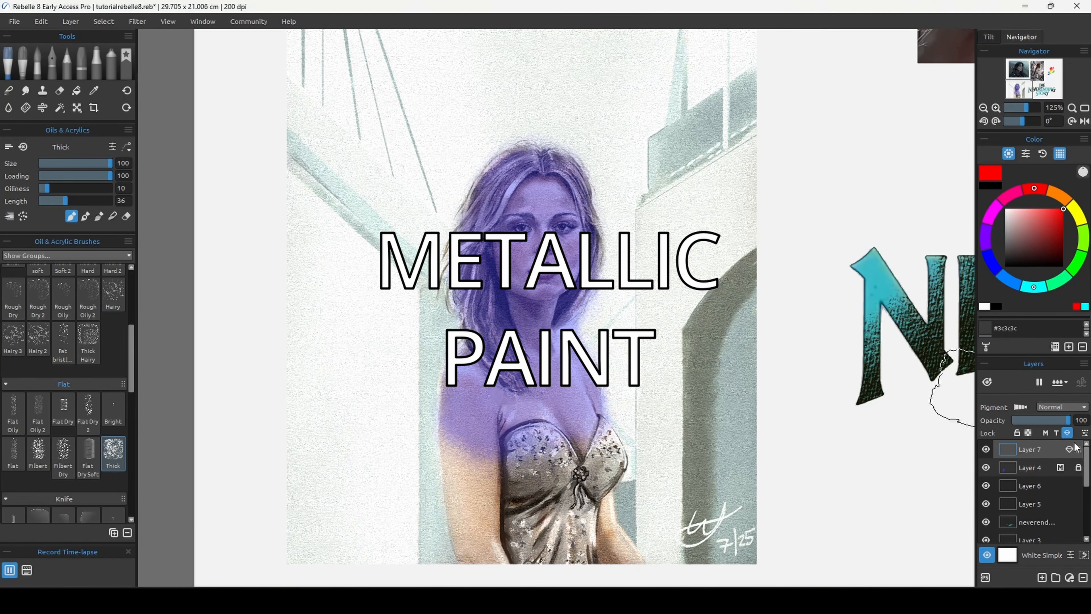
pyautogui.click(1033, 287)
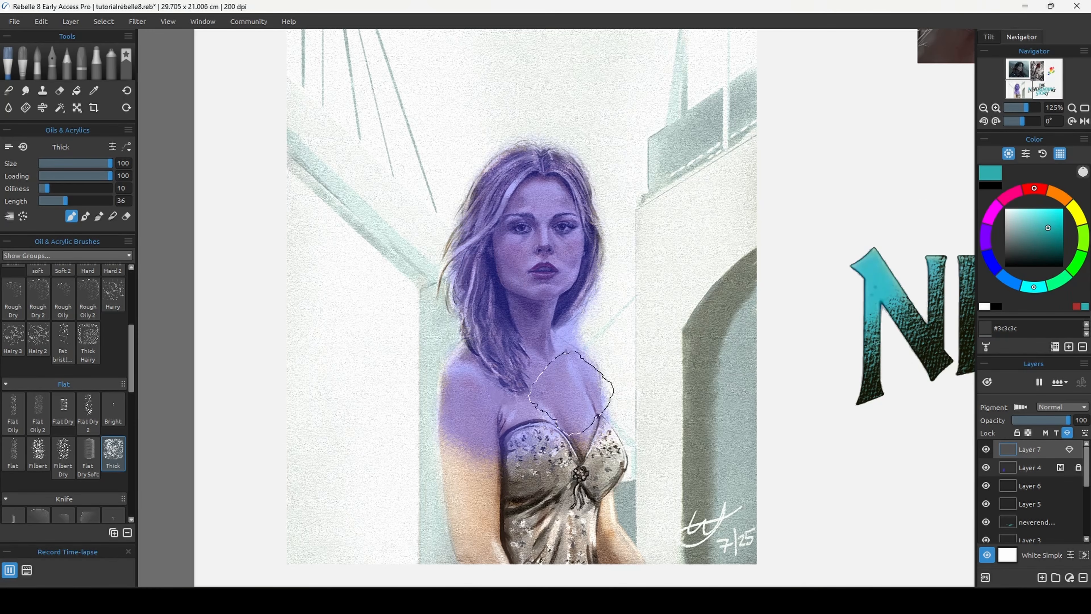
pyautogui.moveTo(603, 337)
pyautogui.mouseDown()
pyautogui.moveTo(322, 545)
pyautogui.moveTo(636, 338)
pyautogui.moveTo(320, 558)
pyautogui.moveTo(677, 297)
pyautogui.moveTo(675, 261)
pyautogui.moveTo(520, 386)
pyautogui.mouseUp()
pyautogui.moveTo(453, 342)
pyautogui.mouseDown()
pyautogui.moveTo(564, 212)
pyautogui.moveTo(652, 134)
pyautogui.moveTo(451, 271)
pyautogui.moveTo(542, 213)
pyautogui.moveTo(646, 102)
pyautogui.moveTo(426, 288)
pyautogui.moveTo(515, 279)
pyautogui.moveTo(693, 168)
pyautogui.moveTo(446, 297)
pyautogui.moveTo(687, 164)
pyautogui.moveTo(472, 310)
pyautogui.moveTo(707, 165)
pyautogui.mouseUp()
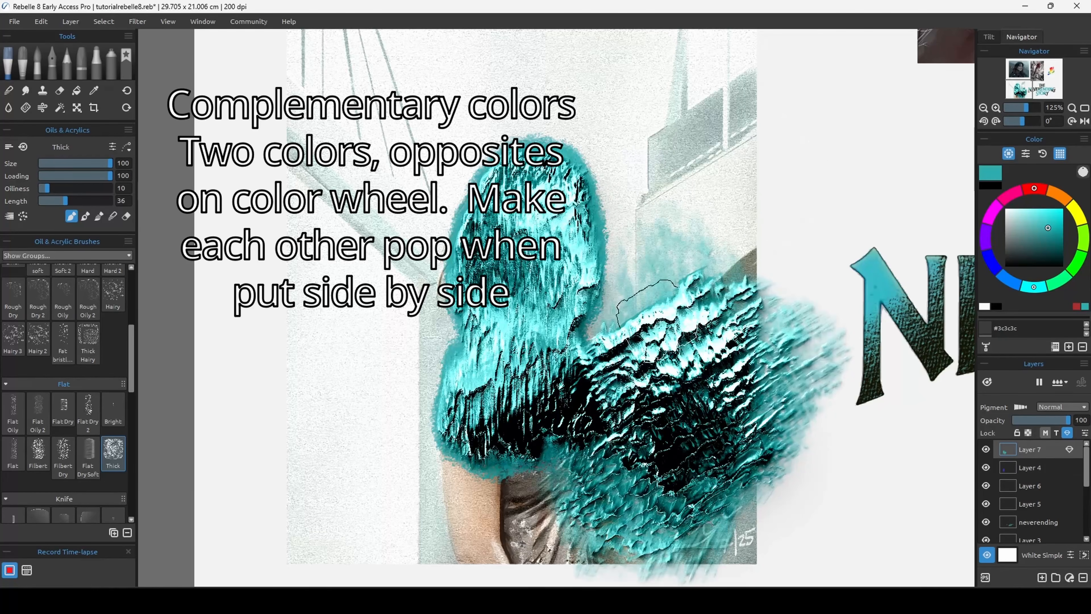
pyautogui.moveTo(687, 386)
pyautogui.mouseDown()
pyautogui.moveTo(636, 361)
pyautogui.moveTo(666, 282)
pyautogui.moveTo(705, 381)
pyautogui.mouseUp()
pyautogui.moveTo(727, 268)
pyautogui.mouseDown()
pyautogui.moveTo(768, 444)
pyautogui.moveTo(848, 471)
pyautogui.mouseUp()
# Choose a dark orange-brown and paint it over most of the teal metallic paint on Layer 7
pyautogui.click(1063, 200)
pyautogui.click(1051, 243)
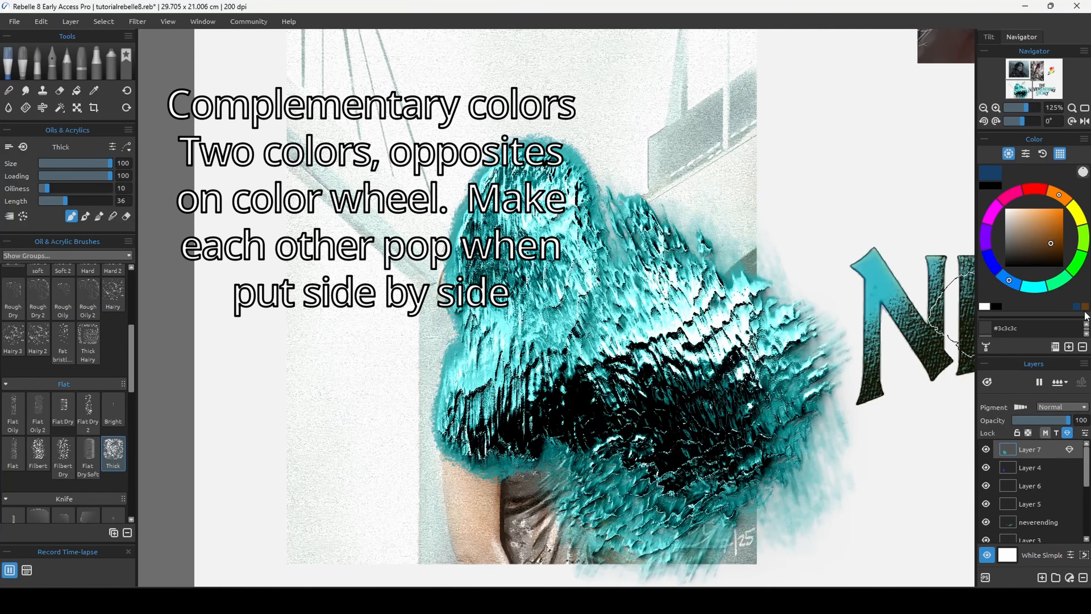
pyautogui.moveTo(773, 266)
pyautogui.mouseDown()
pyautogui.moveTo(537, 374)
pyautogui.moveTo(679, 226)
pyautogui.mouseUp()
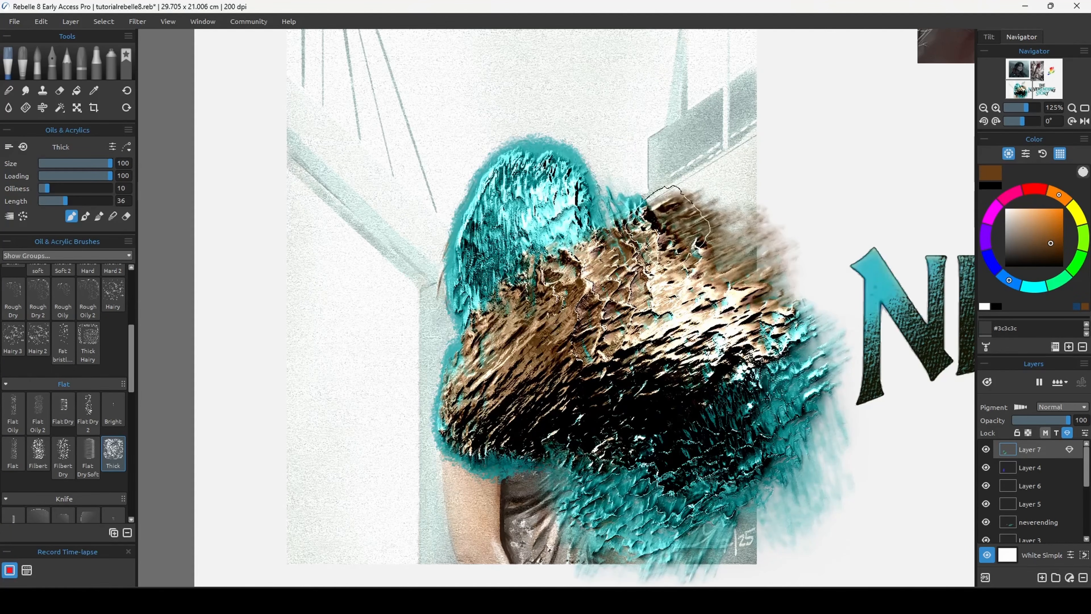
pyautogui.moveTo(572, 176); pyautogui.dragTo(477, 279)
pyautogui.moveTo(526, 172); pyautogui.dragTo(477, 185)
pyautogui.moveTo(676, 364)
pyautogui.mouseDown()
pyautogui.moveTo(688, 363)
pyautogui.moveTo(610, 424)
pyautogui.moveTo(495, 462)
pyautogui.mouseUp()
pyautogui.moveTo(486, 503)
pyautogui.mouseDown()
pyautogui.moveTo(730, 469)
pyautogui.moveTo(840, 431)
pyautogui.moveTo(807, 398)
pyautogui.moveTo(730, 430)
pyautogui.mouseUp()
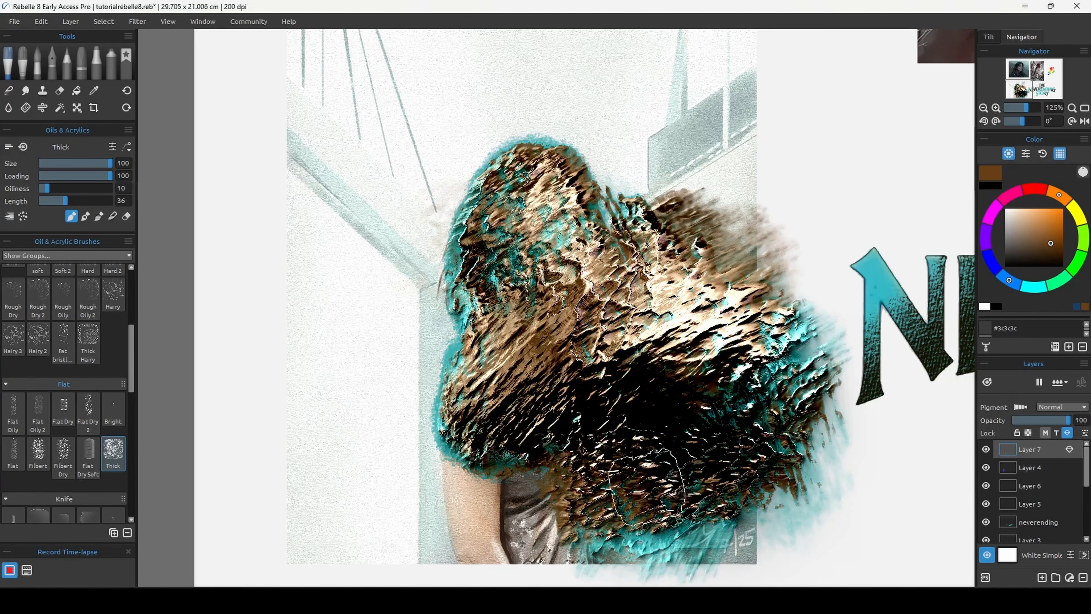
# Make the neverending layer metallic and paint brown across THE NEVERENDING STORY lettering with a smaller Thick brush
pyautogui.press('[')
pyautogui.press('[')
pyautogui.press('[')
pyautogui.press('[')
pyautogui.press('[')
pyautogui.press('[')
pyautogui.press('[')
pyautogui.press('[')
pyautogui.press('[')
pyautogui.press('[')
pyautogui.press('[')
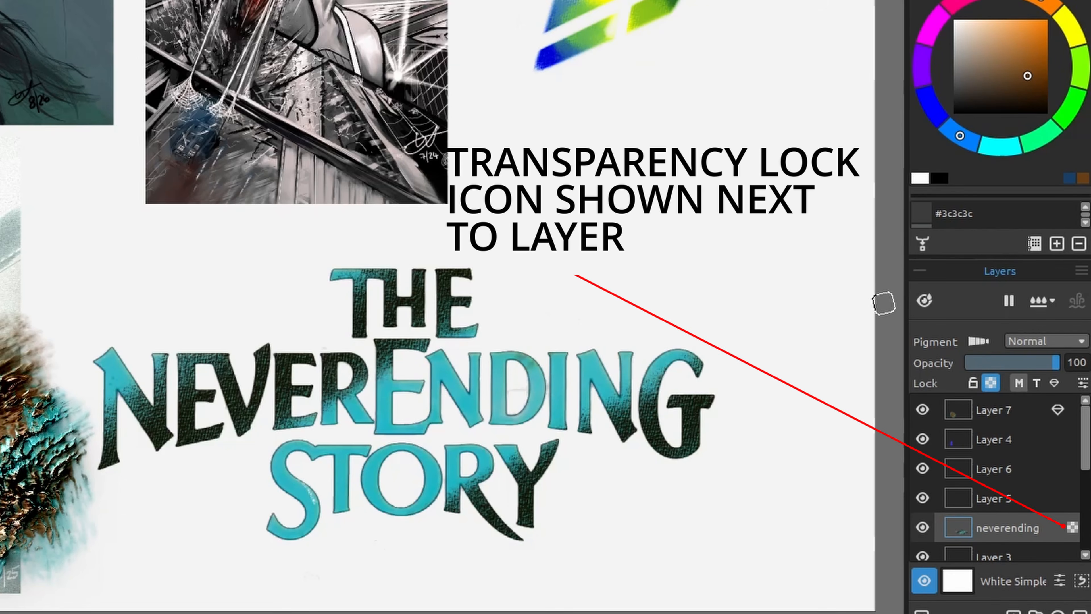
pyautogui.click(1054, 383)
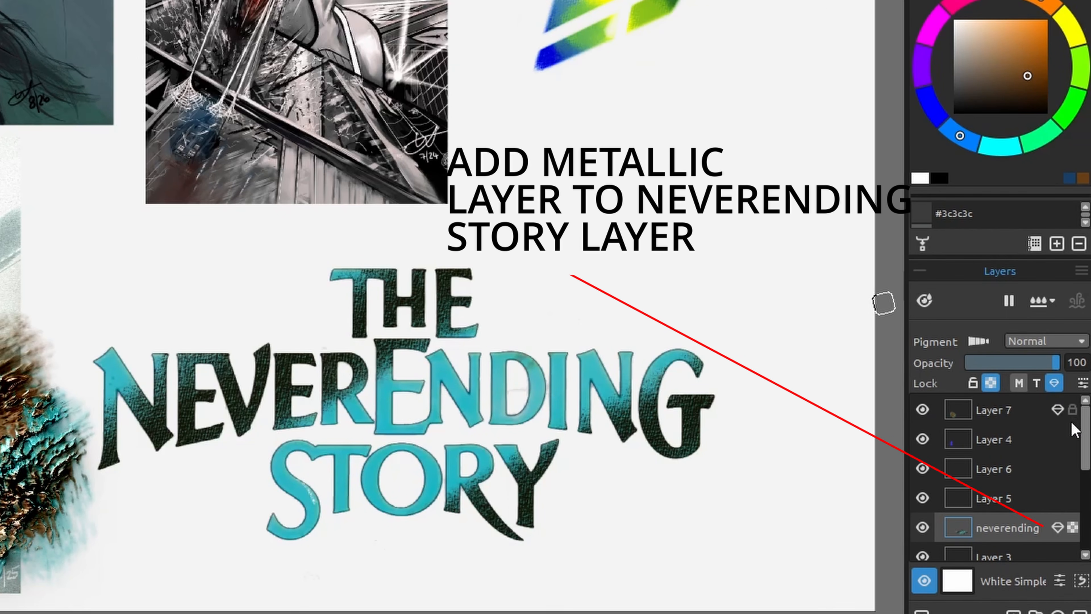
pyautogui.moveTo(600, 352); pyautogui.dragTo(413, 447)
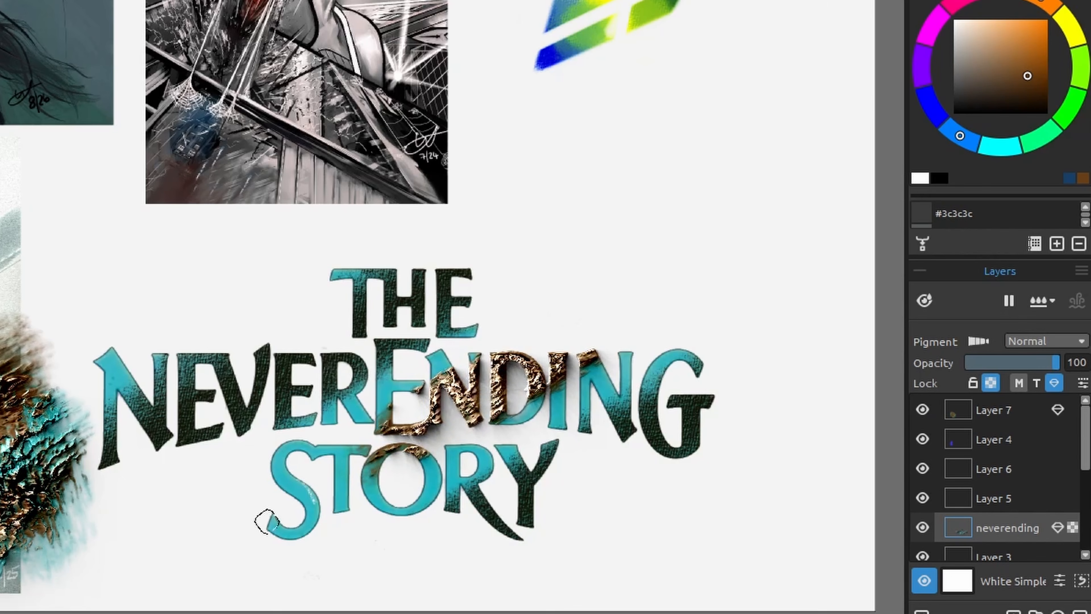
pyautogui.moveTo(387, 378)
pyautogui.mouseDown()
pyautogui.moveTo(370, 366)
pyautogui.moveTo(233, 390)
pyautogui.moveTo(465, 261)
pyautogui.moveTo(378, 273)
pyautogui.moveTo(451, 244)
pyautogui.moveTo(268, 317)
pyautogui.moveTo(193, 420)
pyautogui.mouseUp()
pyautogui.moveTo(486, 264)
pyautogui.mouseDown()
pyautogui.moveTo(308, 389)
pyautogui.moveTo(415, 310)
pyautogui.mouseUp()
# Paint parts of the metallic title in the complementary blue and cover the other letters with orange-brown
pyautogui.click(1070, 178)
pyautogui.moveTo(297, 451)
pyautogui.mouseDown()
pyautogui.moveTo(456, 301)
pyautogui.moveTo(189, 430)
pyautogui.mouseUp()
pyautogui.click(1083, 178)
pyautogui.moveTo(318, 503)
pyautogui.mouseDown()
pyautogui.moveTo(726, 384)
pyautogui.moveTo(675, 438)
pyautogui.mouseUp()
pyautogui.moveTo(116, 370); pyautogui.dragTo(181, 422)
pyautogui.moveTo(344, 472); pyautogui.dragTo(456, 494)
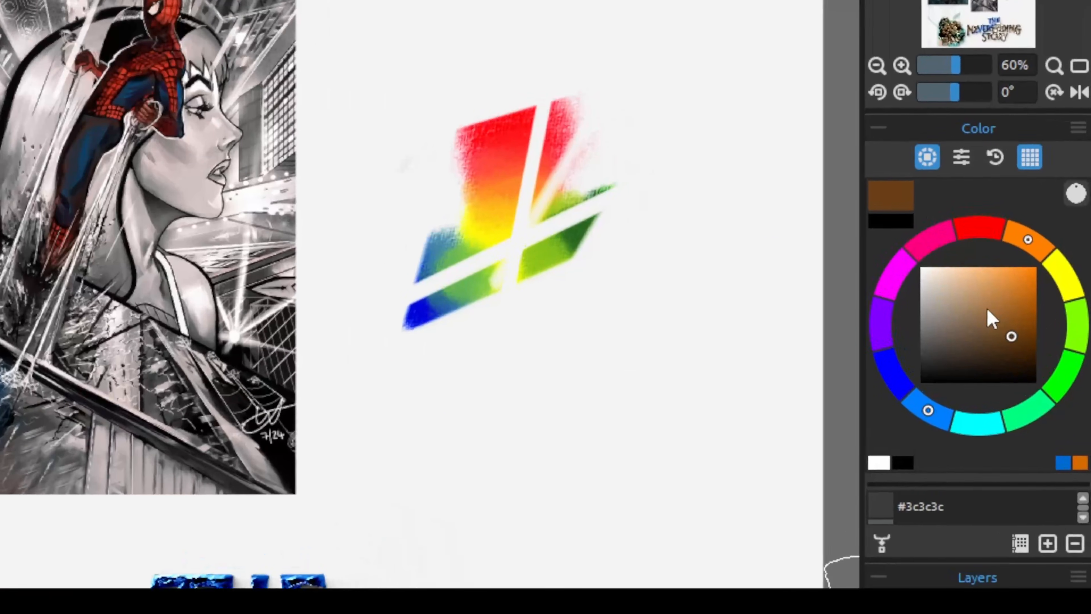
# Show the RGB sliders and recent colors alongside the color wheel, and pick a muted brown
pyautogui.click(959, 161)
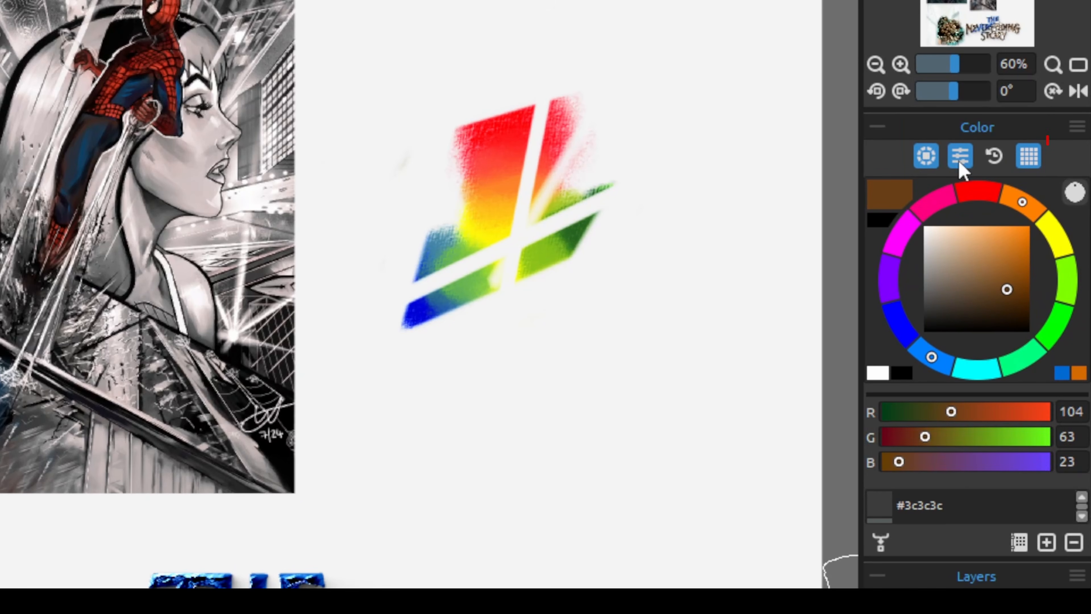
pyautogui.click(994, 156)
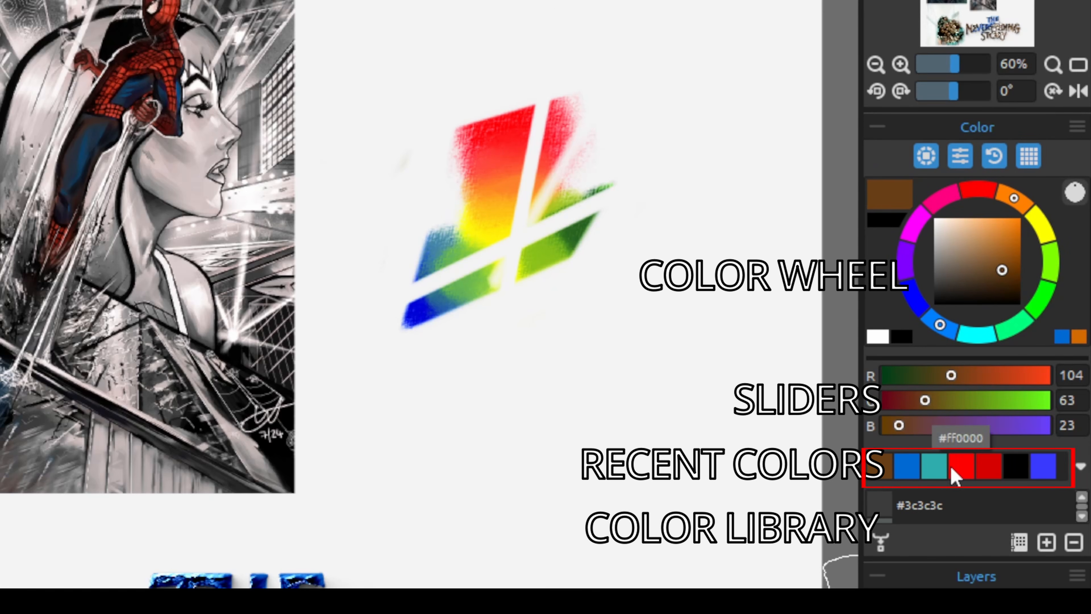
pyautogui.moveTo(997, 247); pyautogui.dragTo(977, 268)
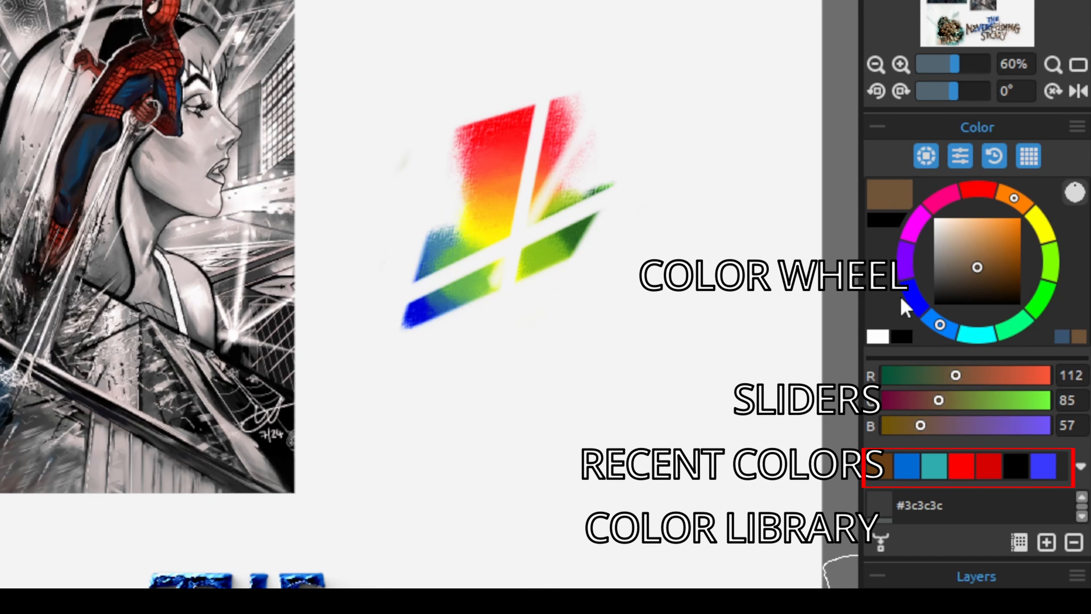
# Hide every section of the color controls and show only the color wheel and color library again
pyautogui.click(1028, 156)
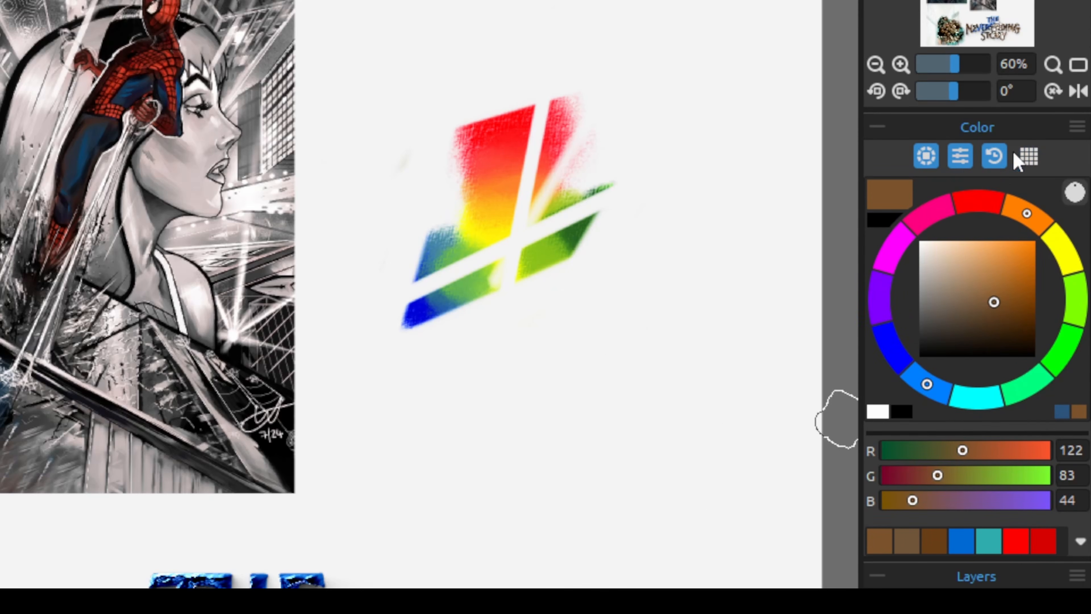
pyautogui.click(993, 156)
pyautogui.click(961, 157)
pyautogui.click(926, 158)
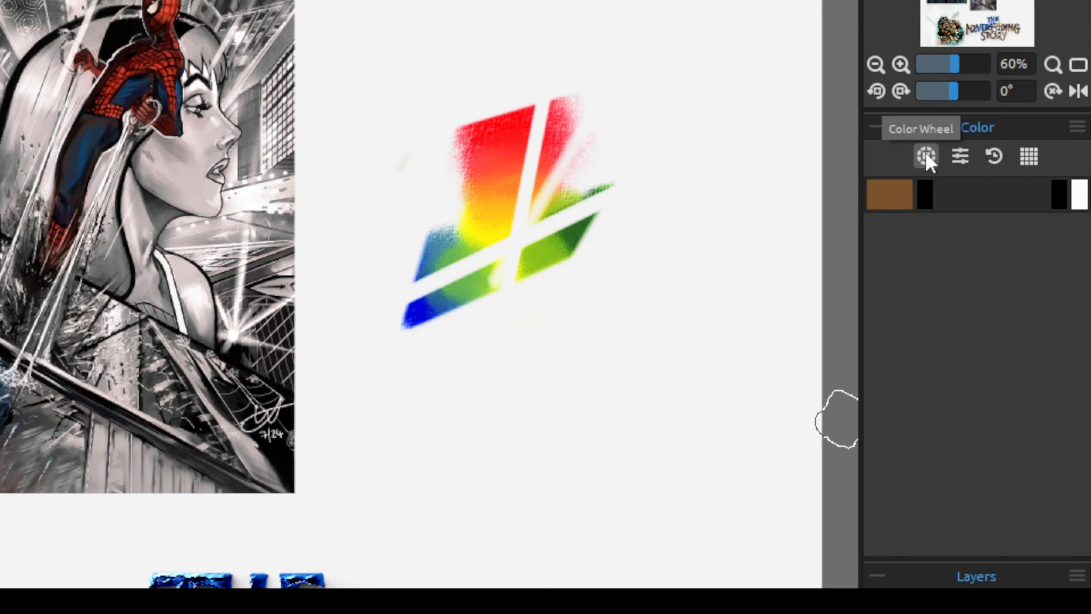
pyautogui.click(927, 157)
pyautogui.click(1028, 157)
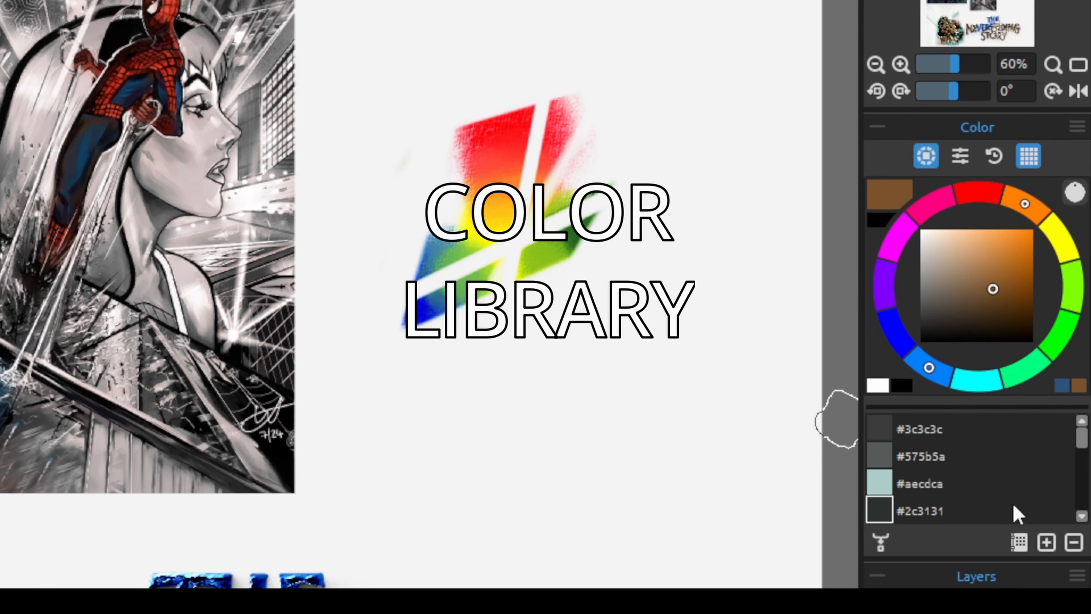
# Import the 5 (357) color set into the Color Set Library, load it and rename it as bob tutorial
pyautogui.click(1019, 542)
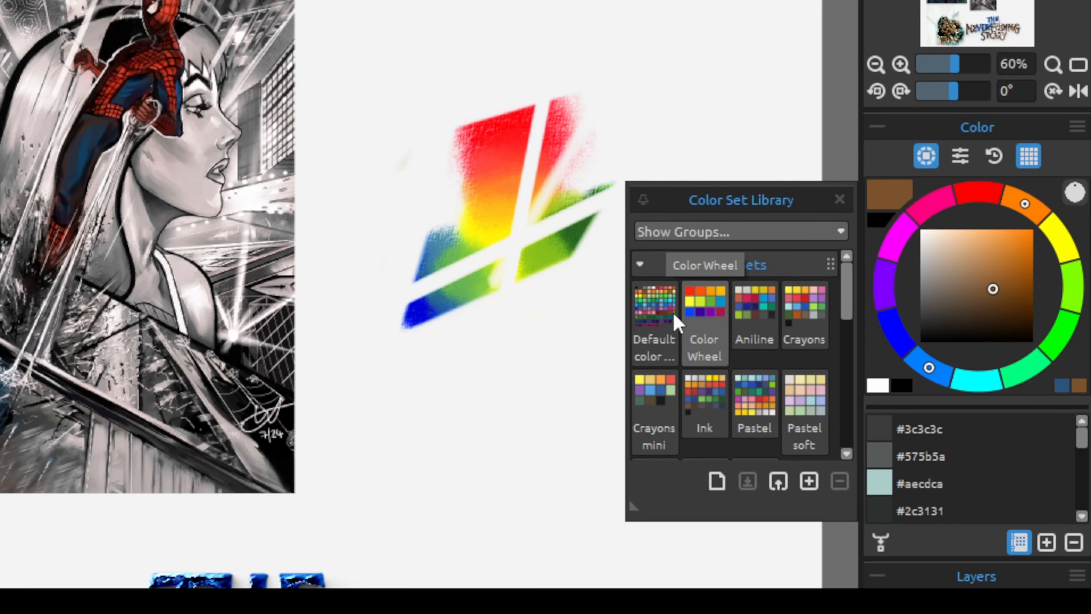
pyautogui.moveTo(847, 305); pyautogui.dragTo(845, 366)
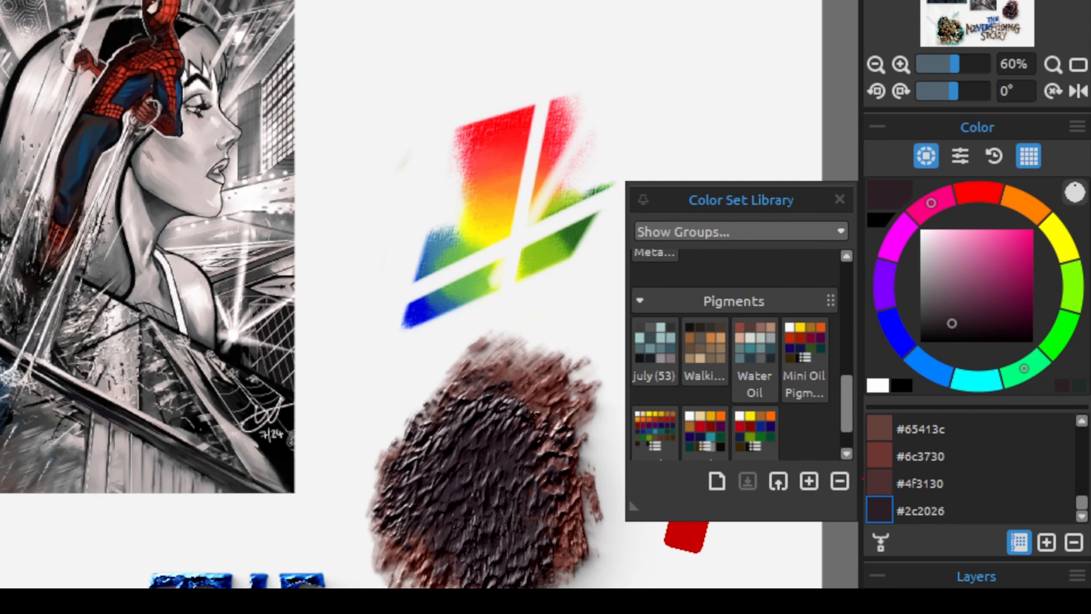
pyautogui.click(775, 484)
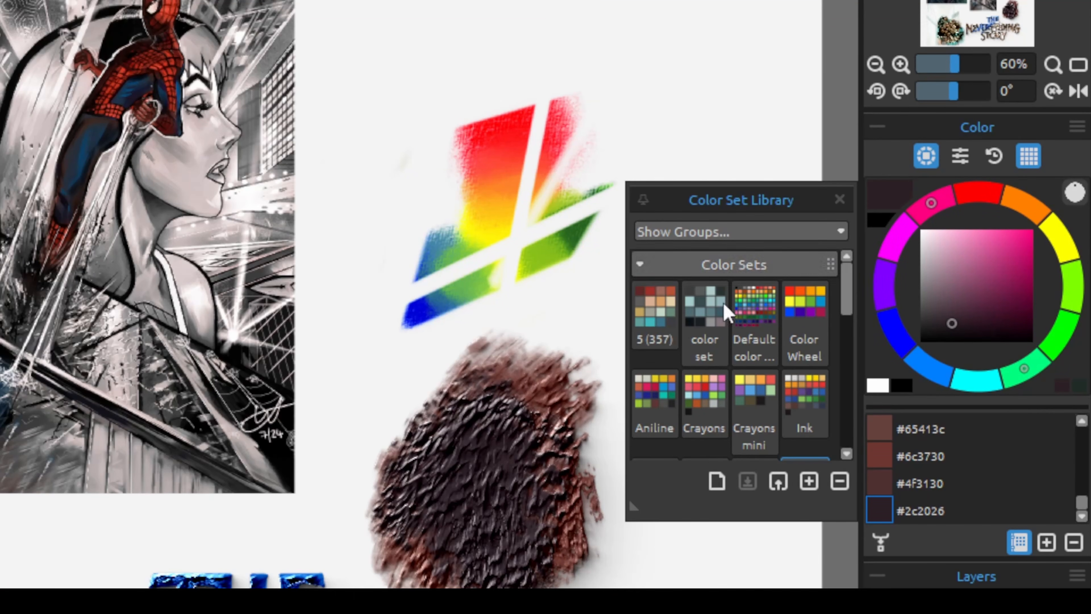
pyautogui.click(661, 321)
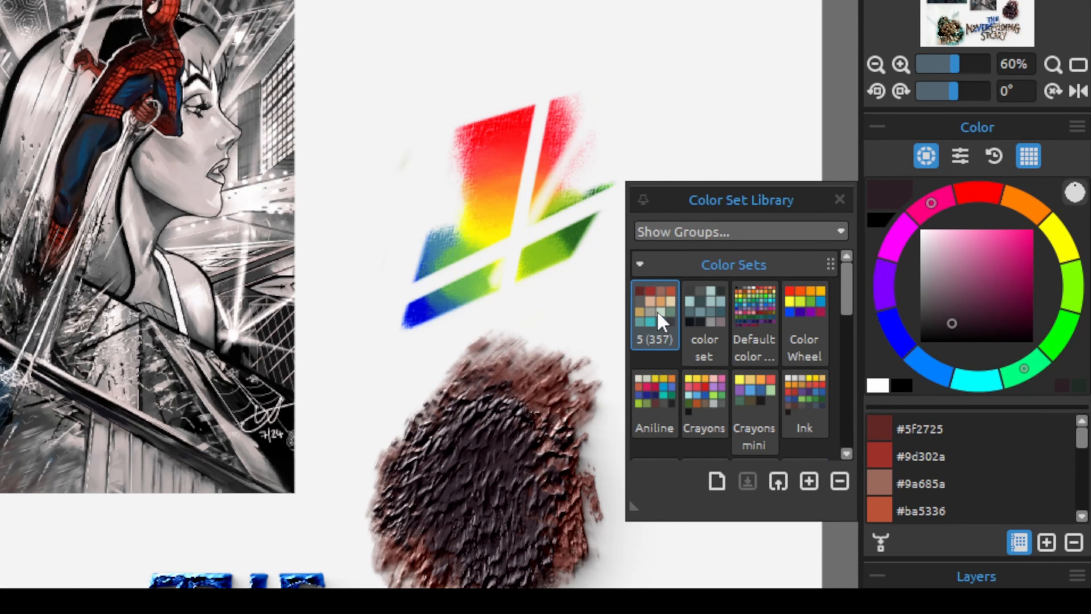
pyautogui.doubleClick(660, 340)
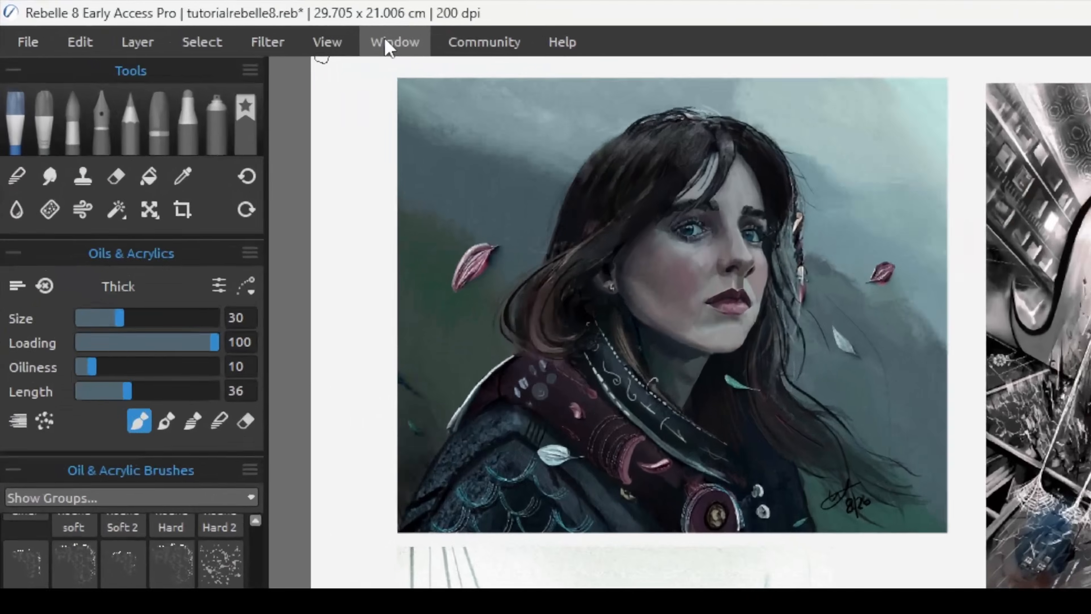
# Open the Mixing Palette and move it onto the middle of the canvas, below the Spider-Man artwork
pyautogui.click(199, 23)
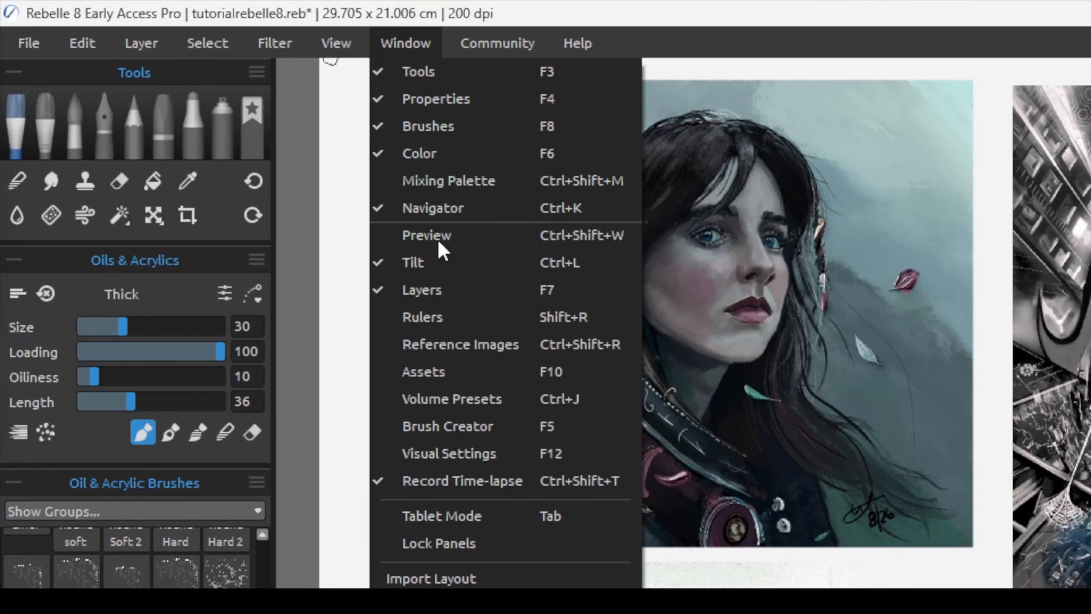
pyautogui.click(449, 181)
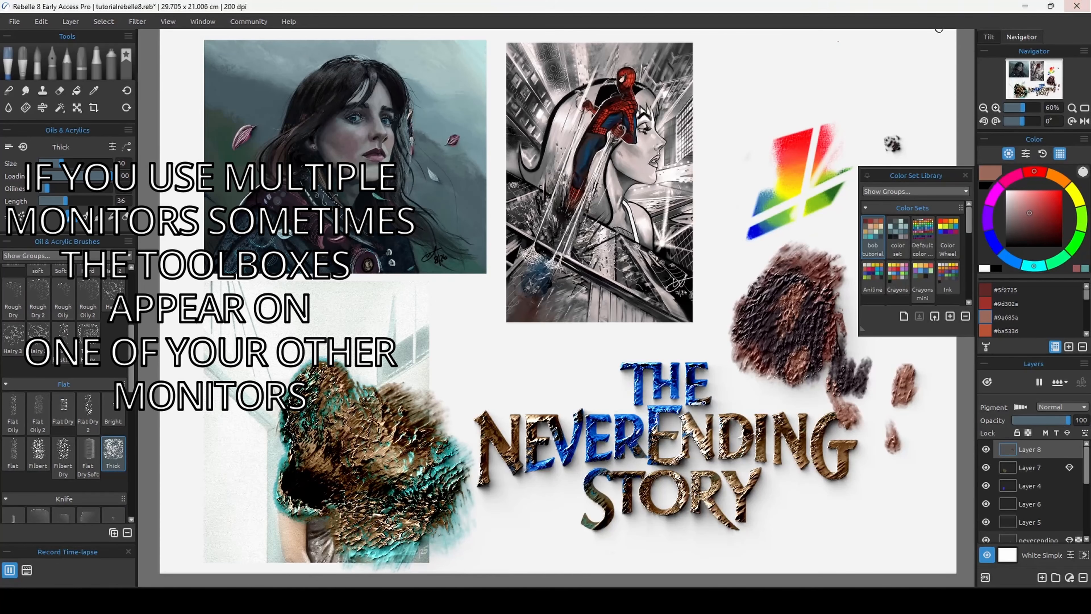
pyautogui.moveTo(501, 290); pyautogui.dragTo(605, 290)
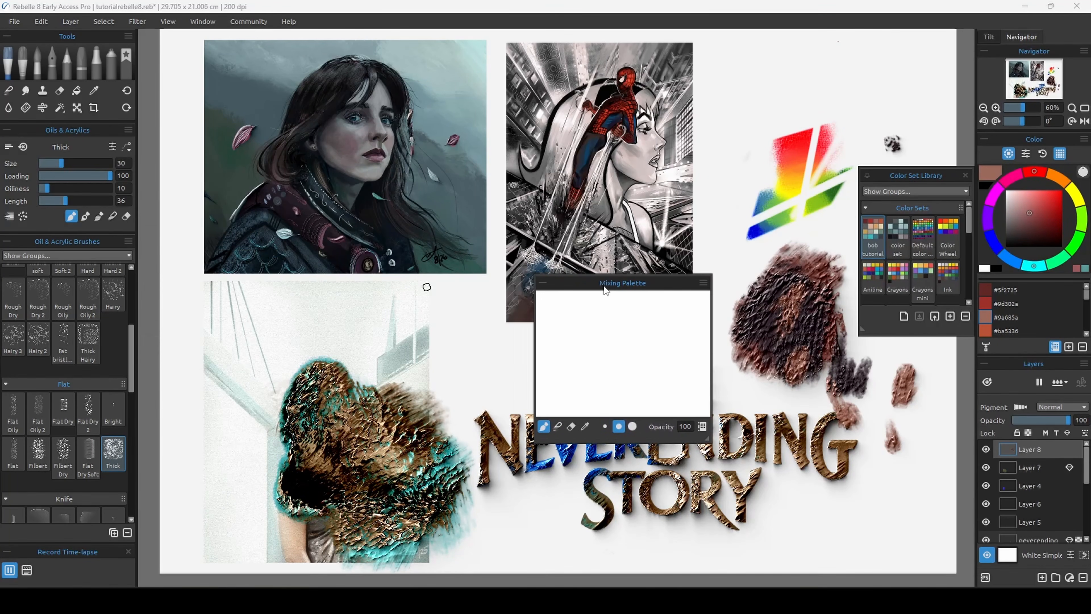
# Paint a bright red patch and a muted teal patch on the Mixing Palette and blend them where they meet
pyautogui.click(1062, 205)
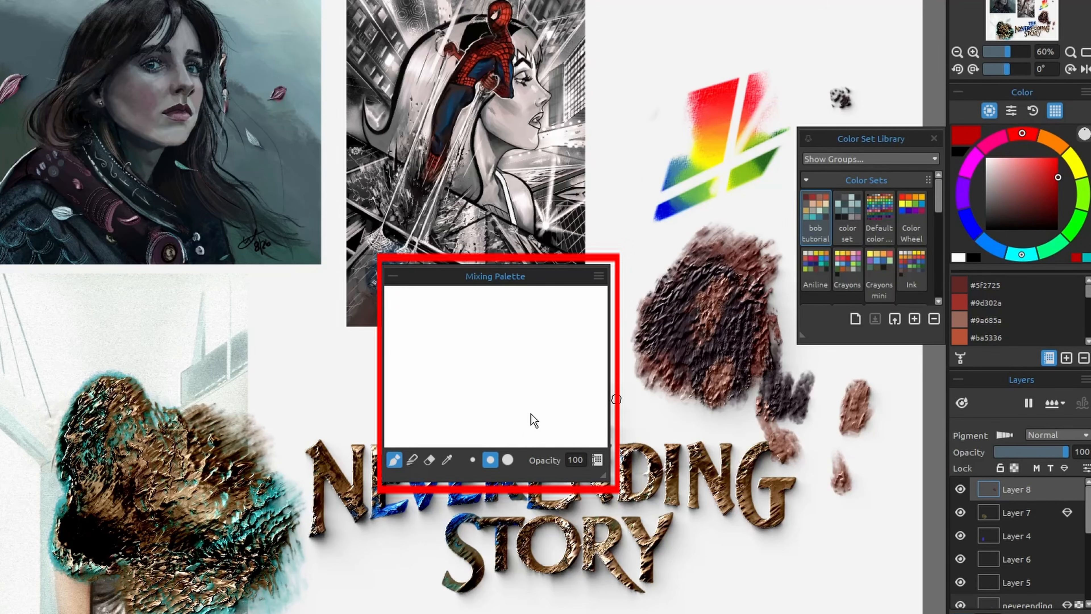
pyautogui.moveTo(425, 316)
pyautogui.mouseDown()
pyautogui.moveTo(431, 353)
pyautogui.moveTo(411, 363)
pyautogui.mouseUp()
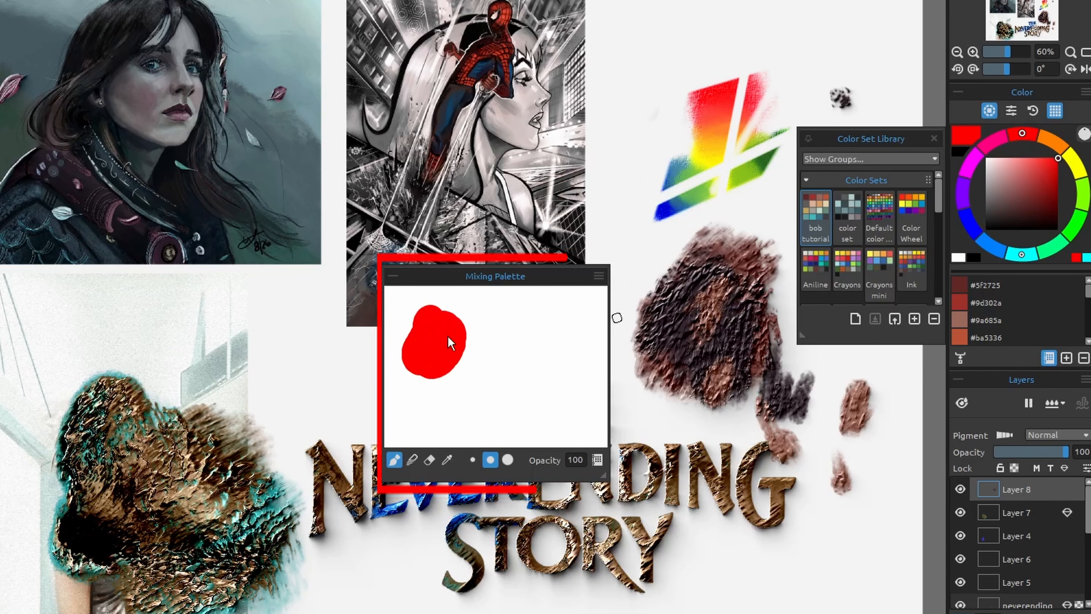
pyautogui.click(1016, 186)
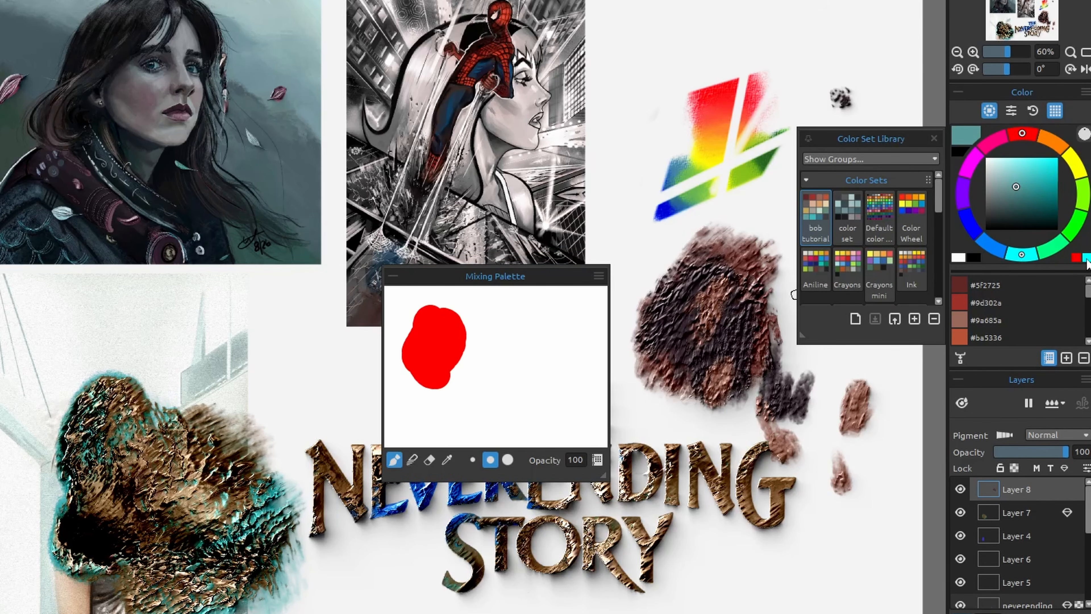
pyautogui.moveTo(494, 386)
pyautogui.mouseDown()
pyautogui.moveTo(502, 376)
pyautogui.moveTo(434, 397)
pyautogui.moveTo(458, 377)
pyautogui.mouseUp()
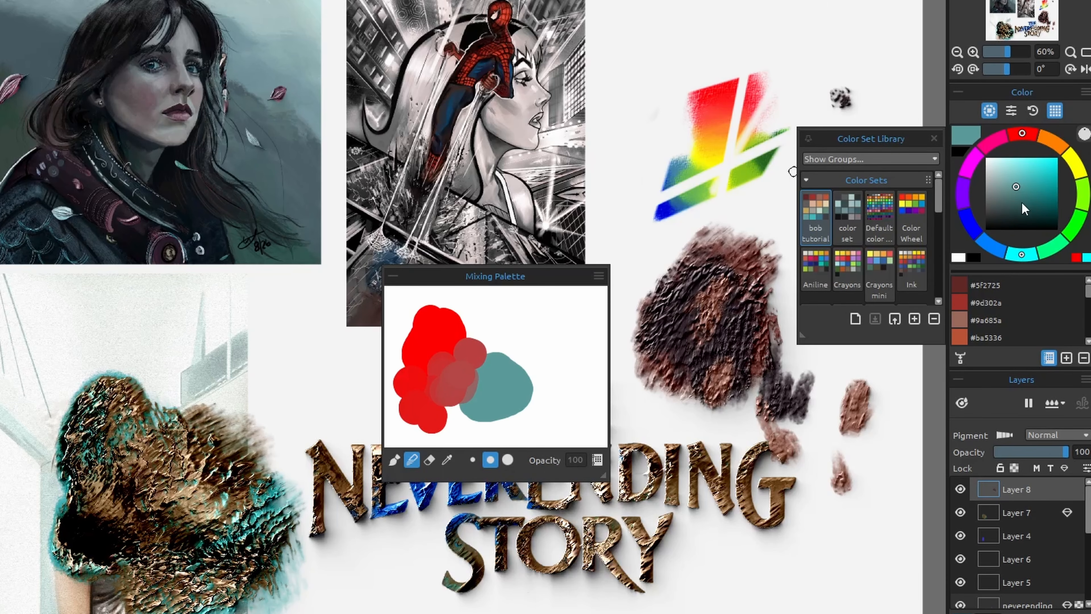
# Add white between the red and teal on the Mixing Palette and blend it into both colors
pyautogui.moveTo(1023, 203); pyautogui.dragTo(971, 153)
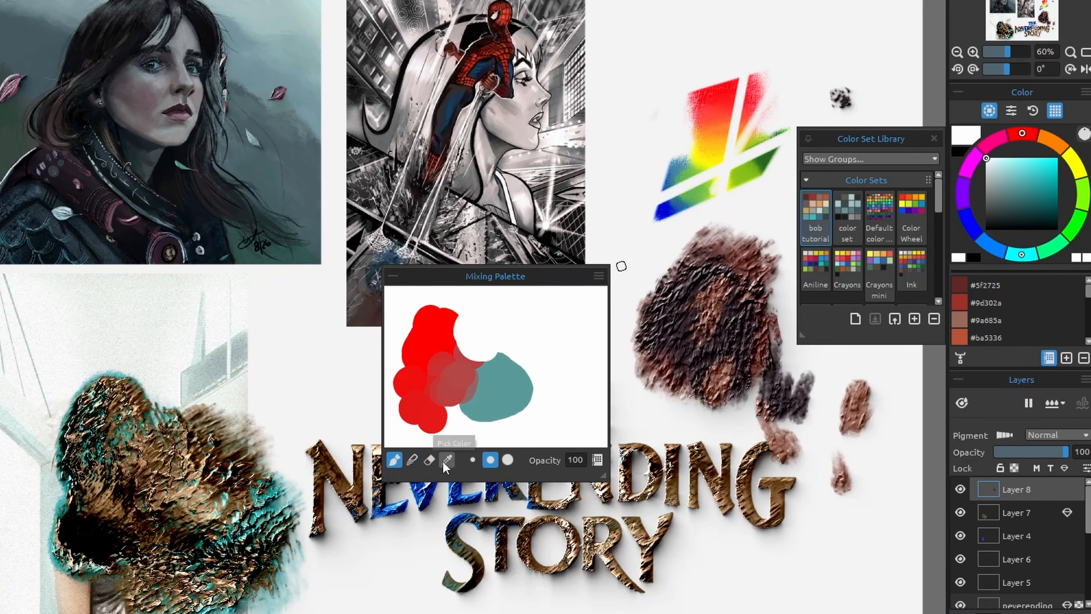
pyautogui.click(412, 460)
pyautogui.moveTo(470, 355); pyautogui.dragTo(456, 322)
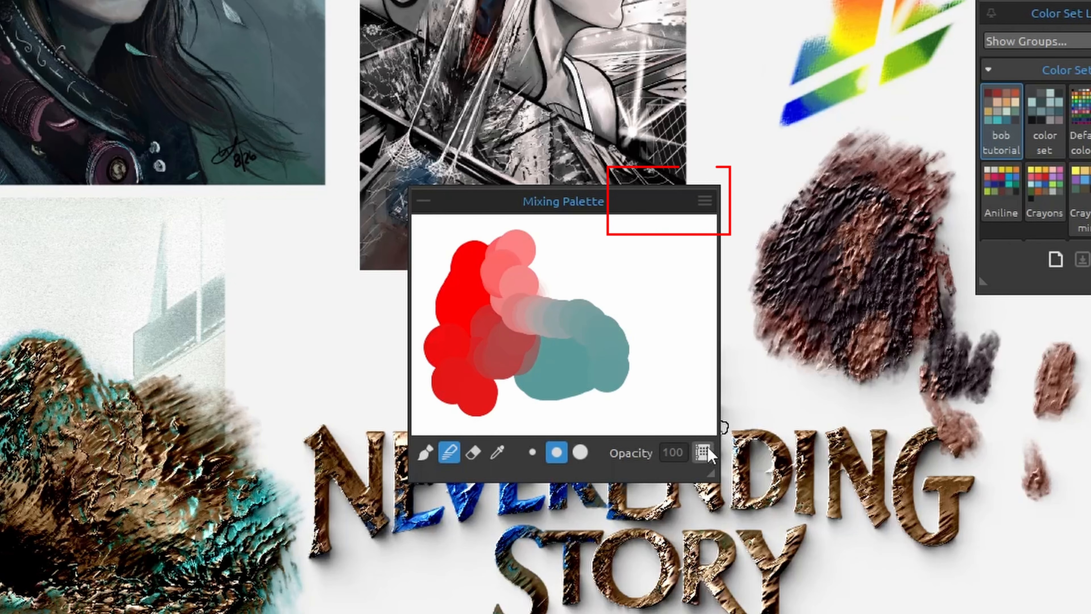
# Open the Mixing Palette Library, insert an empty mixing palette and add the current mixing palette to the library
pyautogui.click(704, 201)
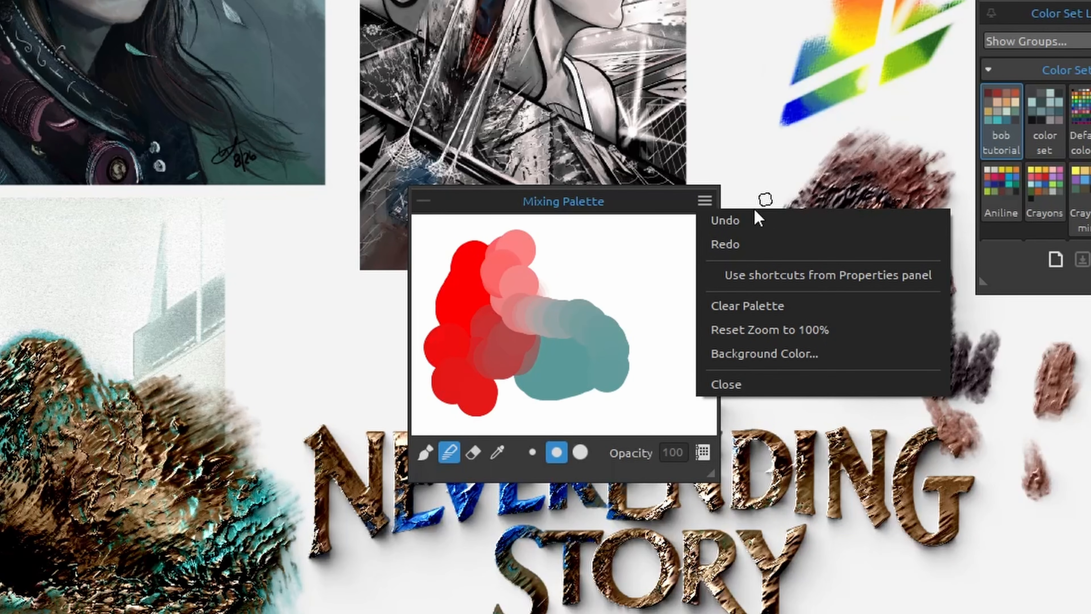
pyautogui.click(806, 384)
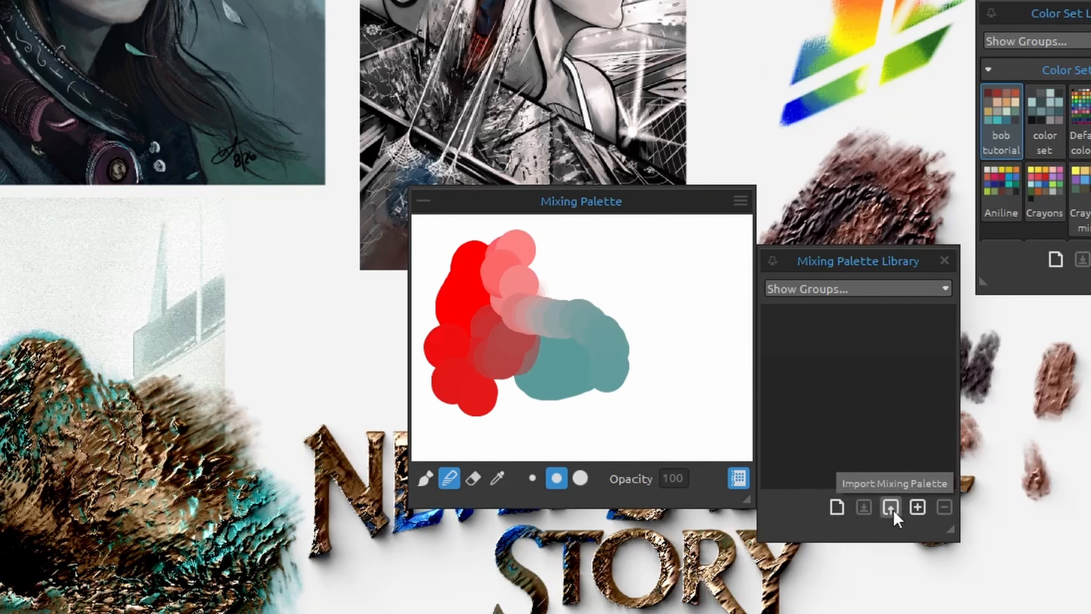
pyautogui.click(838, 509)
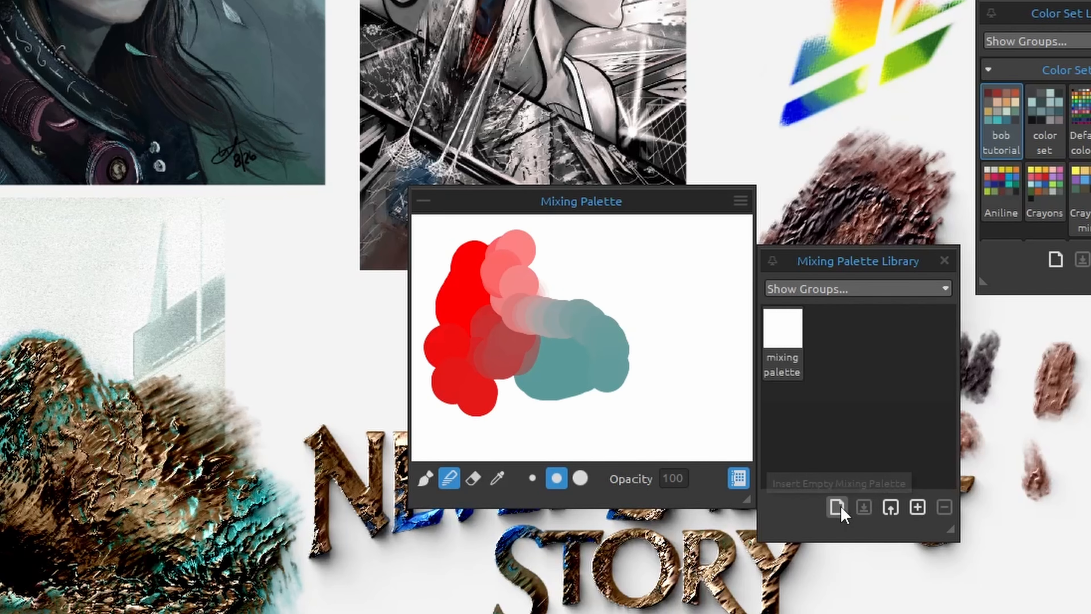
pyautogui.click(917, 508)
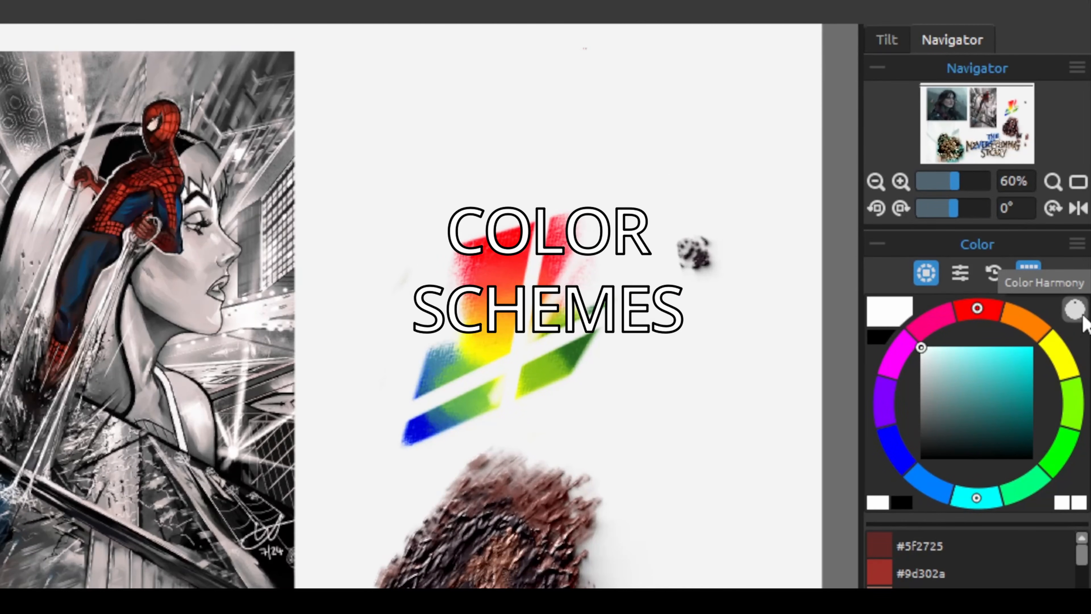
# Switch the color harmony to a four-color scheme, choose a saturated orange as base color and enlarge the color wheel
pyautogui.click(1075, 310)
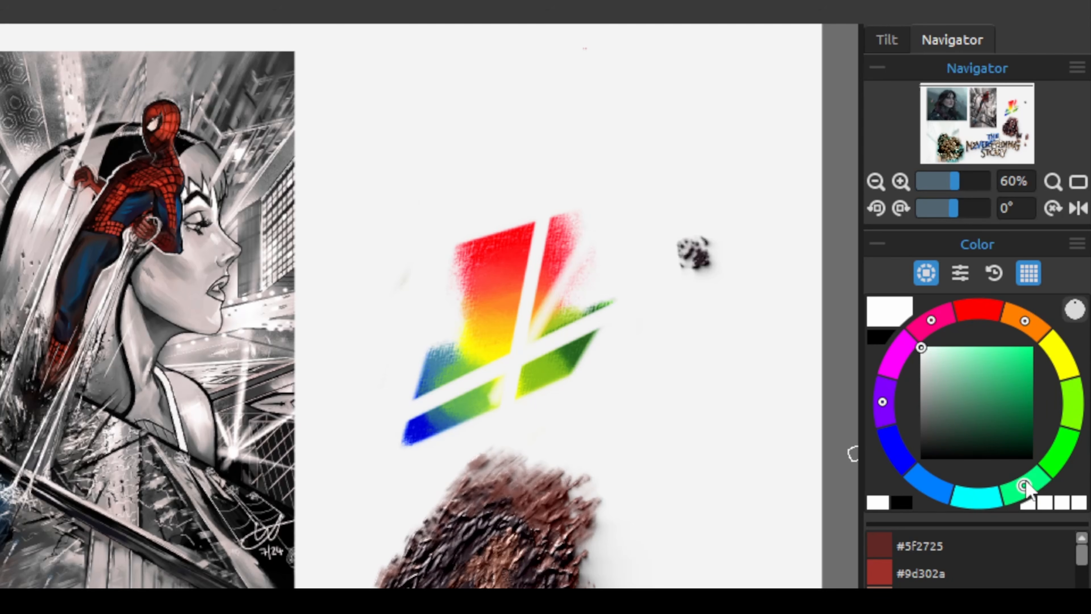
pyautogui.moveTo(1001, 406); pyautogui.dragTo(1007, 366)
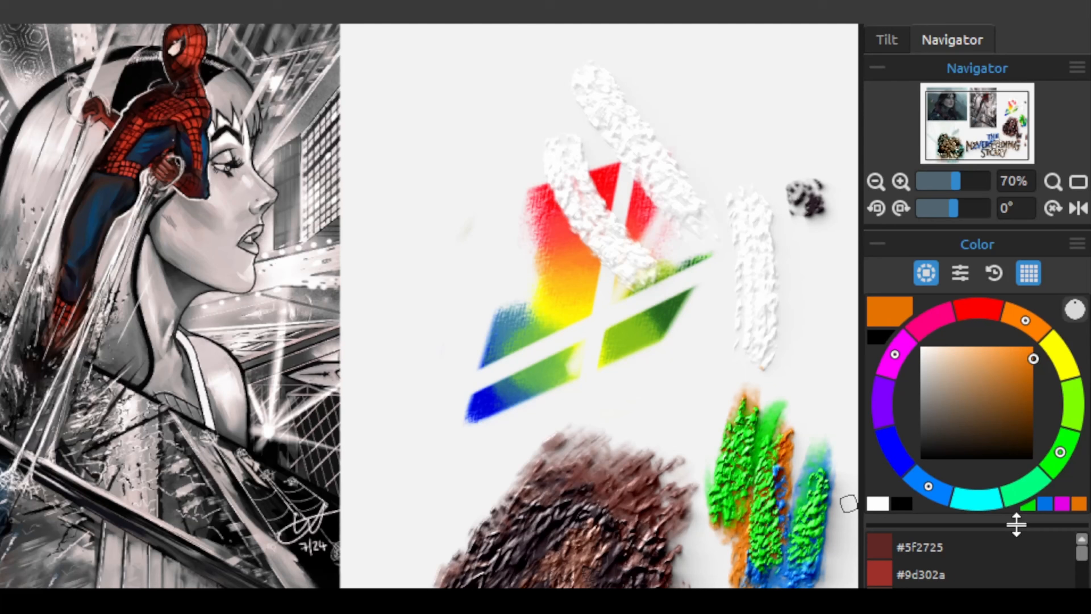
pyautogui.moveTo(1016, 521); pyautogui.dragTo(1014, 590)
# Pick the green harmony color and paint two short thick strokes between the rainbow logo and the textured green strokes
pyautogui.click(1029, 574)
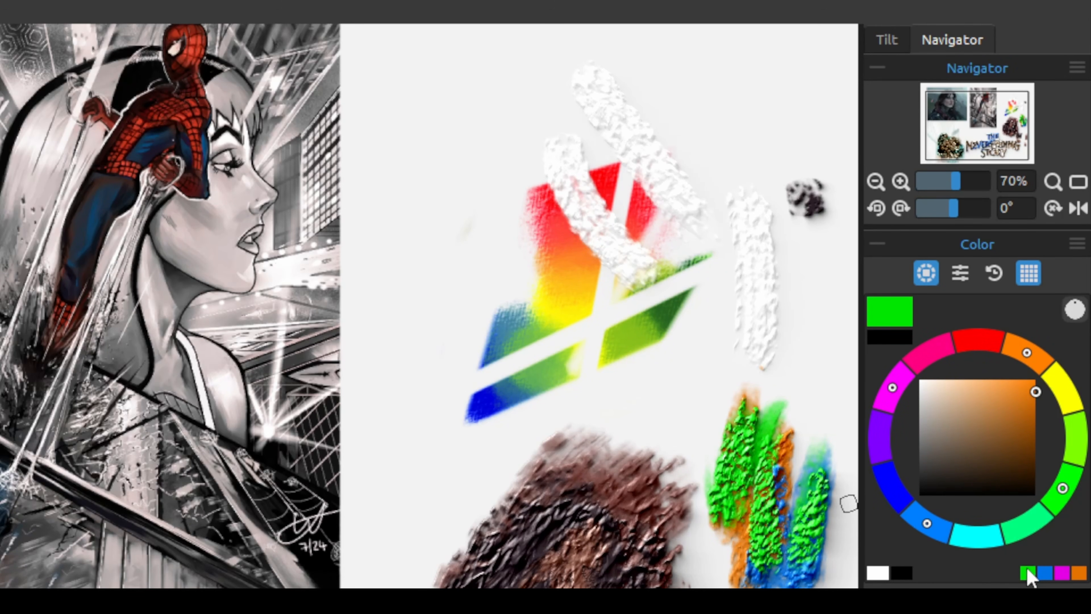
pyautogui.moveTo(632, 394); pyautogui.dragTo(629, 419)
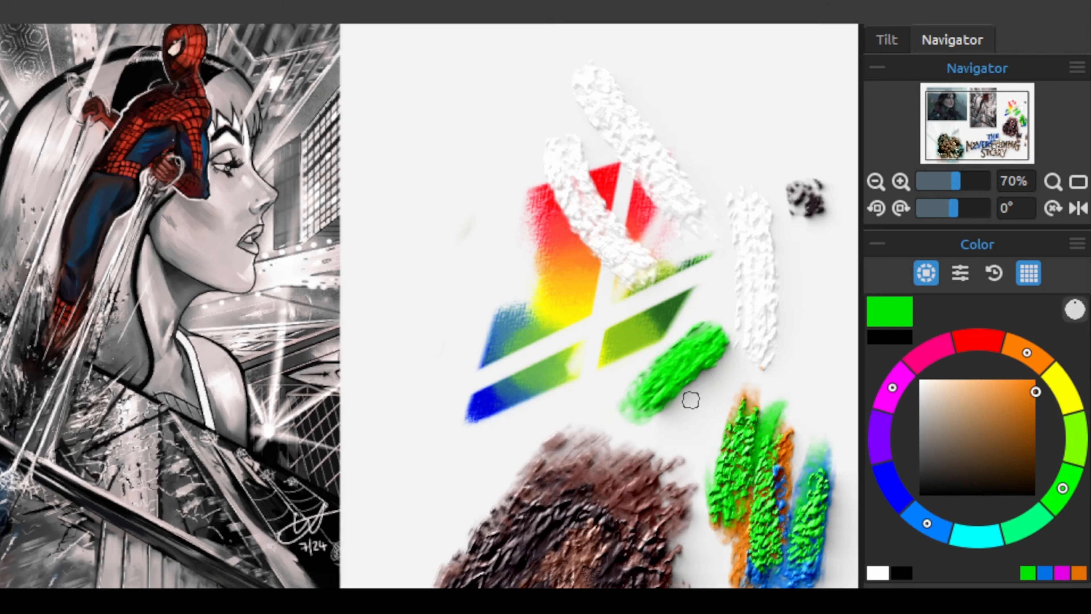
pyautogui.moveTo(689, 400); pyautogui.dragTo(736, 454)
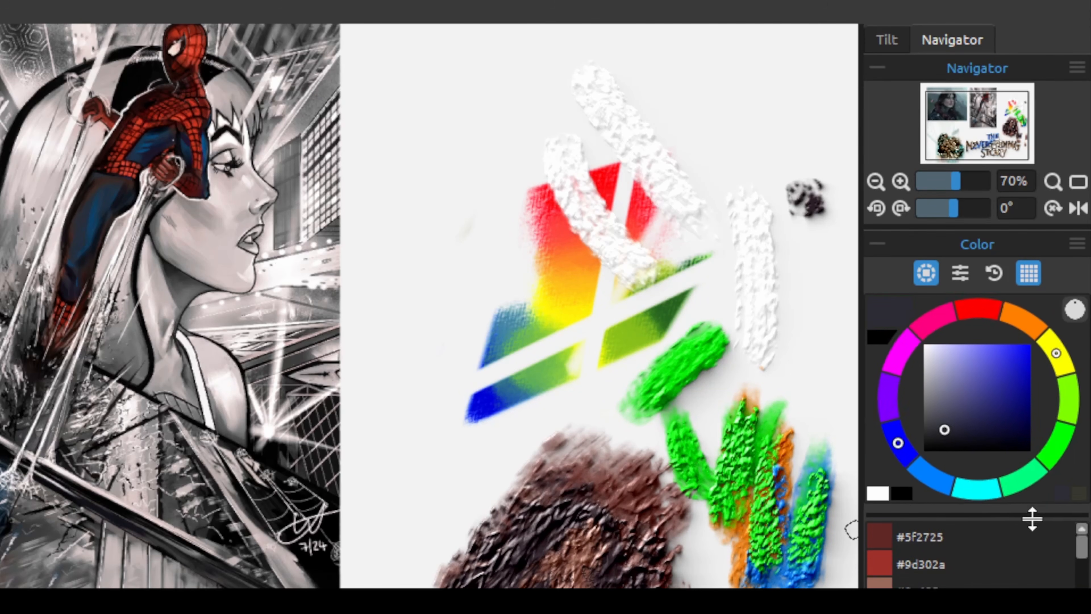
# Change the Color Wheel display to the Square shape
pyautogui.moveTo(1032, 518); pyautogui.dragTo(1033, 532)
pyautogui.click(1078, 244)
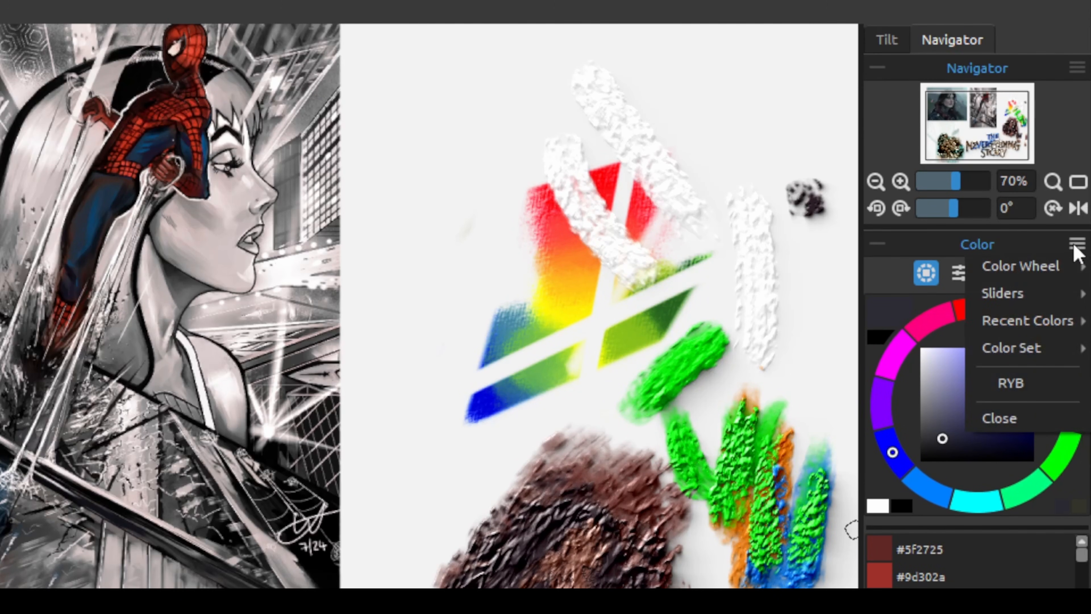
pyautogui.moveTo(1070, 271)
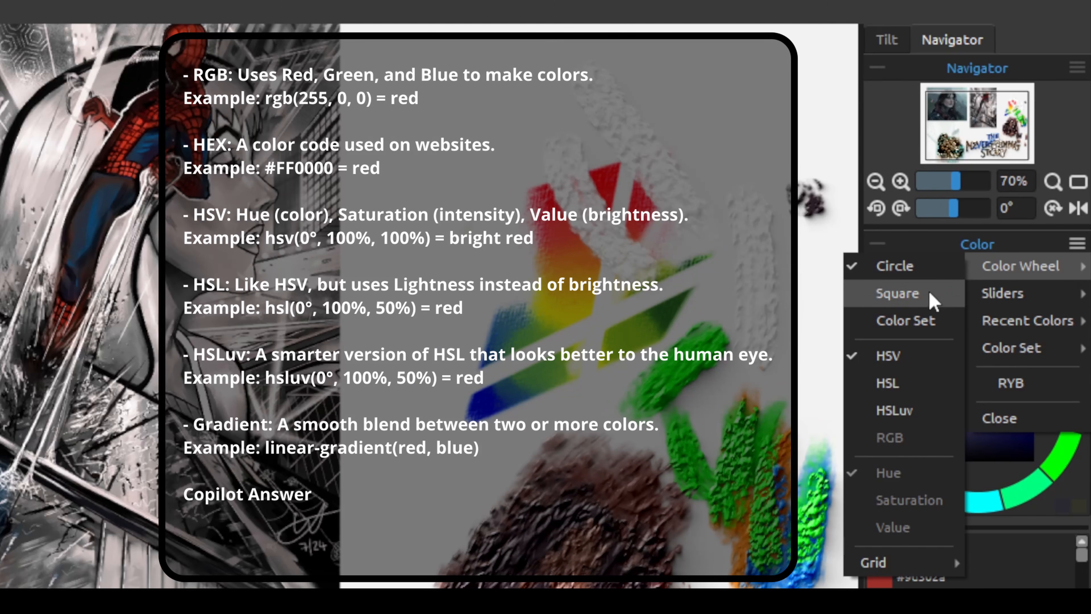
pyautogui.click(919, 302)
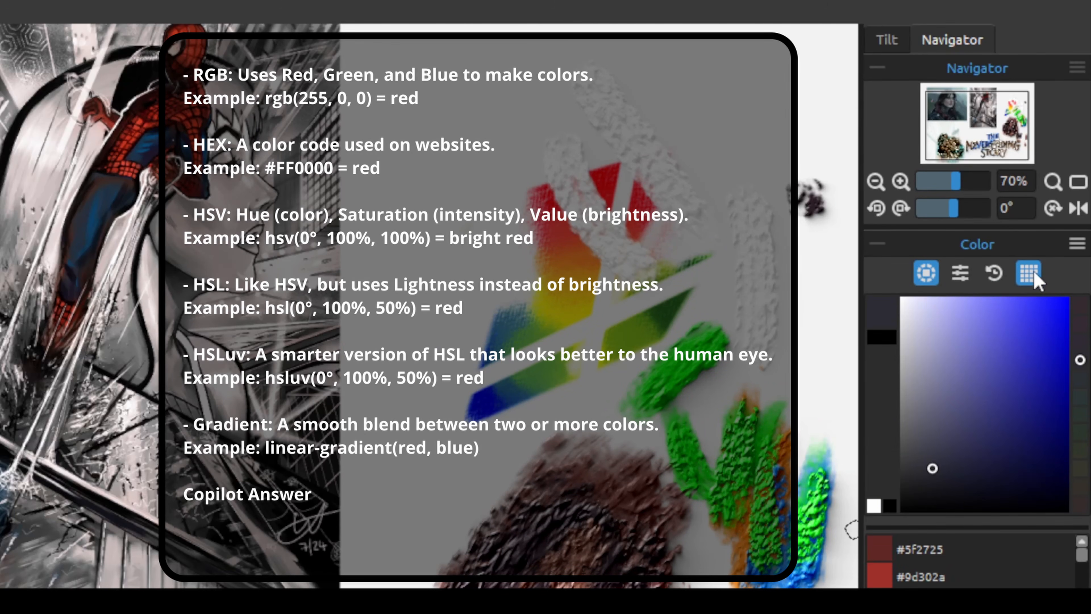
# Examine the Color Wheel, Sliders, Recent Colors and Color Set options of the Color panel
pyautogui.click(1078, 244)
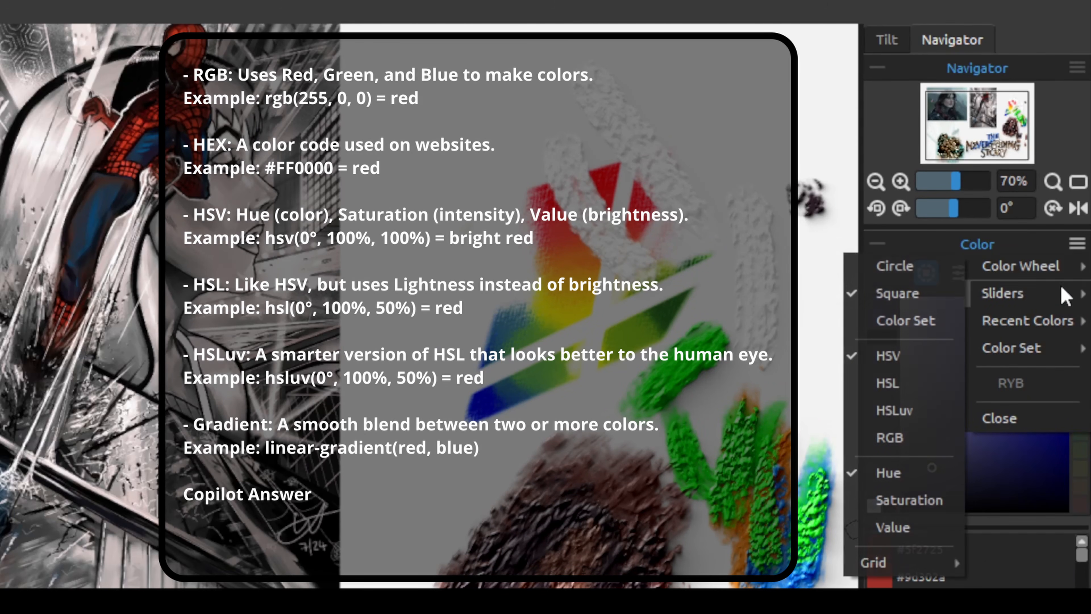
pyautogui.moveTo(1048, 295)
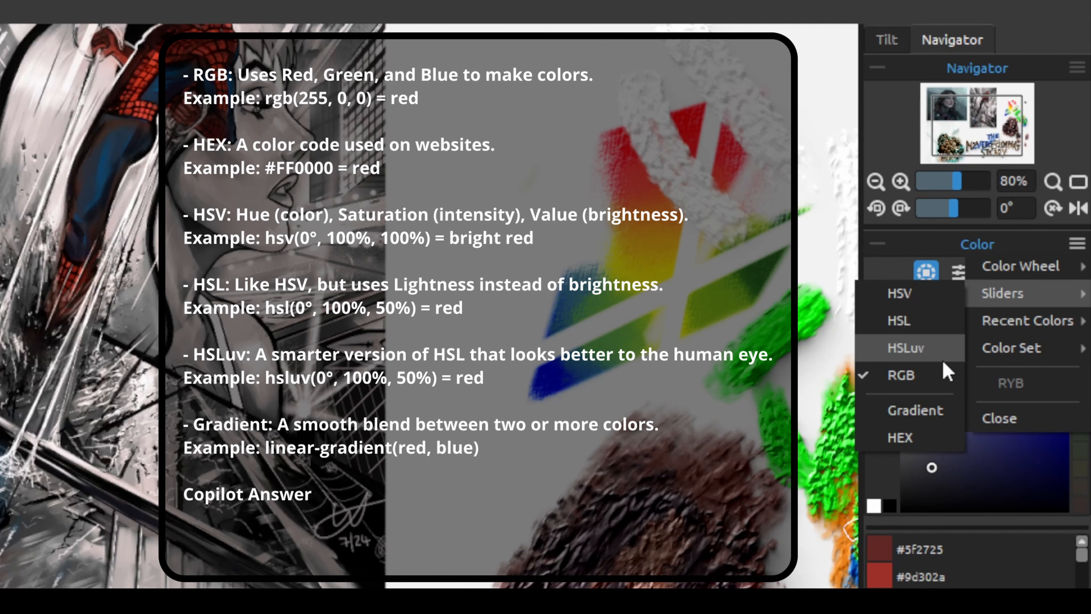
pyautogui.moveTo(1072, 269)
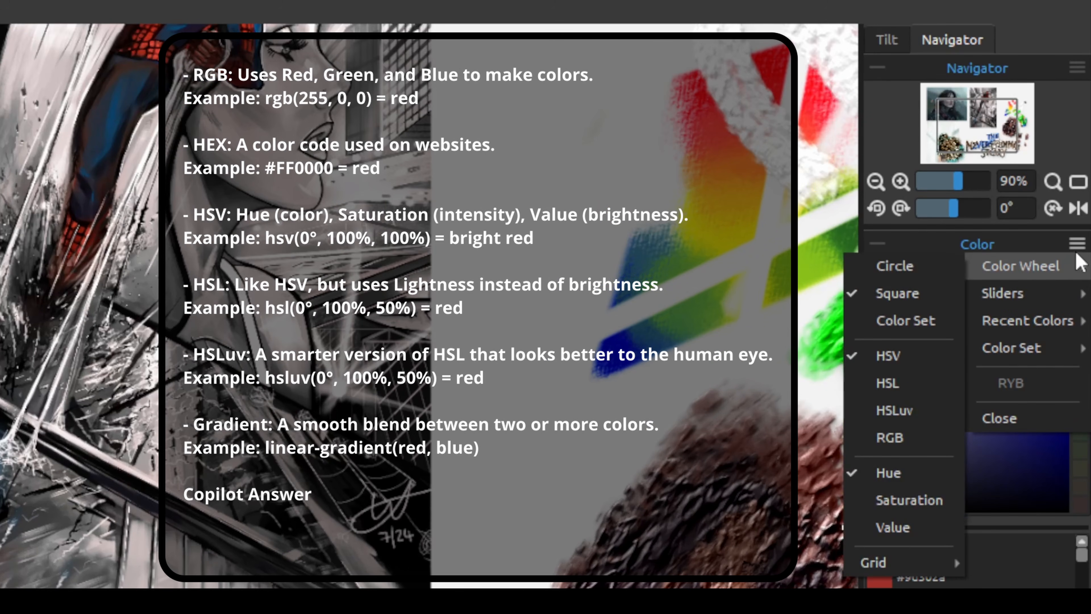
pyautogui.moveTo(1054, 323)
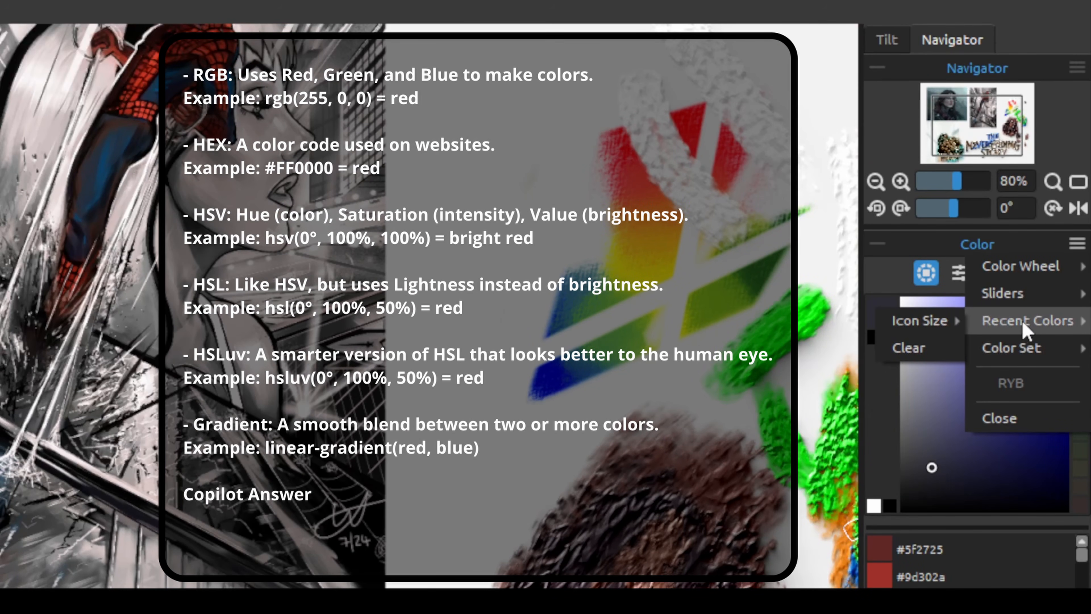
pyautogui.moveTo(1021, 352)
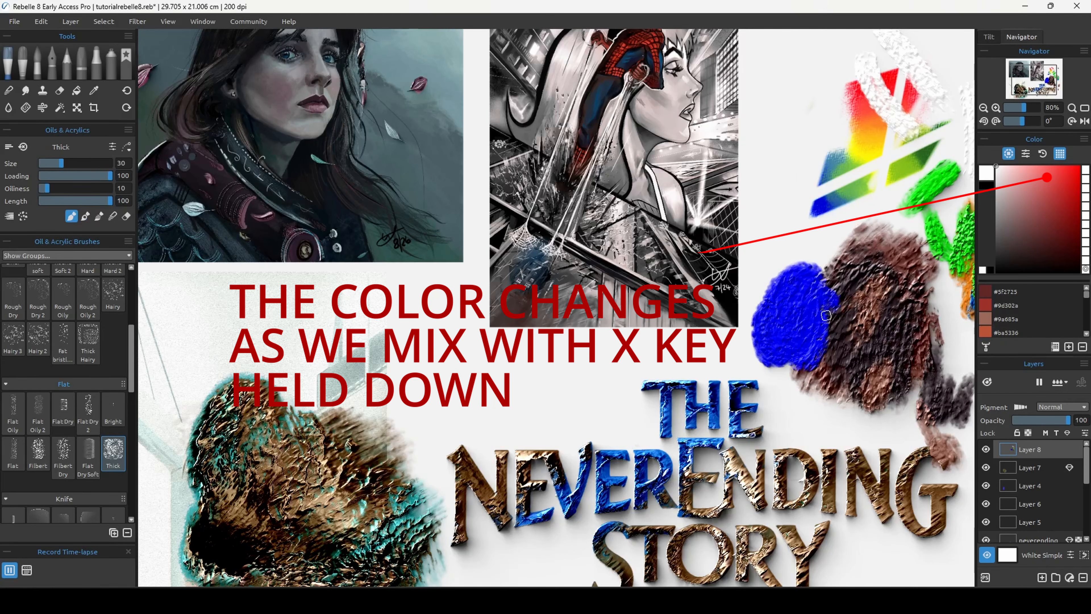
# Mix the blue brush color with the neighboring brown paint and paint an orange-brown patch above the blue patch
pyautogui.keyDown('alt'); pyautogui.click(815, 319); pyautogui.keyUp('alt')
pyautogui.press('x')
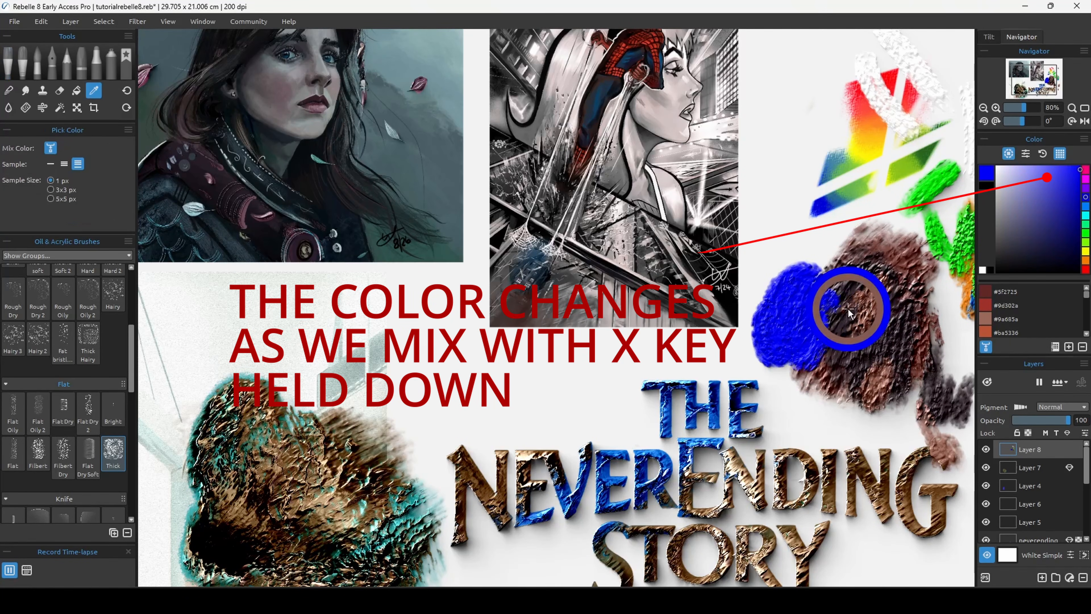
pyautogui.click(825, 245)
pyautogui.moveTo(825, 245)
pyautogui.mouseDown()
pyautogui.moveTo(814, 239)
pyautogui.moveTo(806, 258)
pyautogui.moveTo(783, 241)
pyautogui.moveTo(781, 219)
pyautogui.mouseUp()
# Mix the brush color repeatedly with colors on the canvas and paint lavender dabs upward beside the orange-brown patch
pyautogui.press('x')
pyautogui.click(779, 231)
pyautogui.press('x')
pyautogui.click(784, 208)
pyautogui.press('x')
pyautogui.click(780, 178)
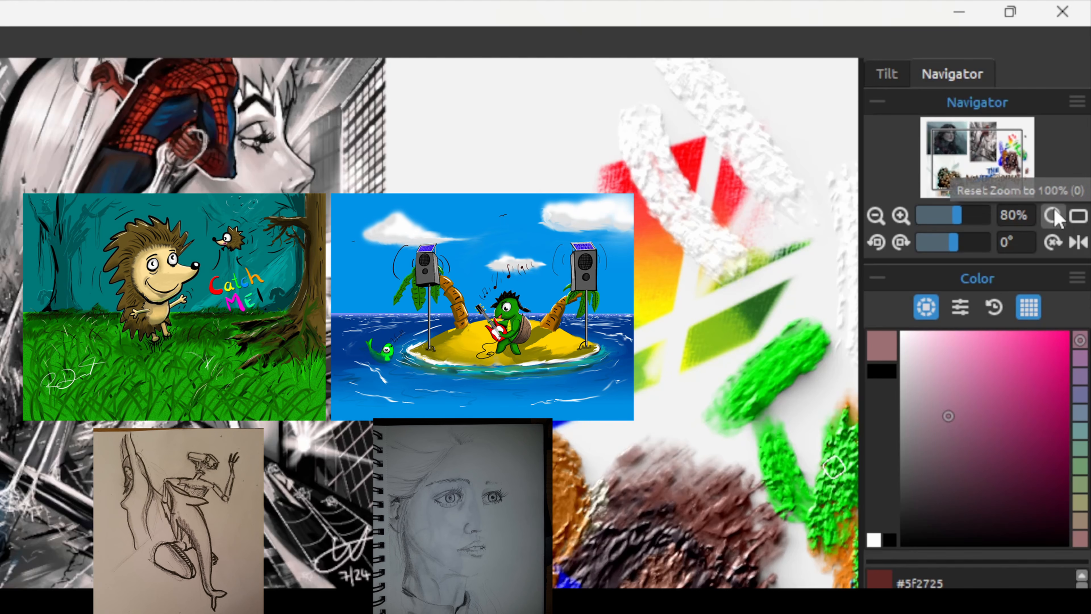
# Fit the canvas to the window, then flip the view horizontally and back to check the drawing
pyautogui.click(1073, 219)
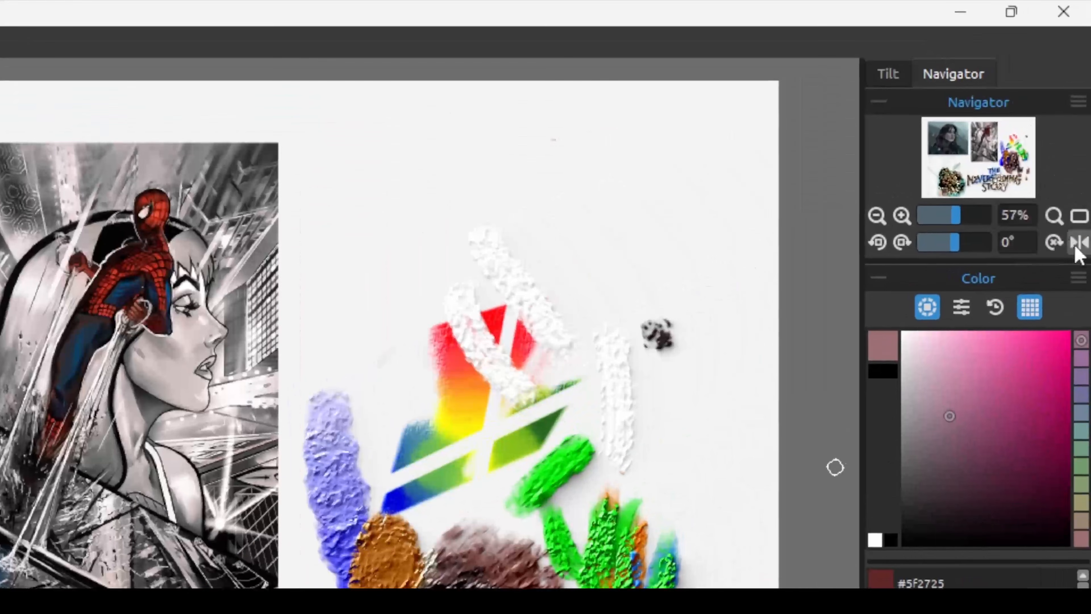
pyautogui.click(1085, 120)
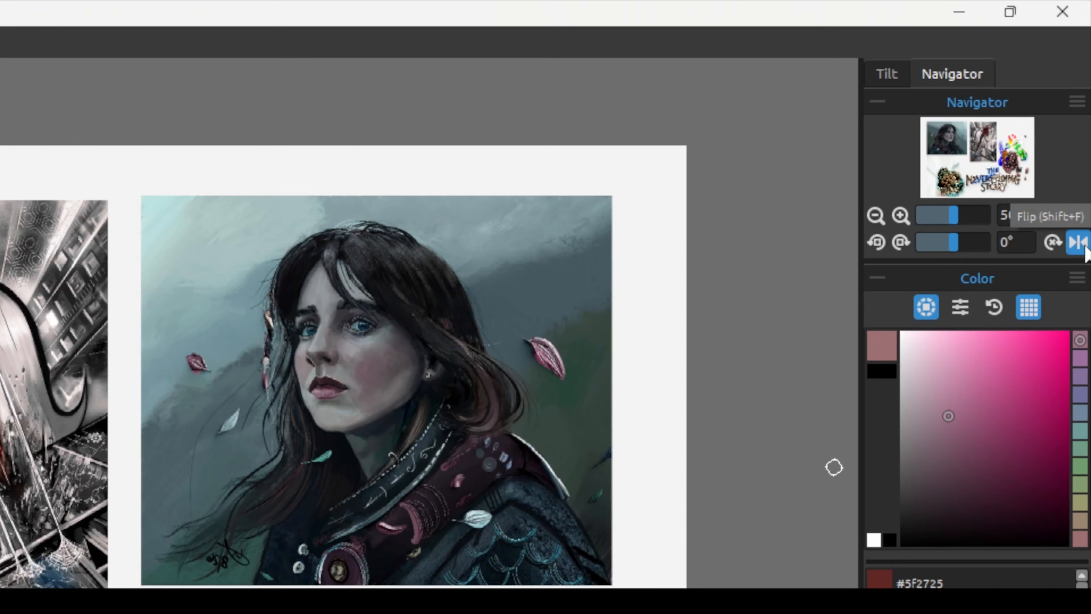
pyautogui.hotkey('ctrl', '+')
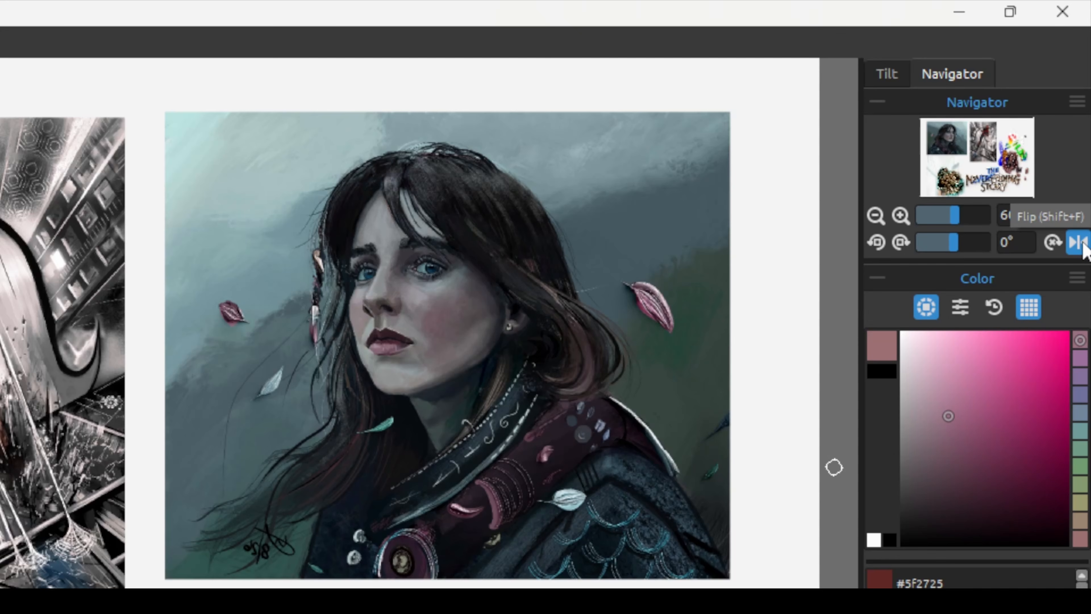
pyautogui.click(1081, 244)
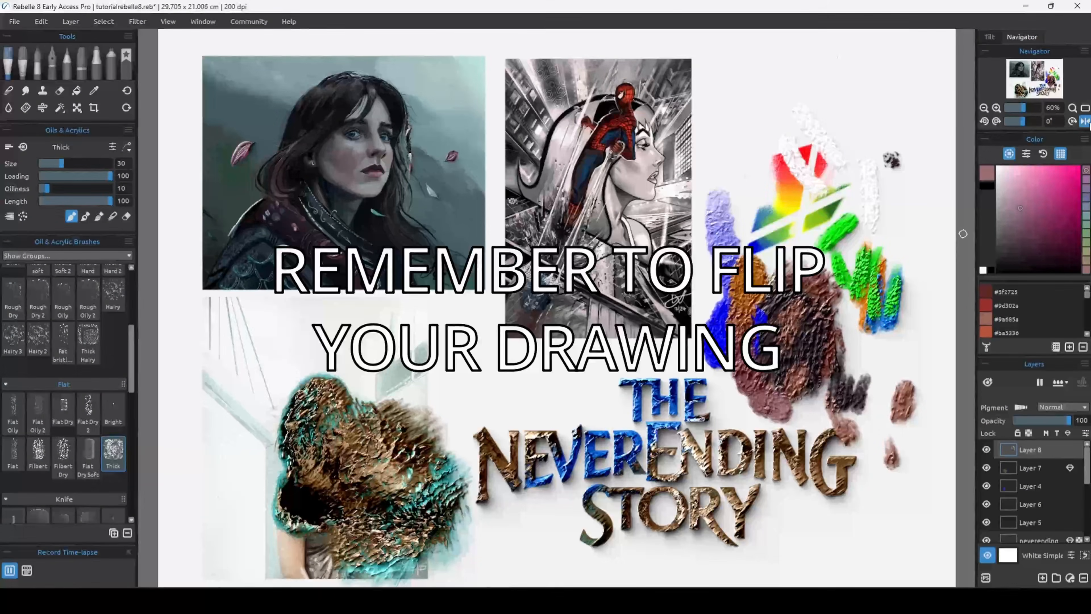
pyautogui.click(1086, 121)
pyautogui.click(1087, 121)
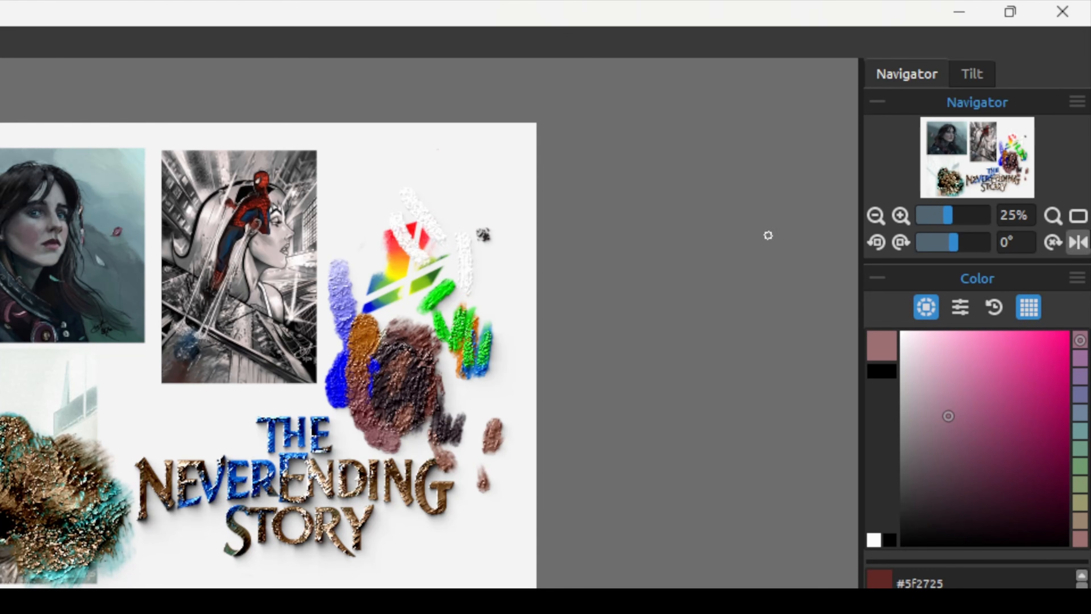
# Show the Tilt control and return to the Navigator
pyautogui.click(974, 76)
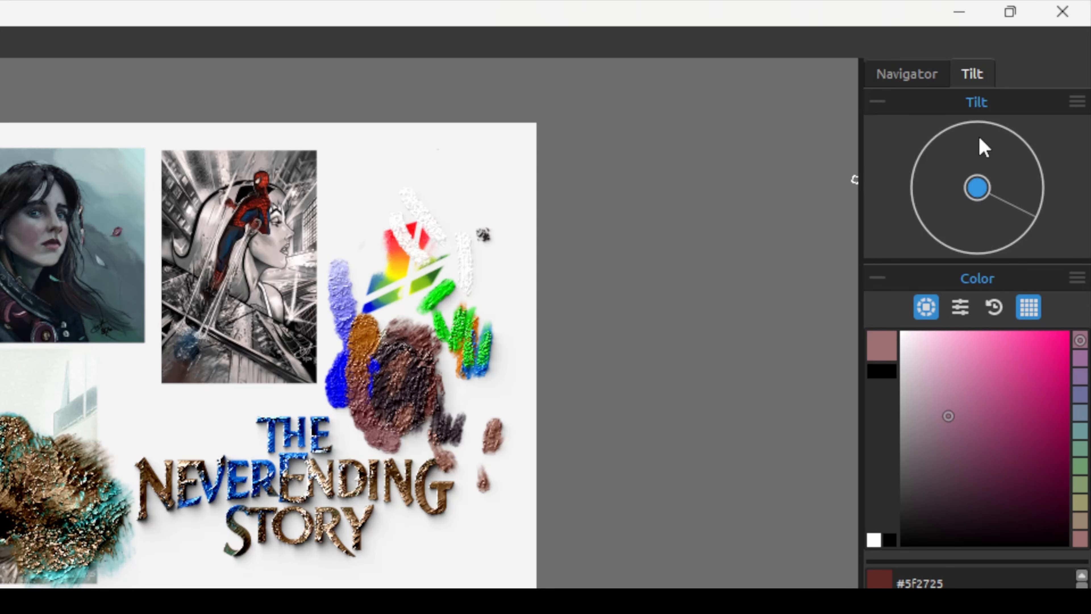
pyautogui.click(923, 82)
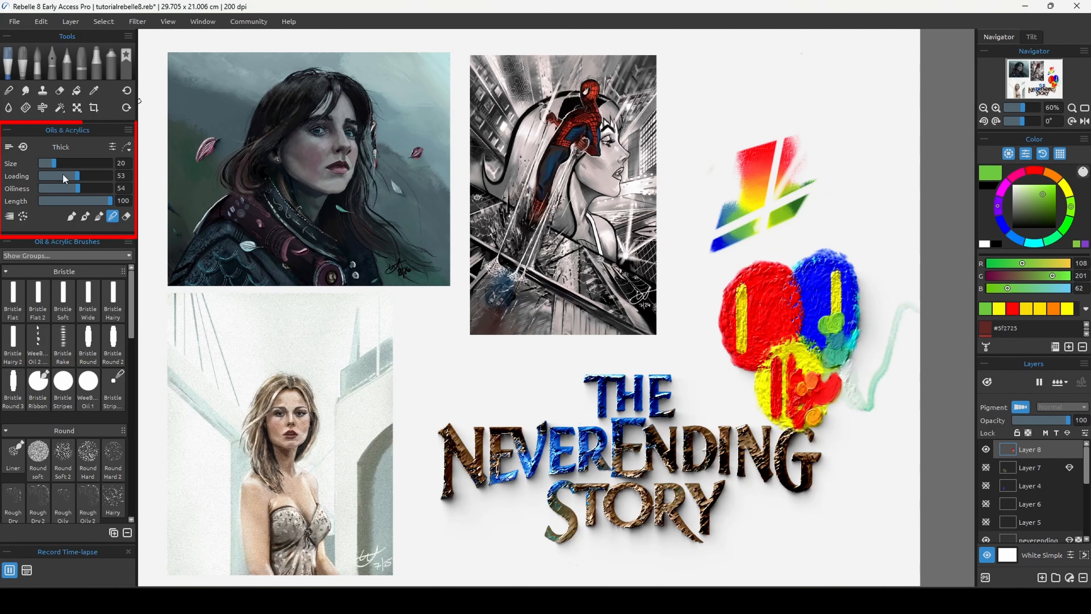
# Enable the multicolor option for the Thick Hairy oil brush, set its size to 100 and choose blue
pyautogui.click(9, 216)
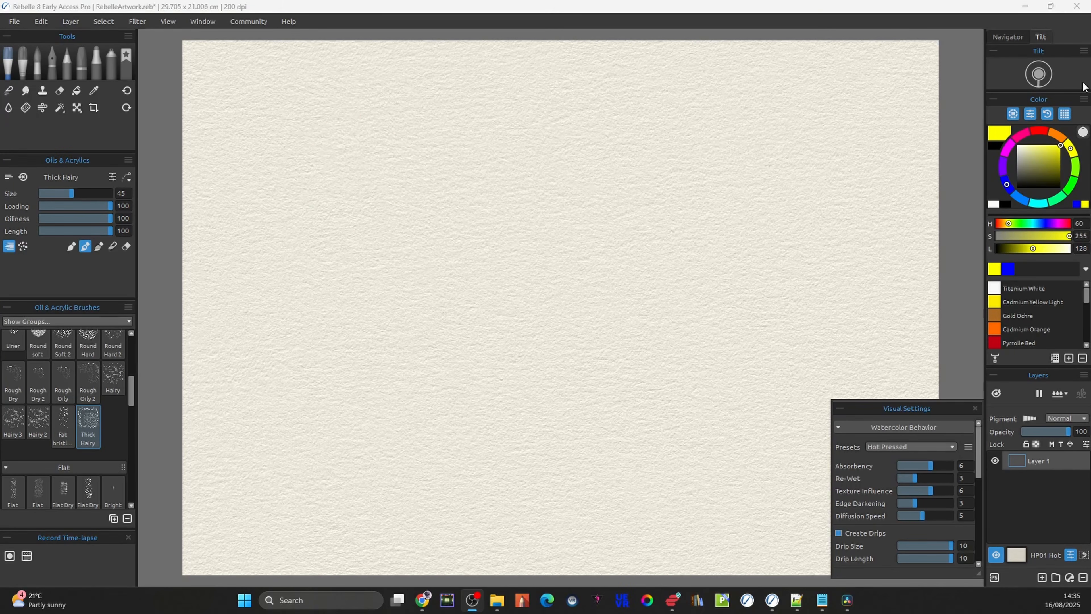
pyautogui.moveTo(348, 103); pyautogui.dragTo(365, 555)
pyautogui.click(1076, 204)
pyautogui.moveTo(464, 104)
pyautogui.mouseDown()
pyautogui.moveTo(475, 499)
pyautogui.moveTo(559, 559)
pyautogui.mouseUp()
pyautogui.moveTo(520, 129); pyautogui.dragTo(519, 317)
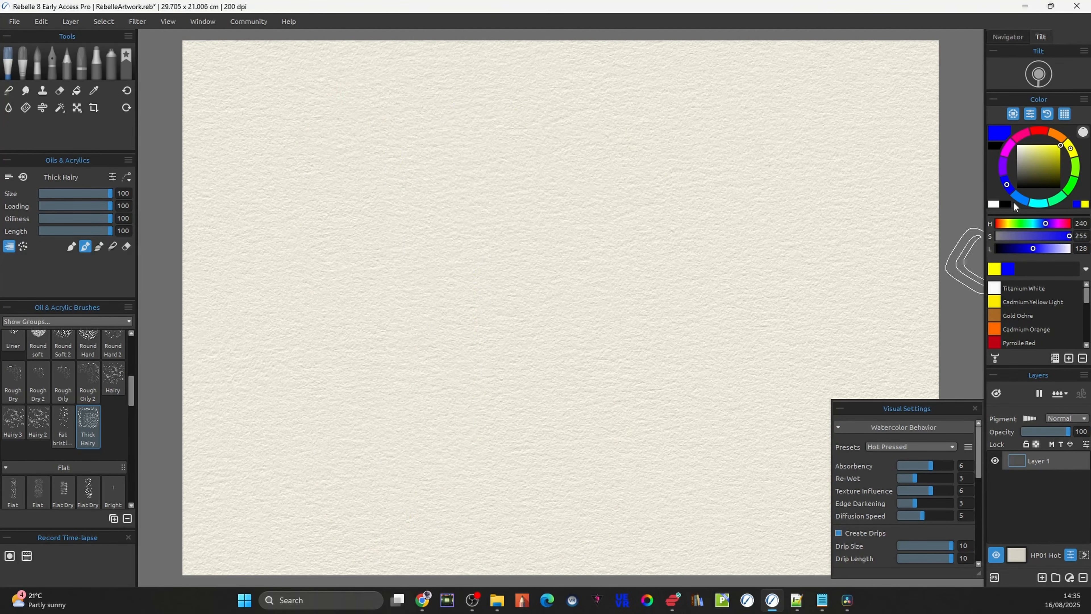
# Paint five vertical multicolor strokes side by side with the Thick Hairy brush: one blue, one yellow and three red-orange
pyautogui.moveTo(424, 77); pyautogui.dragTo(425, 533)
pyautogui.click(1085, 204)
pyautogui.moveTo(534, 68); pyautogui.dragTo(535, 524)
pyautogui.click(995, 342)
pyautogui.moveTo(649, 73); pyautogui.dragTo(653, 536)
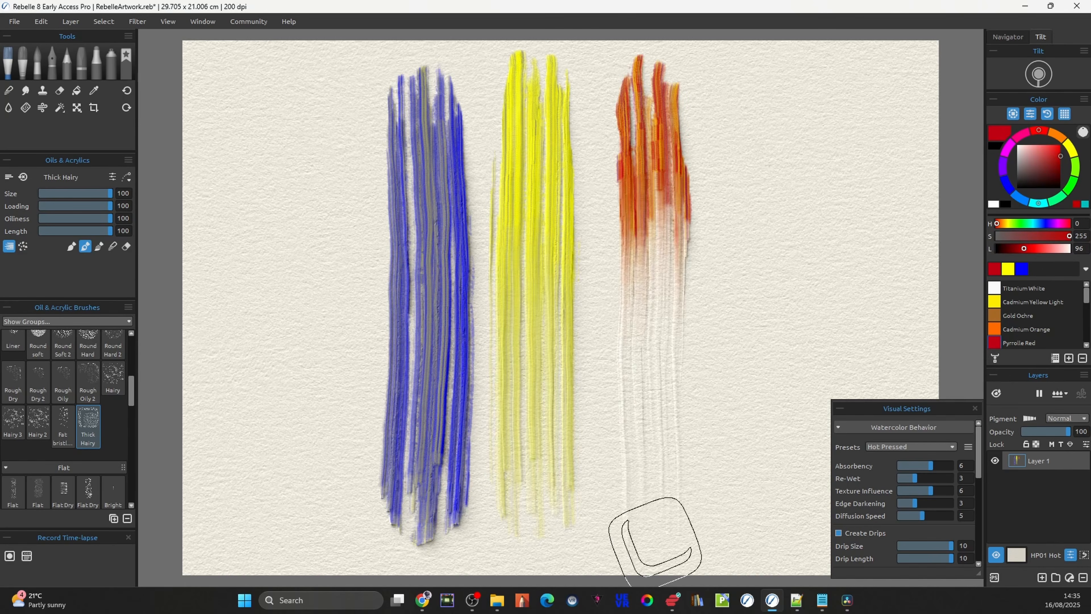
pyautogui.moveTo(655, 206); pyautogui.dragTo(640, 520)
pyautogui.moveTo(758, 108); pyautogui.dragTo(762, 511)
pyautogui.moveTo(855, 181); pyautogui.dragTo(853, 387)
# Choose the Fountain Square ink brush, undo the test mark and set the brush size to 16
pyautogui.click(52, 63)
pyautogui.moveTo(258, 181); pyautogui.dragTo(263, 184)
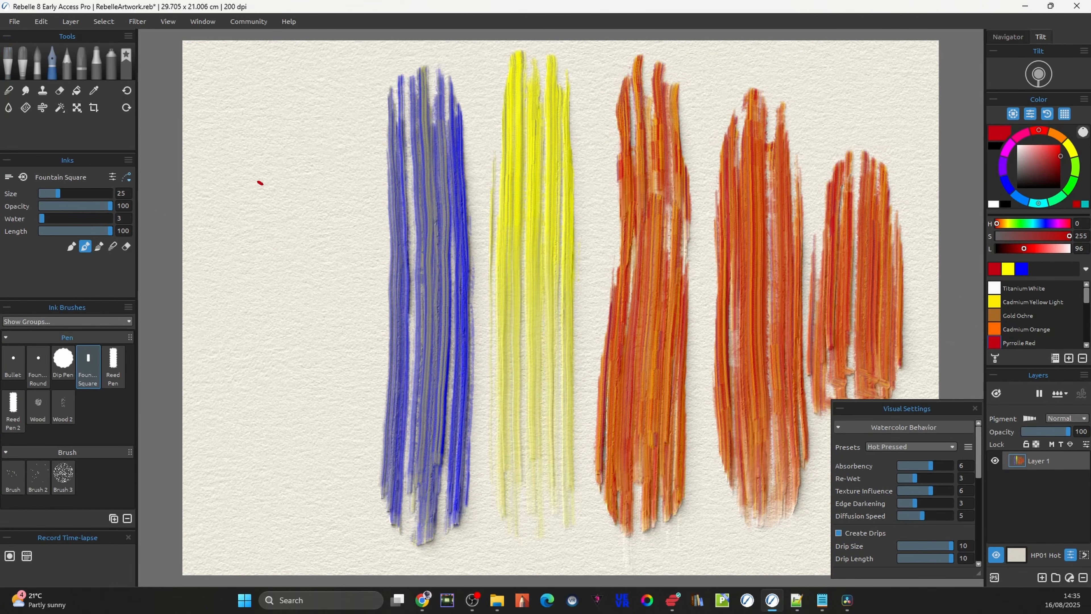
pyautogui.hotkey('ctrl', 'z')
pyautogui.moveTo(59, 193); pyautogui.dragTo(51, 193)
# Handwrite "MULTICOLOR BRUSH" in red ink on two lines across the painted strokes
pyautogui.moveTo(229, 284); pyautogui.dragTo(321, 284)
pyautogui.moveTo(361, 229); pyautogui.dragTo(396, 232)
pyautogui.moveTo(421, 228); pyautogui.dragTo(457, 289)
pyautogui.moveTo(494, 233); pyautogui.dragTo(493, 287)
pyautogui.moveTo(461, 233); pyautogui.dragTo(526, 219)
pyautogui.moveTo(542, 224); pyautogui.dragTo(533, 284)
pyautogui.moveTo(619, 235); pyautogui.dragTo(619, 281)
pyautogui.moveTo(822, 273); pyautogui.dragTo(889, 285)
pyautogui.moveTo(528, 407); pyautogui.dragTo(562, 400)
pyautogui.moveTo(664, 339); pyautogui.dragTo(633, 398)
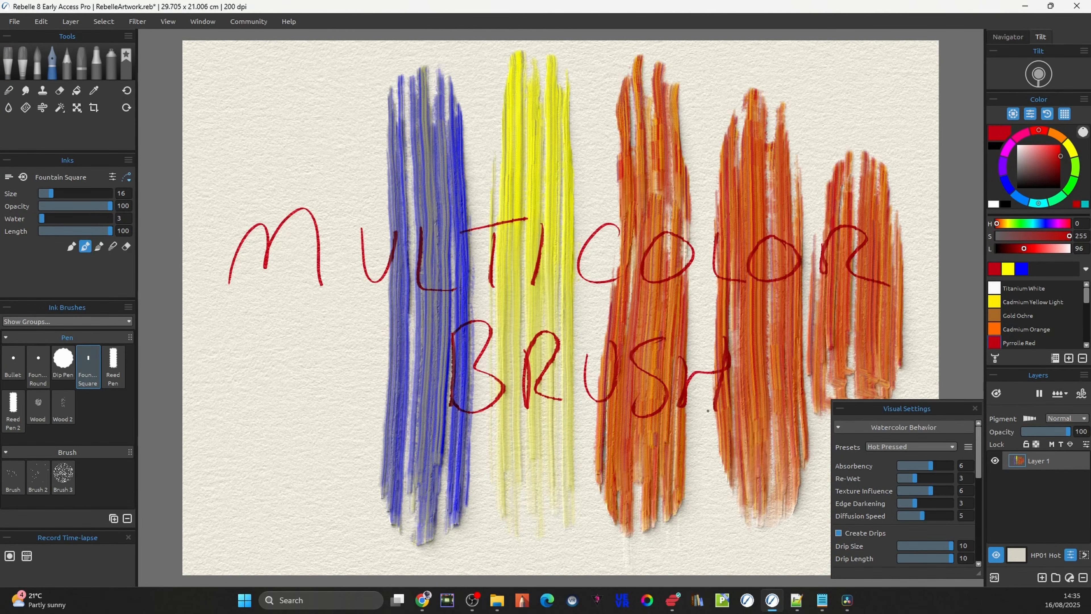
# Add a new layer, hide Layer 1 and paint with the dirty Thick Hairy brush around red and yellow patches
pyautogui.click(1042, 577)
pyautogui.click(995, 479)
pyautogui.moveTo(387, 258)
pyautogui.mouseDown()
pyautogui.moveTo(355, 318)
pyautogui.moveTo(623, 138)
pyautogui.mouseUp()
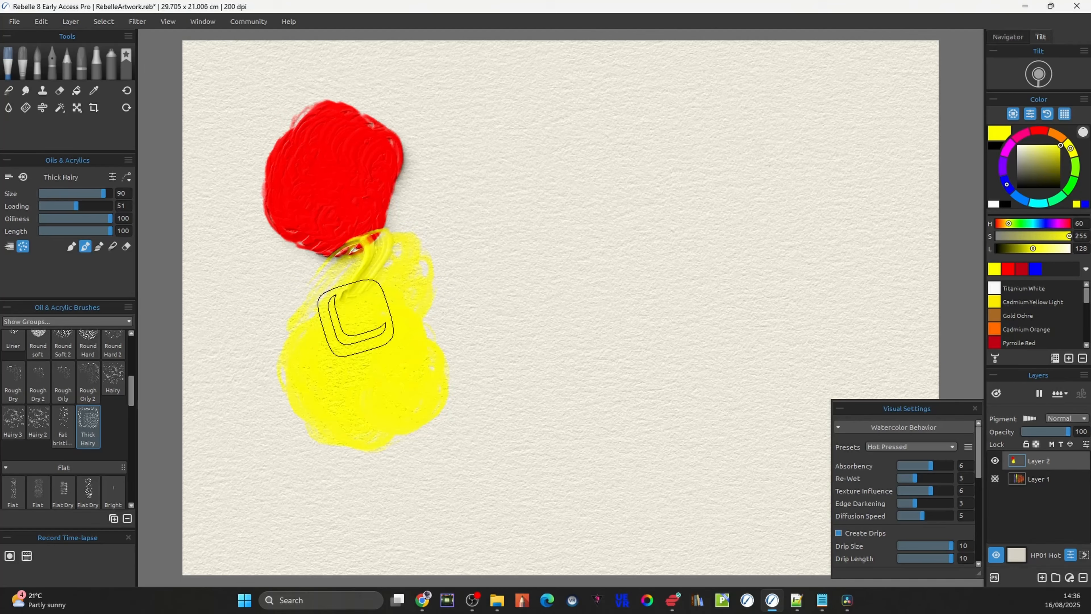
# Sweep long yellow strokes through the red patch and across the canvas with the dirty Thick Hairy brush
pyautogui.moveTo(357, 241)
pyautogui.mouseDown()
pyautogui.moveTo(419, 151)
pyautogui.moveTo(590, 129)
pyautogui.mouseUp()
pyautogui.moveTo(494, 185); pyautogui.dragTo(571, 499)
pyautogui.moveTo(723, 253); pyautogui.dragTo(607, 368)
pyautogui.moveTo(781, 267); pyautogui.dragTo(688, 464)
pyautogui.moveTo(645, 108); pyautogui.dragTo(559, 292)
pyautogui.moveTo(310, 116)
pyautogui.mouseDown()
pyautogui.moveTo(335, 189)
pyautogui.moveTo(232, 309)
pyautogui.mouseUp()
pyautogui.moveTo(511, 240); pyautogui.dragTo(582, 413)
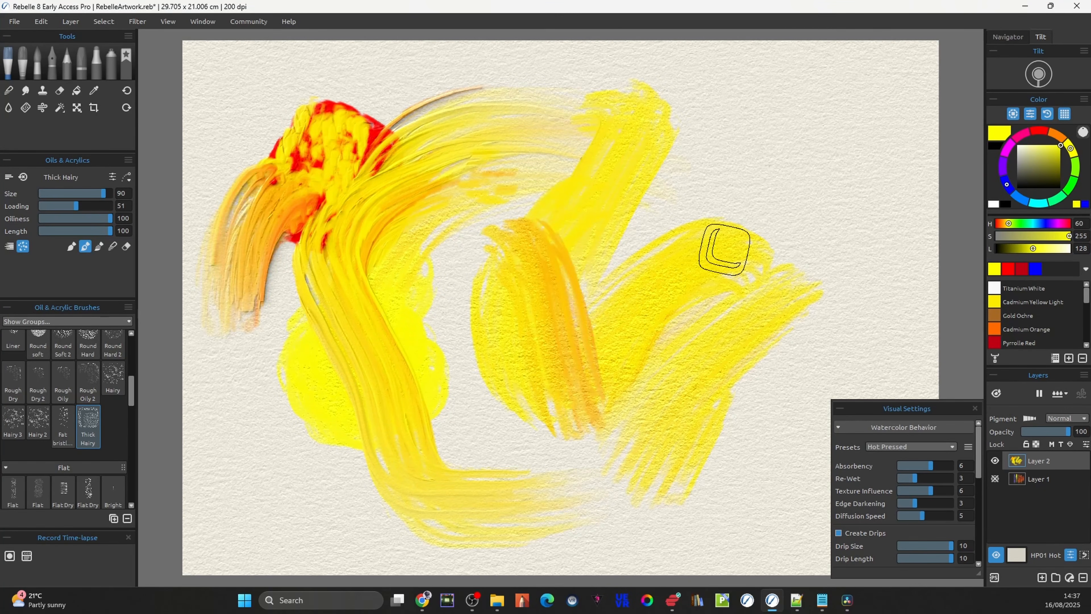
pyautogui.moveTo(842, 172); pyautogui.dragTo(748, 387)
pyautogui.moveTo(799, 120); pyautogui.dragTo(529, 443)
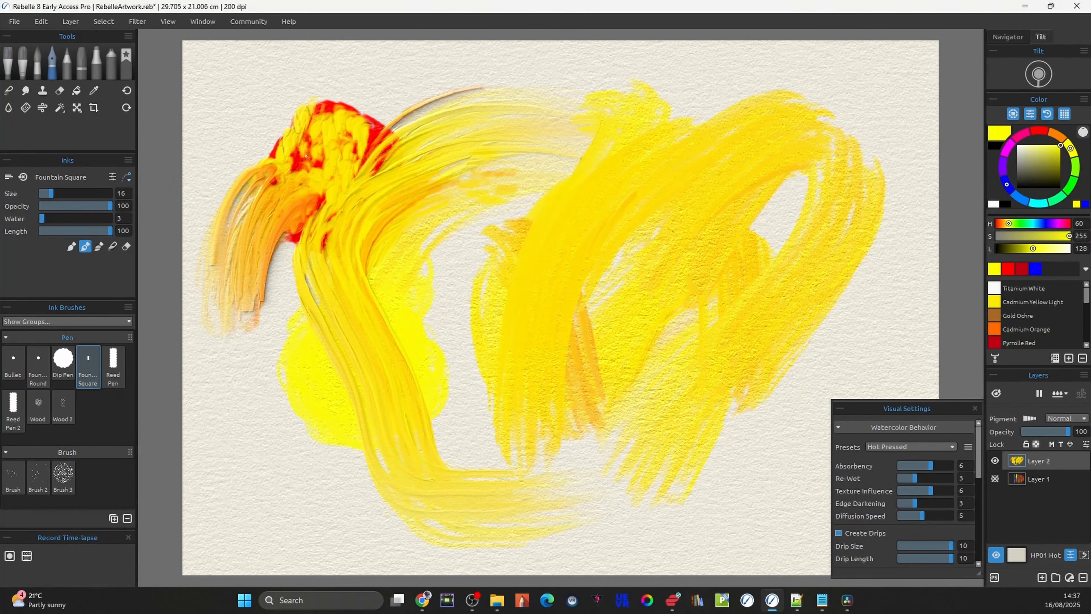
# Handwrite "DIRTY" and a second word below it in red with the Fountain Square ink brush at size 30
pyautogui.moveTo(308, 236); pyautogui.dragTo(321, 334)
pyautogui.moveTo(312, 235); pyautogui.dragTo(339, 348)
pyautogui.moveTo(434, 253); pyautogui.dragTo(435, 333)
pyautogui.moveTo(470, 333); pyautogui.dragTo(529, 333)
pyautogui.moveTo(549, 243); pyautogui.dragTo(595, 337)
pyautogui.moveTo(640, 238); pyautogui.dragTo(716, 237)
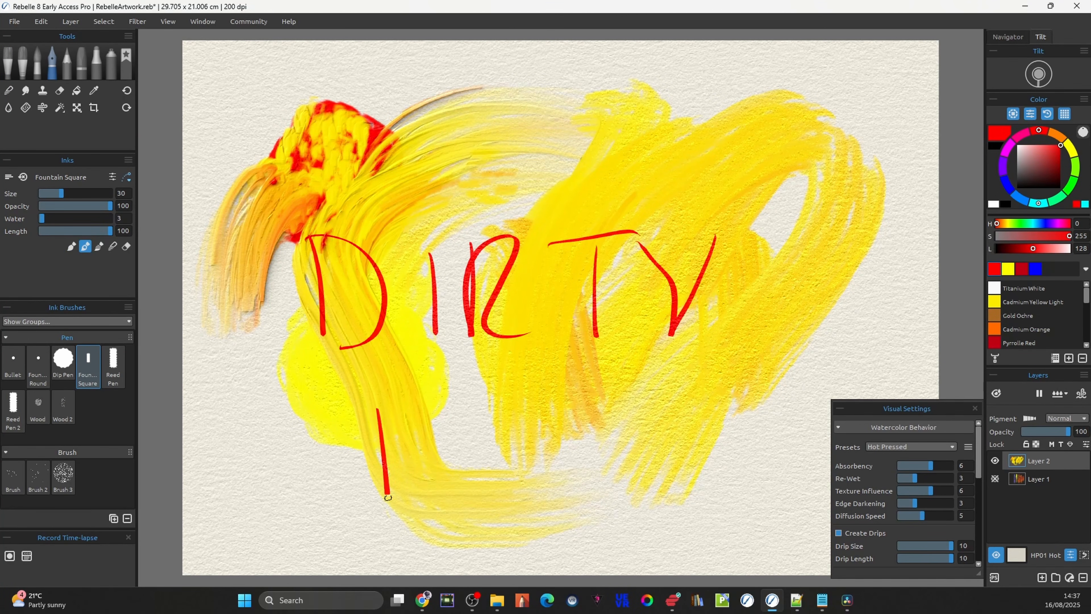
pyautogui.moveTo(384, 408); pyautogui.dragTo(516, 503)
pyautogui.moveTo(545, 430); pyautogui.dragTo(714, 456)
pyautogui.moveTo(719, 404); pyautogui.dragTo(718, 488)
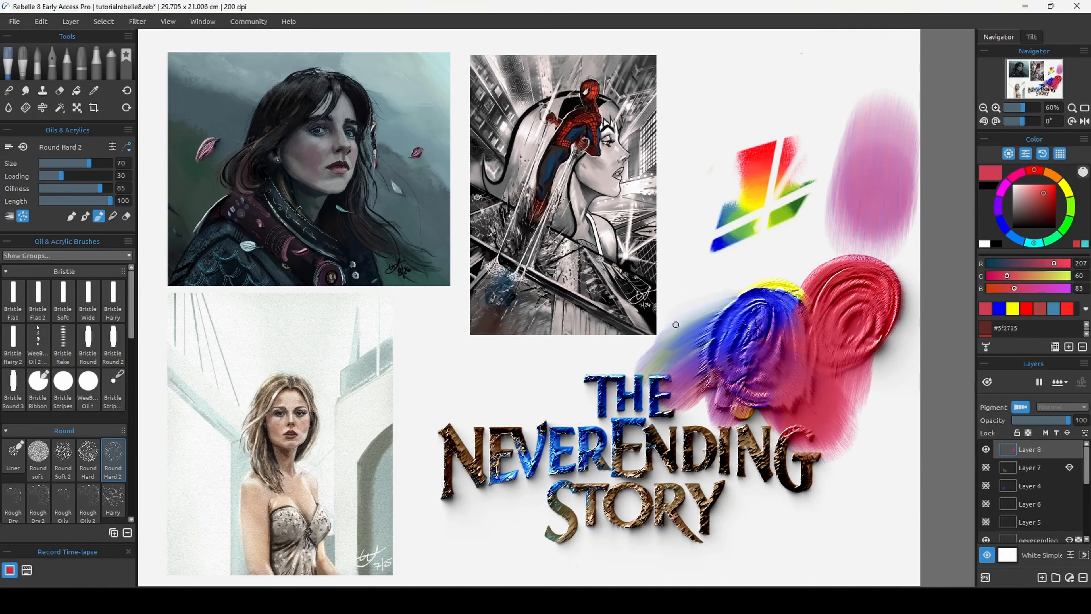
# Blend the upper edges of the blue and yellow paint outward with the Round Hard 2 brush at size 70
pyautogui.moveTo(687, 327)
pyautogui.mouseDown()
pyautogui.moveTo(732, 306)
pyautogui.moveTo(682, 318)
pyautogui.mouseUp()
pyautogui.moveTo(761, 294); pyautogui.dragTo(684, 304)
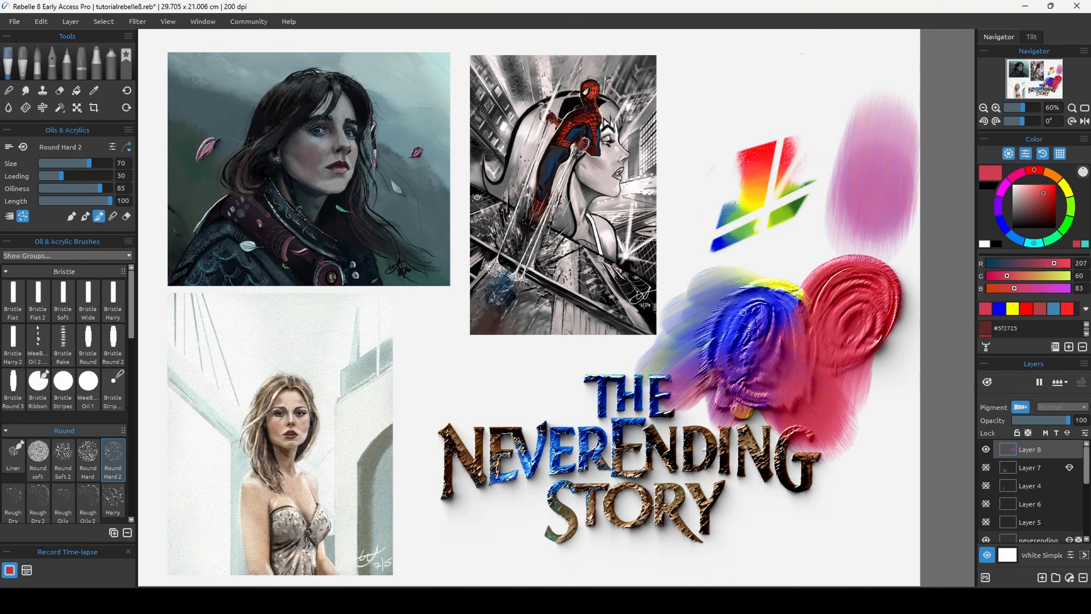
pyautogui.moveTo(775, 306); pyautogui.dragTo(811, 244)
pyautogui.moveTo(758, 297); pyautogui.dragTo(795, 254)
pyautogui.moveTo(740, 310)
pyautogui.mouseDown()
pyautogui.moveTo(808, 248)
pyautogui.moveTo(749, 327)
pyautogui.moveTo(799, 281)
pyautogui.moveTo(822, 272)
pyautogui.mouseUp()
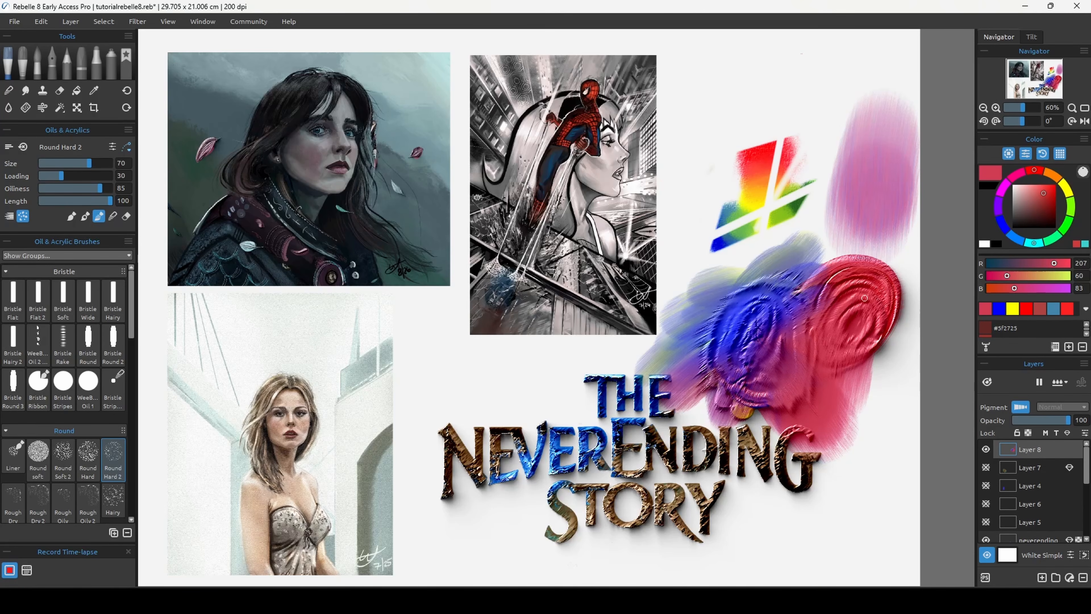
# Smear the blue and red paint downward over the "NEVERENDING STORY" lettering with the Round Hard 2 brush
pyautogui.moveTo(726, 372); pyautogui.dragTo(719, 539)
pyautogui.moveTo(739, 411)
pyautogui.mouseDown()
pyautogui.moveTo(750, 525)
pyautogui.moveTo(771, 523)
pyautogui.mouseUp()
pyautogui.moveTo(779, 424); pyautogui.dragTo(791, 489)
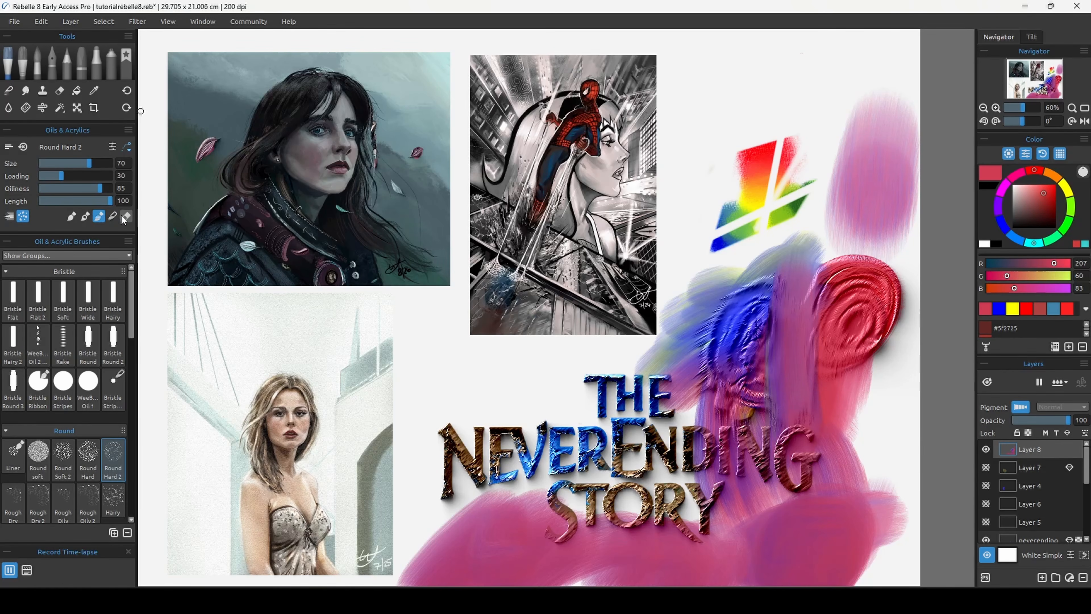
# Raise the Round Hard 2 brush's loading to 99 and blend a patch of paint just left of the word "THE"
pyautogui.moveTo(62, 176); pyautogui.dragTo(109, 180)
pyautogui.moveTo(522, 389)
pyautogui.mouseDown()
pyautogui.moveTo(513, 378)
pyautogui.moveTo(527, 410)
pyautogui.mouseUp()
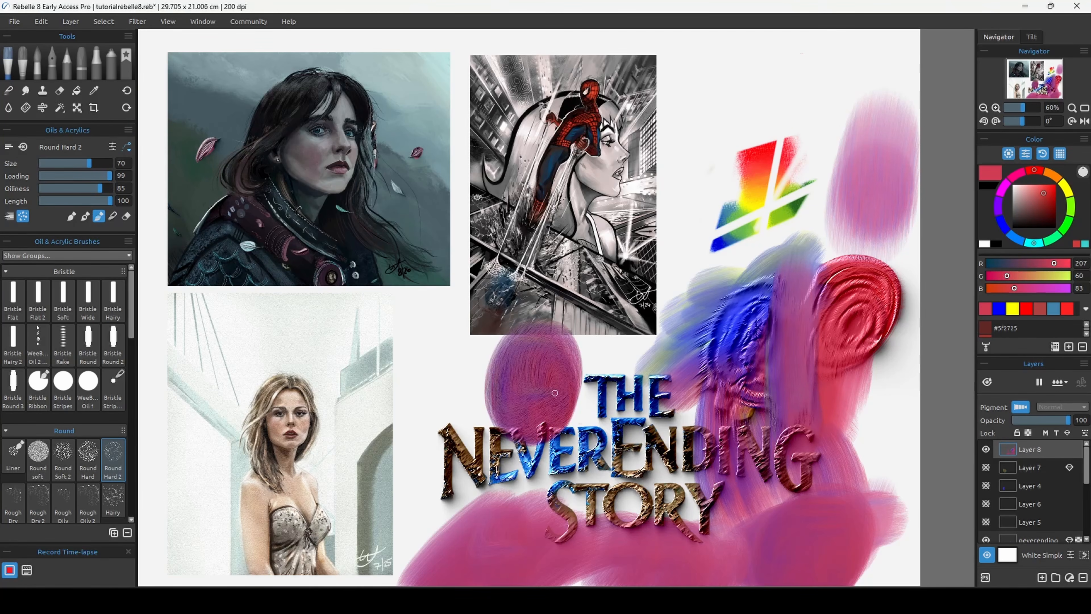
# Paint a thick red swirl over the blonde woman's face with the WeeBob Oil 1 brush at size 100 and loading 100
pyautogui.click(88, 387)
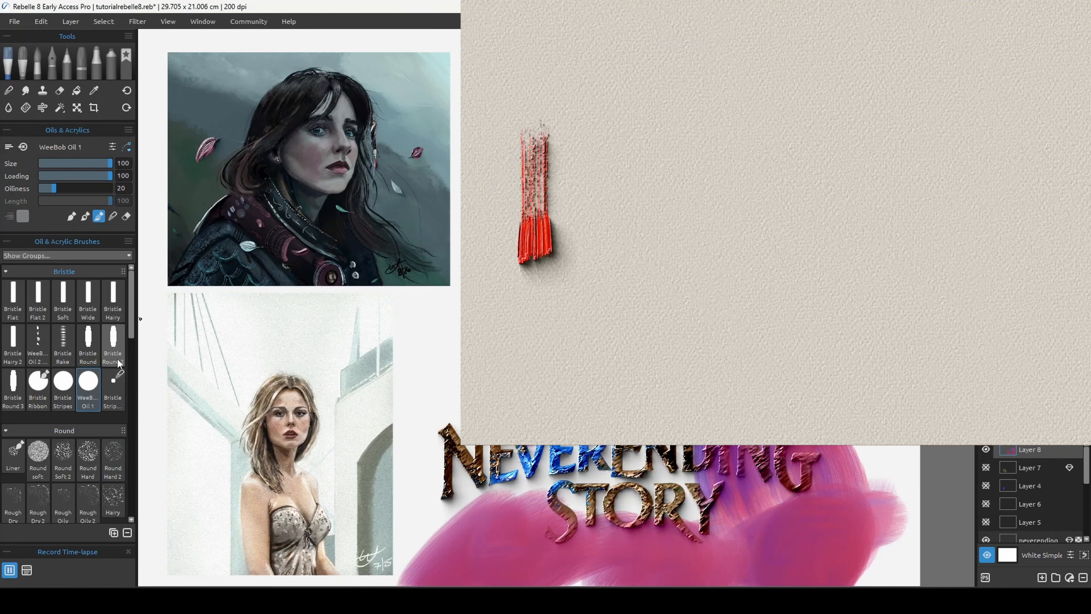
pyautogui.moveTo(290, 371); pyautogui.dragTo(317, 387)
# Paint a thin pink patch beside the red swirl at loading 38, and raise the brush's oiliness to 100
pyautogui.click(44, 176)
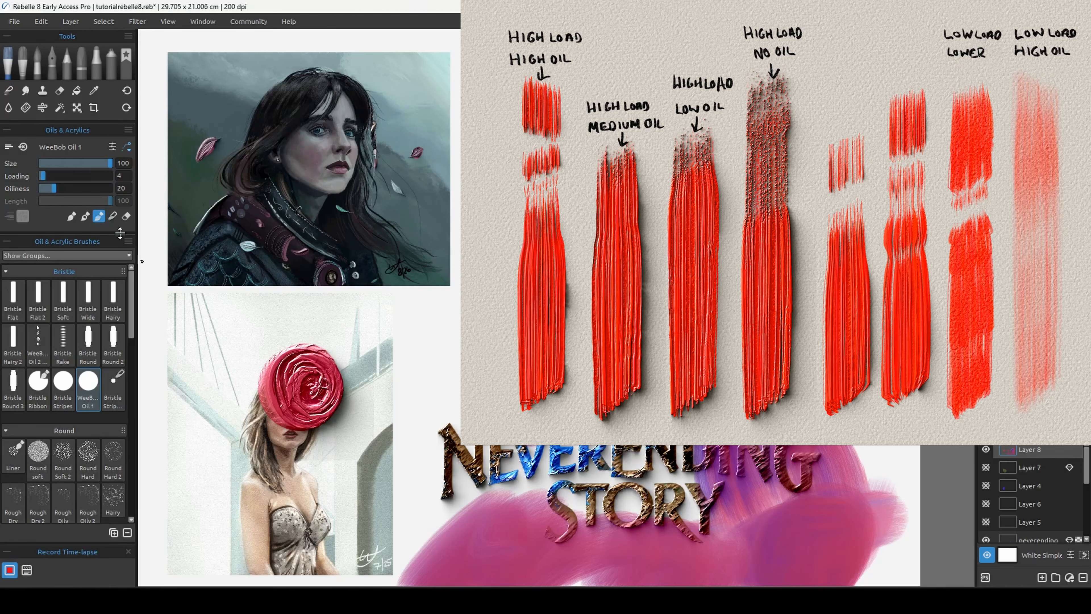
pyautogui.click(53, 176)
pyautogui.moveTo(207, 367)
pyautogui.mouseDown()
pyautogui.moveTo(193, 386)
pyautogui.moveTo(202, 369)
pyautogui.moveTo(197, 396)
pyautogui.moveTo(216, 408)
pyautogui.moveTo(216, 376)
pyautogui.moveTo(221, 391)
pyautogui.moveTo(202, 374)
pyautogui.moveTo(228, 393)
pyautogui.moveTo(206, 378)
pyautogui.moveTo(211, 406)
pyautogui.moveTo(201, 381)
pyautogui.mouseUp()
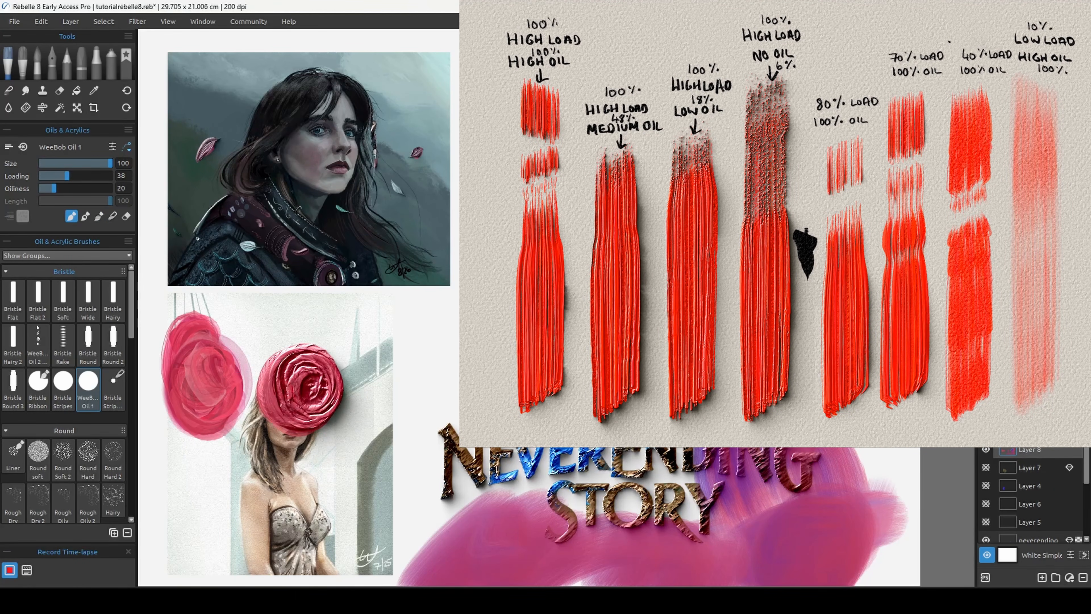
pyautogui.moveTo(71, 189); pyautogui.dragTo(112, 189)
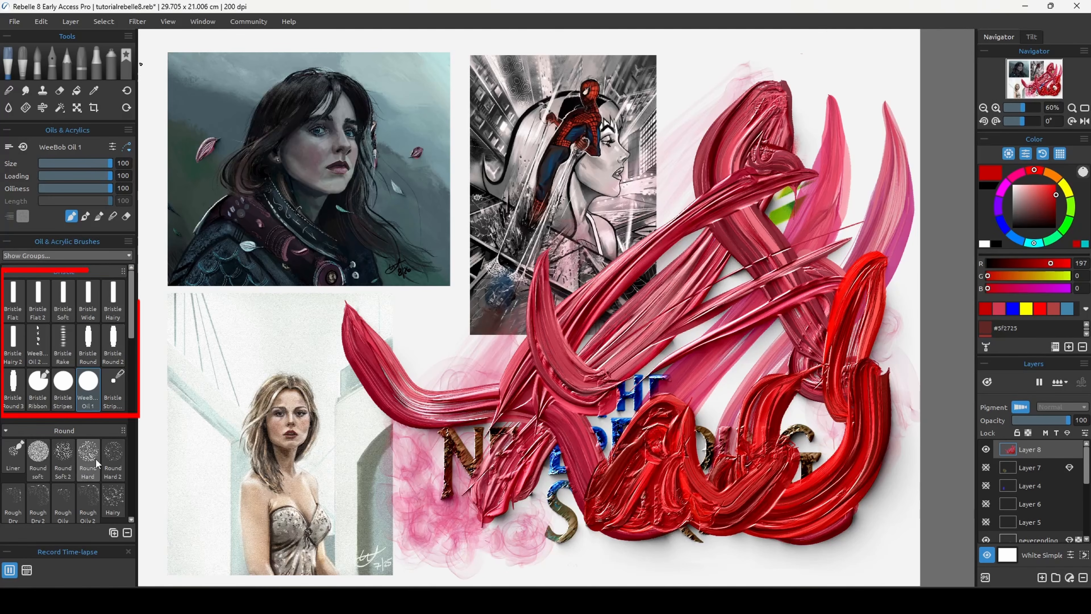
# Paint broad red strokes over the middle of the canvas with the Round Hard brush at size 40
pyautogui.click(87, 459)
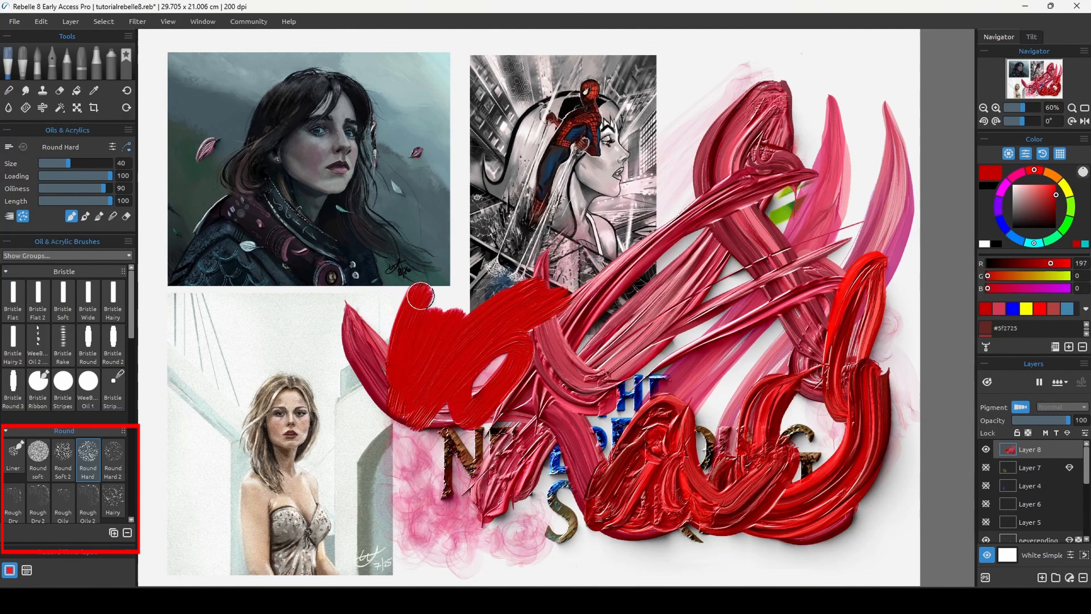
pyautogui.click(113, 387)
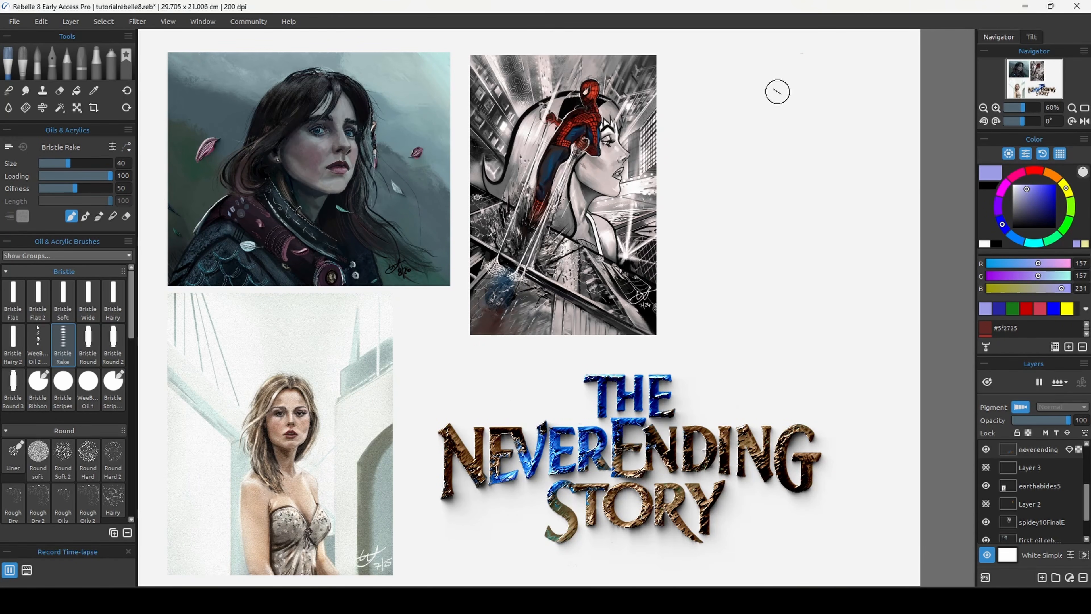
# Paint a vertical test stroke with the Bristle Rake brush and view the options for saving volumes into the brush preset
pyautogui.moveTo(775, 92); pyautogui.dragTo(768, 443)
pyautogui.click(8, 147)
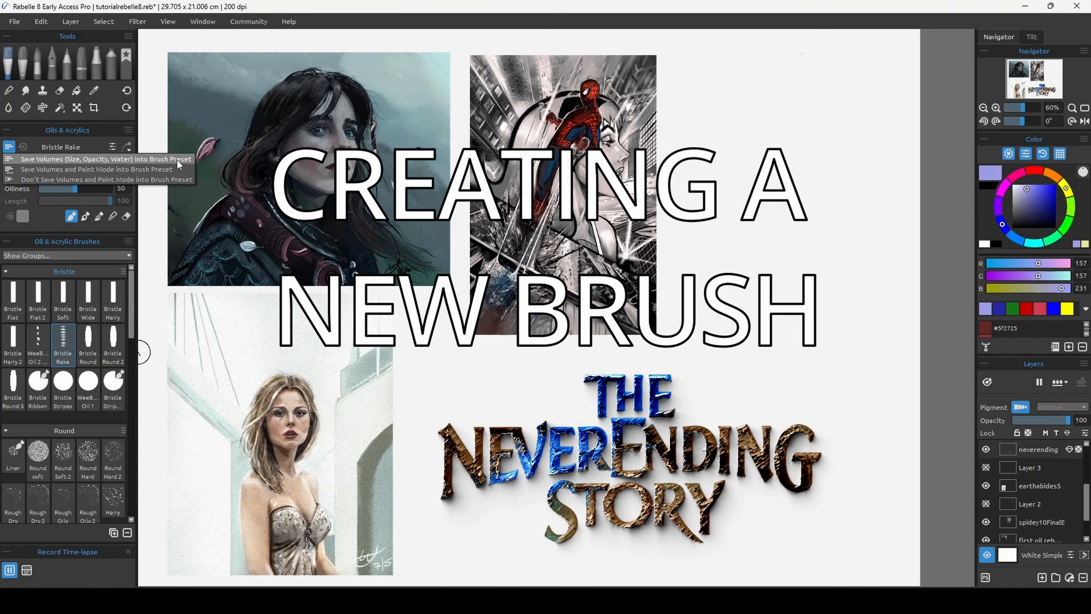
pyautogui.click(77, 146)
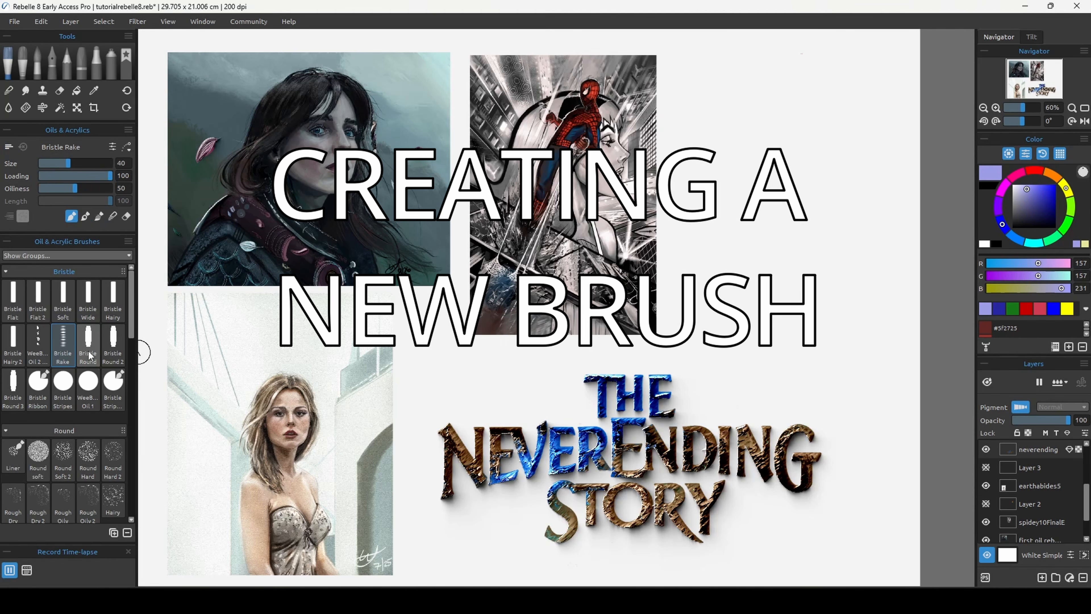
# Duplicate the Bristle Rake brush and enable Color Noise per Stroke with the hue (H) noise at 100
pyautogui.click(114, 533)
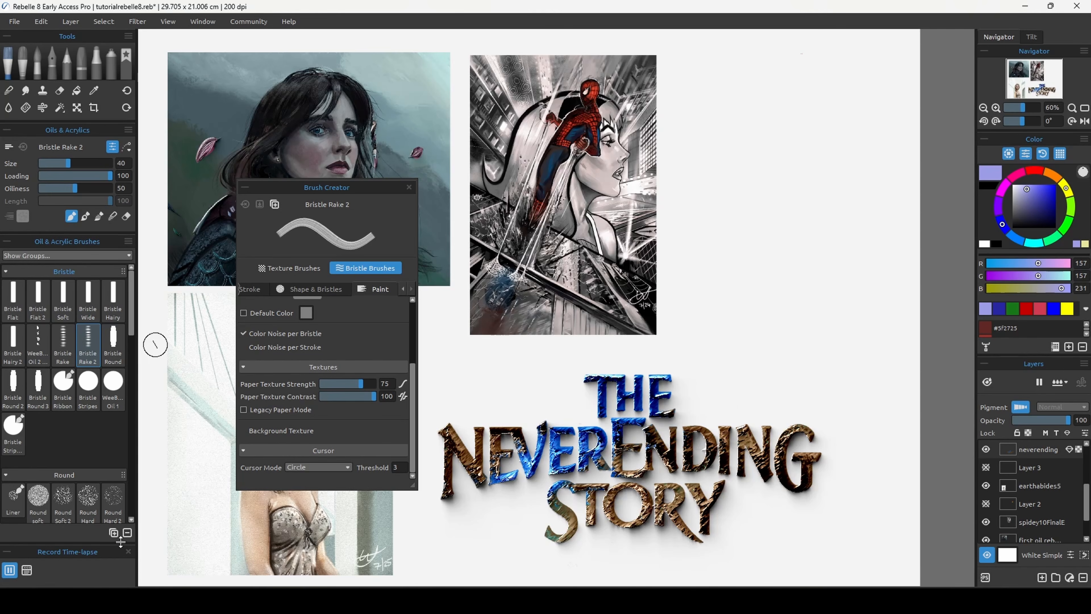
pyautogui.click(347, 346)
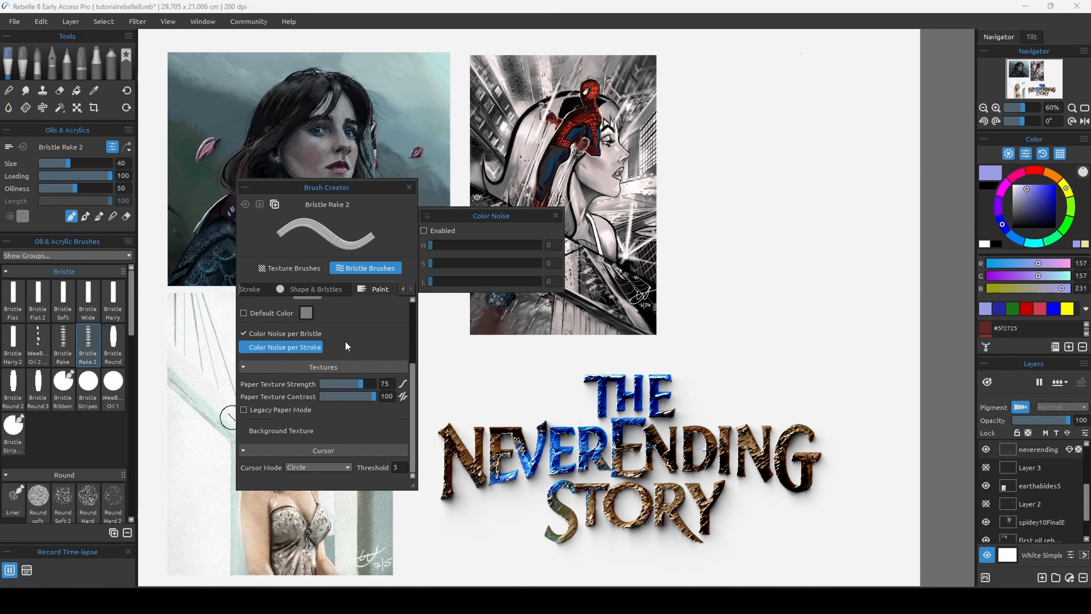
pyautogui.moveTo(464, 245); pyautogui.dragTo(542, 245)
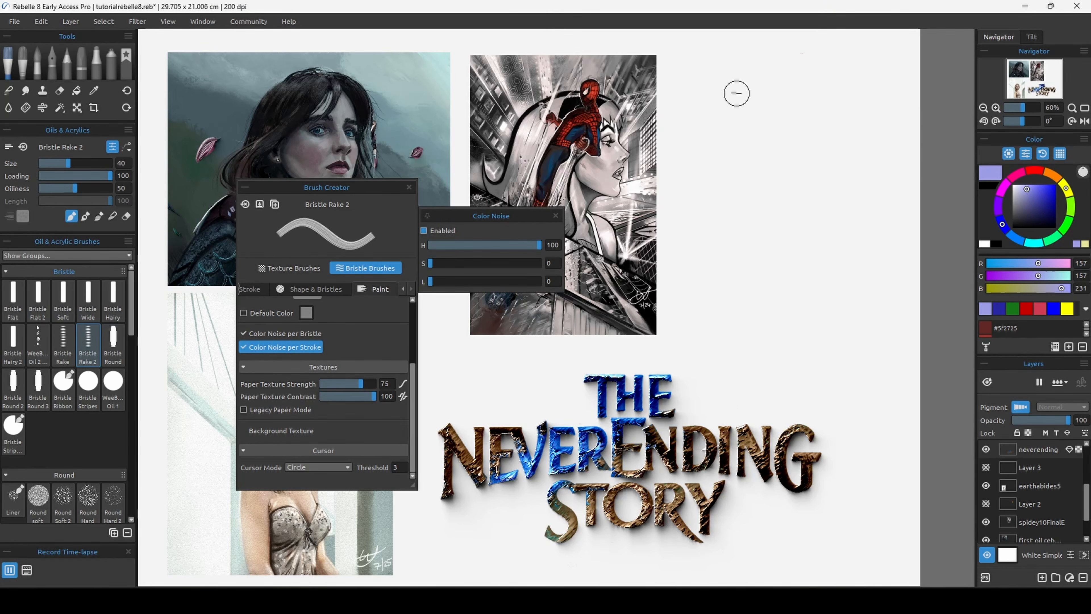
# Paint four parallel vertical strokes in the empty area right of the Spider-Man picture with the Bristle Rake 2 brush
pyautogui.moveTo(737, 103); pyautogui.dragTo(735, 378)
pyautogui.moveTo(778, 112); pyautogui.dragTo(778, 399)
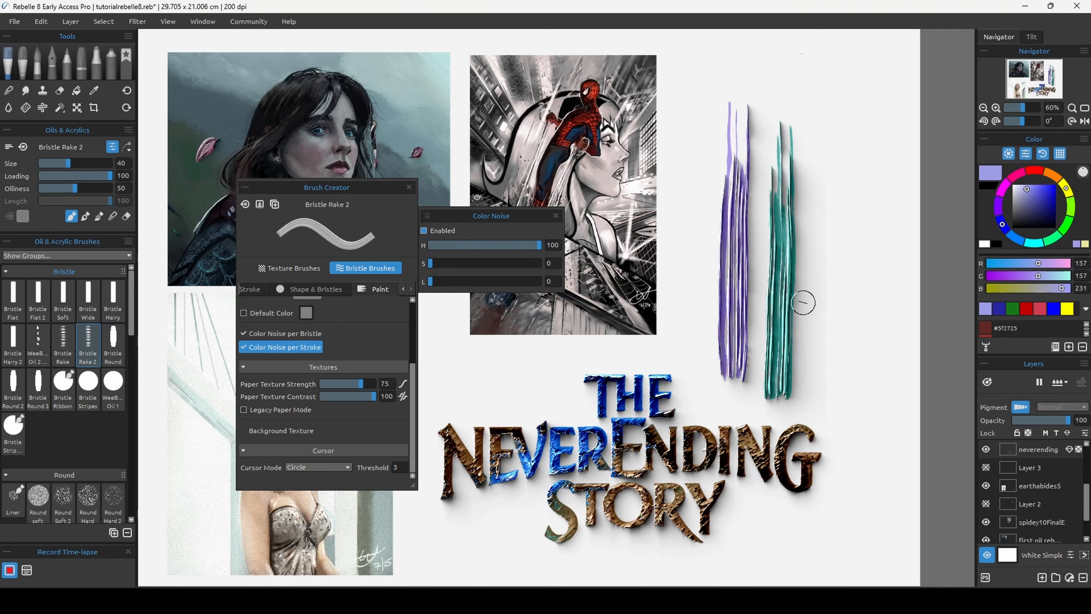
pyautogui.moveTo(826, 109); pyautogui.dragTo(821, 417)
pyautogui.moveTo(859, 116); pyautogui.dragTo(863, 397)
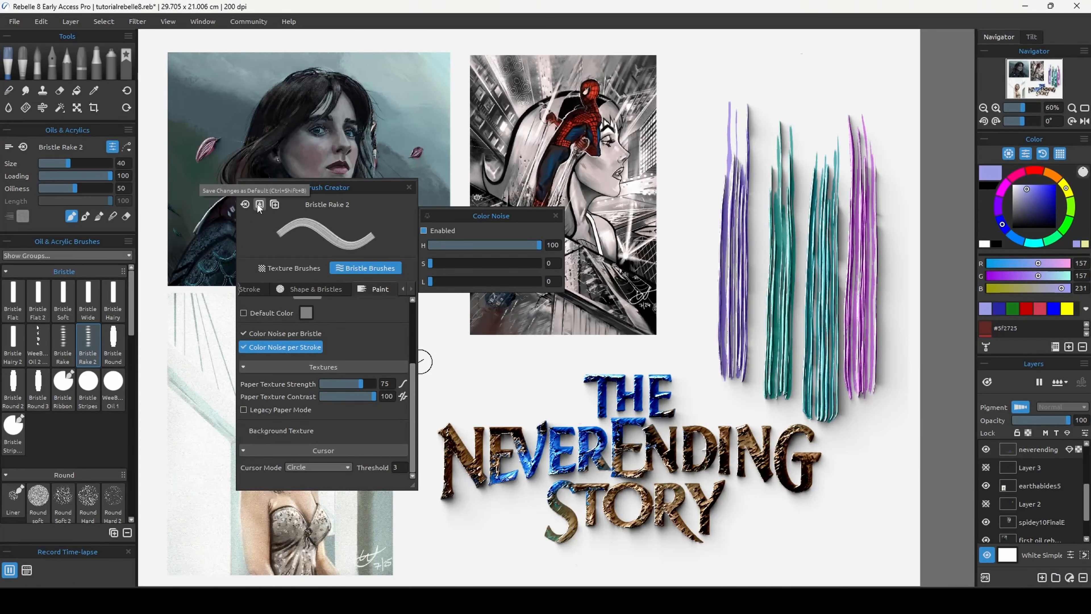
# Save the color noise changes as the brush's default and paint five shorter vertical strokes over the existing ones
pyautogui.click(261, 207)
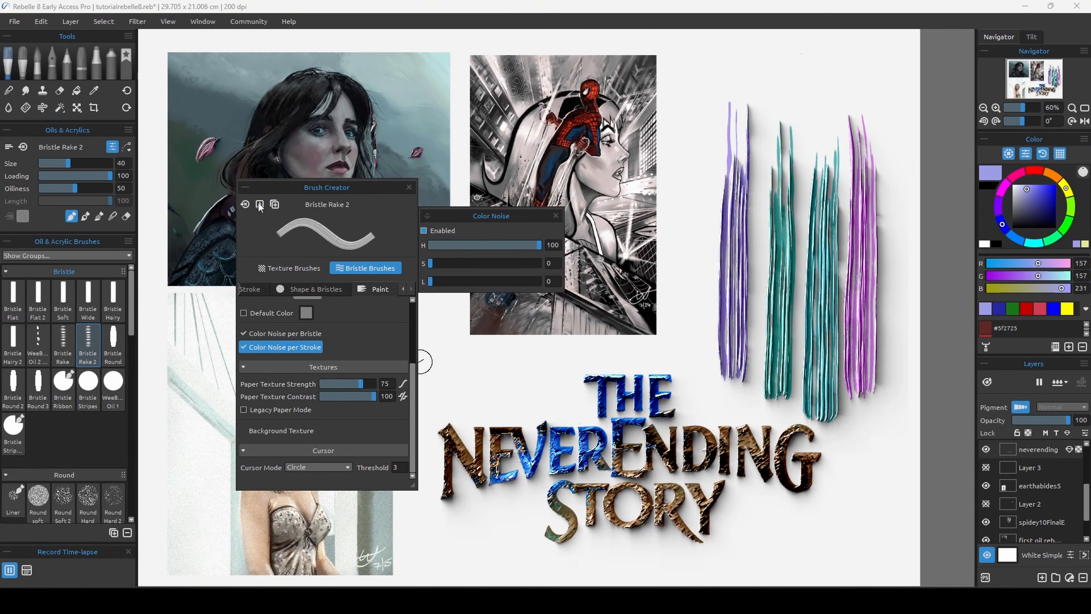
pyautogui.click(378, 361)
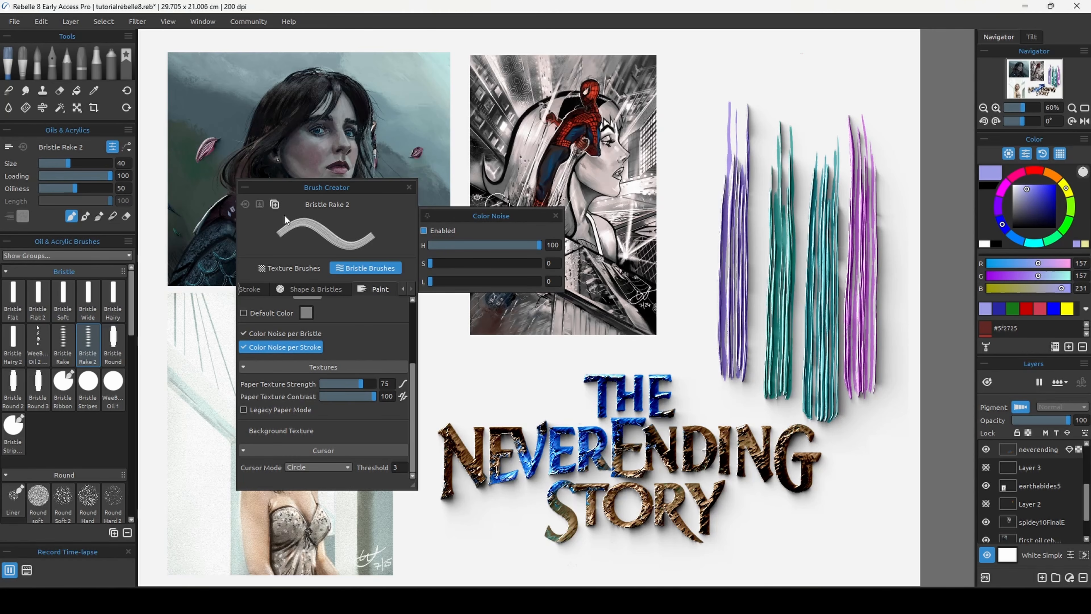
pyautogui.moveTo(751, 110); pyautogui.dragTo(747, 292)
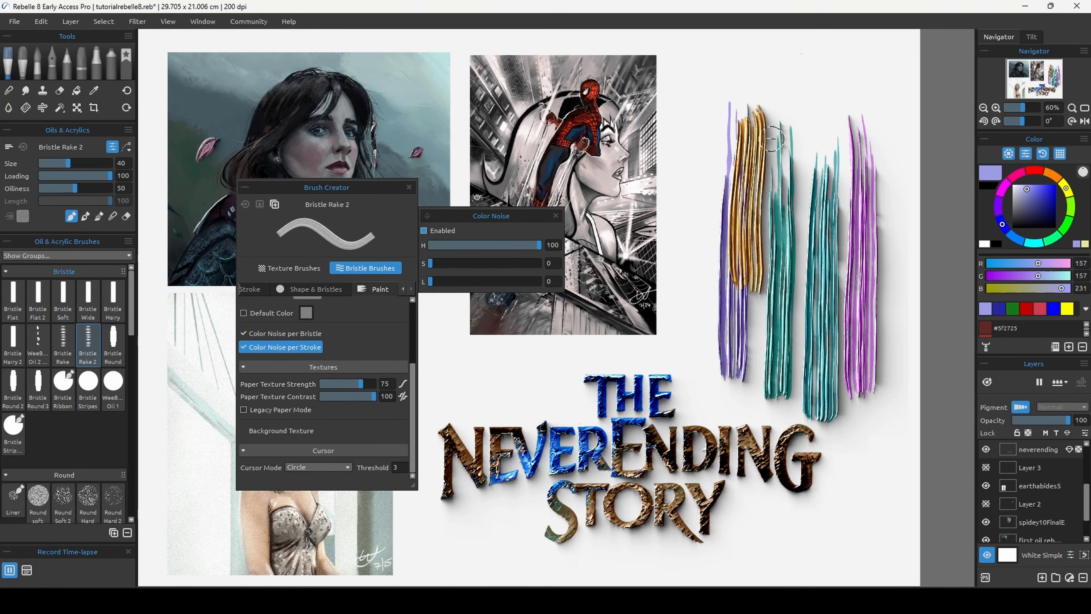
pyautogui.moveTo(788, 114); pyautogui.dragTo(786, 301)
pyautogui.moveTo(811, 91); pyautogui.dragTo(816, 241)
pyautogui.moveTo(848, 88); pyautogui.dragTo(853, 255)
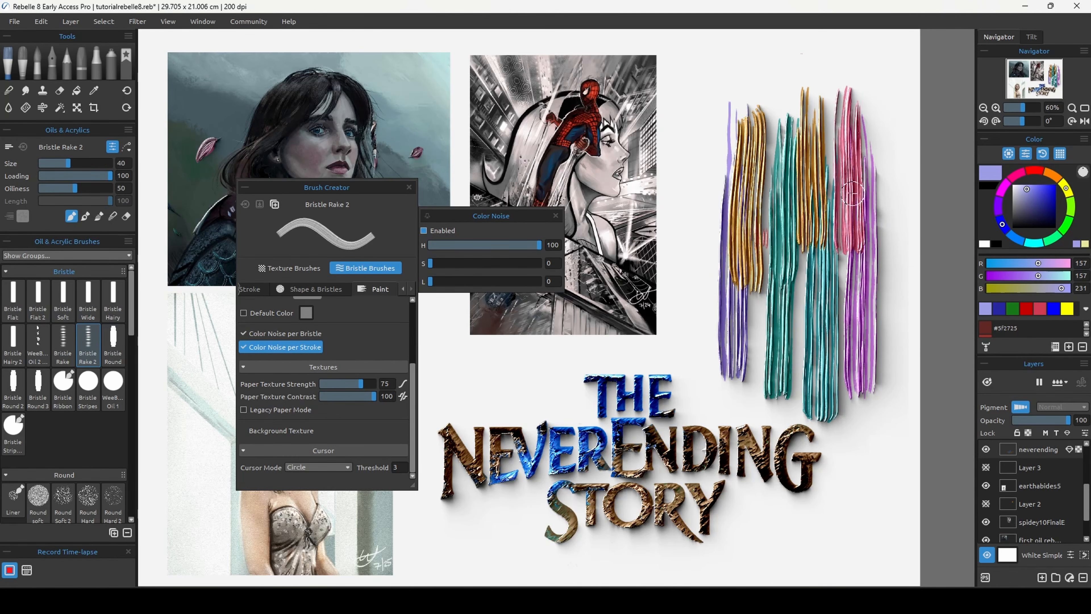
pyautogui.moveTo(889, 110); pyautogui.dragTo(884, 307)
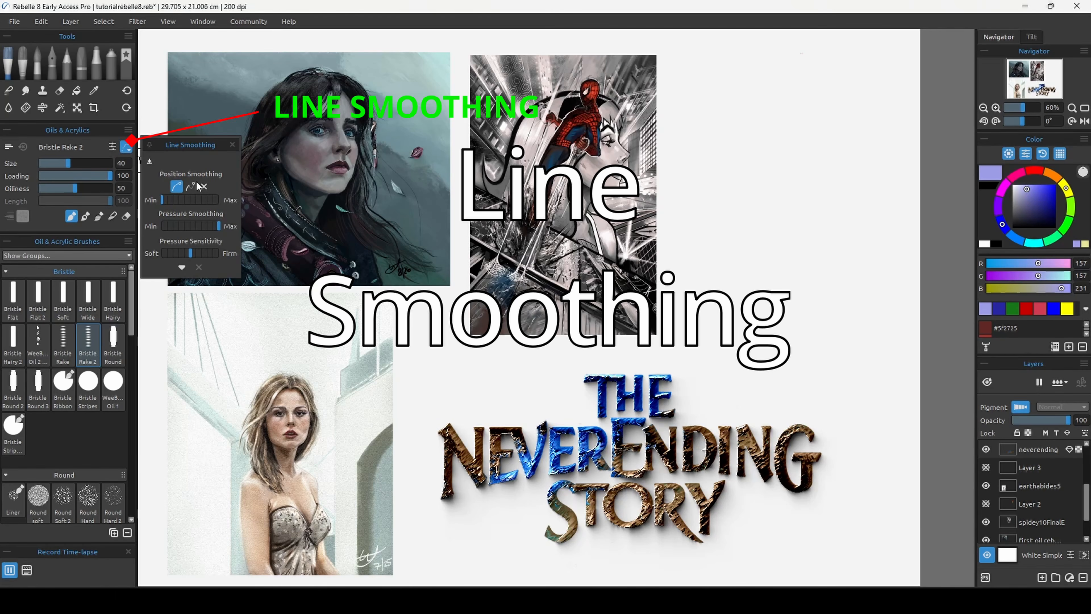
# Increase the line position smoothing and paint long curving strokes across the pictures and lettering with the Bristle Rake 2 brush
pyautogui.moveTo(170, 203); pyautogui.dragTo(199, 206)
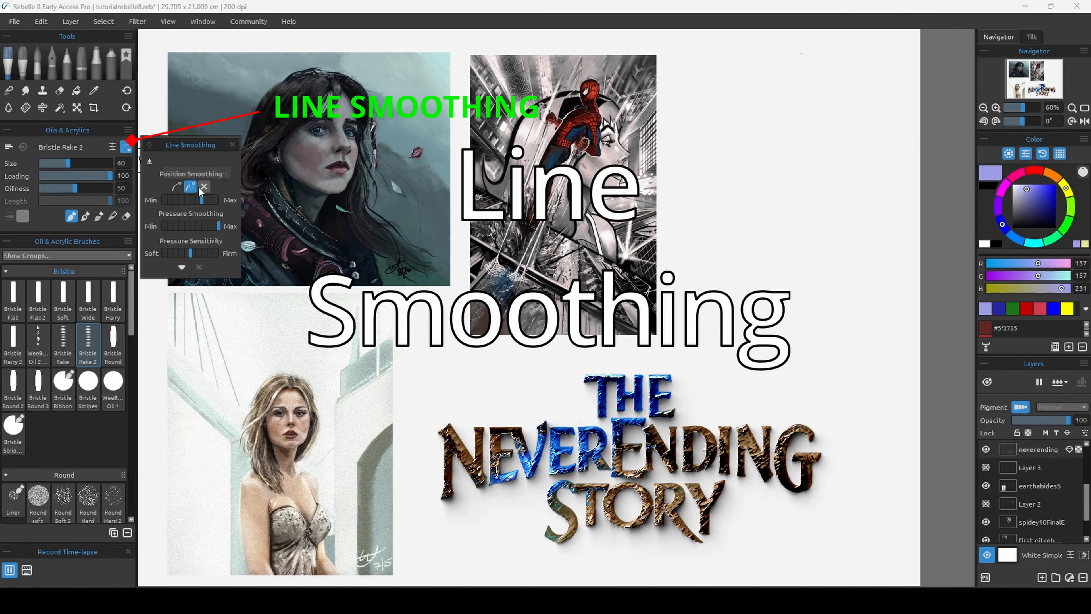
pyautogui.moveTo(300, 157)
pyautogui.mouseDown()
pyautogui.moveTo(486, 363)
pyautogui.moveTo(749, 192)
pyautogui.moveTo(831, 399)
pyautogui.mouseUp()
pyautogui.moveTo(793, 86)
pyautogui.mouseDown()
pyautogui.moveTo(840, 107)
pyautogui.moveTo(841, 230)
pyautogui.moveTo(577, 335)
pyautogui.moveTo(494, 432)
pyautogui.moveTo(547, 518)
pyautogui.mouseUp()
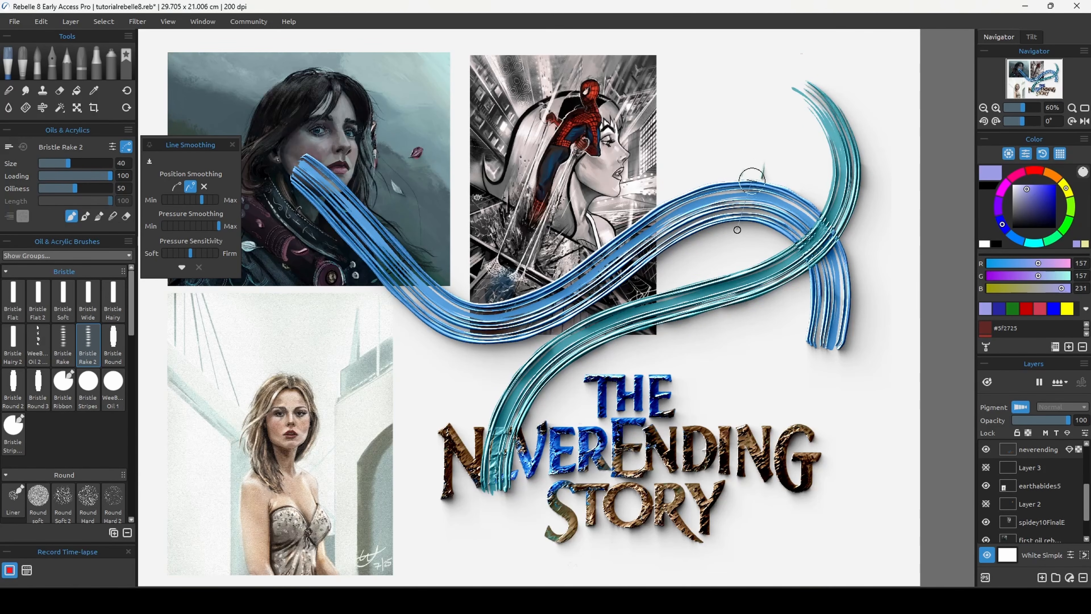
pyautogui.moveTo(737, 230); pyautogui.dragTo(678, 310)
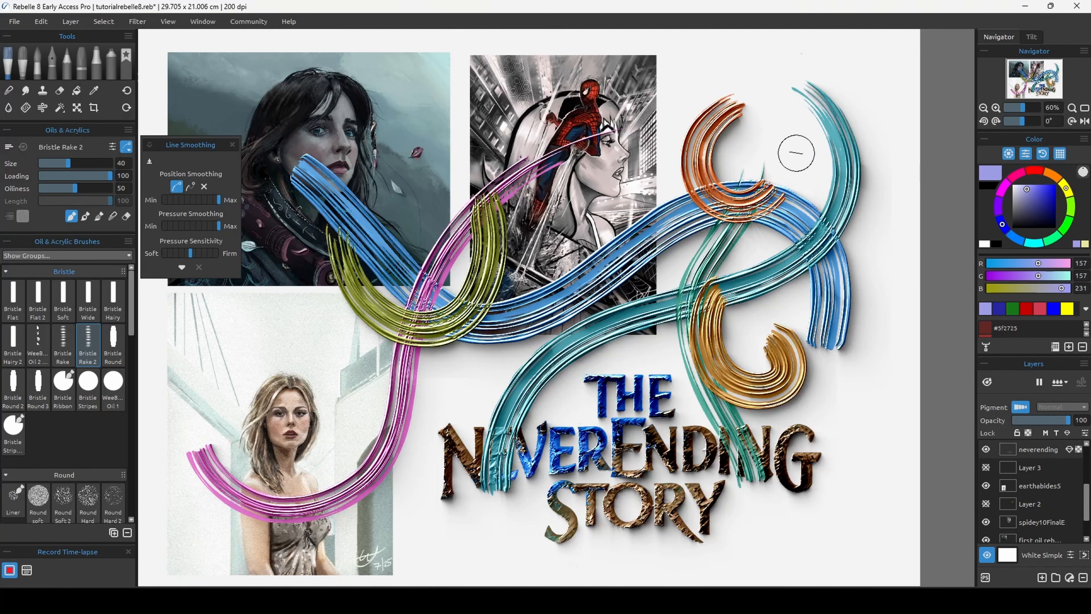
pyautogui.moveTo(792, 151); pyautogui.dragTo(759, 92)
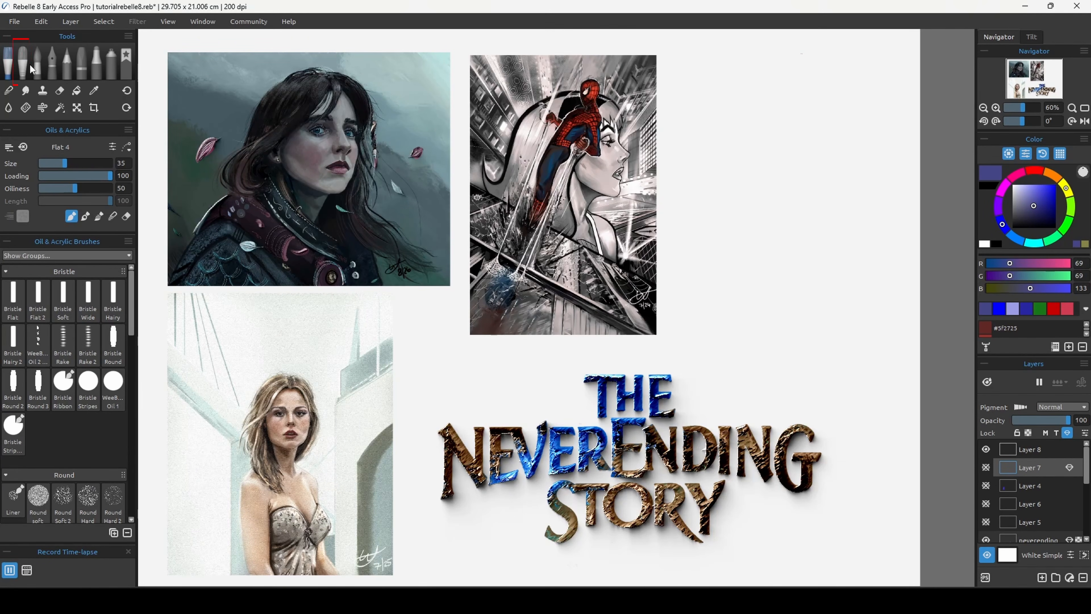
# Choose the Hairy brush from the Express Oils and enlarge it to size 100
pyautogui.click(30, 68)
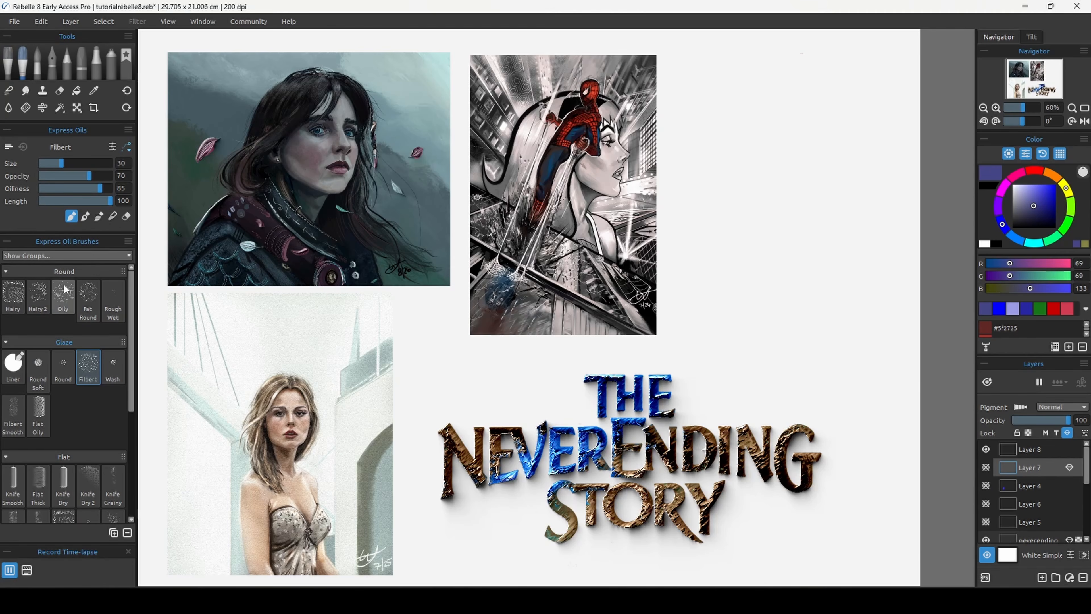
pyautogui.click(12, 296)
pyautogui.press(']')
pyautogui.press(']')
pyautogui.press(']')
pyautogui.press(']')
pyautogui.press(']')
pyautogui.press(']')
pyautogui.press(']')
pyautogui.press(']')
pyautogui.press(']')
pyautogui.press(']')
pyautogui.press(']')
pyautogui.press(']')
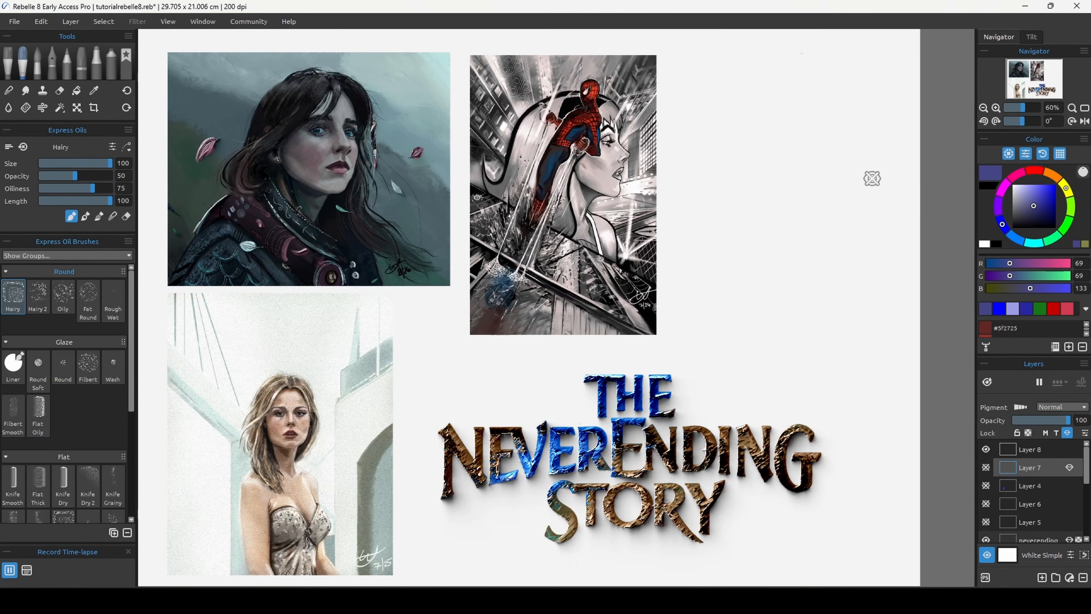
# Paint blue-violet patches on Layer 8 right of the Spider-Man picture and over the "THE NEVERENDING STORY" lettering
pyautogui.click(1027, 454)
pyautogui.moveTo(815, 333)
pyautogui.mouseDown()
pyautogui.moveTo(831, 237)
pyautogui.moveTo(834, 255)
pyautogui.moveTo(796, 309)
pyautogui.mouseUp()
pyautogui.moveTo(773, 111)
pyautogui.mouseDown()
pyautogui.moveTo(752, 240)
pyautogui.moveTo(808, 120)
pyautogui.moveTo(744, 306)
pyautogui.mouseUp()
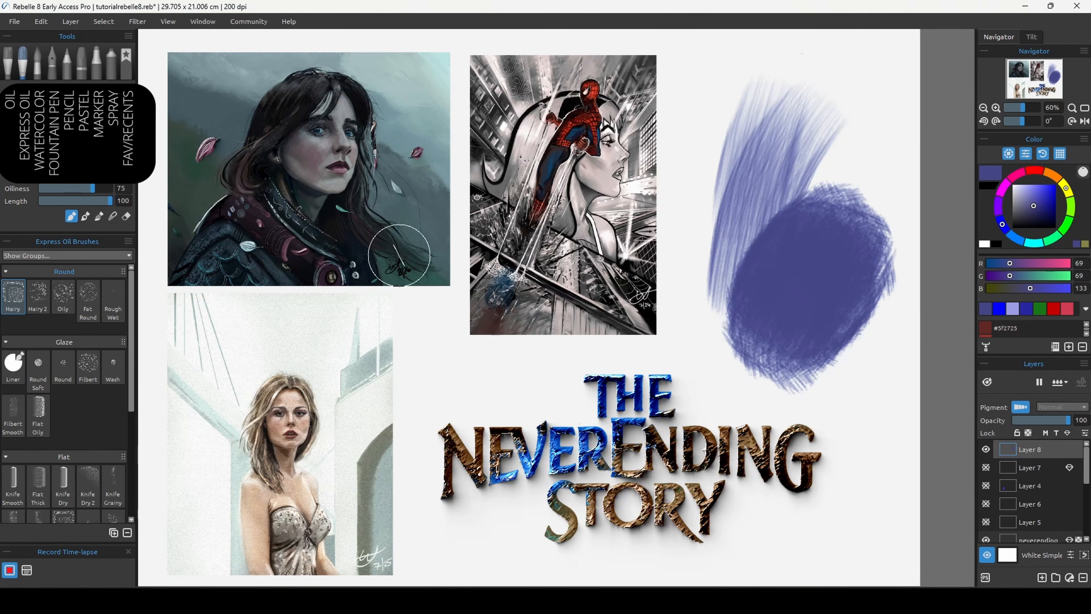
pyautogui.moveTo(584, 378)
pyautogui.mouseDown()
pyautogui.moveTo(572, 537)
pyautogui.moveTo(610, 409)
pyautogui.moveTo(560, 476)
pyautogui.moveTo(494, 451)
pyautogui.moveTo(464, 494)
pyautogui.moveTo(429, 430)
pyautogui.mouseUp()
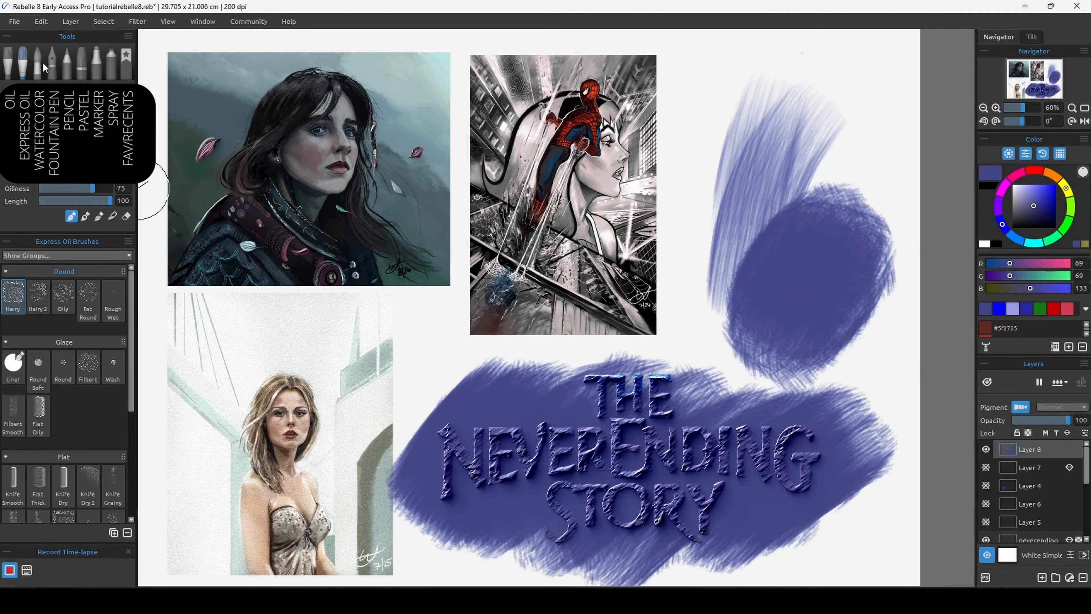
# Draw a thick curved stroke across the blonde woman's picture toward the lettering with the Reed Pen ink brush
pyautogui.click(42, 65)
pyautogui.click(52, 64)
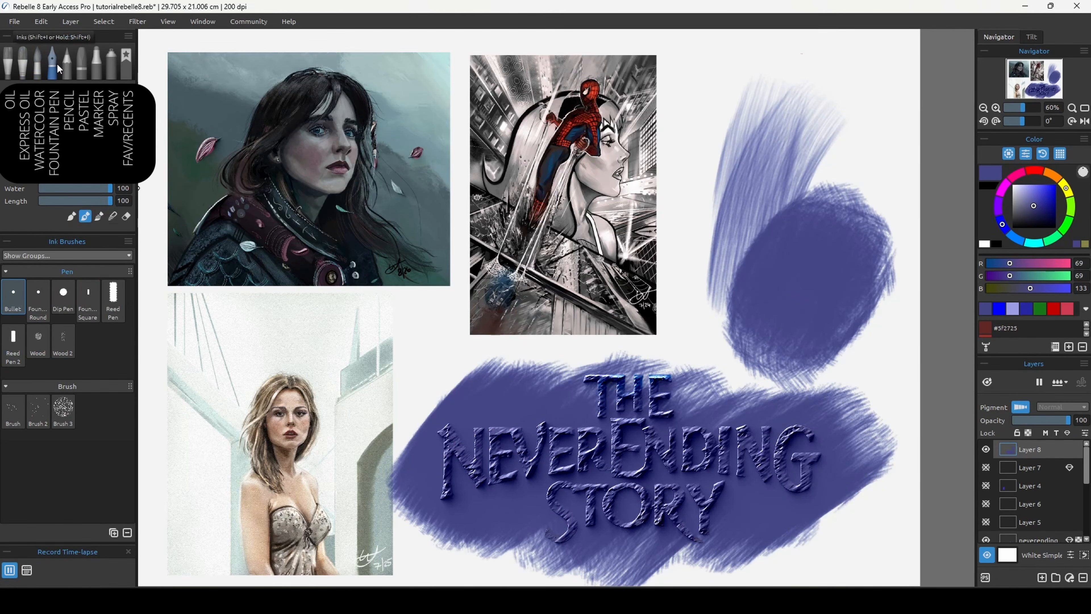
pyautogui.click(114, 298)
pyautogui.moveTo(184, 287)
pyautogui.mouseDown()
pyautogui.moveTo(313, 448)
pyautogui.moveTo(451, 477)
pyautogui.mouseUp()
# Select the Fountain Square ink brush and clear the paint from Layer 8
pyautogui.click(88, 298)
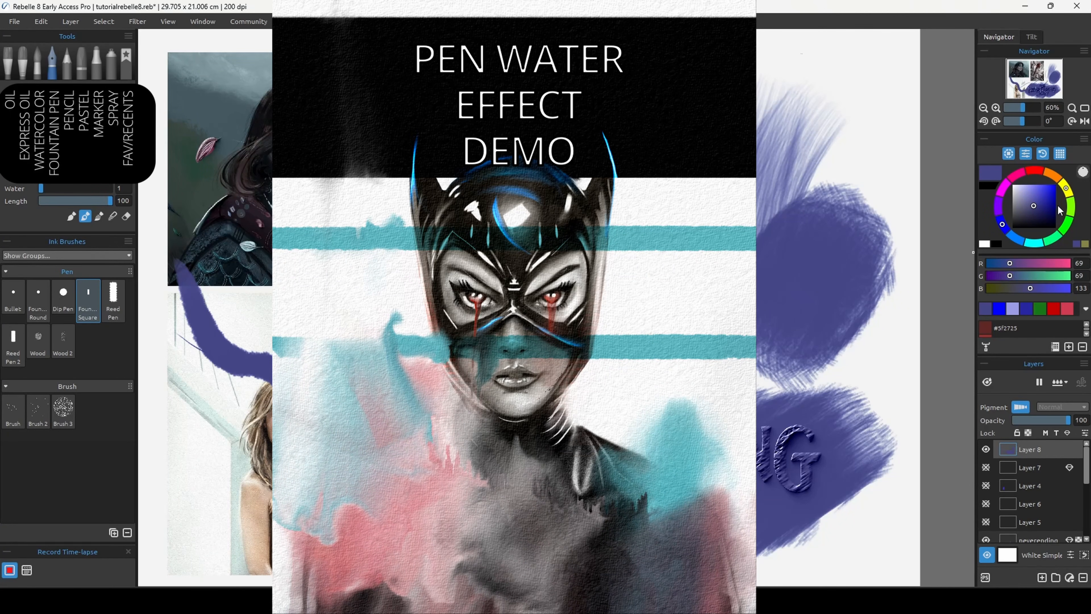
pyautogui.press('Delete')
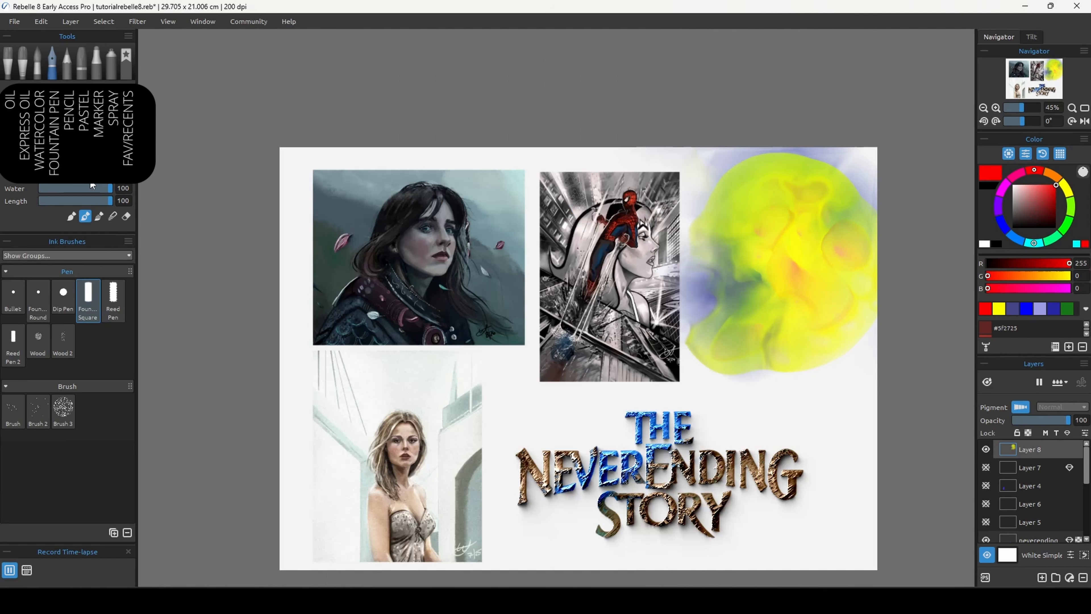
# Try red strokes across the middle of the canvas with the Powder pencil brush from Dry Media, and undo them
pyautogui.click(66, 64)
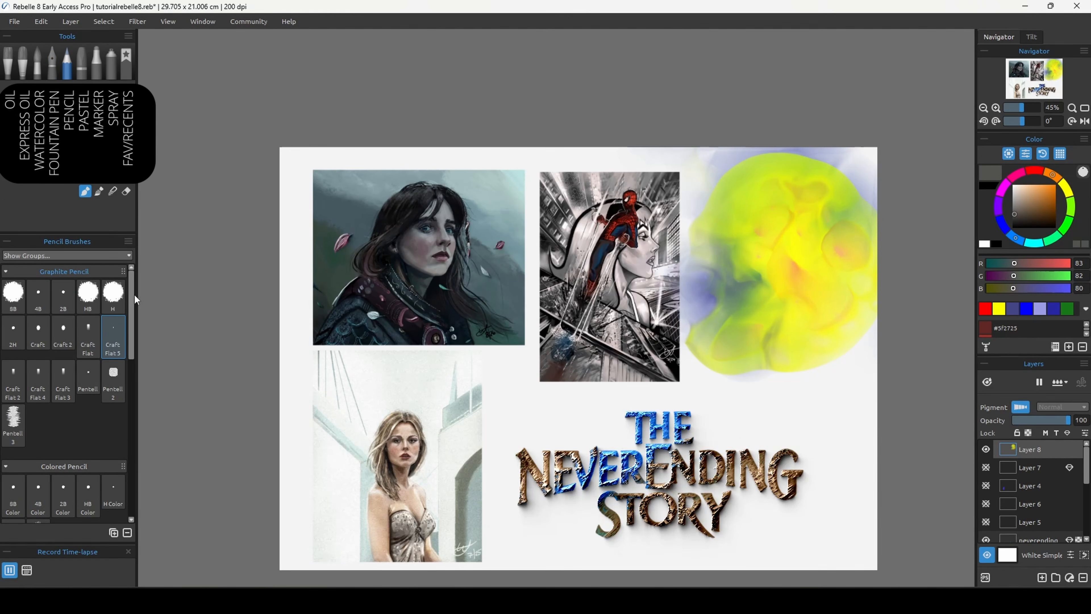
pyautogui.moveTo(134, 295); pyautogui.dragTo(125, 471)
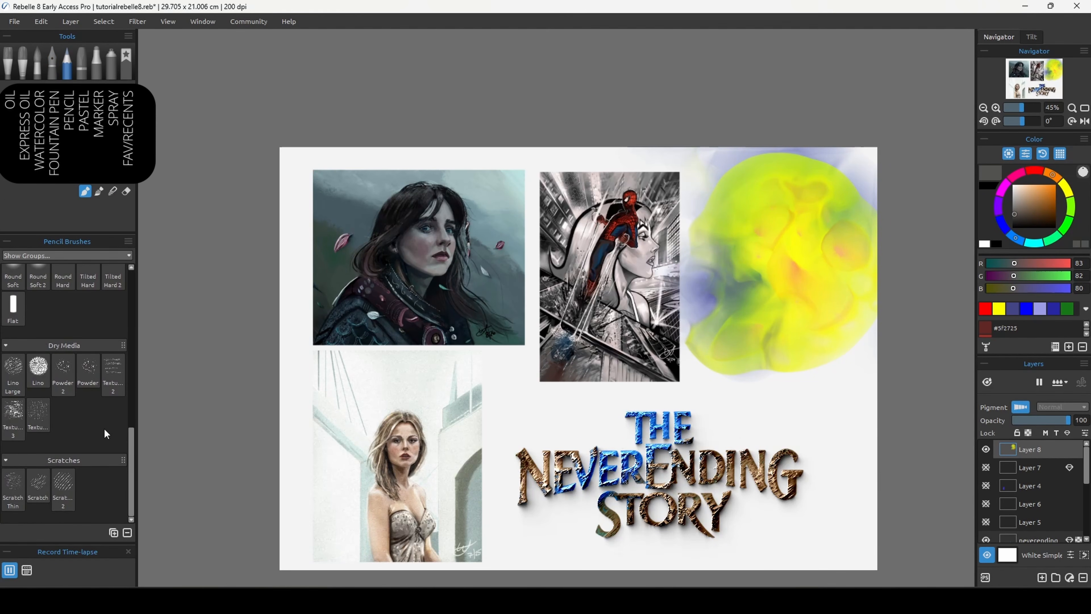
pyautogui.click(88, 371)
pyautogui.moveTo(415, 333)
pyautogui.mouseDown()
pyautogui.moveTo(596, 278)
pyautogui.moveTo(559, 424)
pyautogui.mouseUp()
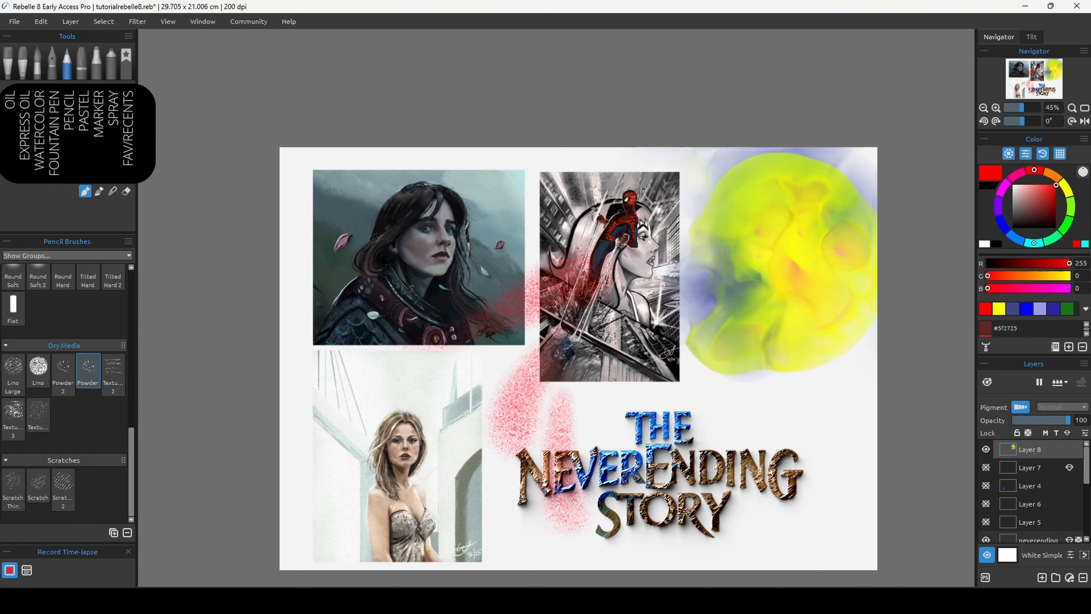
pyautogui.hotkey('ctrl', 'z')
pyautogui.hotkey('ctrl', 'z')
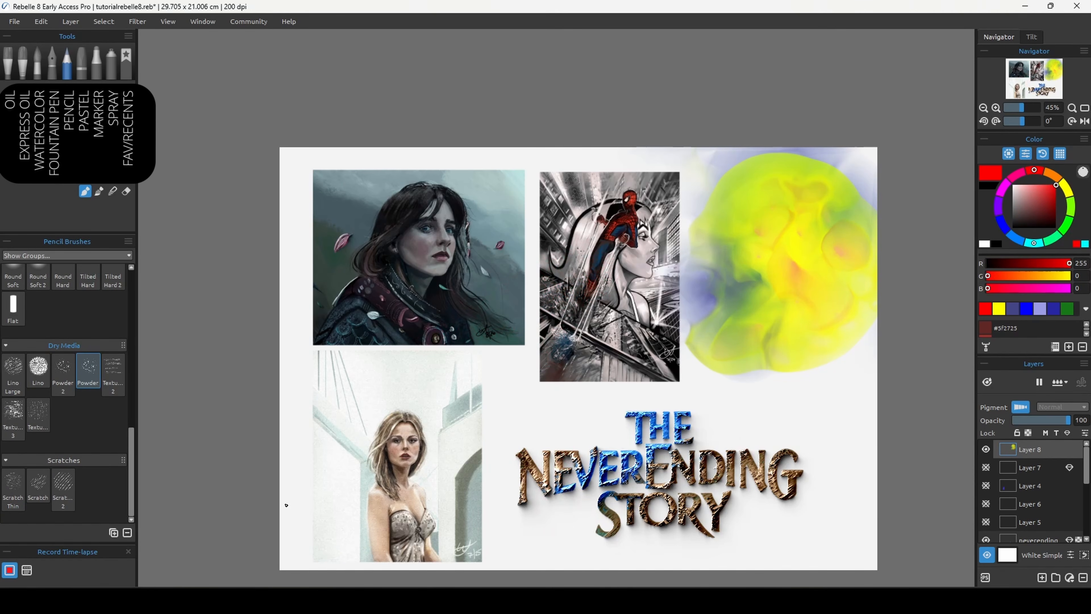
# Draw a wavy red stroke between the two women's portraits toward the lettering with the textured Dry Media brush numbered 2
pyautogui.click(113, 374)
pyautogui.moveTo(283, 374)
pyautogui.mouseDown()
pyautogui.moveTo(384, 326)
pyautogui.moveTo(594, 428)
pyautogui.mouseUp()
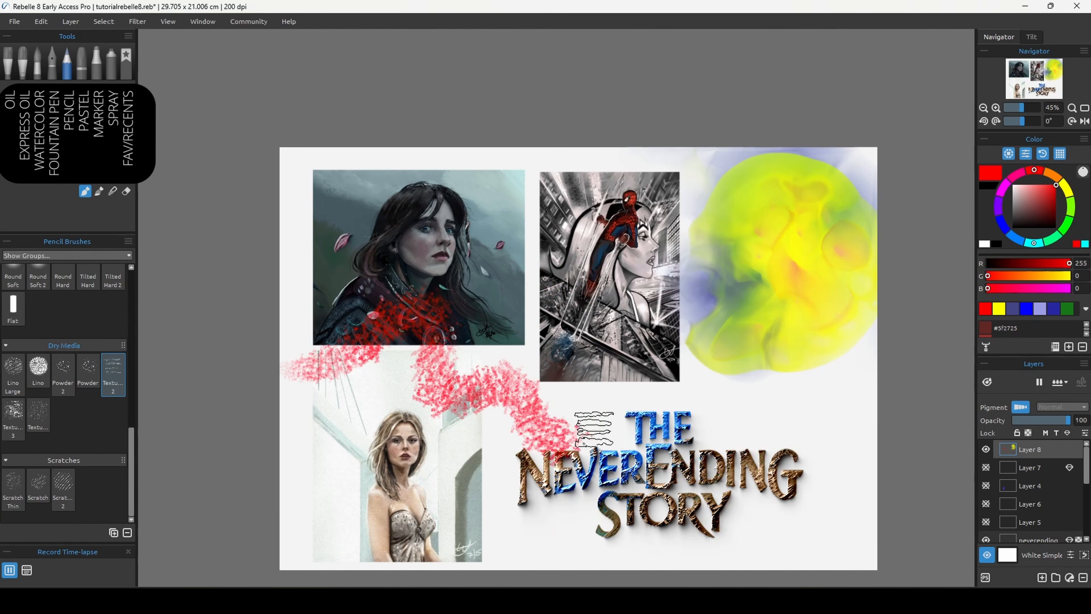
# Undo the wavy textured pencil stroke and paint a thick red stroke from the yellow blob toward the lettering with a Pastel brush
pyautogui.hotkey('ctrl', 'z')
pyautogui.click(83, 71)
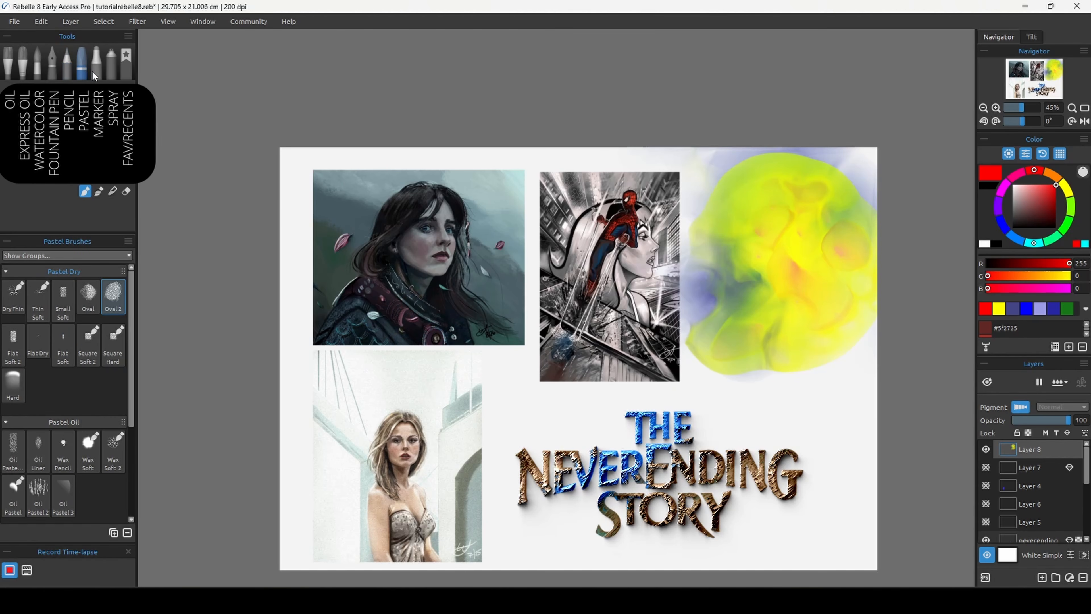
pyautogui.moveTo(799, 337)
pyautogui.mouseDown()
pyautogui.moveTo(757, 419)
pyautogui.moveTo(762, 447)
pyautogui.moveTo(804, 357)
pyautogui.moveTo(792, 403)
pyautogui.moveTo(826, 354)
pyautogui.mouseUp()
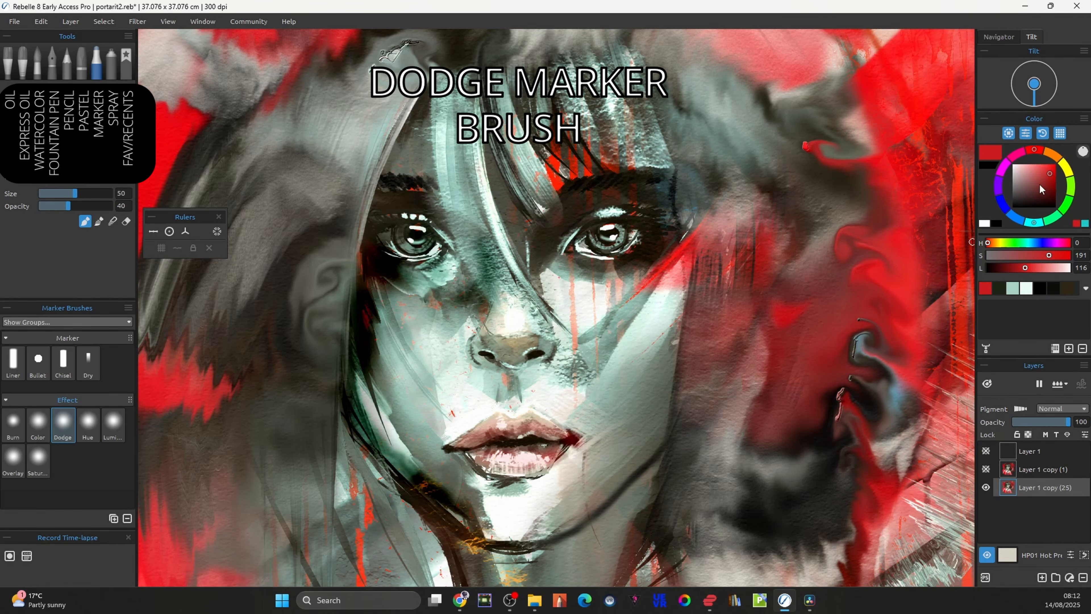
# Tint the red-and-teal portrait's eyes yellow at hue 60 and its cheeks magenta at hue 300 with the Hue marker brush
pyautogui.moveTo(1034, 150); pyautogui.dragTo(1066, 168)
pyautogui.moveTo(402, 240); pyautogui.dragTo(432, 244)
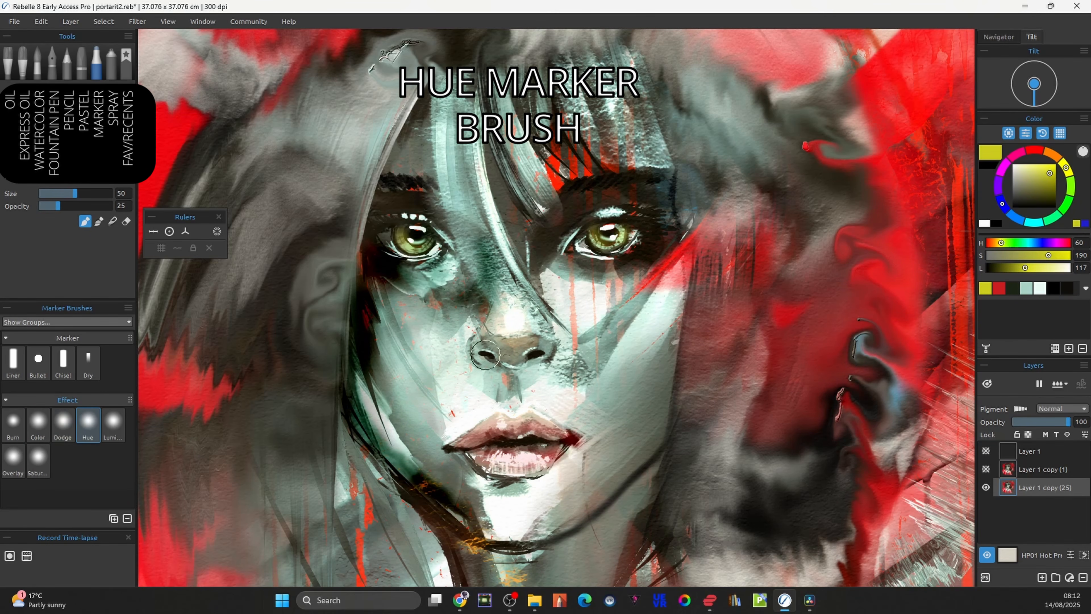
pyautogui.moveTo(1002, 243); pyautogui.dragTo(1055, 243)
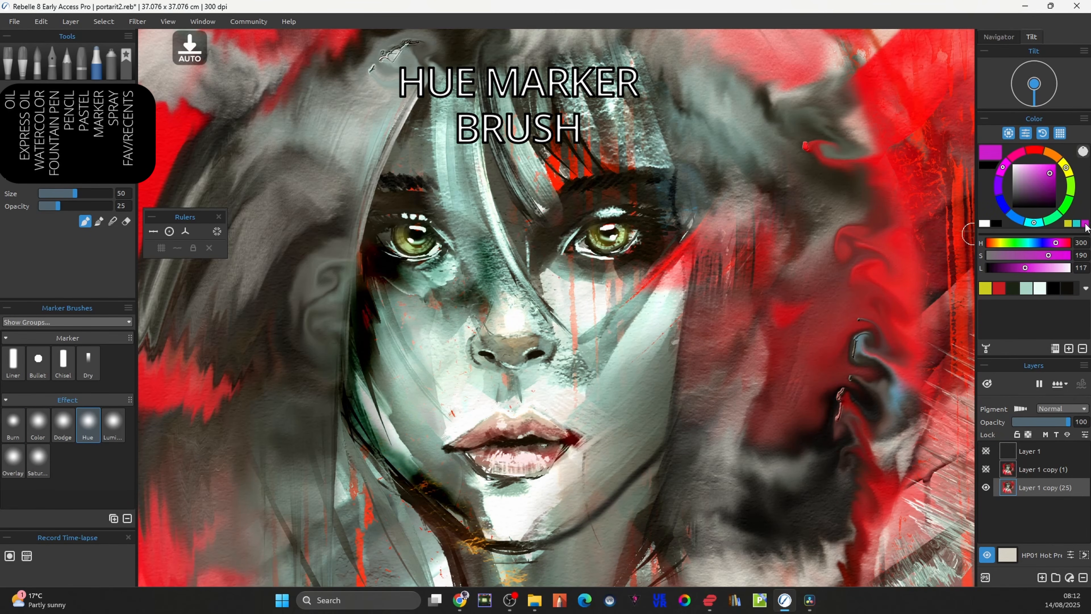
pyautogui.moveTo(604, 365); pyautogui.dragTo(575, 380)
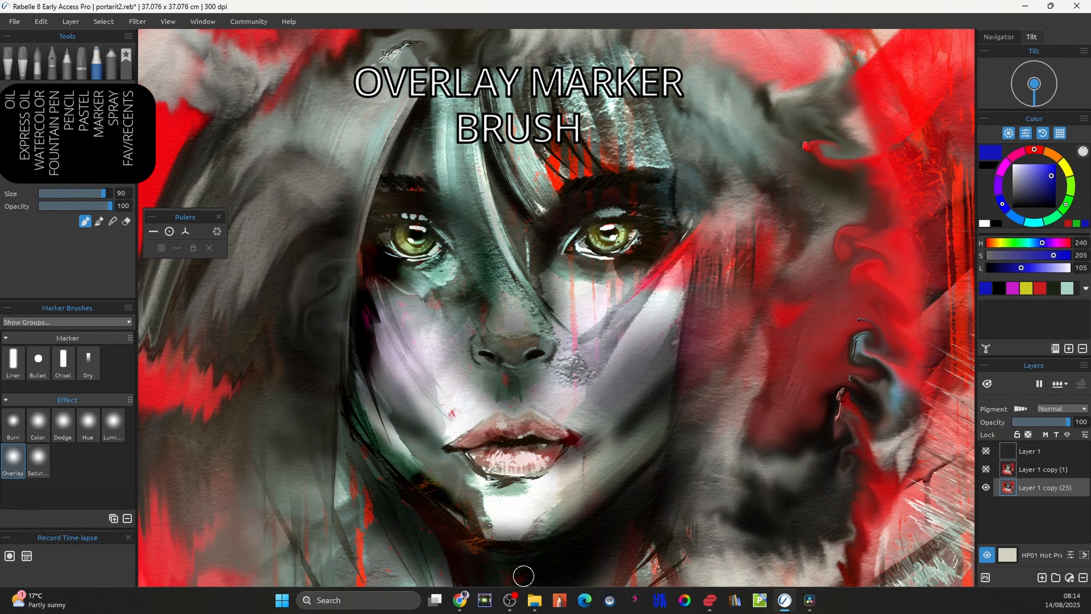
# Paint a blue stroke from the portrait's neck up toward the jaw with the Overlay marker brush at size 90 and opacity 100
pyautogui.moveTo(523, 576); pyautogui.dragTo(621, 451)
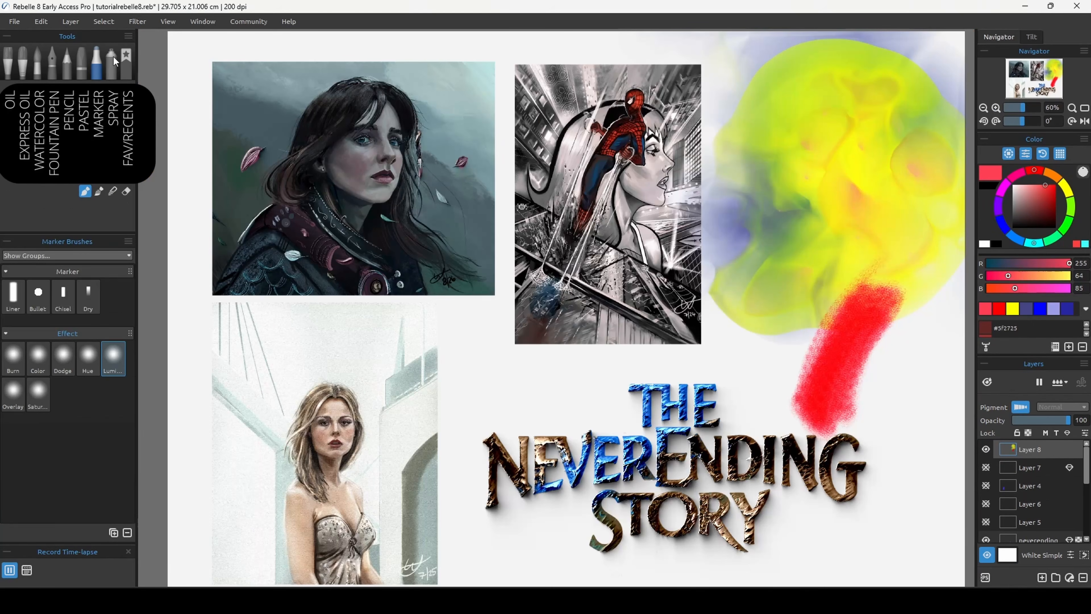
# Copy the Textured 2 pencil brush preset to the favorite brushes
pyautogui.click(113, 61)
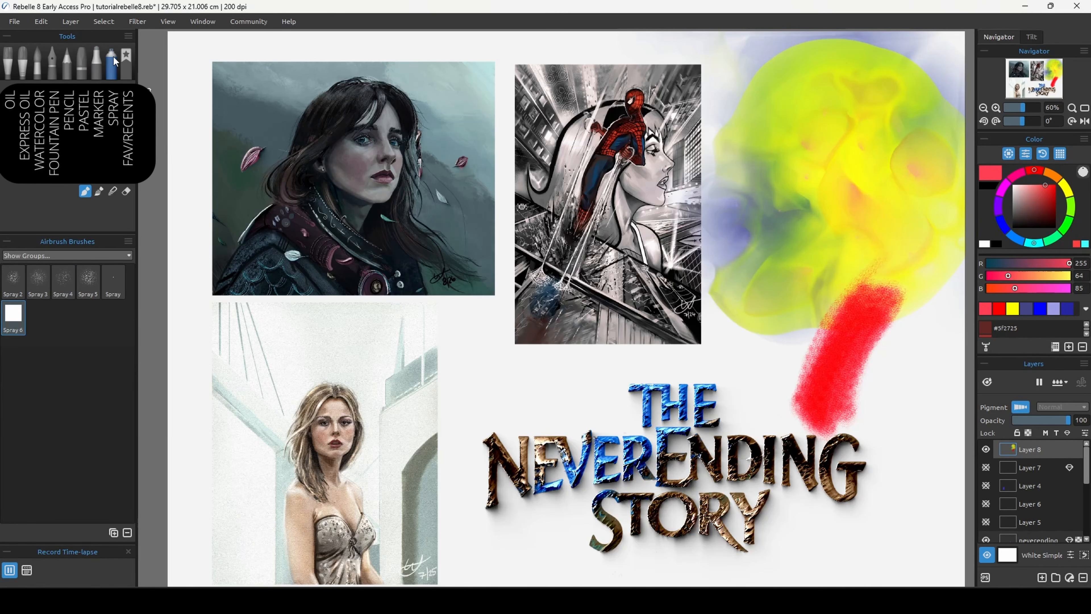
pyautogui.click(124, 70)
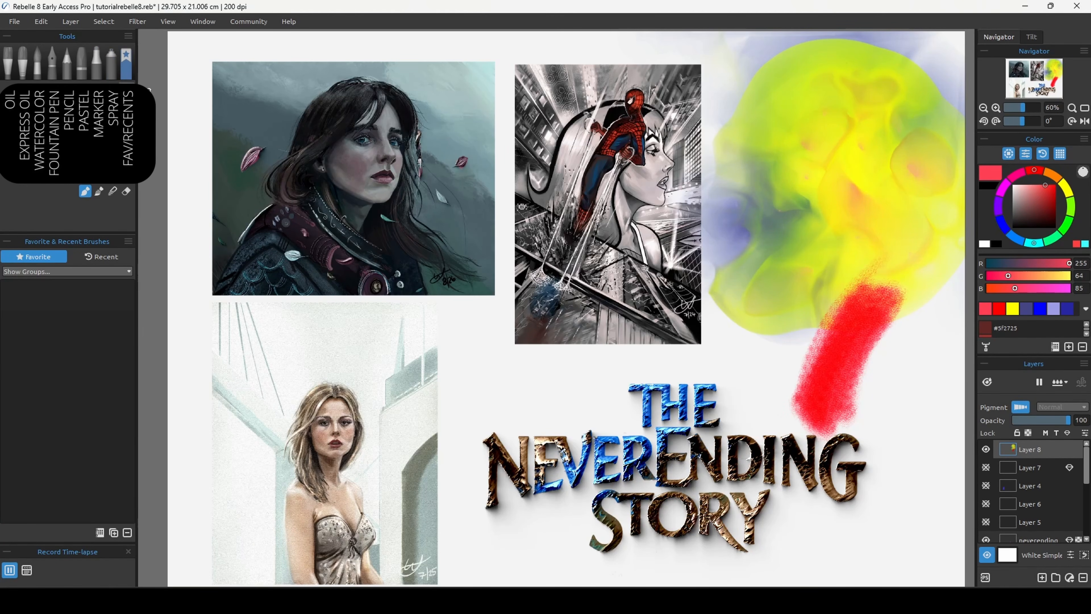
pyautogui.click(67, 67)
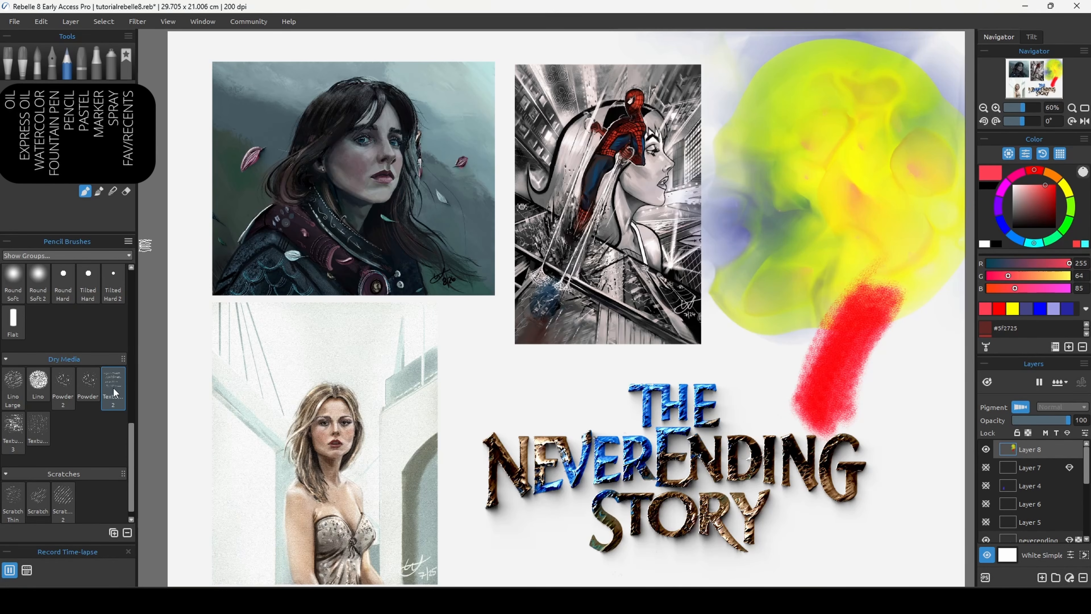
pyautogui.click(128, 241)
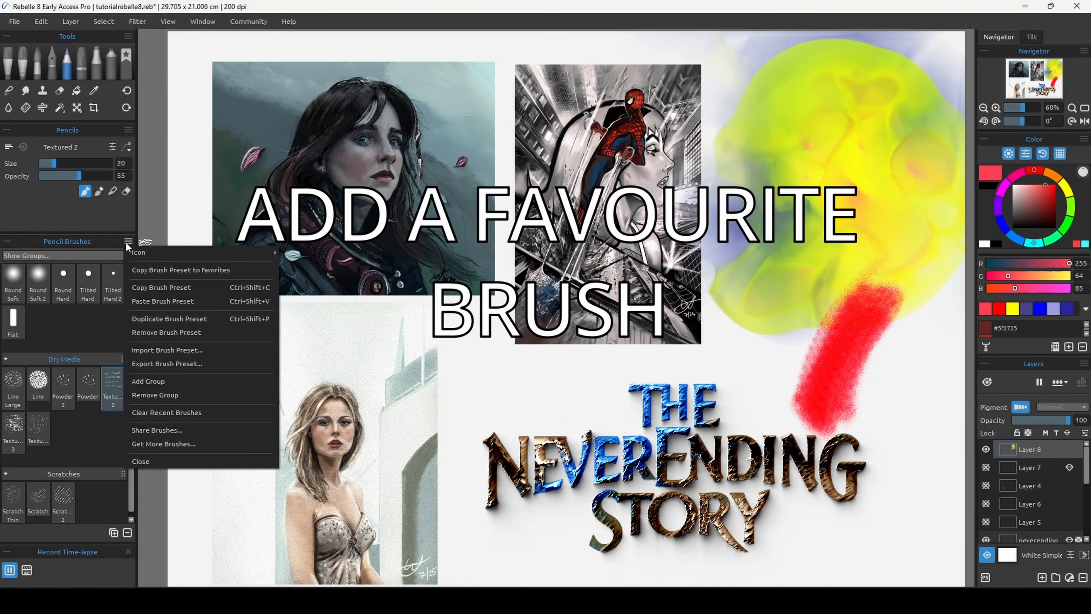
pyautogui.click(152, 268)
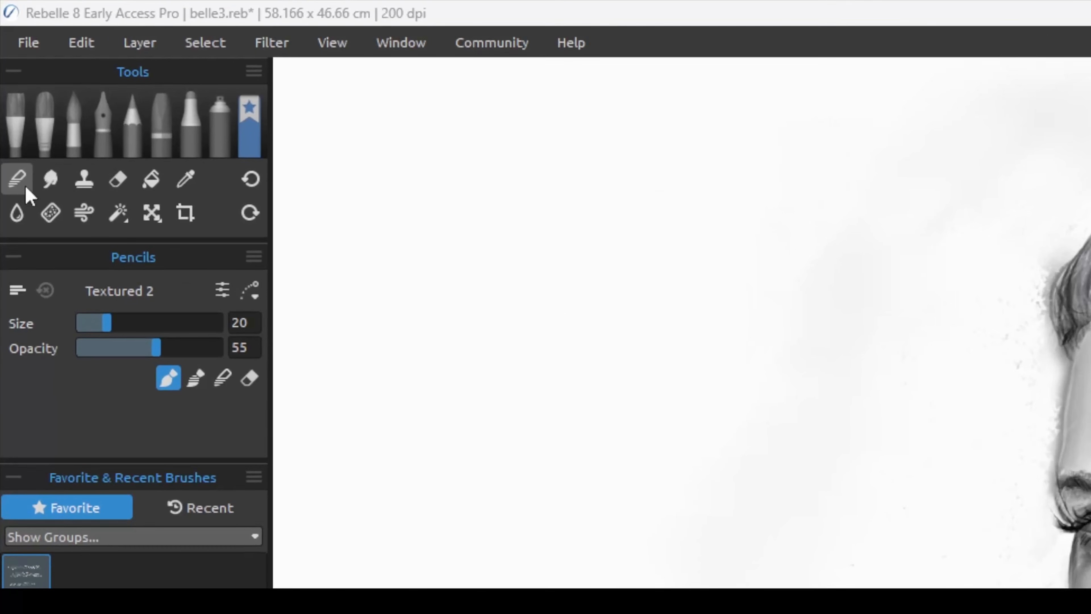
# Try blending the portrait's edge beside the forehead with the Dots blend brush at size 60, and undo the strokes
pyautogui.click(26, 188)
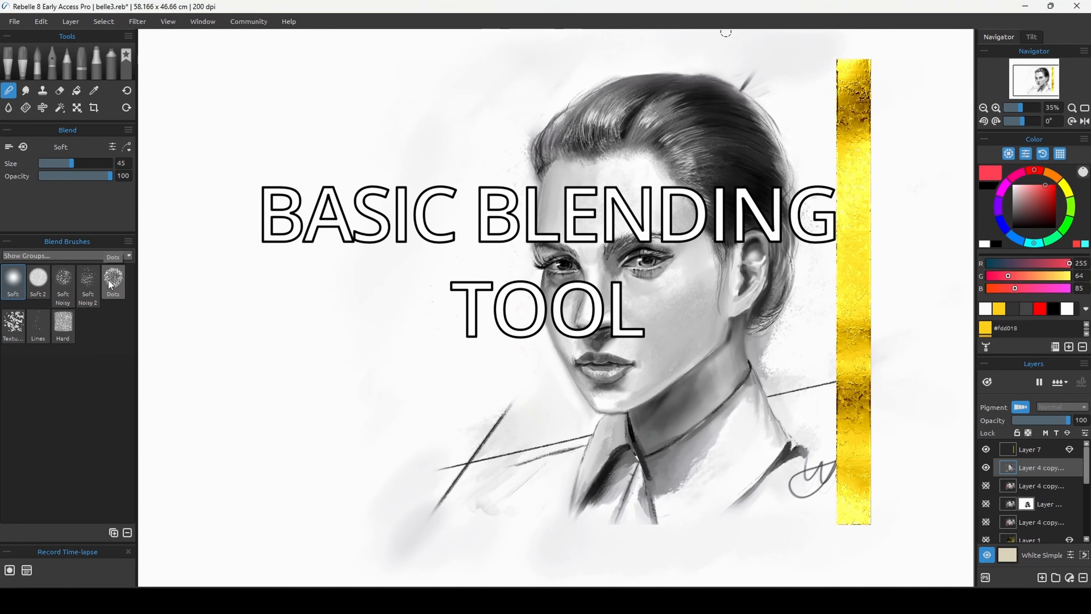
pyautogui.click(108, 280)
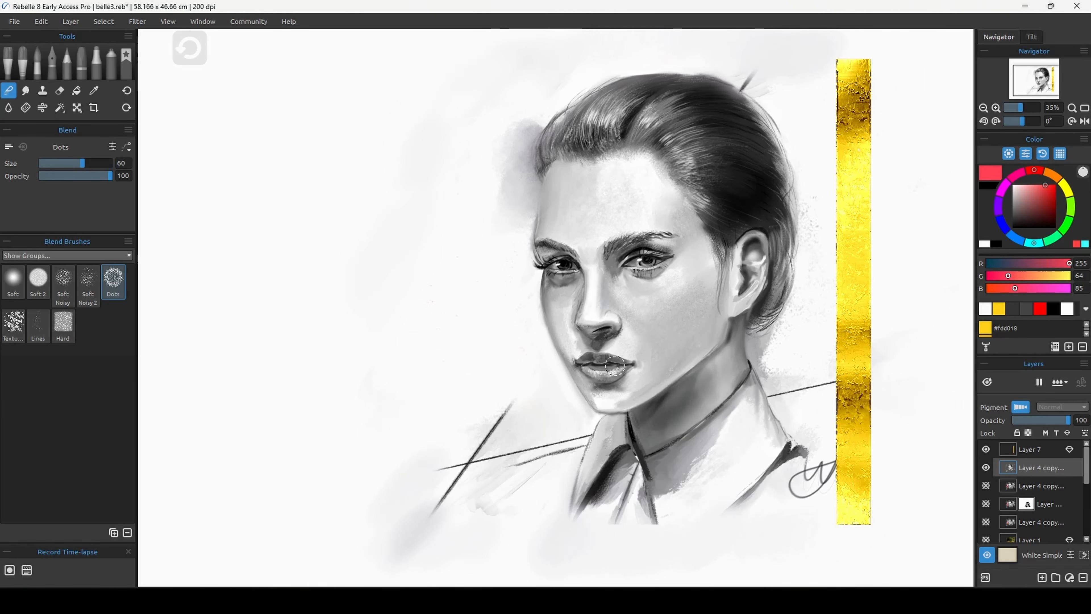
pyautogui.hotkey('ctrl', 'z')
pyautogui.hotkey('ctrl', 'z')
pyautogui.hotkey('ctrl', 'z')
pyautogui.hotkey('ctrl', 'z')
pyautogui.hotkey('ctrl', 'z')
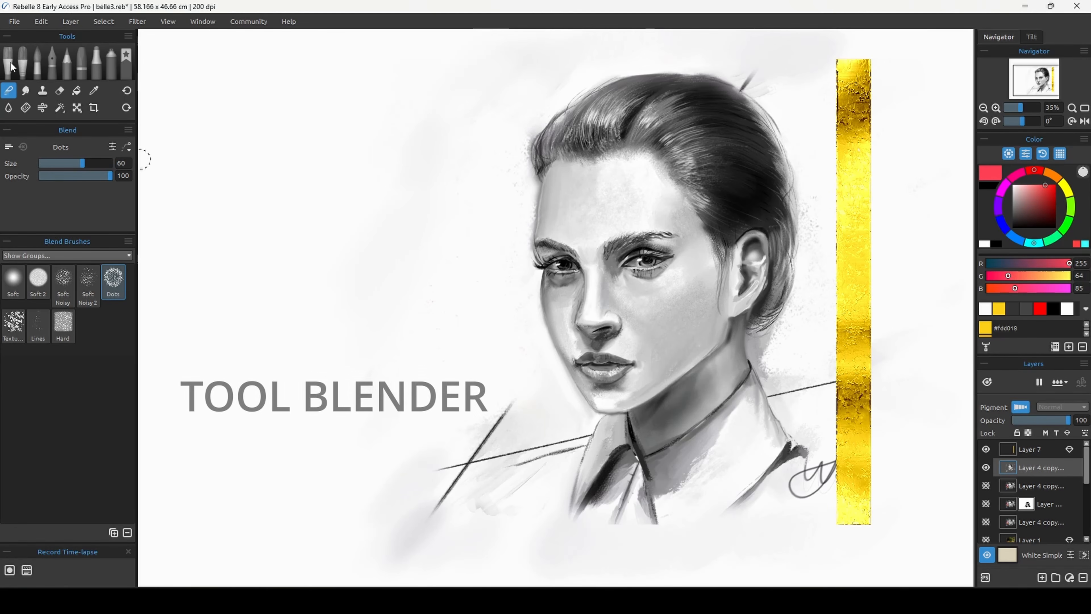
pyautogui.click(8, 63)
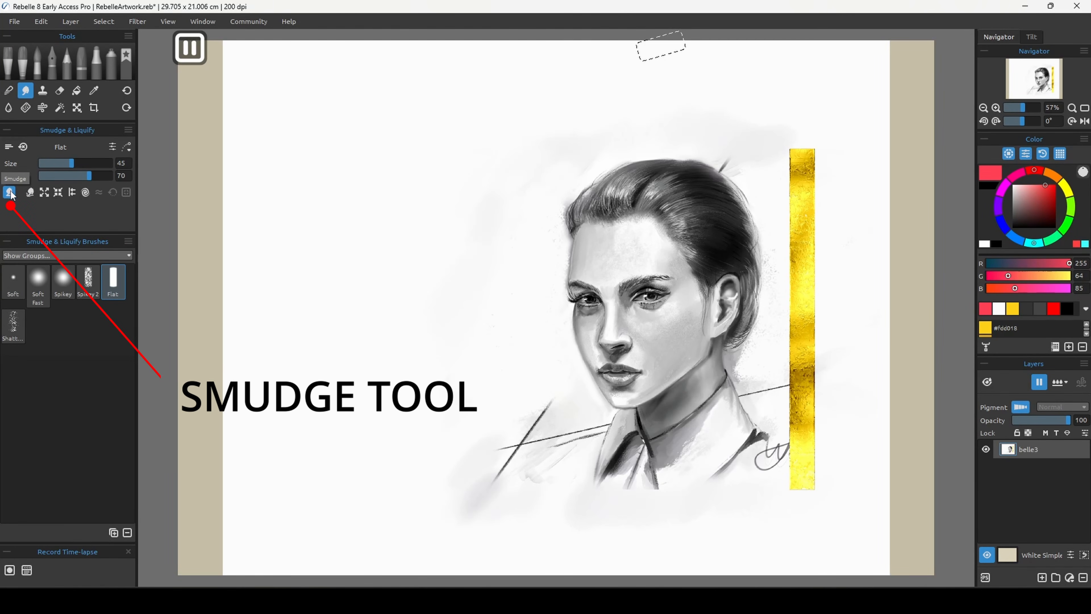
# Try smudging the forehead's outer edge with the Flat brush, reduce the brush size to 16, and undo the smudge
pyautogui.moveTo(567, 254); pyautogui.dragTo(522, 300)
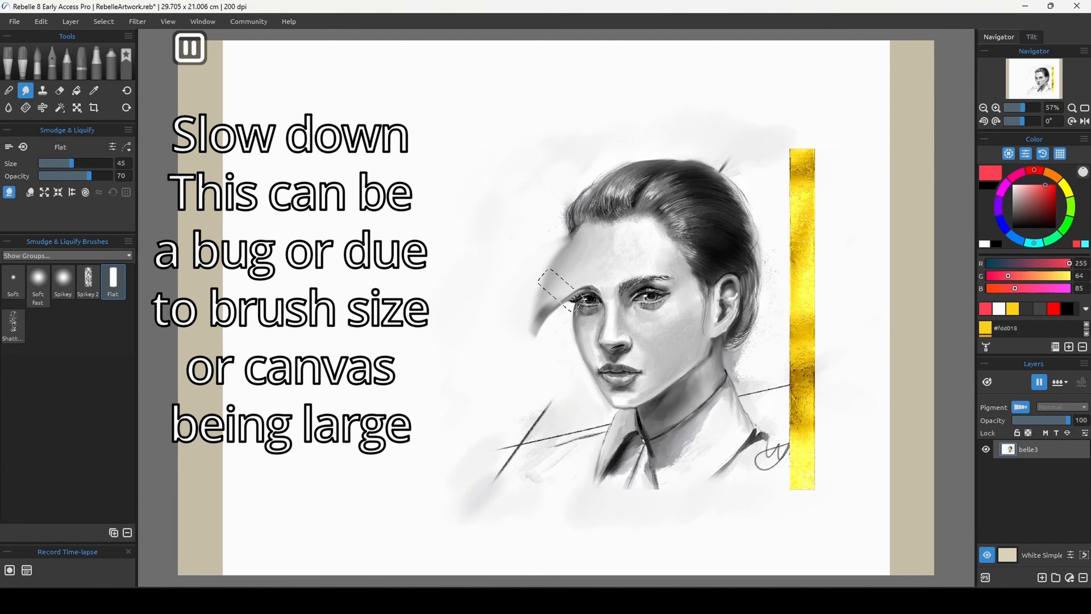
pyautogui.press('[')
pyautogui.press('[')
pyautogui.press('[')
pyautogui.press('[')
pyautogui.press('[')
pyautogui.press('[')
pyautogui.press('[')
pyautogui.press('[')
pyautogui.press('[')
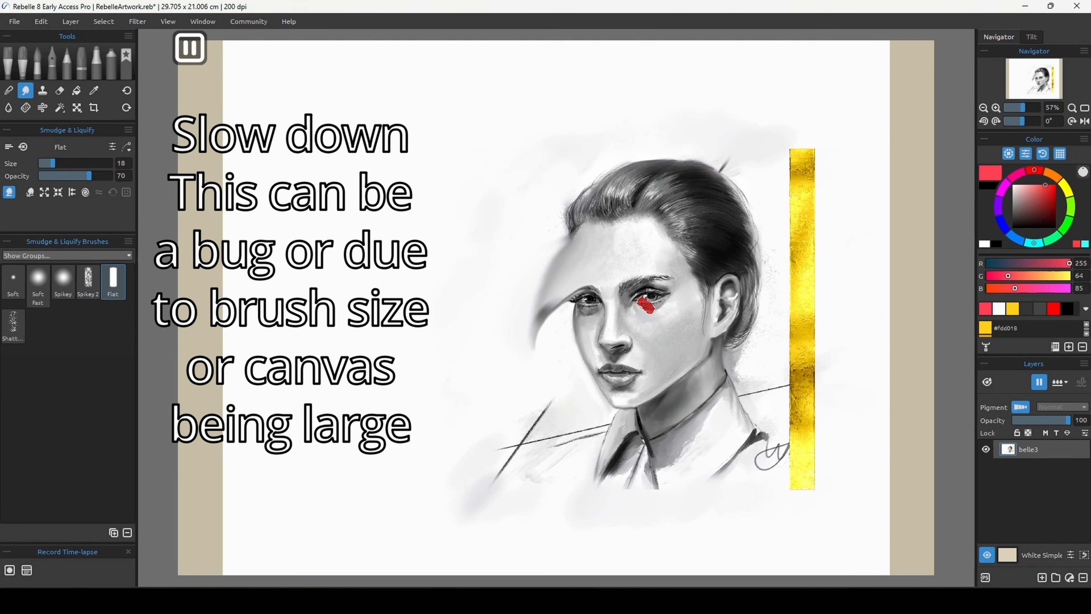
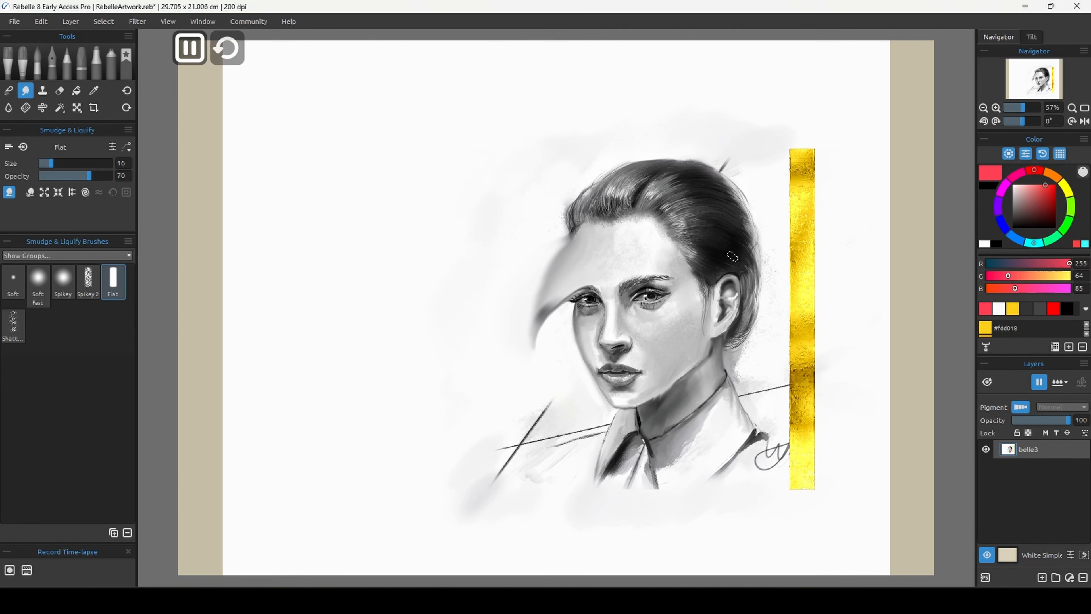
pyautogui.hotkey('ctrl', 'z')
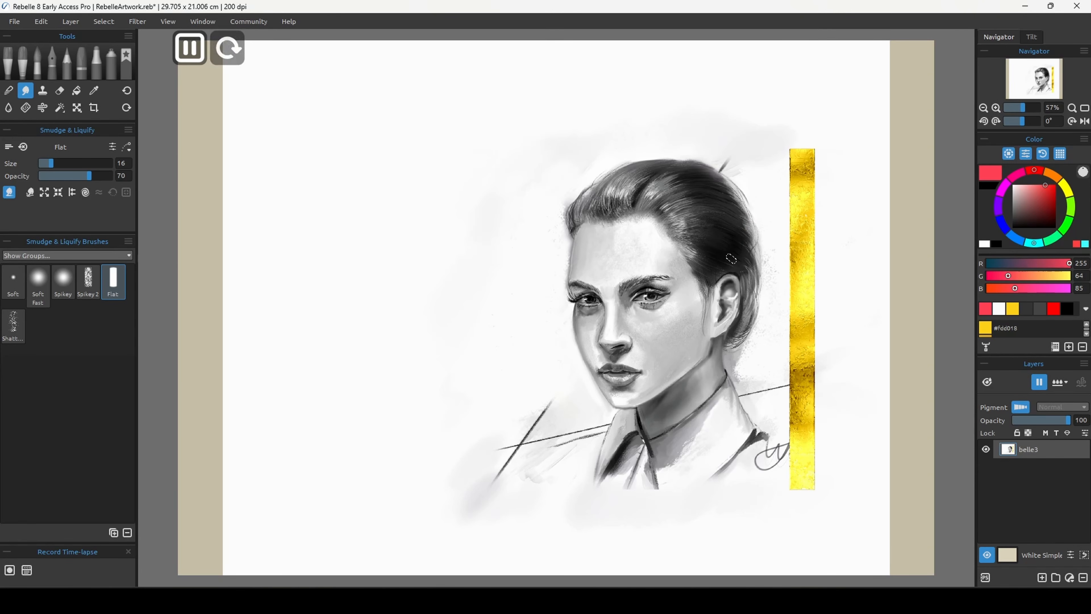
# Switch to Liquify with the Soft Fast brush at size 45 and push the outer cheek and the eye near the ear
pyautogui.click(31, 194)
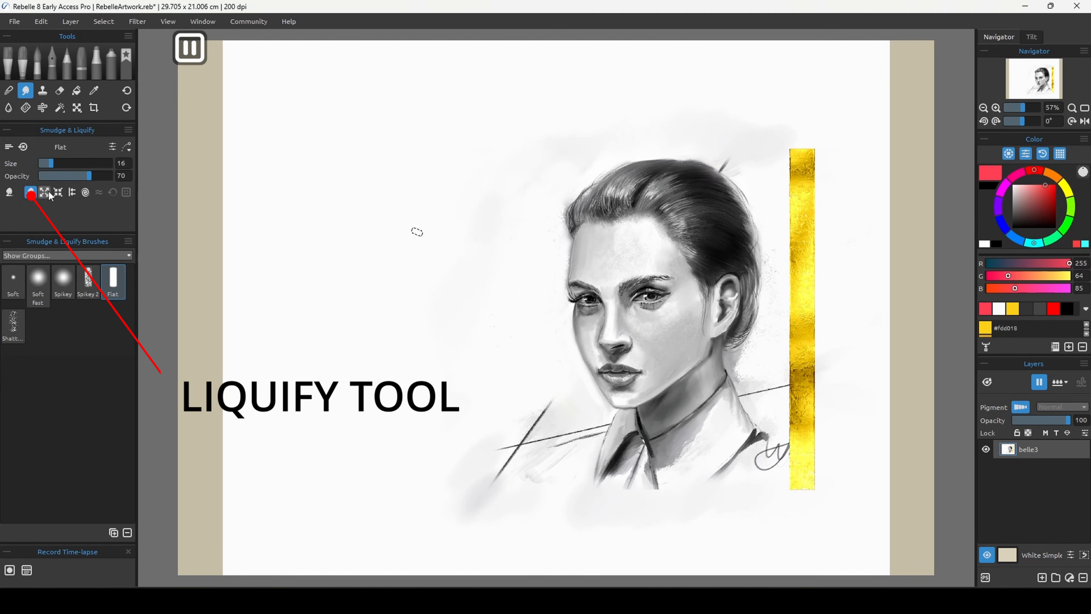
pyautogui.click(39, 282)
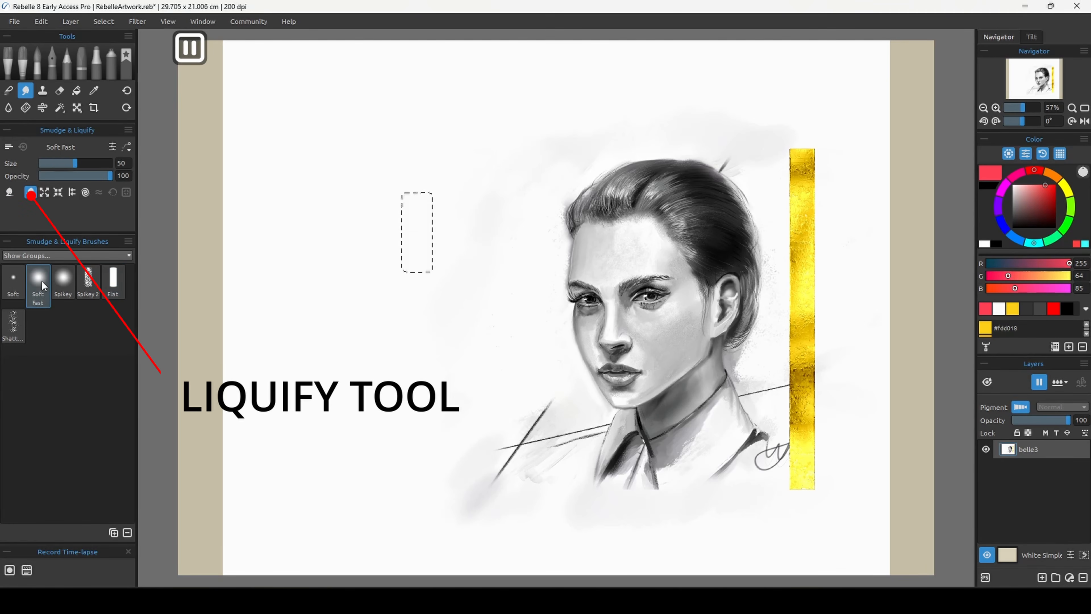
pyautogui.scroll(4, 730, 244)
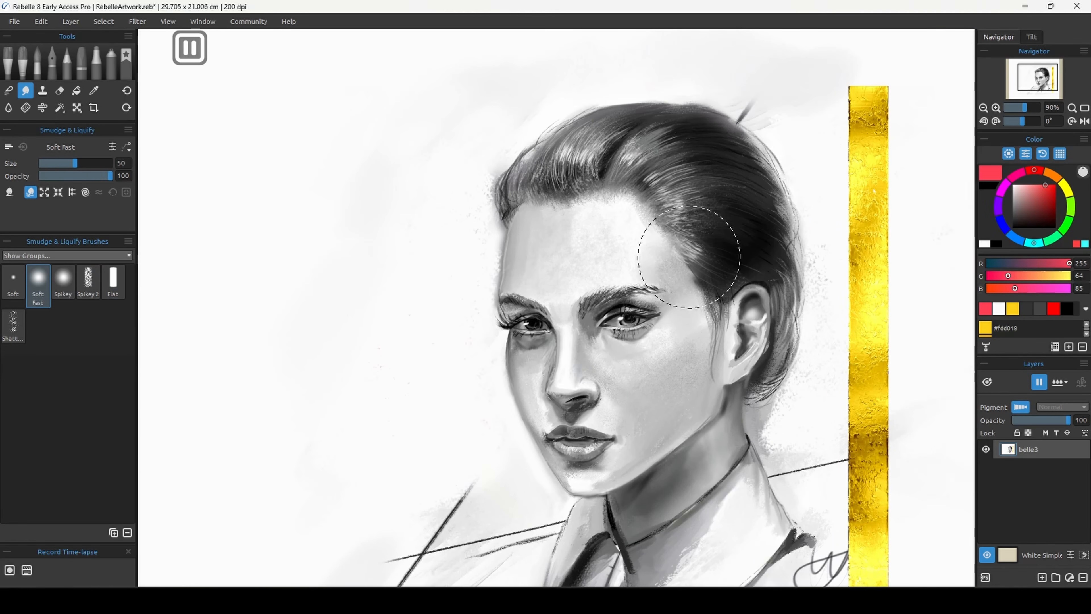
pyautogui.moveTo(743, 303); pyautogui.dragTo(753, 241)
pyautogui.moveTo(769, 257); pyautogui.dragTo(768, 258)
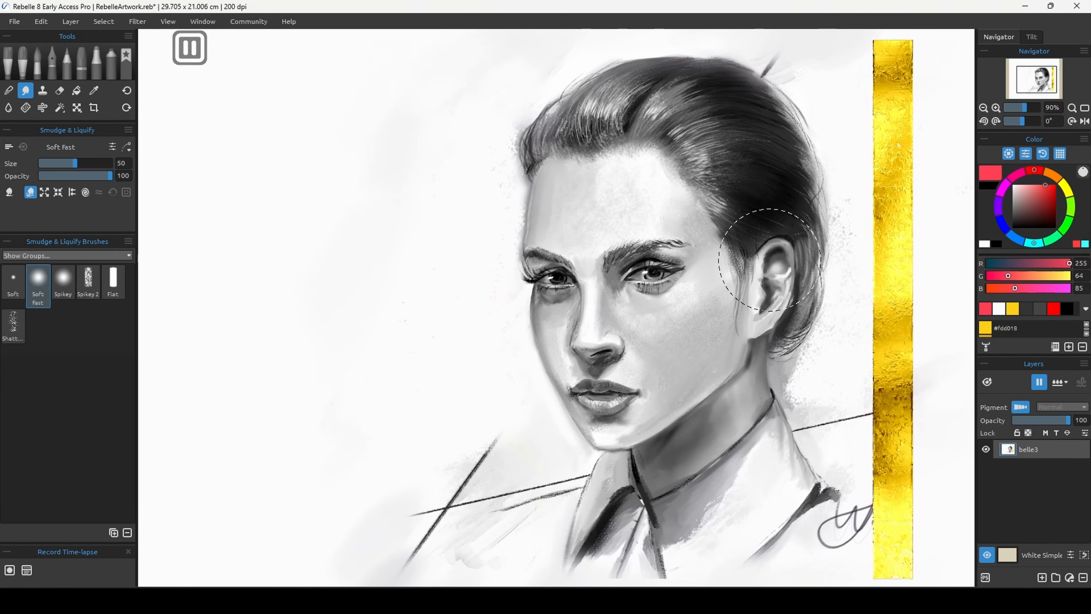
pyautogui.press('[')
pyautogui.moveTo(546, 340)
pyautogui.mouseDown()
pyautogui.moveTo(556, 339)
pyautogui.moveTo(549, 370)
pyautogui.mouseUp()
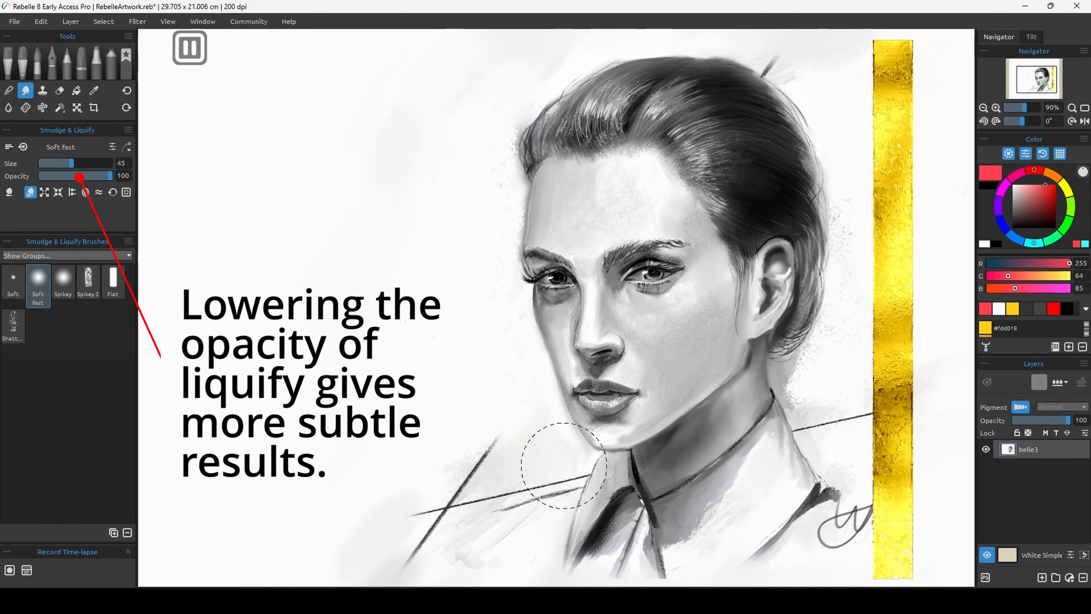
pyautogui.moveTo(654, 282); pyautogui.dragTo(647, 255)
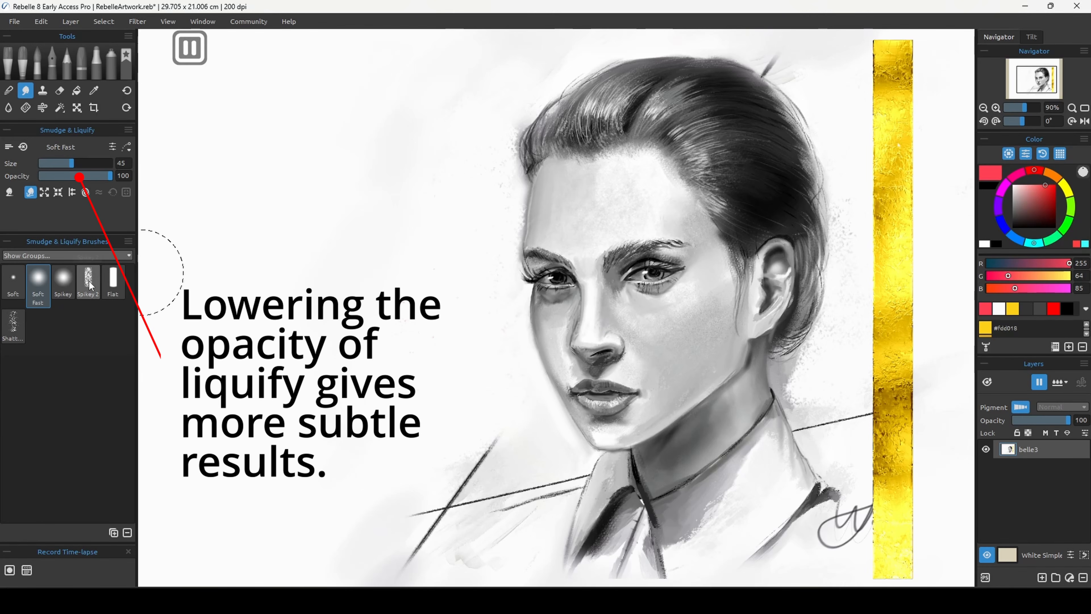
# Choose the Spikey 2 liquify brush and try a stroke pulling the forehead's edge outward, undoing that stroke
pyautogui.click(89, 281)
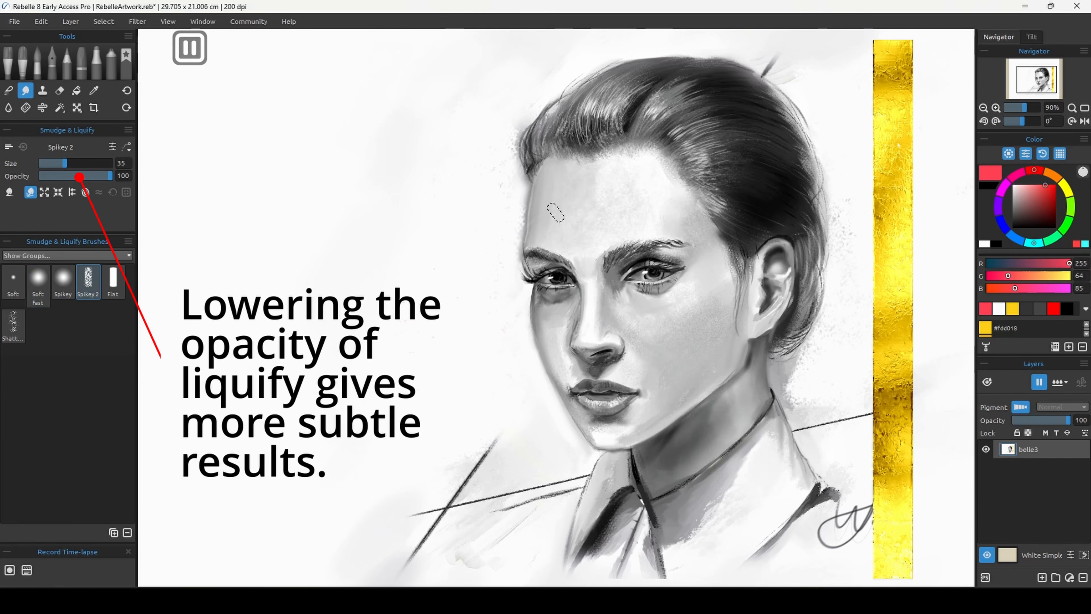
pyautogui.moveTo(555, 212); pyautogui.dragTo(485, 241)
pyautogui.hotkey('ctrl', 'z')
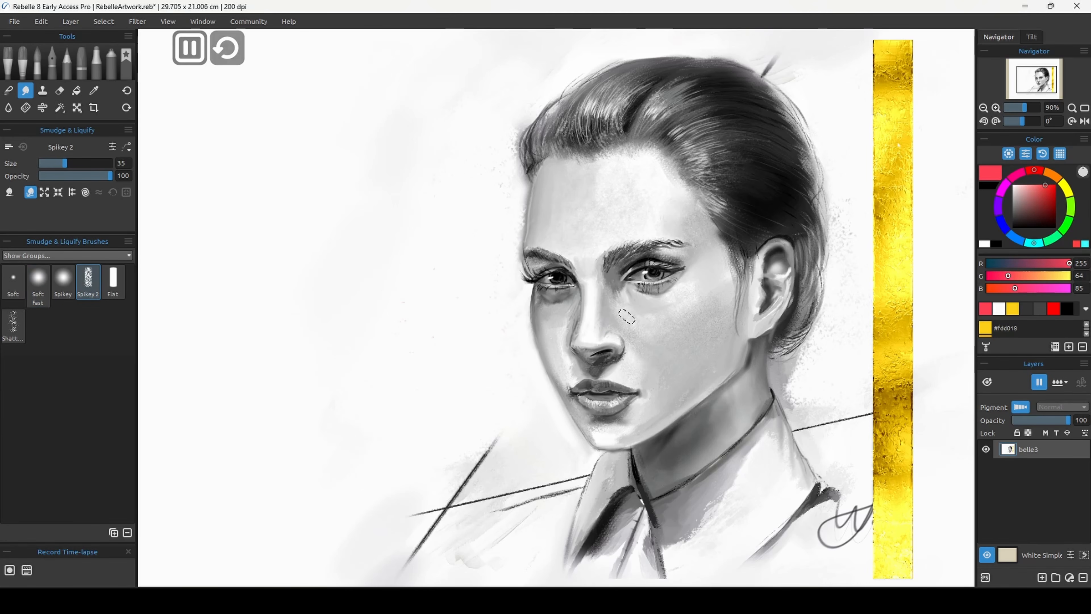
# Try two straight liquify strokes from the cheek outward along the temporary ruler line, and undo both
pyautogui.press('shift')
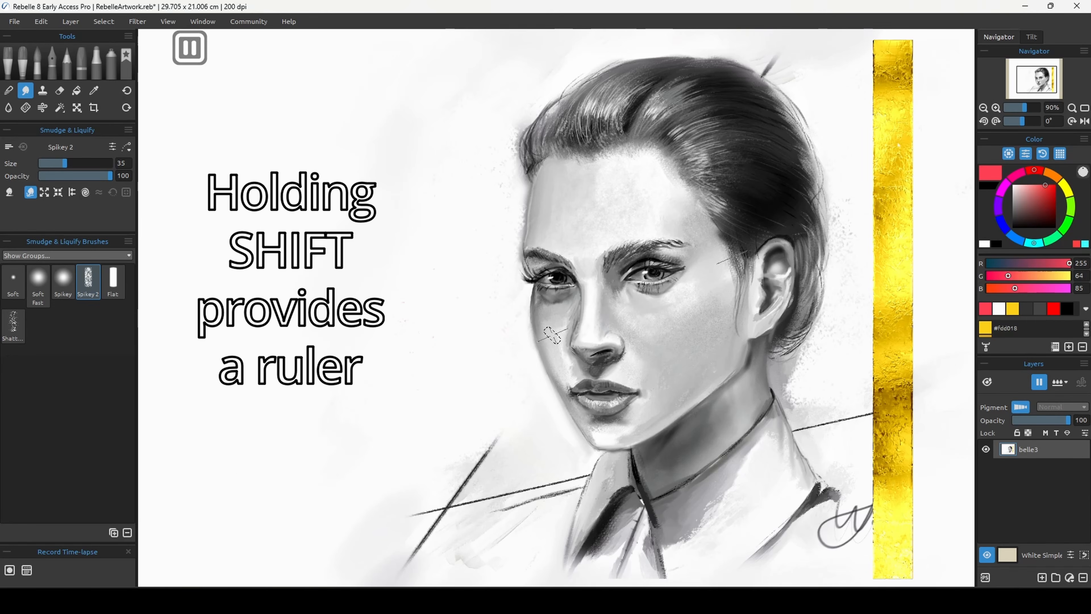
pyautogui.moveTo(558, 333); pyautogui.dragTo(387, 423)
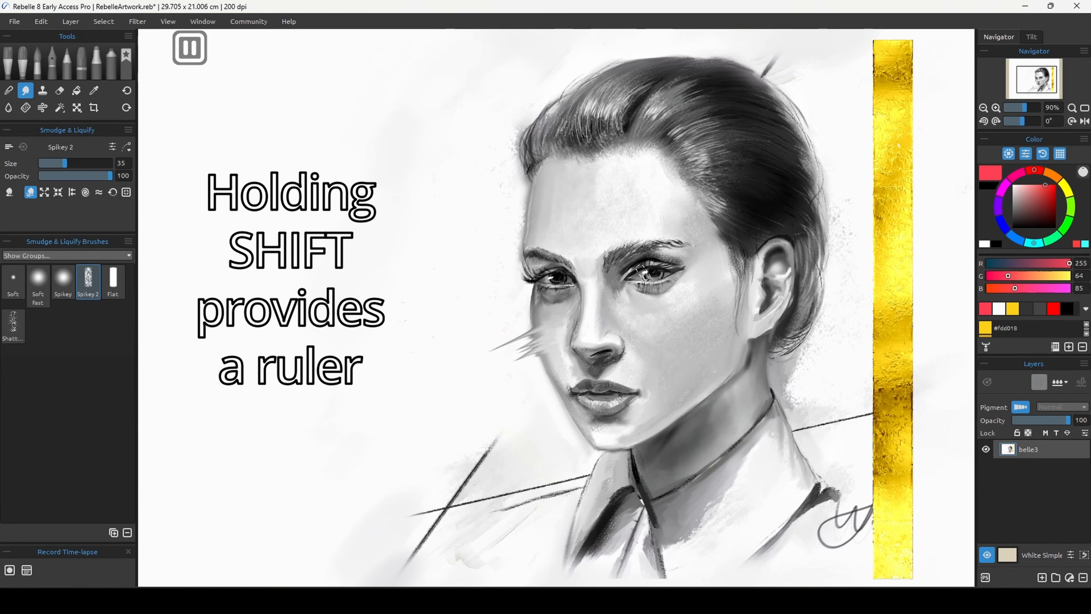
pyautogui.press('shift')
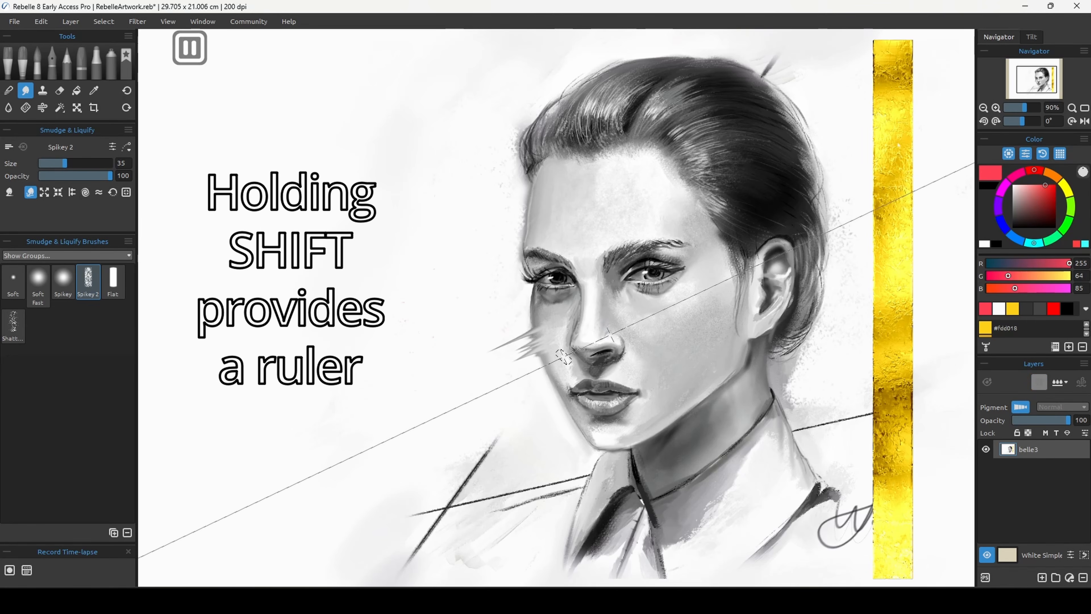
pyautogui.moveTo(610, 333); pyautogui.dragTo(496, 389)
pyautogui.hotkey('ctrl', 'z')
pyautogui.hotkey('ctrl', 'z')
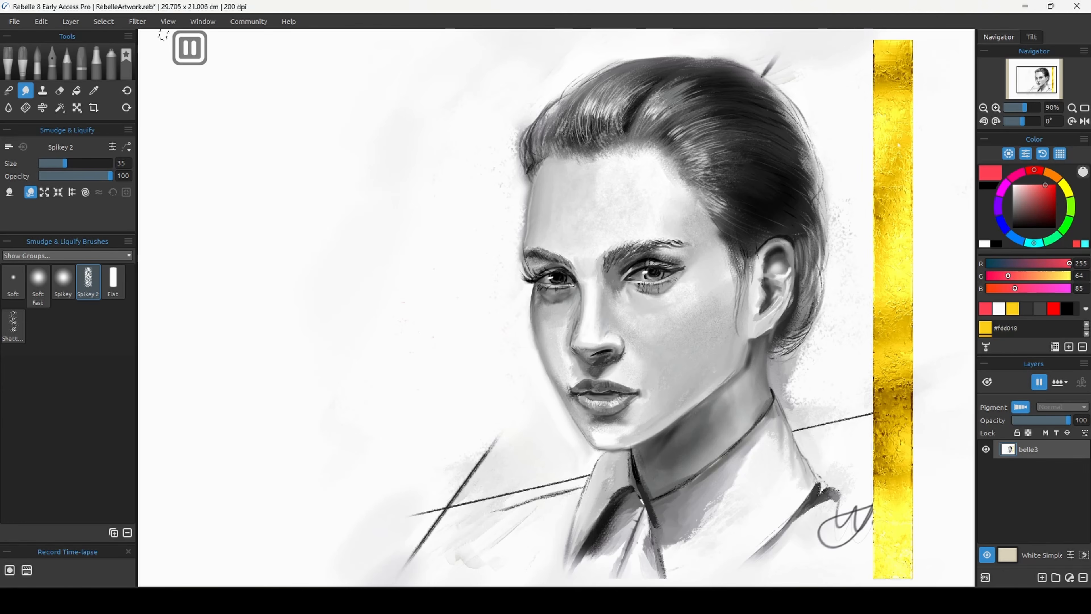
# Show the rulers and add a straight ruler angled diagonally across the portrait's lower face
pyautogui.click(206, 25)
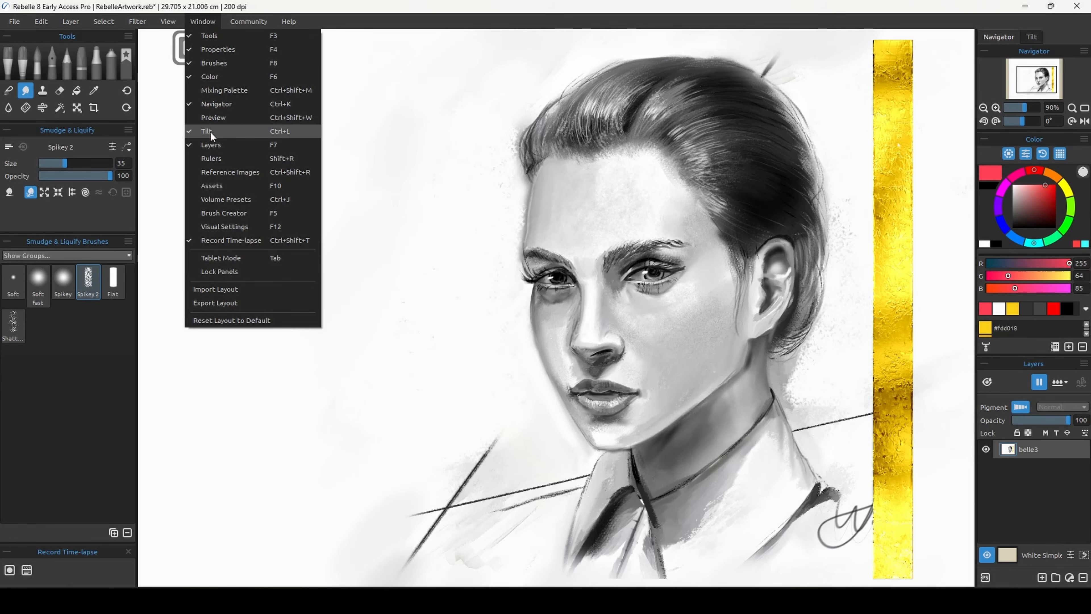
pyautogui.click(211, 158)
pyautogui.moveTo(571, 74); pyautogui.dragTo(366, 319)
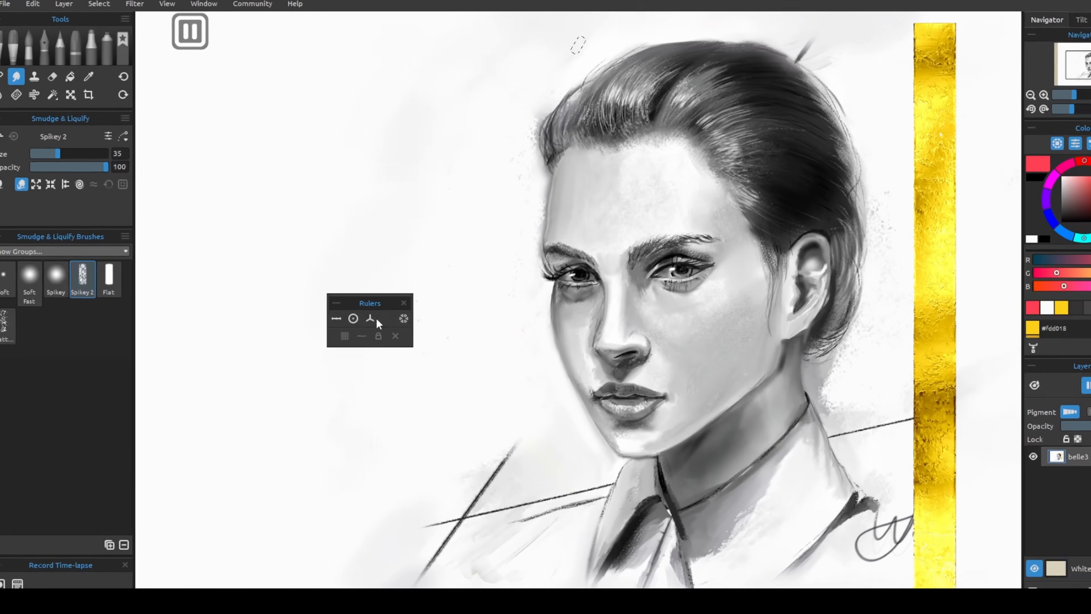
pyautogui.click(329, 319)
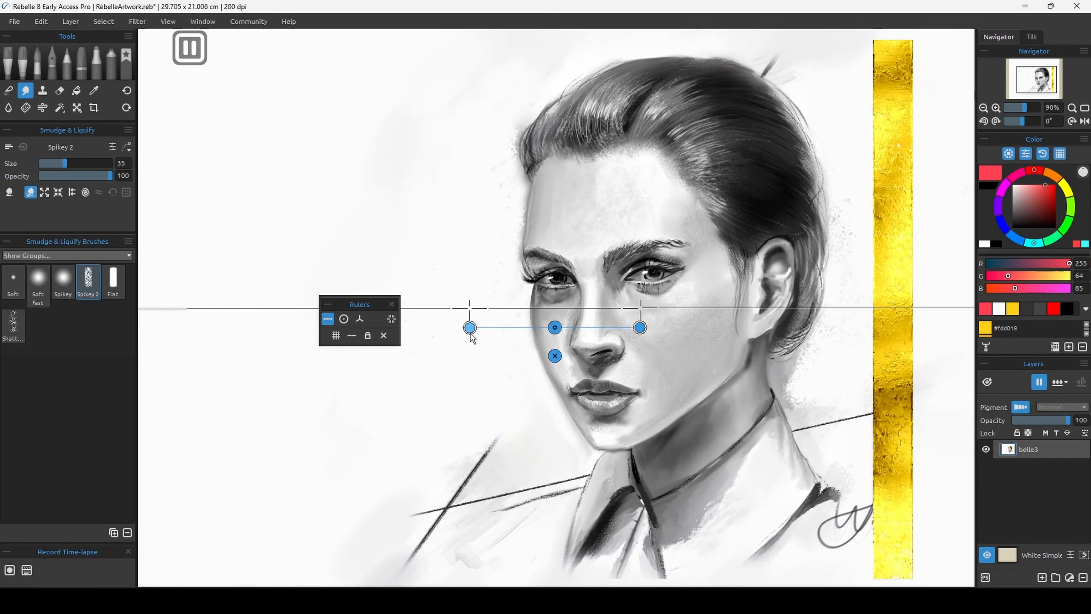
pyautogui.moveTo(471, 334)
pyautogui.mouseDown()
pyautogui.moveTo(412, 461)
pyautogui.moveTo(321, 491)
pyautogui.mouseUp()
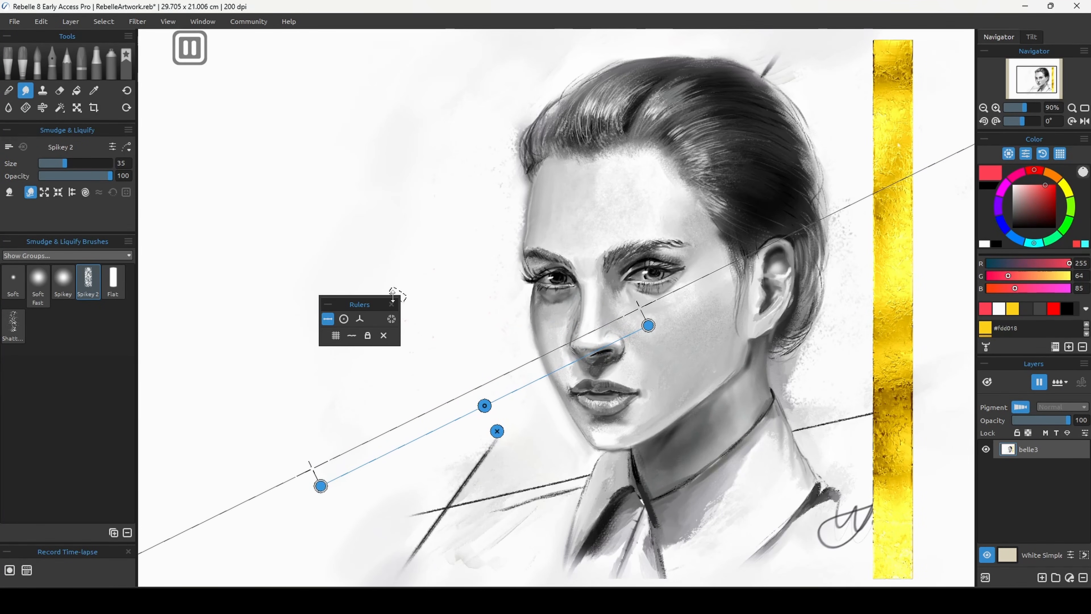
# Streak the outer side of the face diagonally away with Spikey 2 liquify strokes at size 100 along the ruler's grid
pyautogui.click(336, 336)
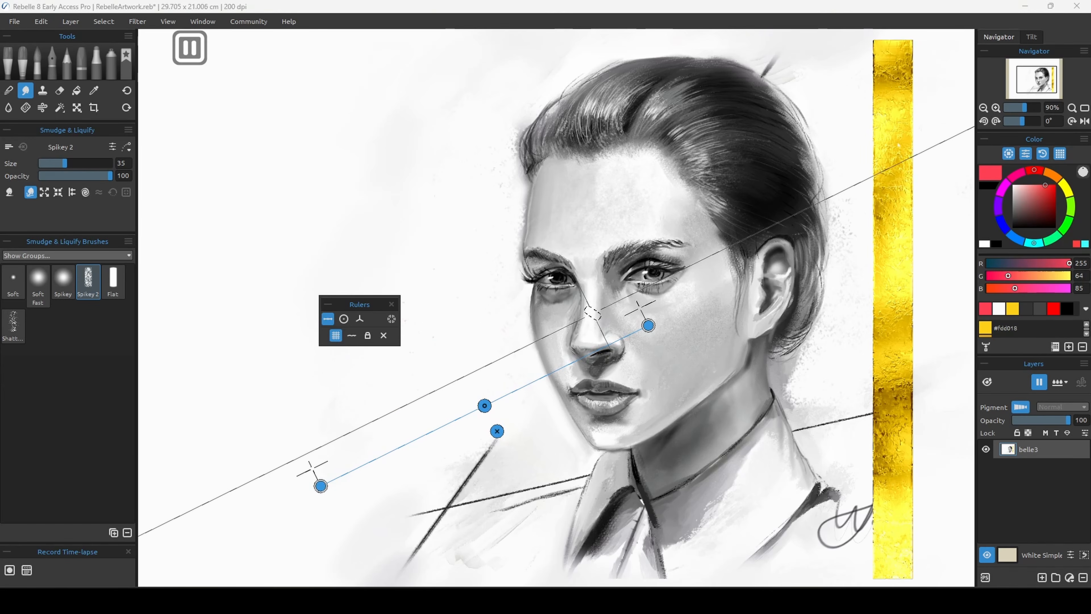
pyautogui.moveTo(485, 406); pyautogui.dragTo(360, 93)
pyautogui.moveTo(542, 193)
pyautogui.mouseDown()
pyautogui.moveTo(482, 218)
pyautogui.moveTo(178, 419)
pyautogui.moveTo(142, 430)
pyautogui.mouseUp()
pyautogui.moveTo(542, 218); pyautogui.dragTo(144, 438)
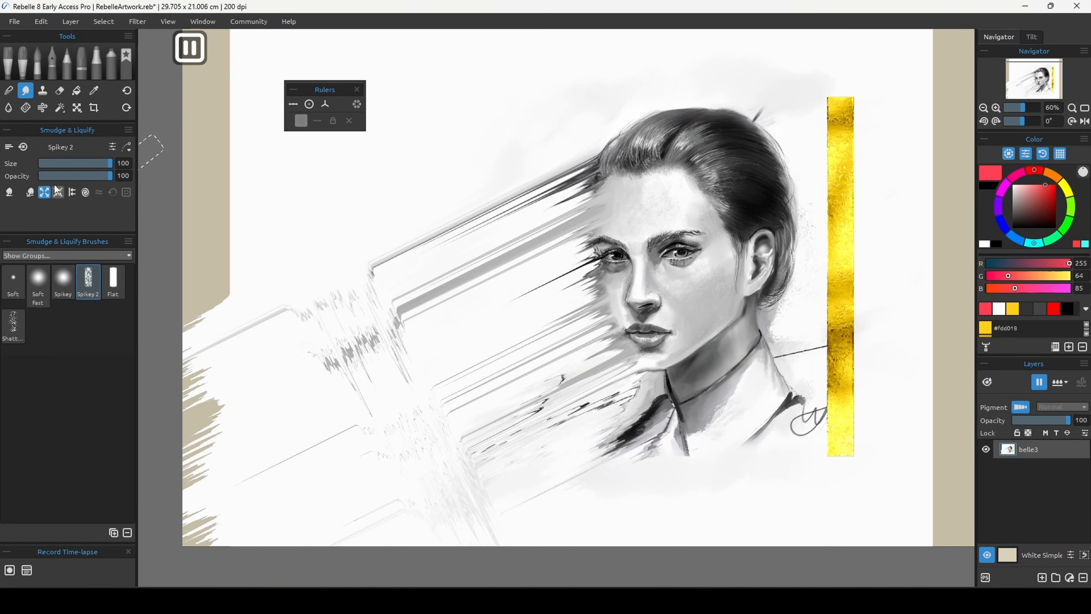
# Enlarge the eye nearest the ear with the Soft Fast liquify brush at size 60
pyautogui.click(38, 282)
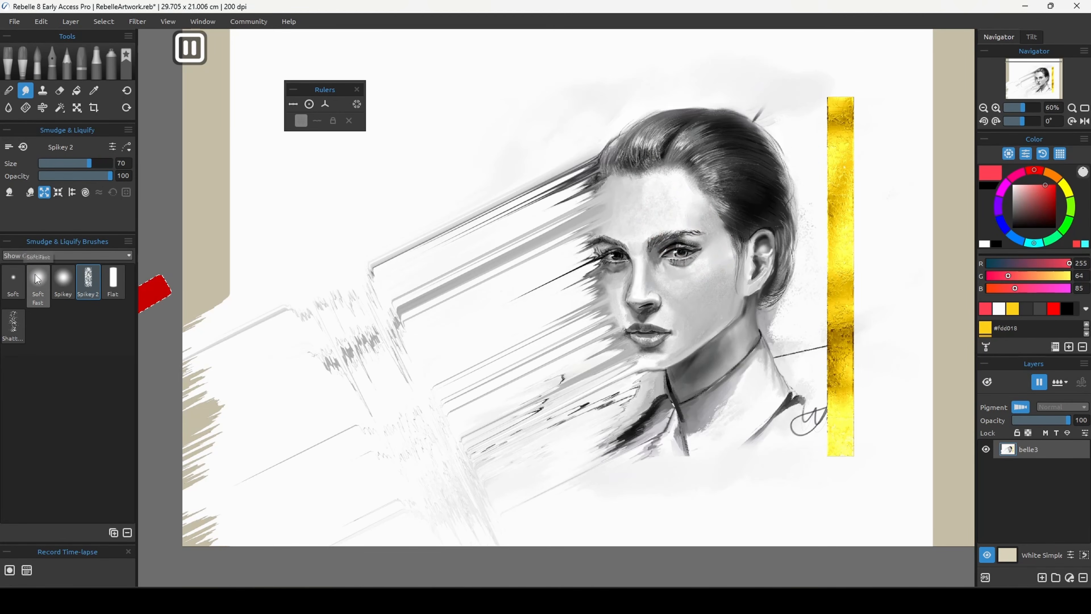
pyautogui.press(']')
pyautogui.press('[')
pyautogui.press(']')
pyautogui.press(']')
pyautogui.press(']')
pyautogui.click(677, 254)
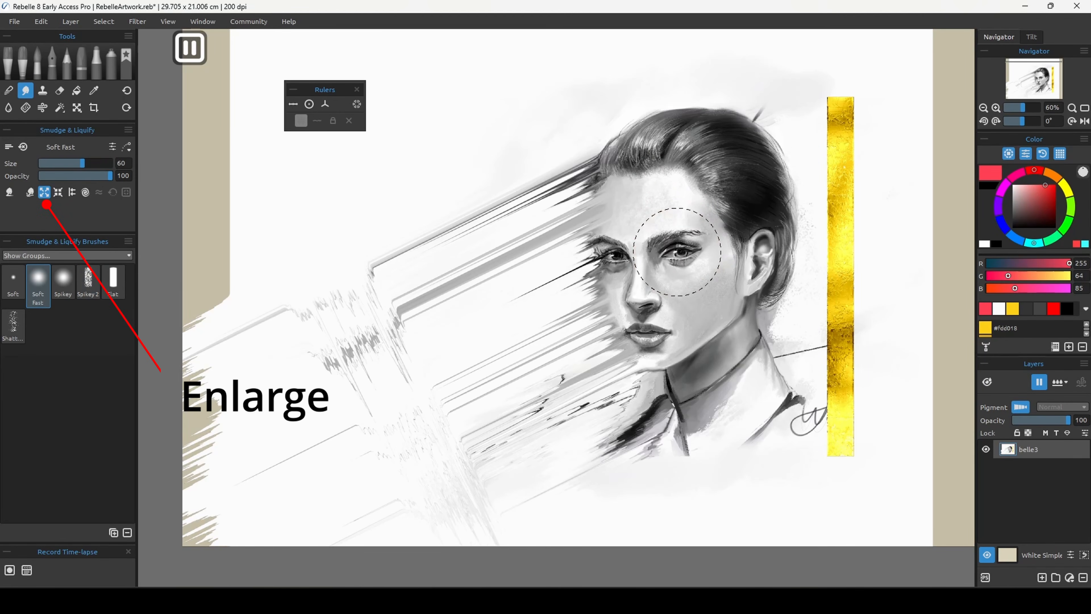
pyautogui.moveTo(677, 253); pyautogui.dragTo(679, 253)
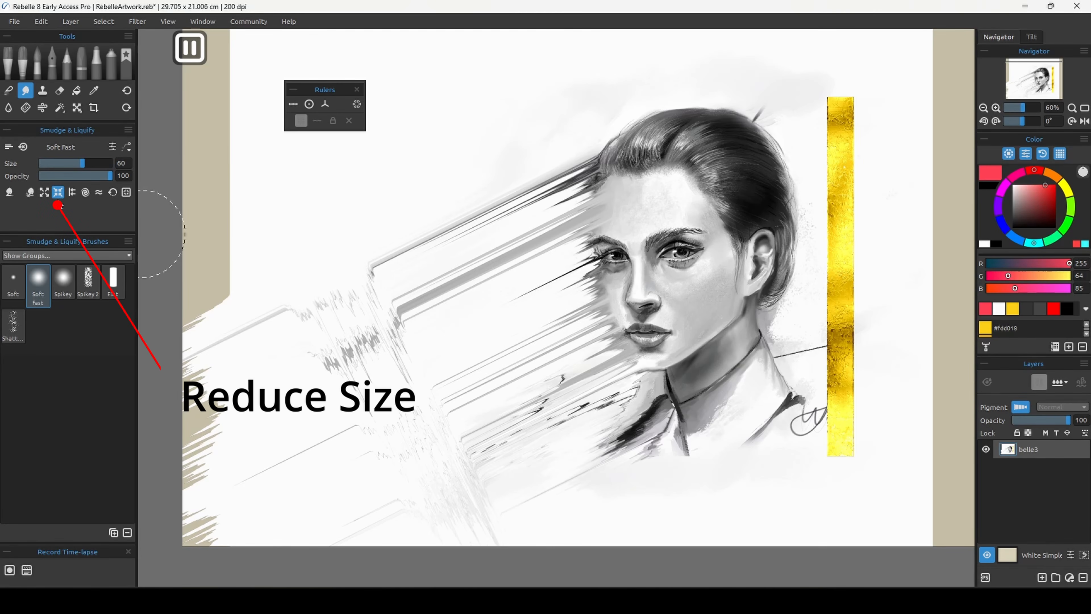
# Shrink the ear with the Liquify reduce mode and lower the brush size to 40
pyautogui.moveTo(759, 259)
pyautogui.mouseDown()
pyautogui.moveTo(775, 225)
pyautogui.moveTo(760, 295)
pyautogui.mouseUp()
pyautogui.press('[')
pyautogui.press('[')
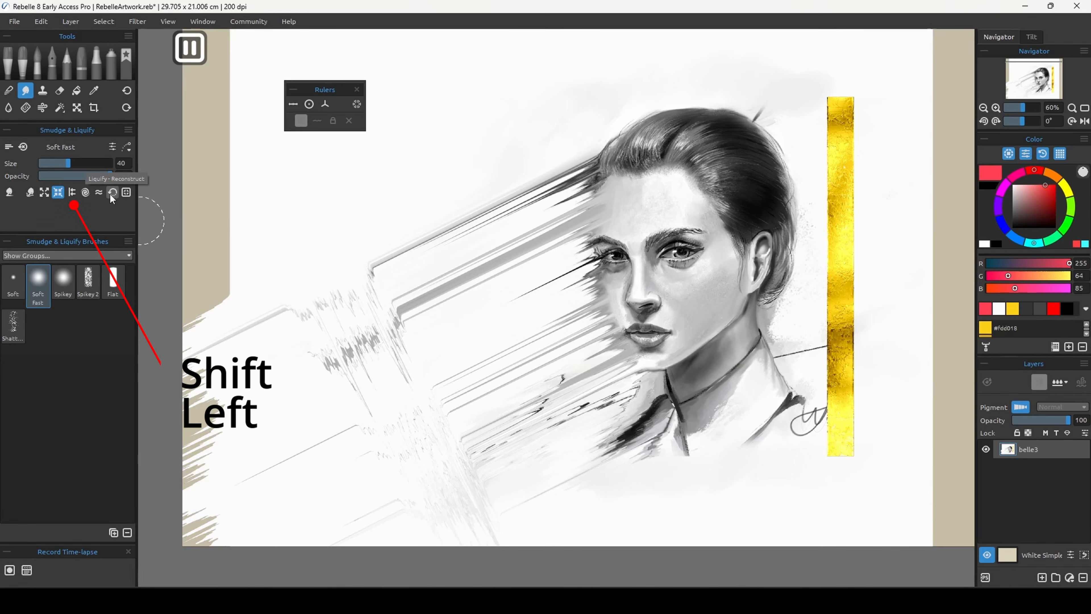
# Bend the diagonal streaks beside the face with the Liquify Shift Left mode, using the Soft Fast brush at size 70
pyautogui.click(74, 192)
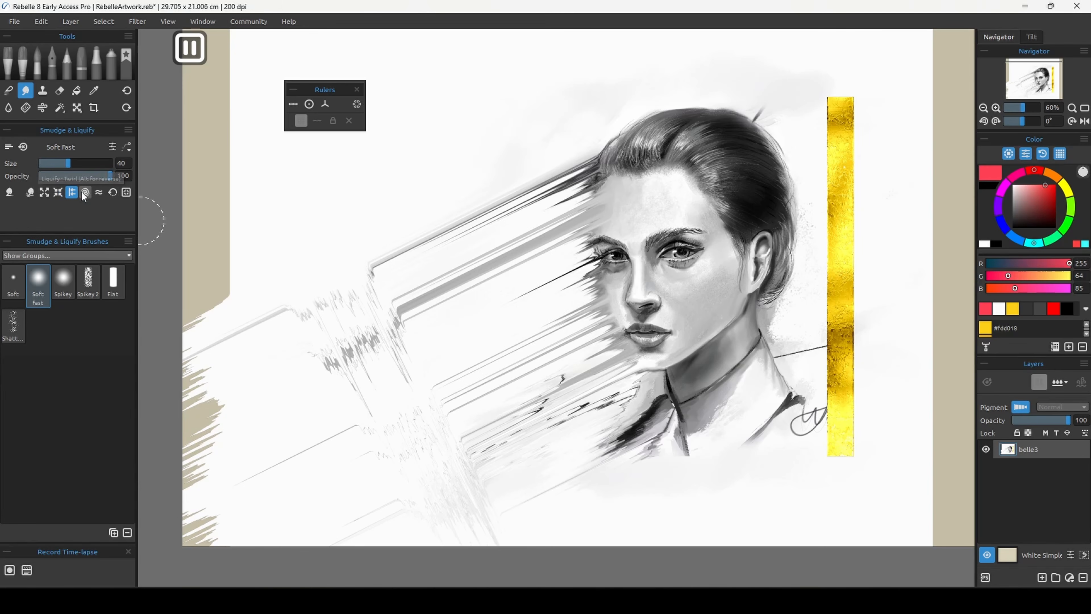
pyautogui.press(']')
pyautogui.press(']')
pyautogui.press(']')
pyautogui.moveTo(477, 208)
pyautogui.mouseDown()
pyautogui.moveTo(477, 427)
pyautogui.moveTo(505, 515)
pyautogui.mouseUp()
pyautogui.hotkey('ctrl', 'z')
pyautogui.moveTo(465, 153); pyautogui.dragTo(599, 469)
pyautogui.hotkey('ctrl', 'z')
pyautogui.moveTo(499, 208)
pyautogui.mouseDown()
pyautogui.moveTo(487, 409)
pyautogui.moveTo(494, 545)
pyautogui.mouseUp()
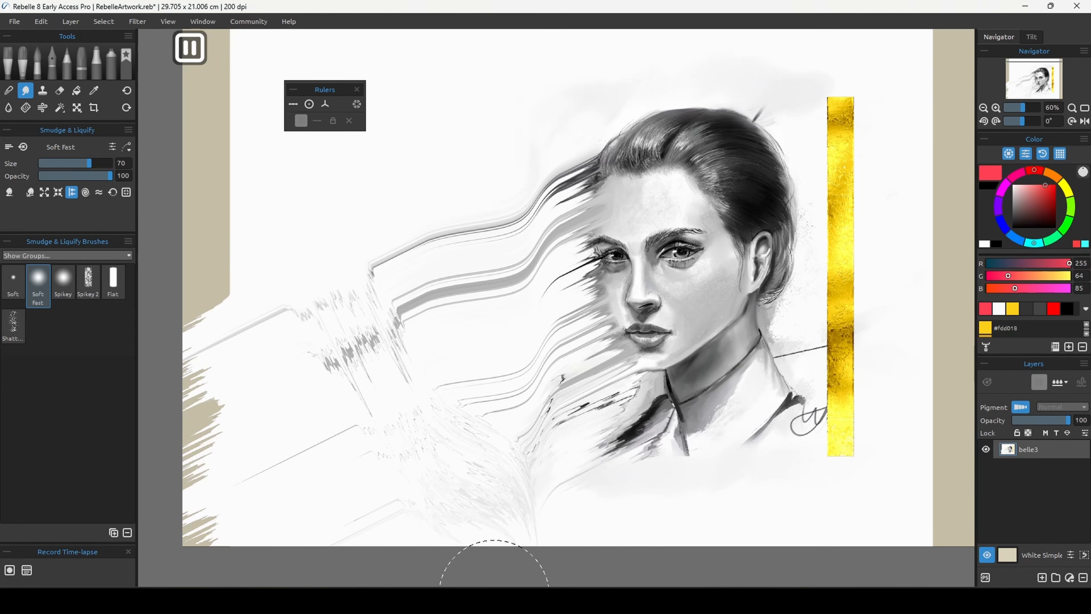
pyautogui.hotkey('ctrl', 'z')
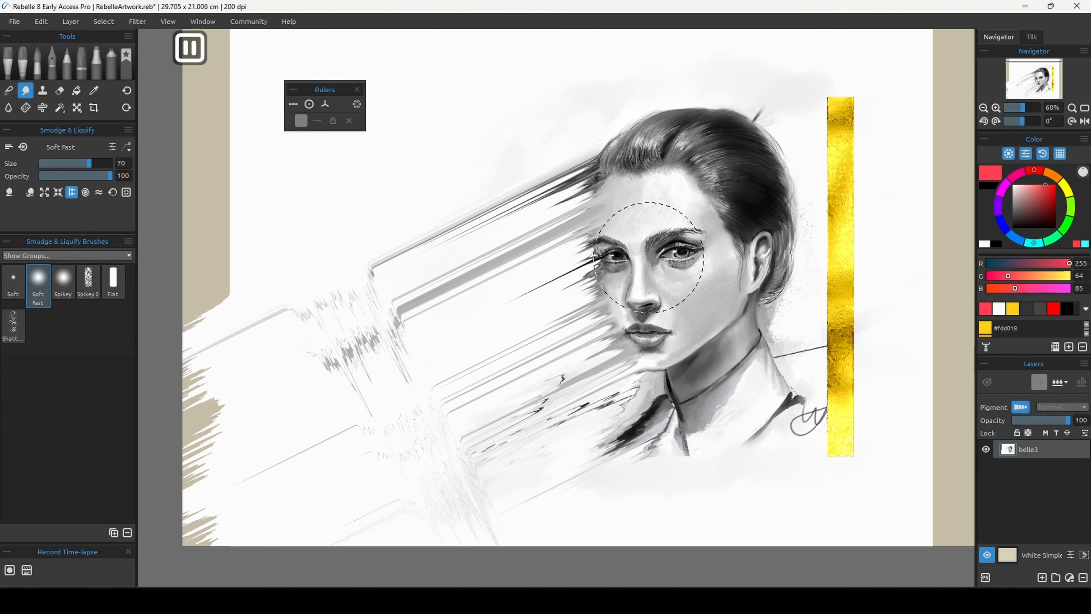
pyautogui.moveTo(516, 275)
pyautogui.mouseDown()
pyautogui.moveTo(599, 332)
pyautogui.moveTo(576, 327)
pyautogui.mouseUp()
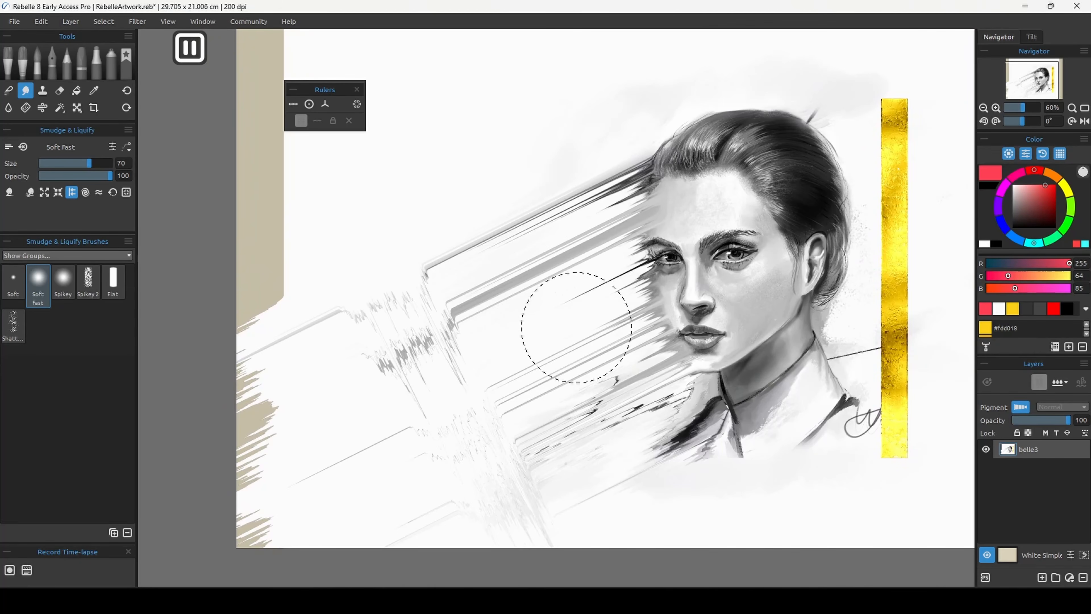
pyautogui.hotkey('ctrl', 'y')
# Fill the beige gaps along the canvas's outer edge with the off-white sampled from the background
pyautogui.click(60, 91)
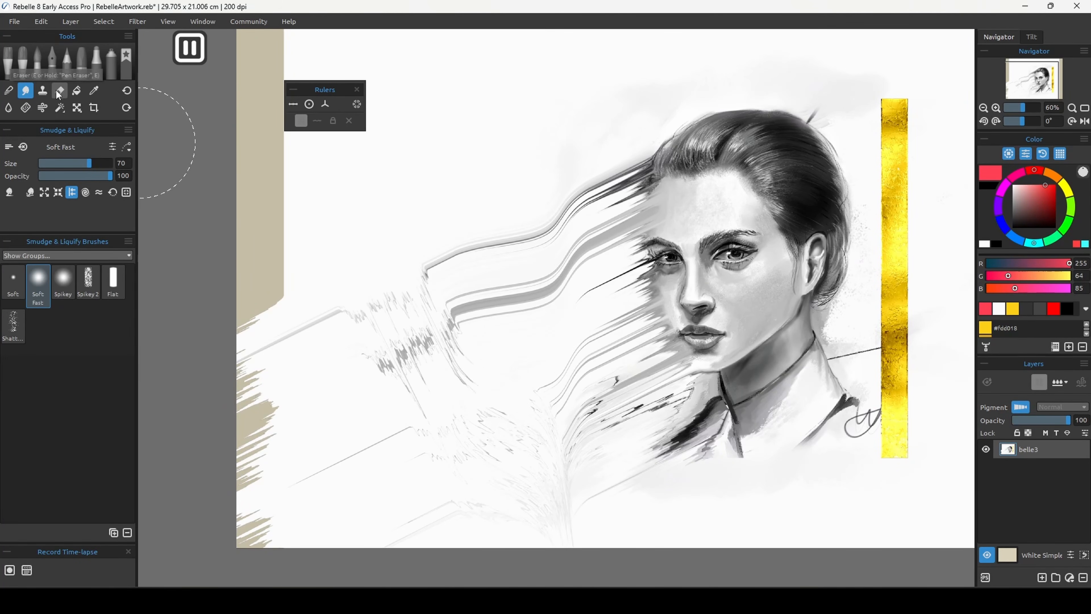
pyautogui.click(79, 92)
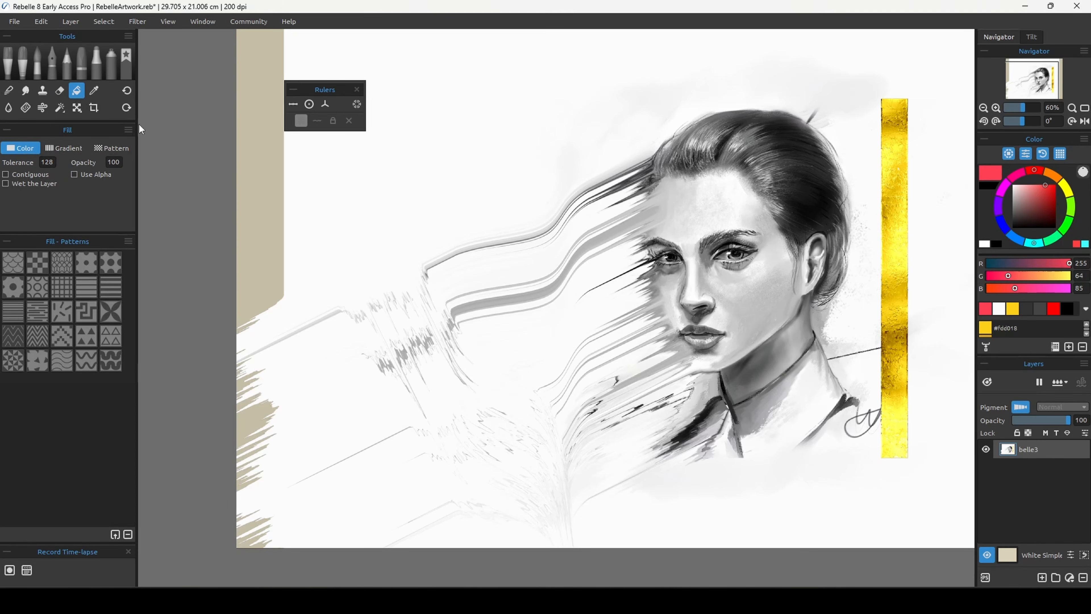
pyautogui.keyDown('alt'); pyautogui.click(297, 156); pyautogui.keyUp('alt')
pyautogui.click(261, 159)
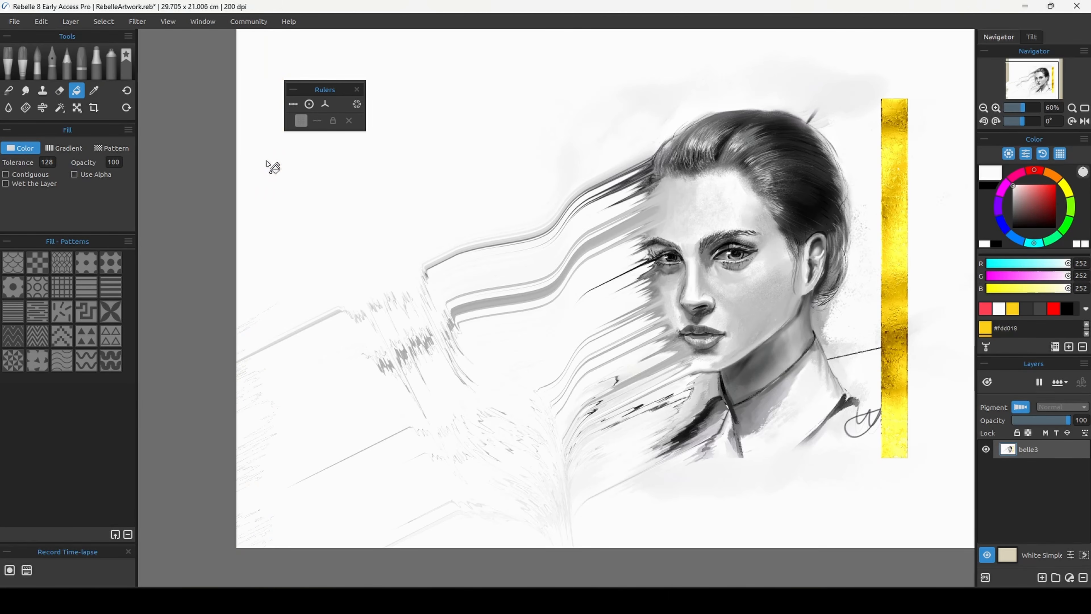
# Swirl the streaks and the face with Liquify Twist strokes, using the Soft Fast brush at size 100
pyautogui.click(86, 194)
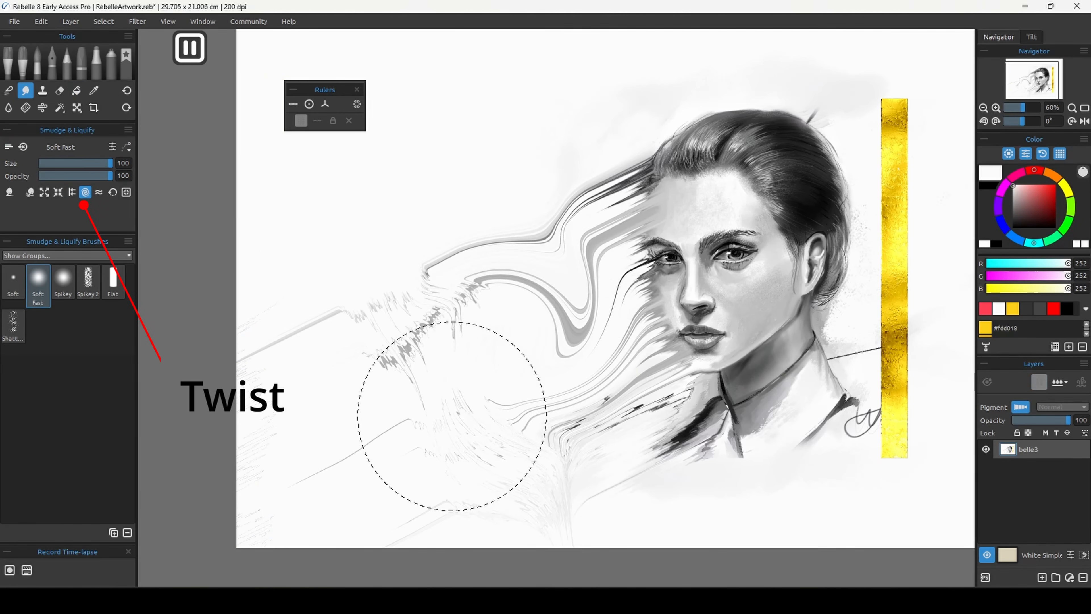
pyautogui.moveTo(451, 415)
pyautogui.mouseDown()
pyautogui.moveTo(439, 438)
pyautogui.moveTo(478, 485)
pyautogui.moveTo(365, 468)
pyautogui.moveTo(341, 487)
pyautogui.moveTo(356, 466)
pyautogui.moveTo(344, 472)
pyautogui.mouseUp()
pyautogui.moveTo(268, 341)
pyautogui.mouseDown()
pyautogui.moveTo(271, 352)
pyautogui.moveTo(287, 323)
pyautogui.mouseUp()
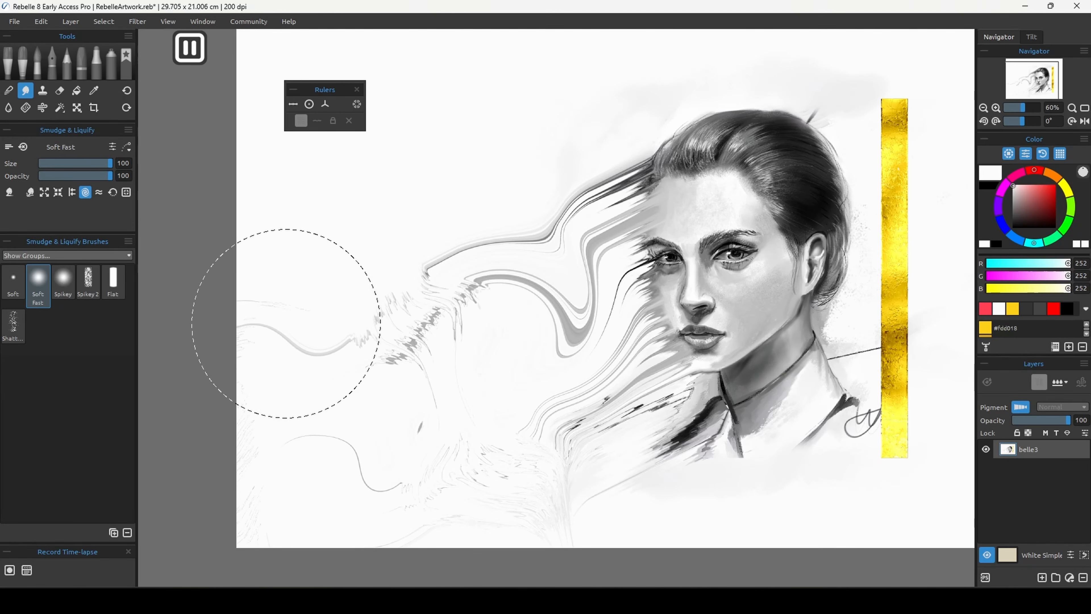
pyautogui.moveTo(743, 258)
pyautogui.mouseDown()
pyautogui.moveTo(713, 303)
pyautogui.moveTo(726, 300)
pyautogui.moveTo(710, 304)
pyautogui.mouseUp()
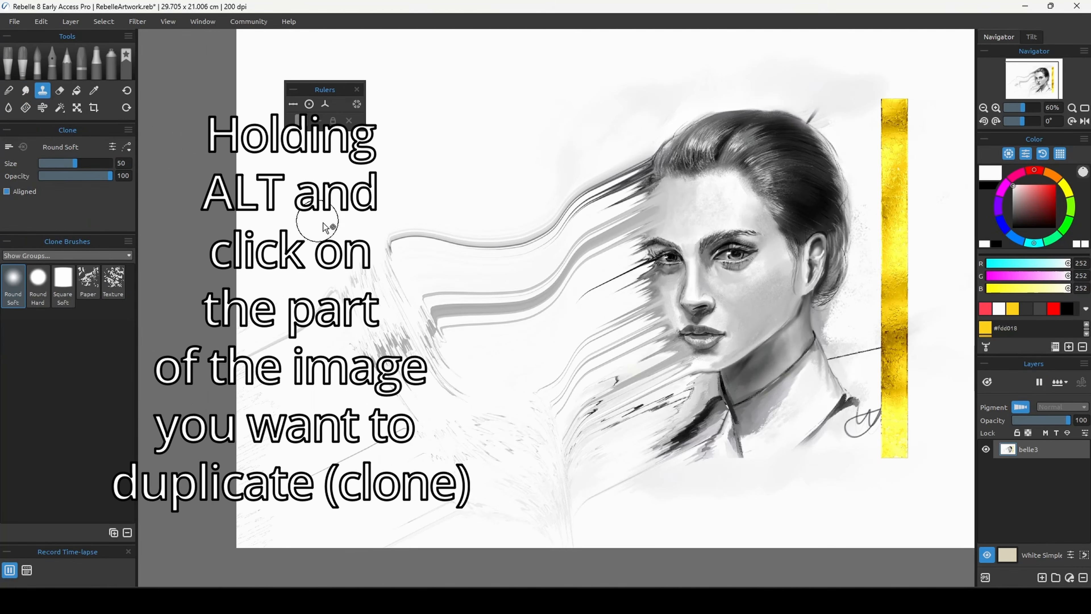
# Clone the portrait's eye and ear area onto the blank space above the streaks, sampling from the eye nearest the ear
pyautogui.keyDown('alt'); pyautogui.click(736, 254); pyautogui.keyUp('alt')
pyautogui.moveTo(507, 176)
pyautogui.mouseDown()
pyautogui.moveTo(516, 151)
pyautogui.moveTo(500, 179)
pyautogui.moveTo(477, 161)
pyautogui.moveTo(496, 148)
pyautogui.moveTo(500, 191)
pyautogui.moveTo(464, 210)
pyautogui.moveTo(514, 219)
pyautogui.mouseUp()
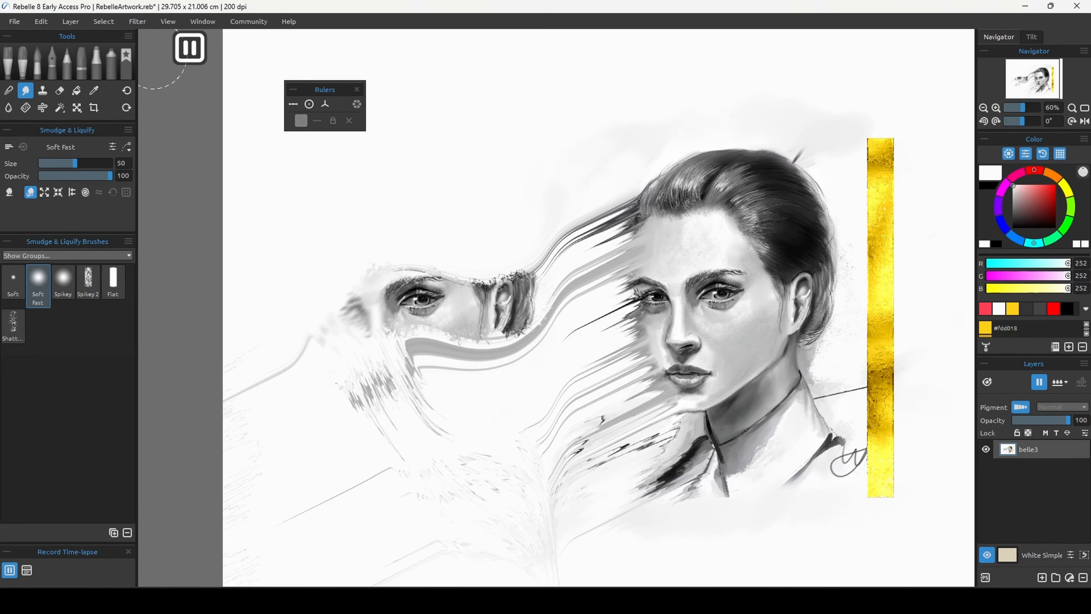
# Try the Spatter 2 eraser at size 60 around the cloned eye and the streaks, and undo the strokes
pyautogui.click(60, 91)
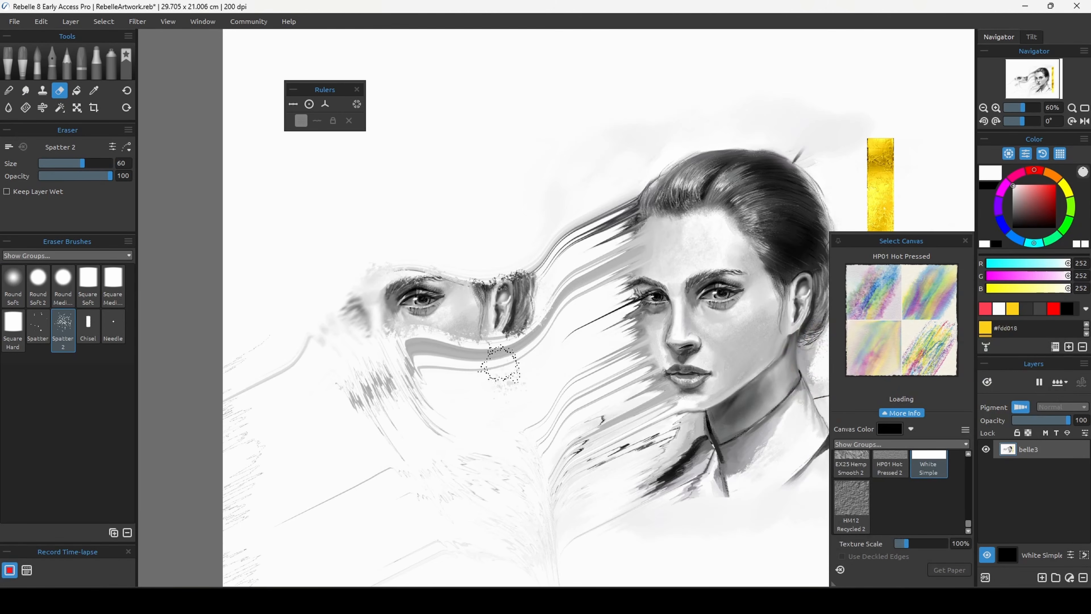
pyautogui.moveTo(500, 364)
pyautogui.mouseDown()
pyautogui.moveTo(495, 374)
pyautogui.moveTo(552, 283)
pyautogui.mouseUp()
pyautogui.moveTo(620, 356); pyautogui.dragTo(664, 337)
pyautogui.hotkey('ctrl', 'z')
pyautogui.hotkey('ctrl', 'z')
pyautogui.moveTo(484, 139); pyautogui.dragTo(503, 168)
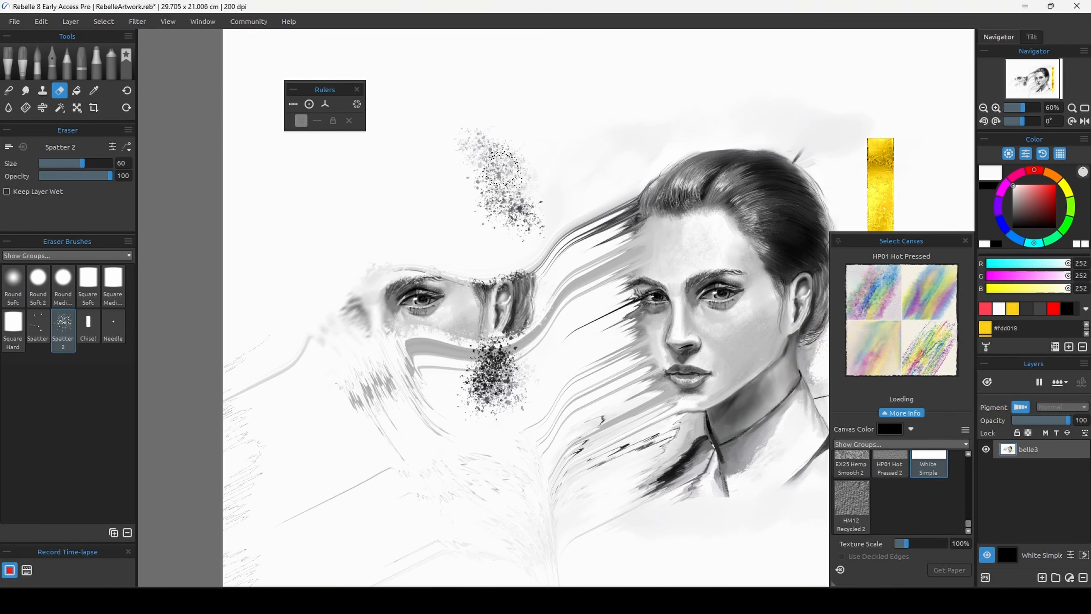
pyautogui.hotkey('ctrl', 'z')
pyautogui.hotkey('ctrl', 'z')
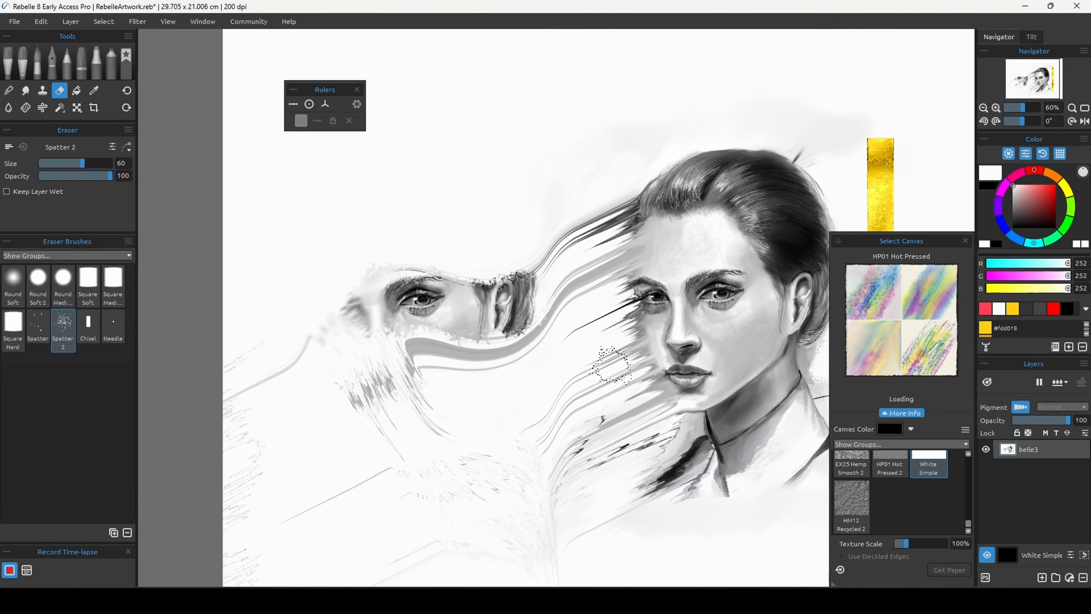
# Try erasing diagonally across the streaks with Spatter 2, and sweep over the area with a square eraser
pyautogui.moveTo(570, 374)
pyautogui.mouseDown()
pyautogui.moveTo(558, 370)
pyautogui.moveTo(465, 431)
pyautogui.mouseUp()
pyautogui.moveTo(415, 466); pyautogui.dragTo(554, 395)
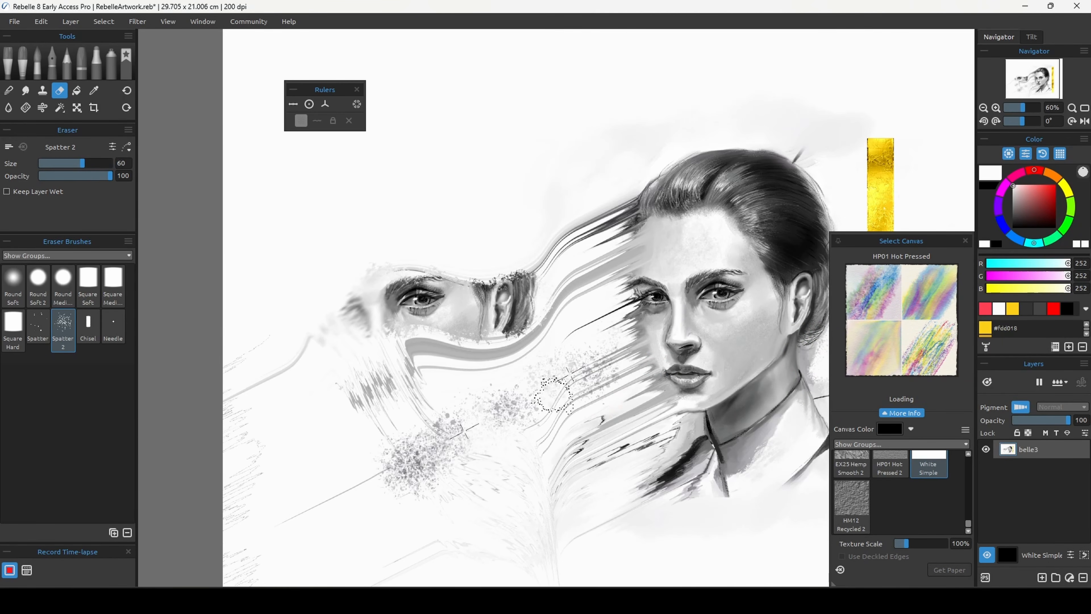
pyautogui.hotkey('ctrl', 'z')
pyautogui.click(112, 284)
pyautogui.moveTo(249, 214)
pyautogui.mouseDown()
pyautogui.moveTo(427, 325)
pyautogui.moveTo(606, 533)
pyautogui.mouseUp()
# Try a gradient fill on the background with the black-and-white Gradient preset, set diagonally beside the portrait
pyautogui.click(77, 91)
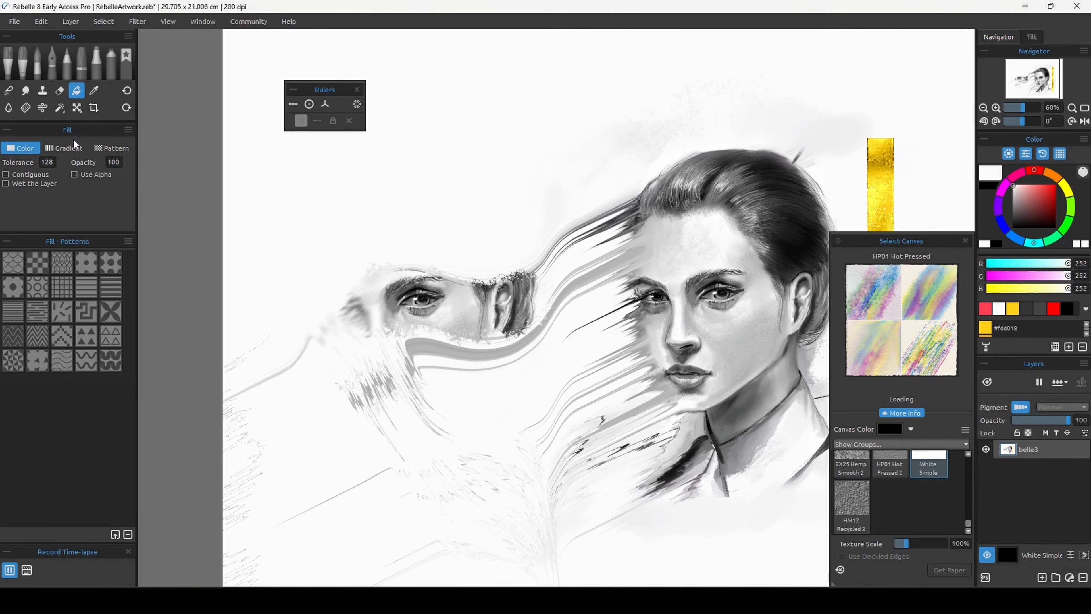
pyautogui.click(71, 148)
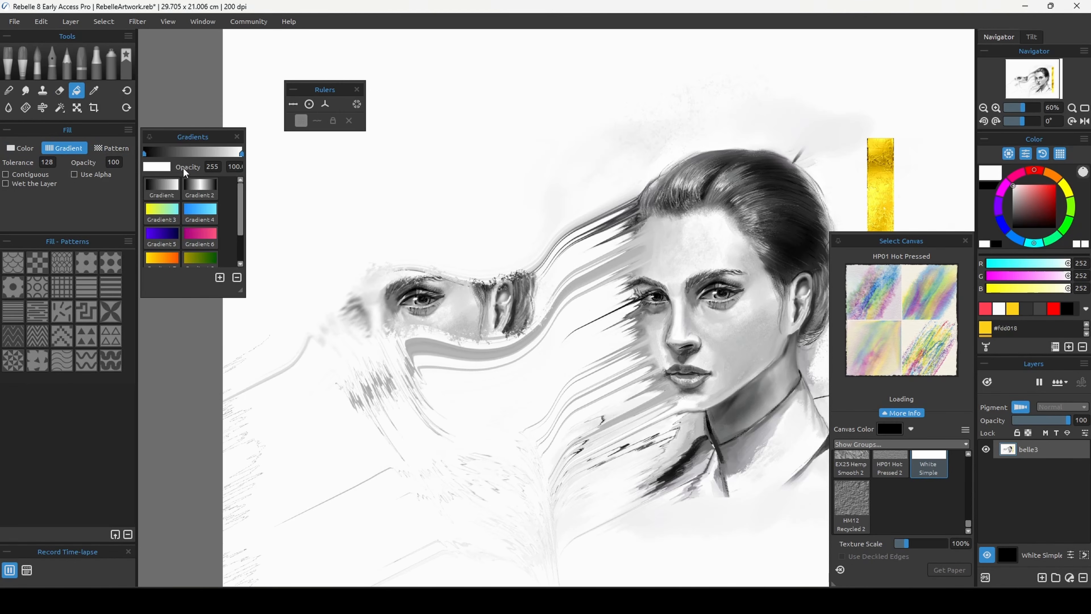
pyautogui.click(162, 186)
pyautogui.moveTo(303, 150); pyautogui.dragTo(442, 193)
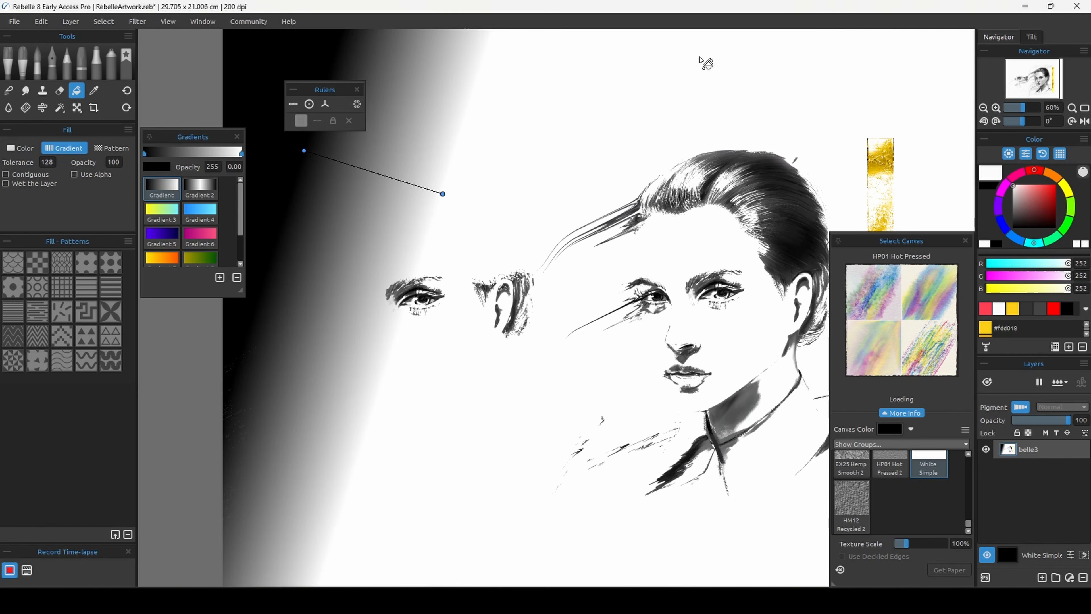
pyautogui.moveTo(441, 119); pyautogui.dragTo(544, 196)
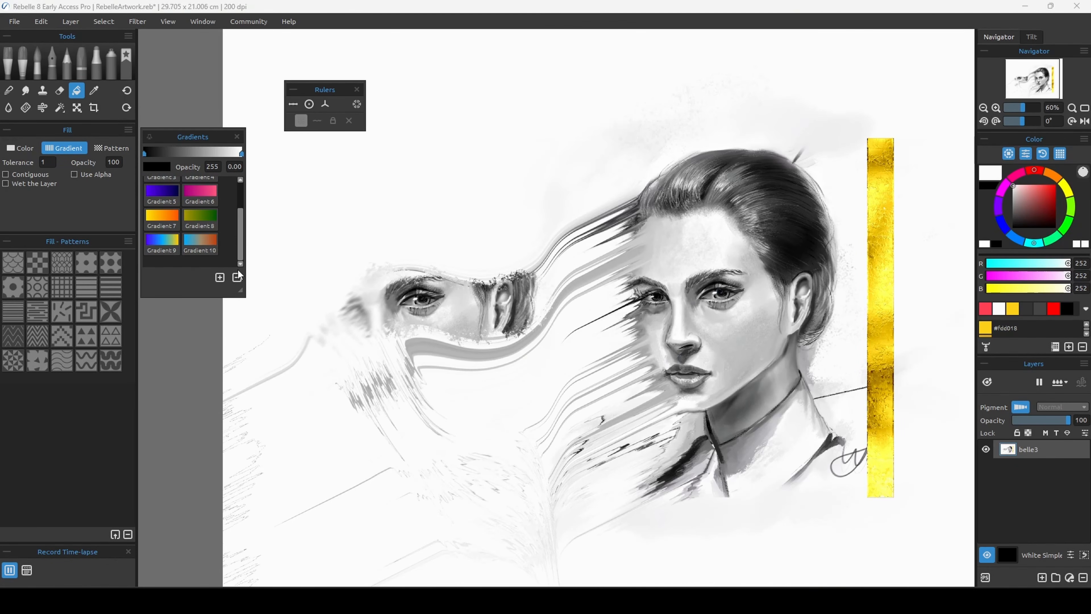
# Try pattern fills at various angles on the background with tolerance 1 and scale 100
pyautogui.click(111, 148)
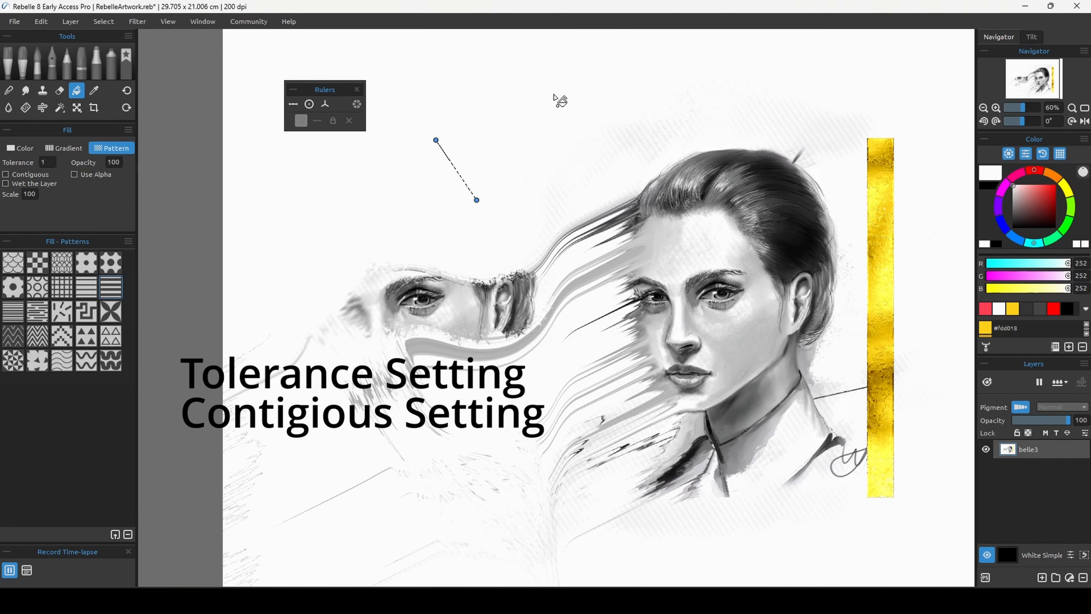
pyautogui.moveTo(504, 137)
pyautogui.mouseDown()
pyautogui.moveTo(518, 139)
pyautogui.moveTo(578, 266)
pyautogui.mouseUp()
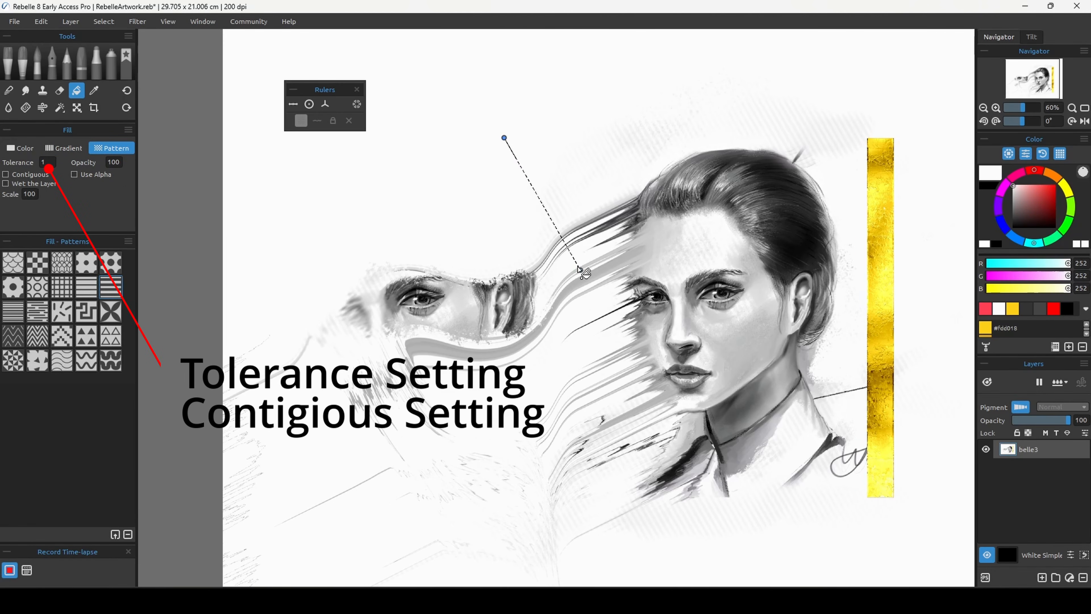
pyautogui.hotkey('ctrl', 'z')
pyautogui.moveTo(521, 101); pyautogui.dragTo(565, 215)
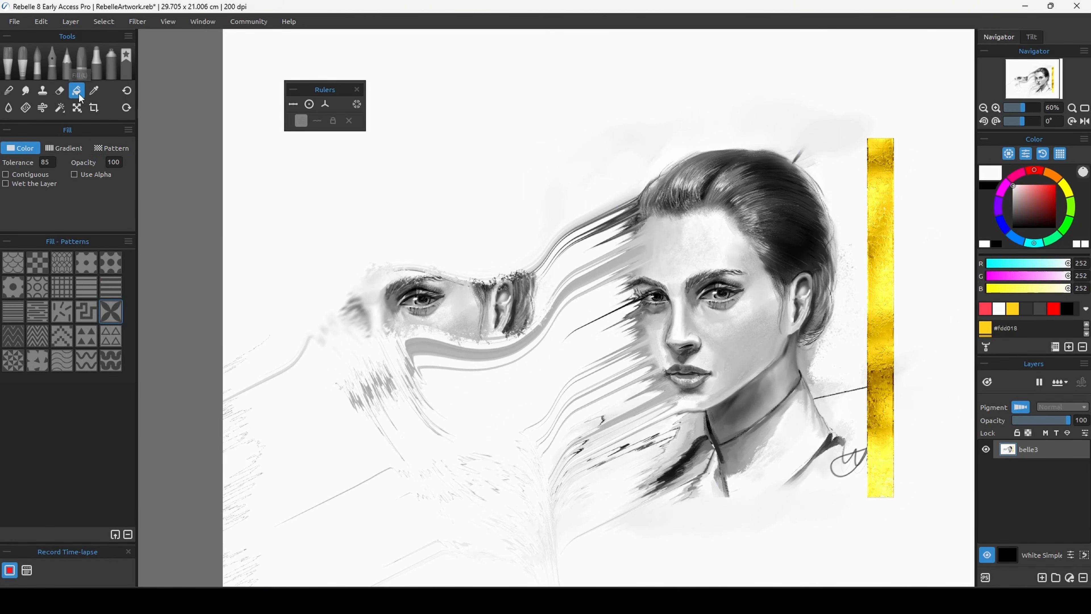
# Look through the Pick Color options and the water and dry tools
pyautogui.click(95, 93)
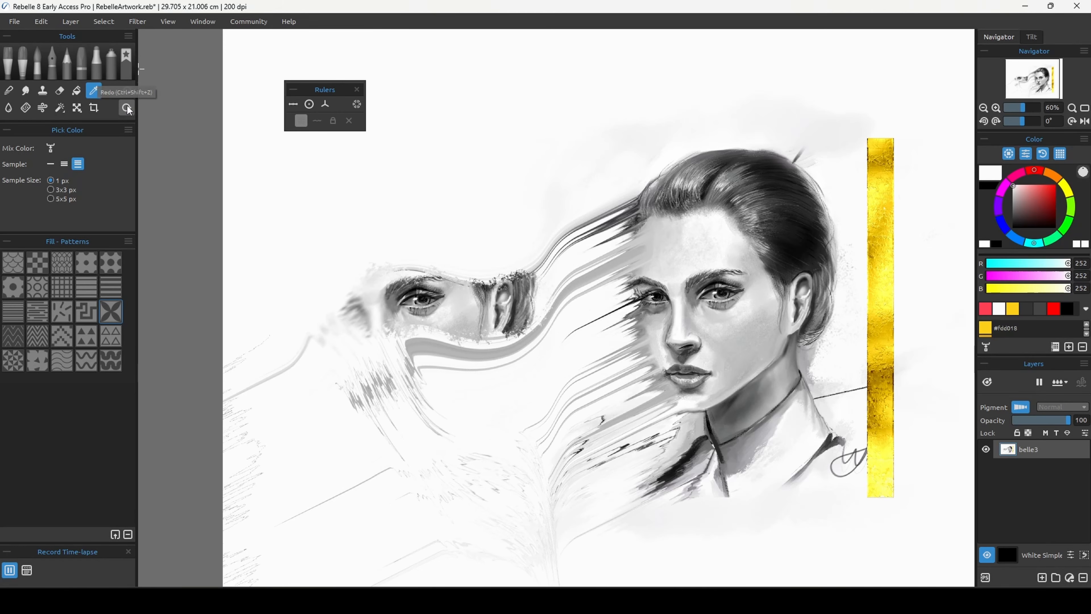
pyautogui.click(9, 108)
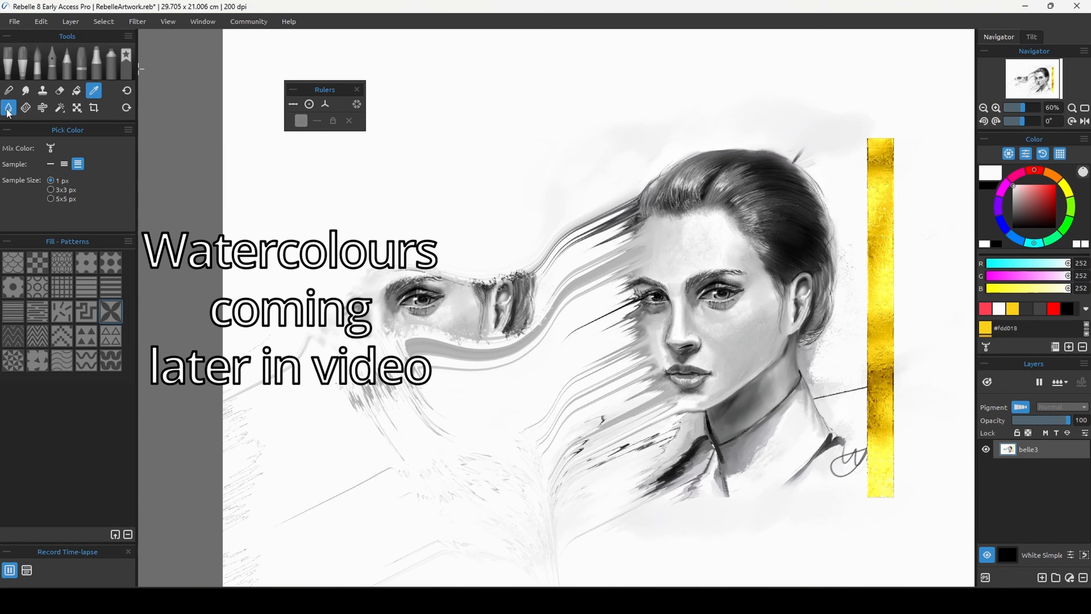
pyautogui.click(27, 108)
# Select the cloned eye's dark iris with the Magic Wand at tolerance 0, and replace that with a rectangular selection above the eye
pyautogui.click(64, 107)
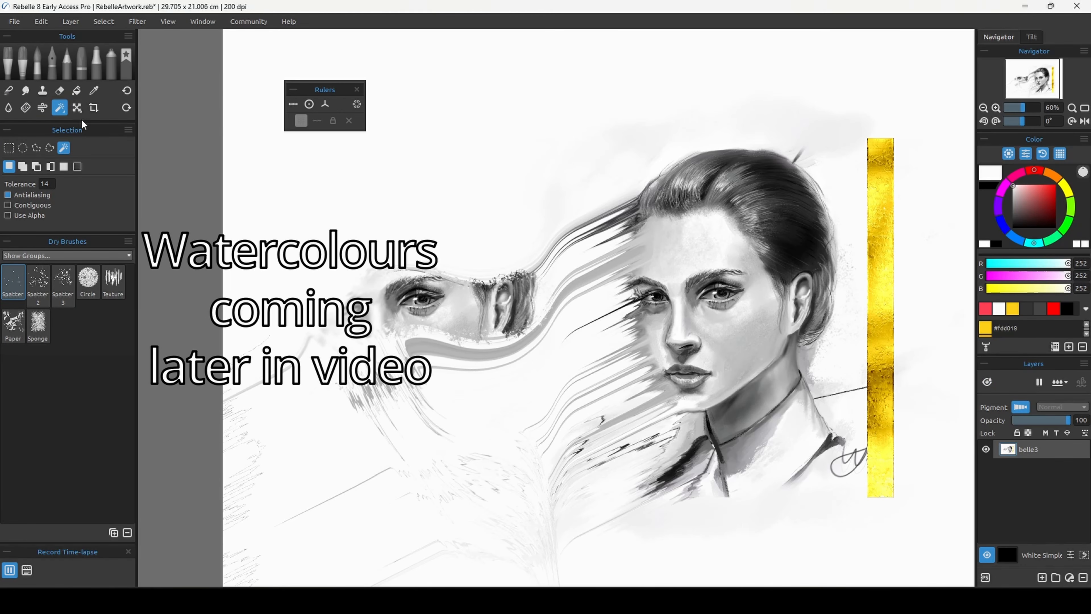
pyautogui.click(121, 277)
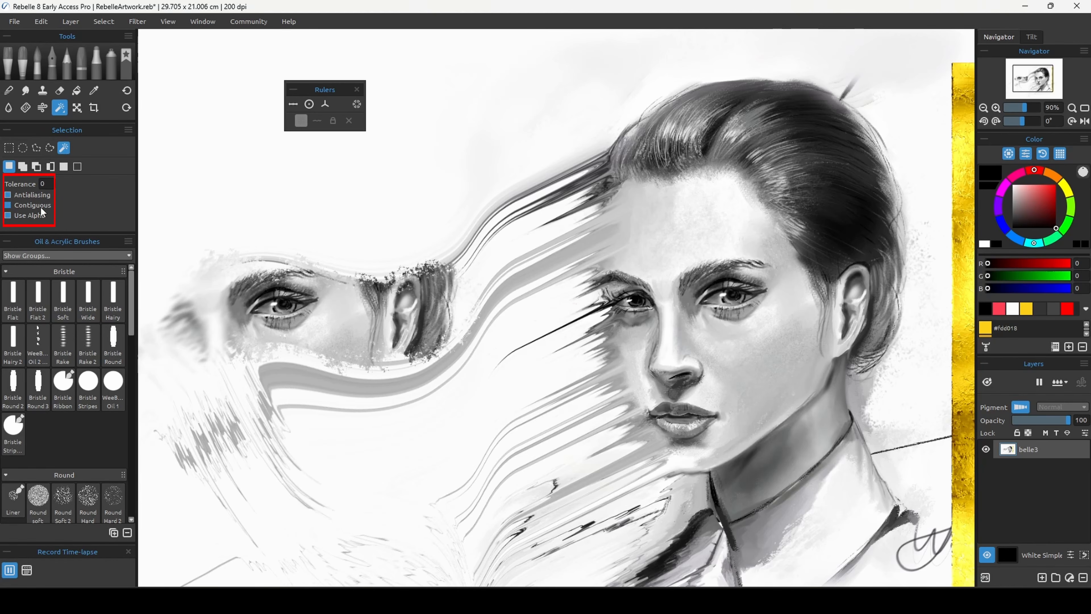
pyautogui.click(284, 306)
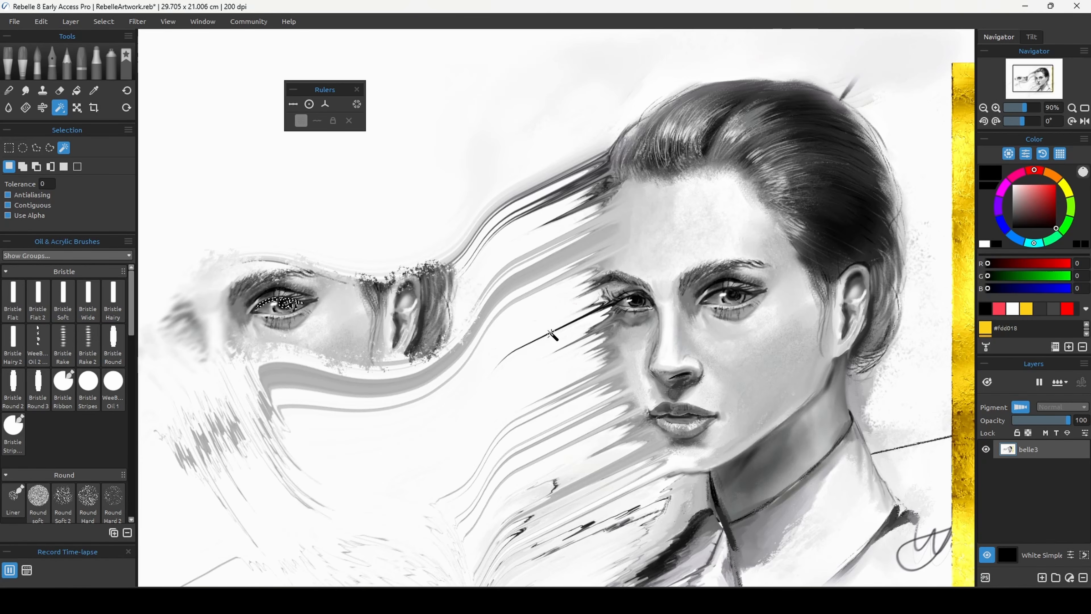
pyautogui.click(37, 150)
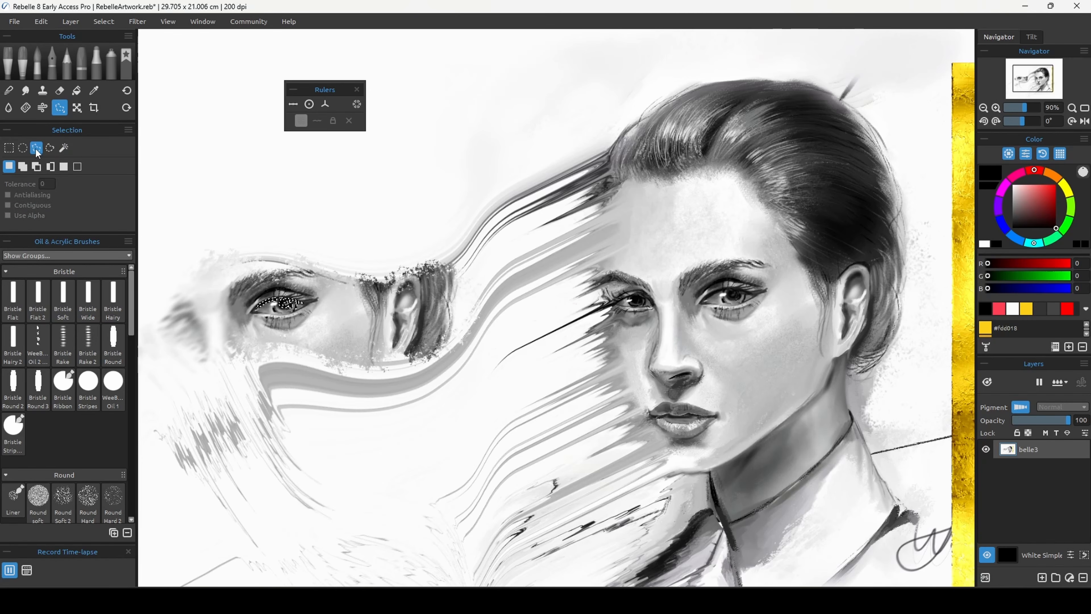
pyautogui.moveTo(204, 161); pyautogui.dragTo(286, 245)
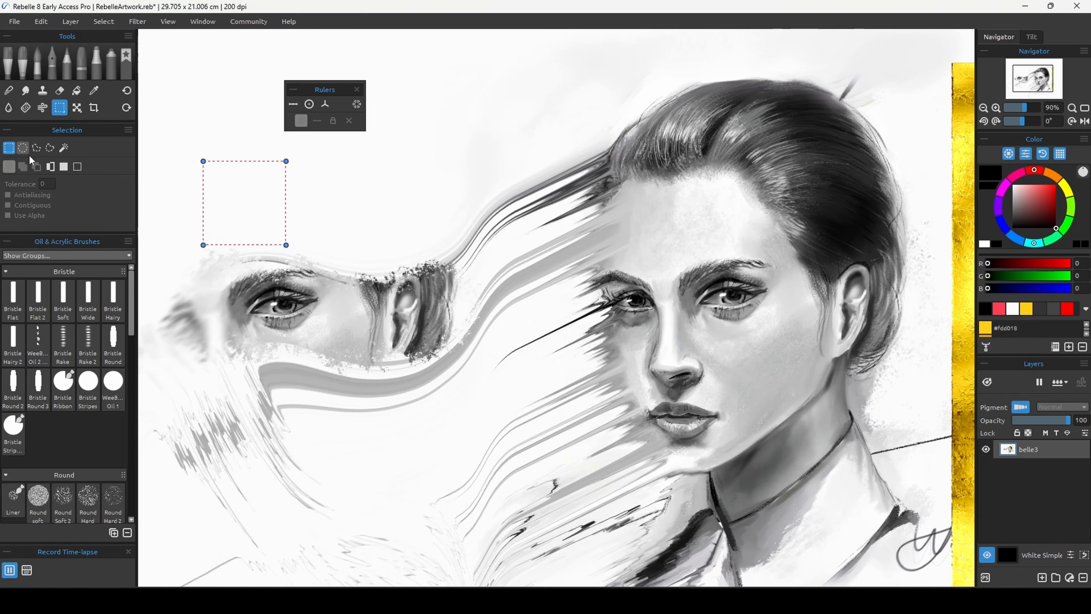
# Move the copied eye onto the lower streaks and enlarge it with Fractal resampling to 12.878 × 9.690 cm
pyautogui.click(77, 108)
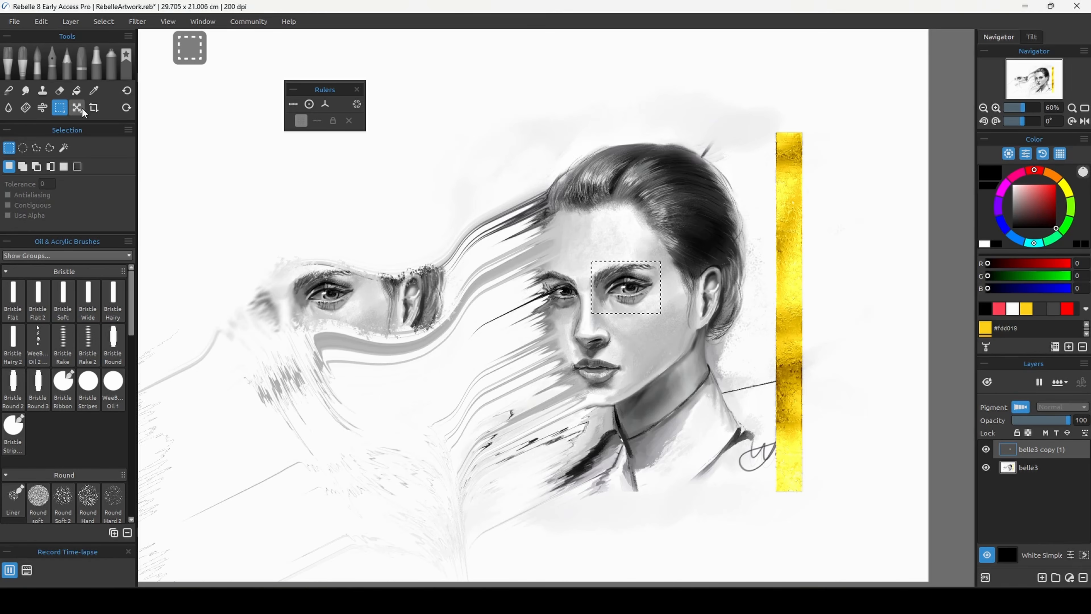
pyautogui.moveTo(641, 293); pyautogui.dragTo(242, 420)
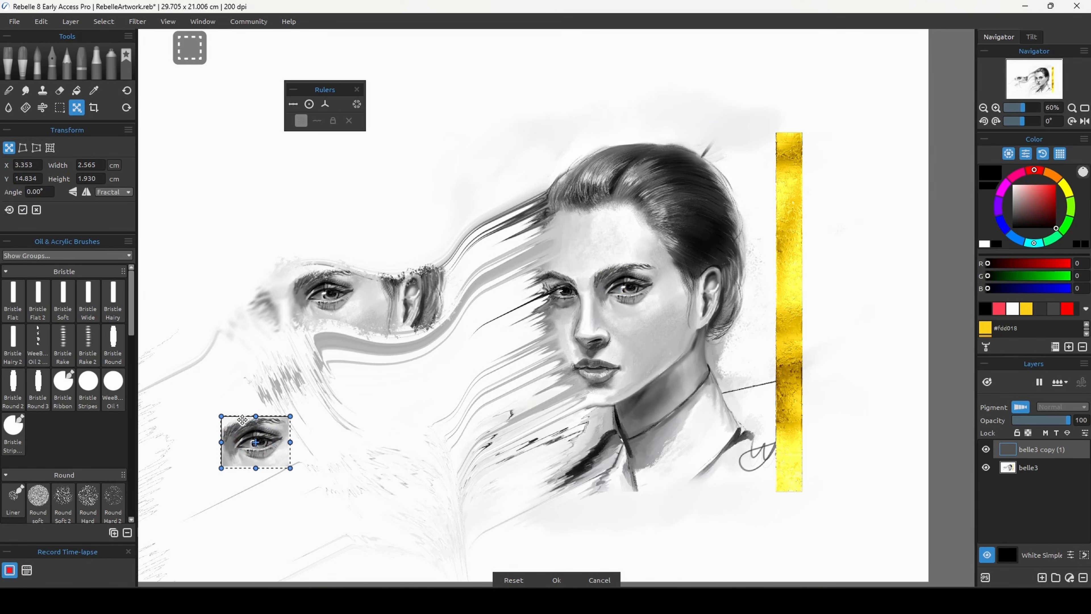
pyautogui.click(114, 194)
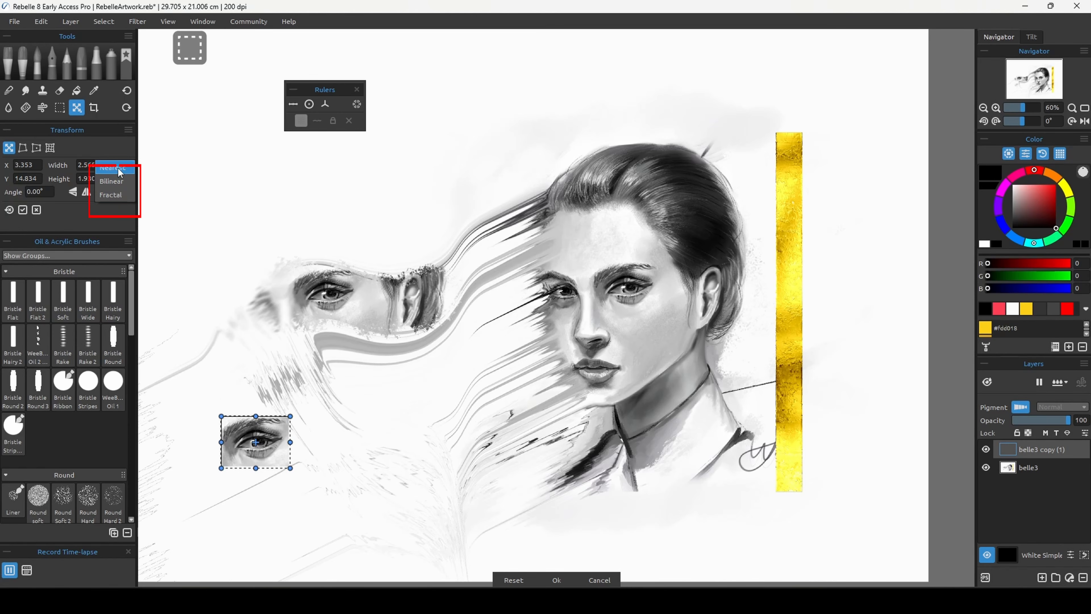
pyautogui.click(123, 194)
pyautogui.moveTo(290, 416); pyautogui.dragTo(521, 206)
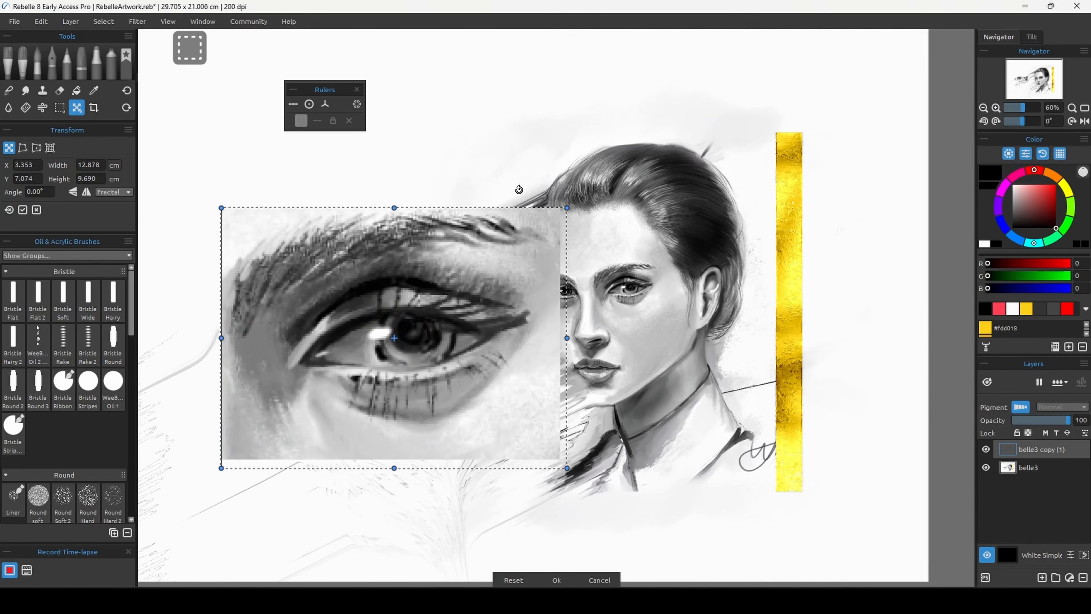
pyautogui.moveTo(490, 335); pyautogui.dragTo(435, 297)
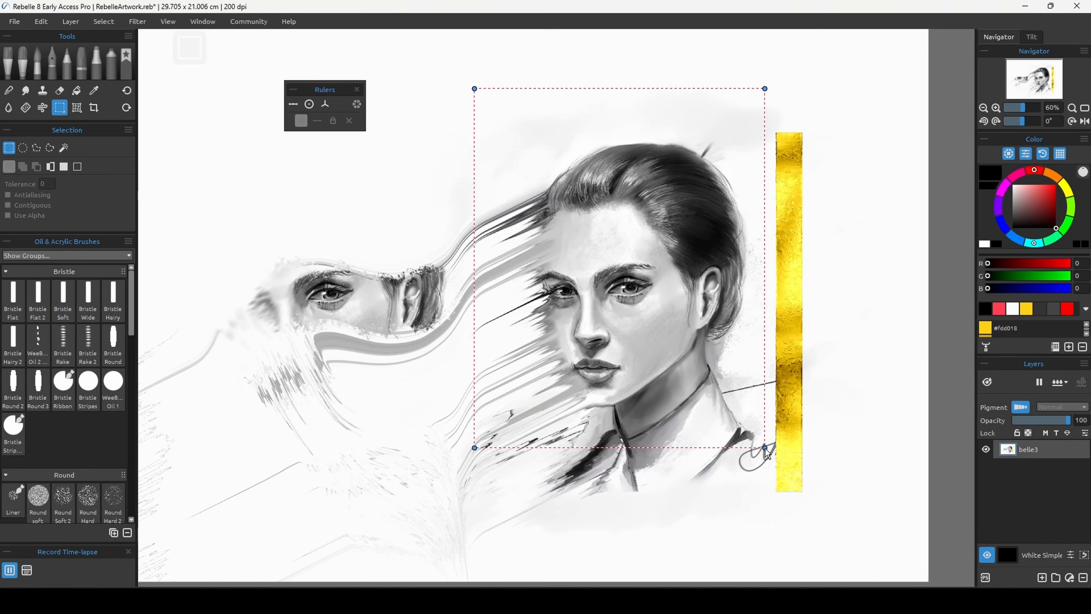
# Start a Warp on the selected portrait with Split set to 9 and add an extra grid crossing at the eyebrow's outer end
pyautogui.click(77, 108)
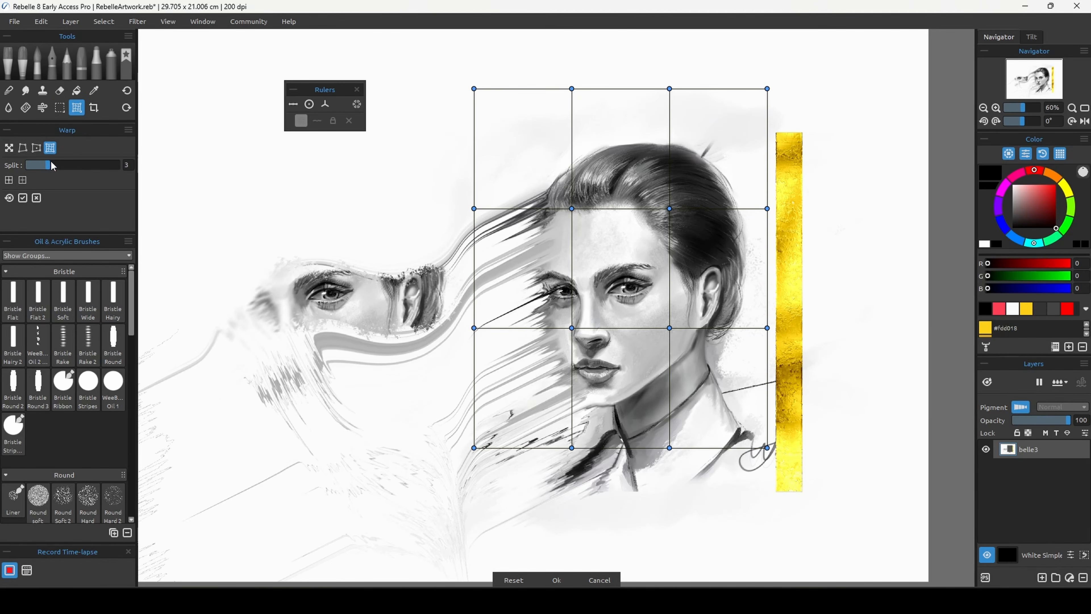
pyautogui.moveTo(47, 166); pyautogui.dragTo(115, 173)
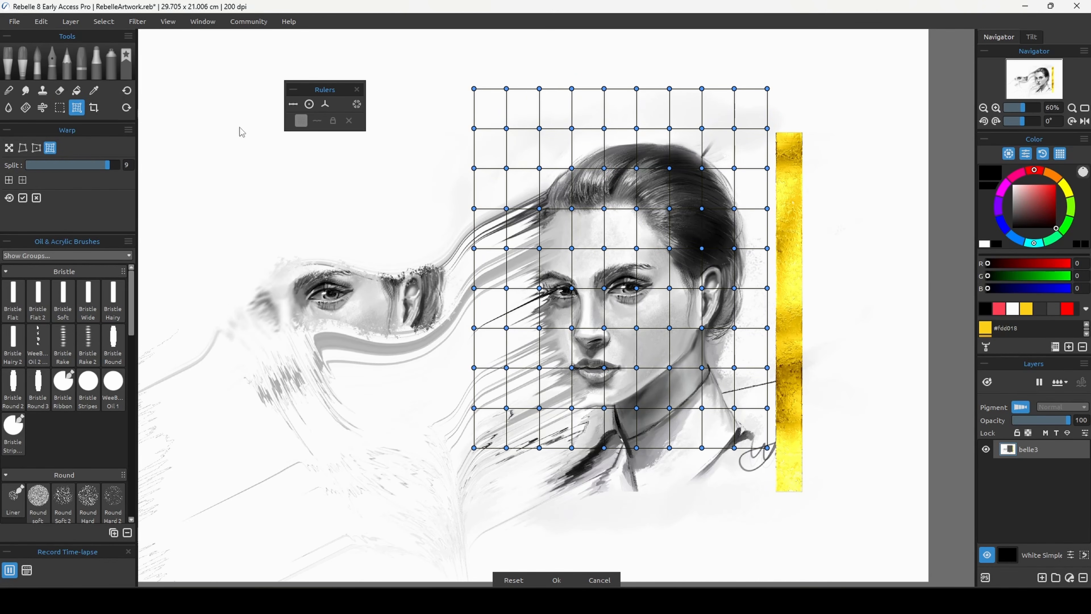
pyautogui.click(9, 180)
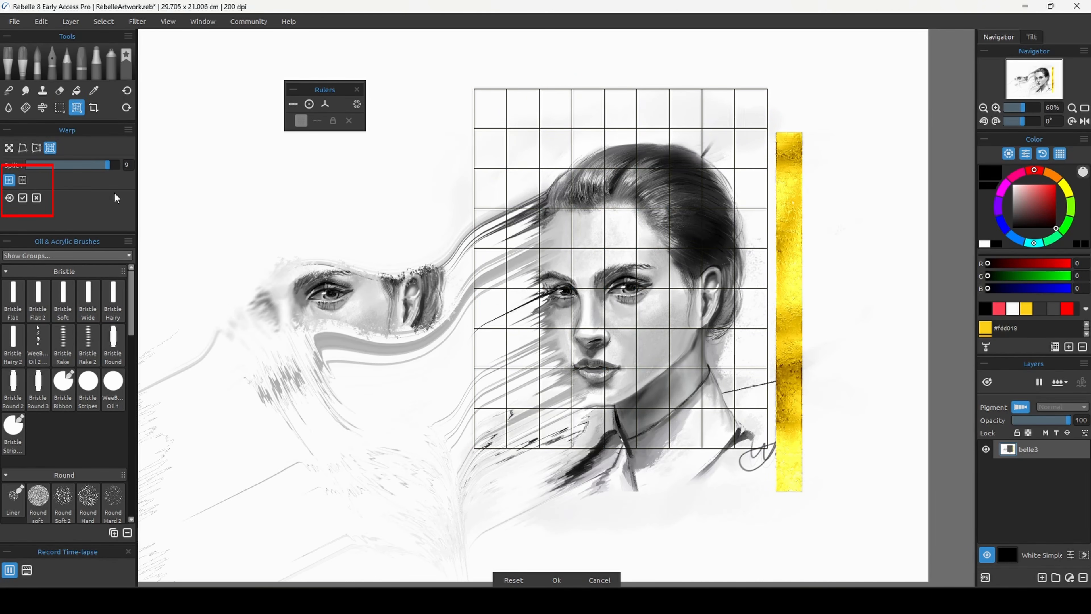
pyautogui.click(652, 268)
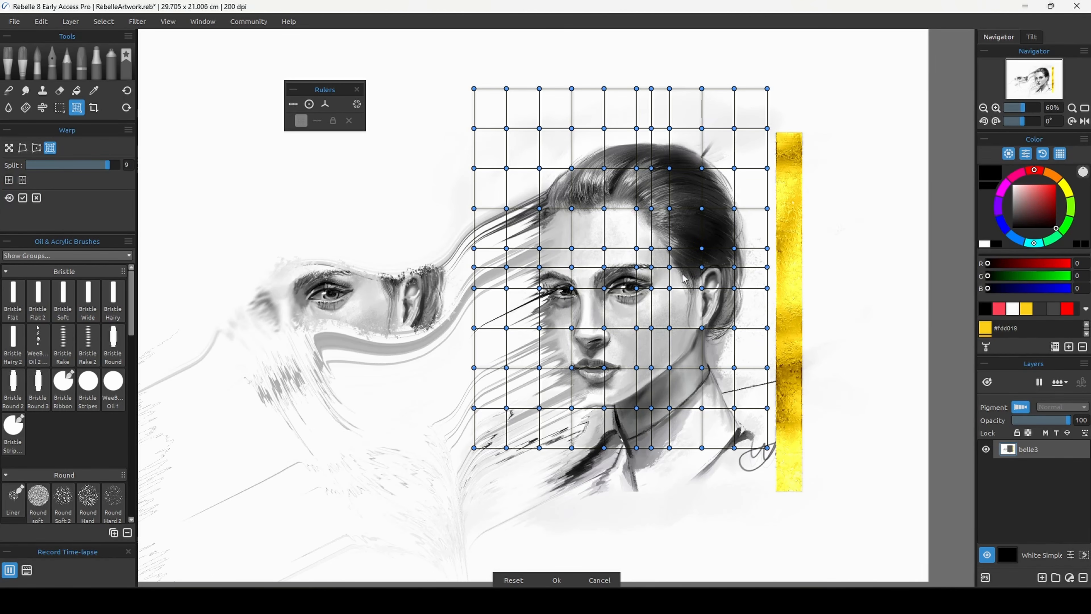
# Shift the warp grid points at the cheek, beside the nose and at the inner eye corner slightly, and apply the warp
pyautogui.scroll(5, 684, 278)
pyautogui.moveTo(551, 326); pyautogui.dragTo(554, 336)
pyautogui.moveTo(553, 448); pyautogui.dragTo(510, 424)
pyautogui.moveTo(459, 449); pyautogui.dragTo(473, 452)
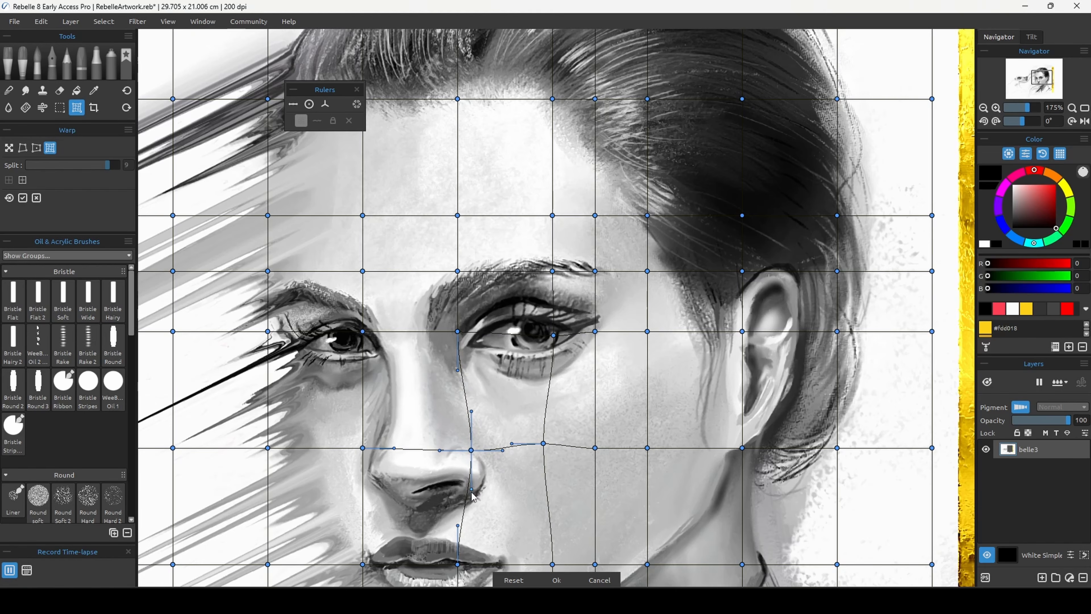
pyautogui.moveTo(363, 332); pyautogui.dragTo(359, 324)
pyautogui.moveTo(361, 361); pyautogui.dragTo(369, 361)
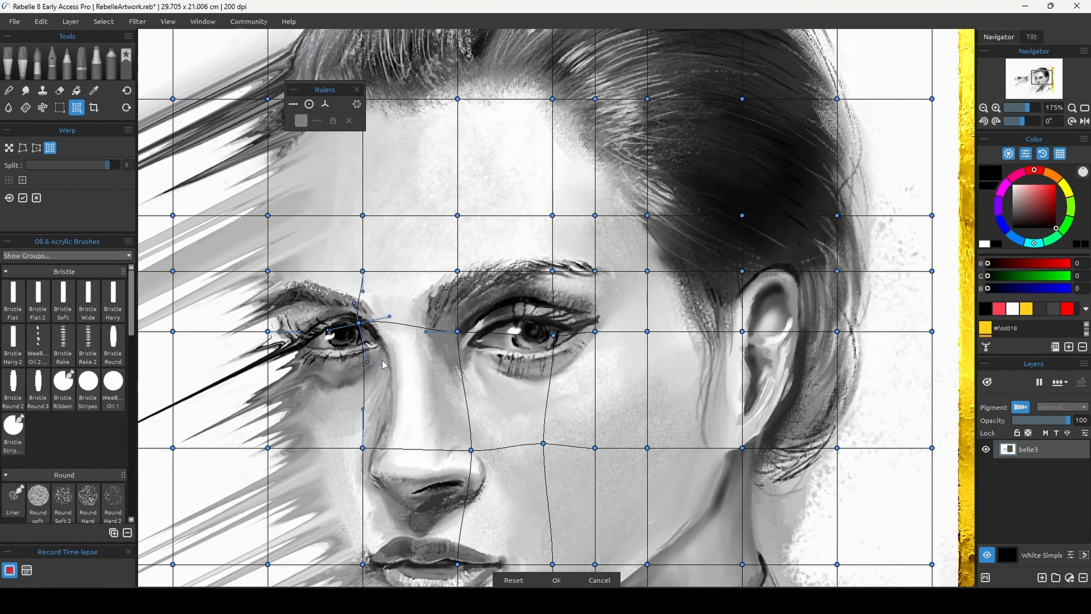
pyautogui.press('Return')
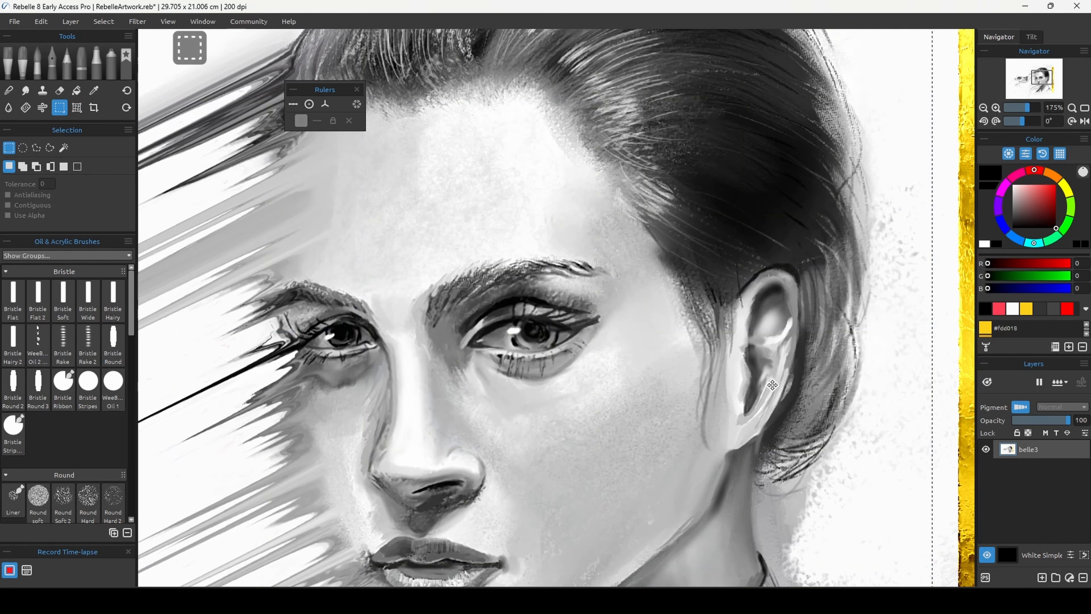
# Try to pull the selected portrait's upper-left corner outward and down with Deform, and reset it
pyautogui.hotkey('ctrl', '0')
pyautogui.click(76, 107)
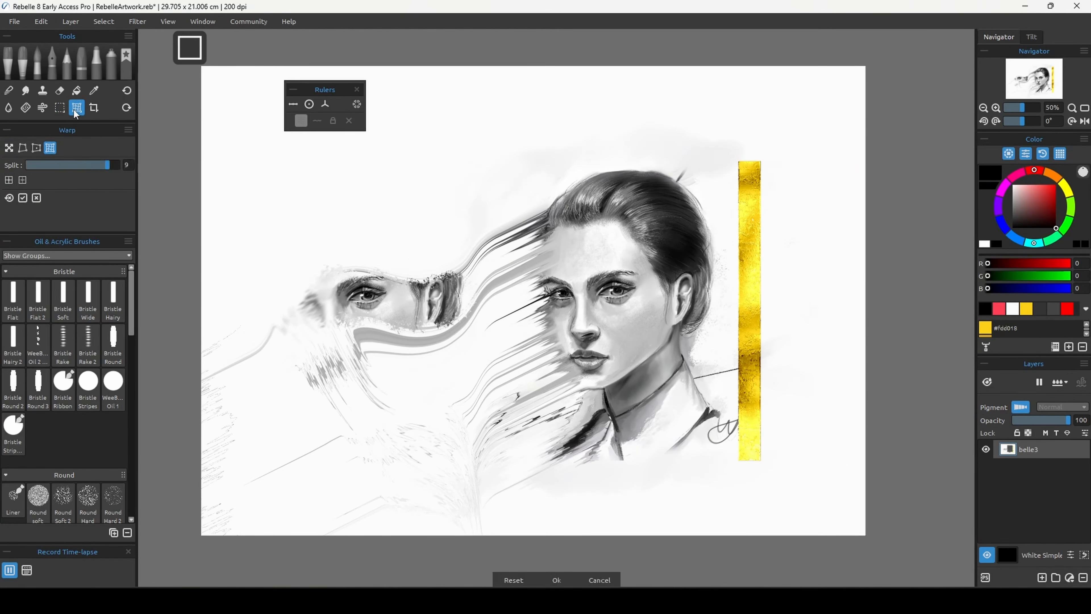
pyautogui.click(23, 148)
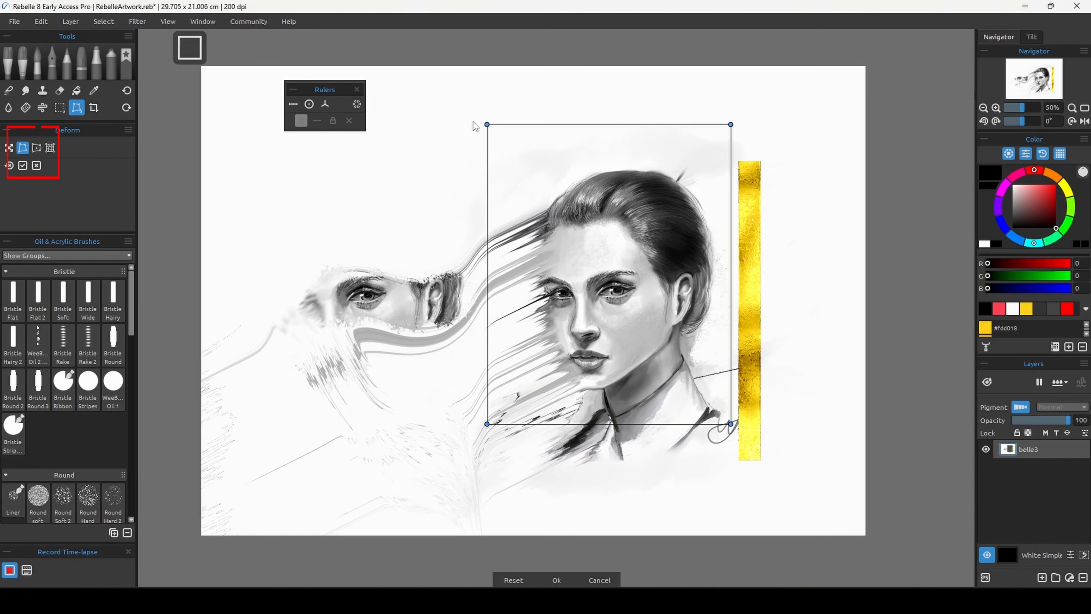
pyautogui.moveTo(486, 124); pyautogui.dragTo(373, 255)
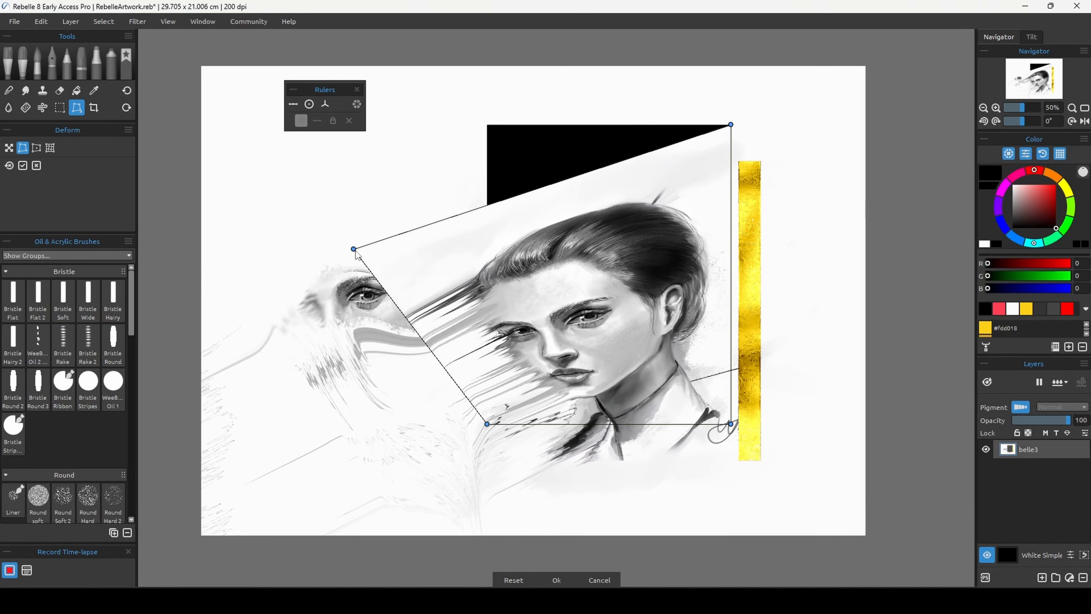
pyautogui.click(10, 165)
# Try to move the selected portrait's upper-left corner inward with Perspective, and cancel the transformation
pyautogui.click(36, 148)
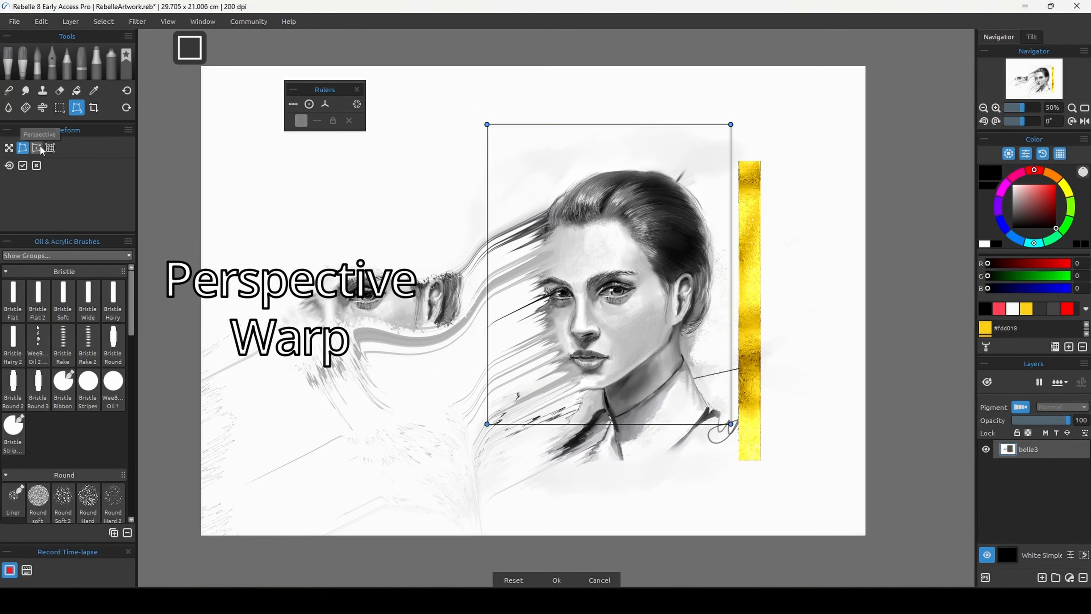
pyautogui.moveTo(487, 124); pyautogui.dragTo(564, 172)
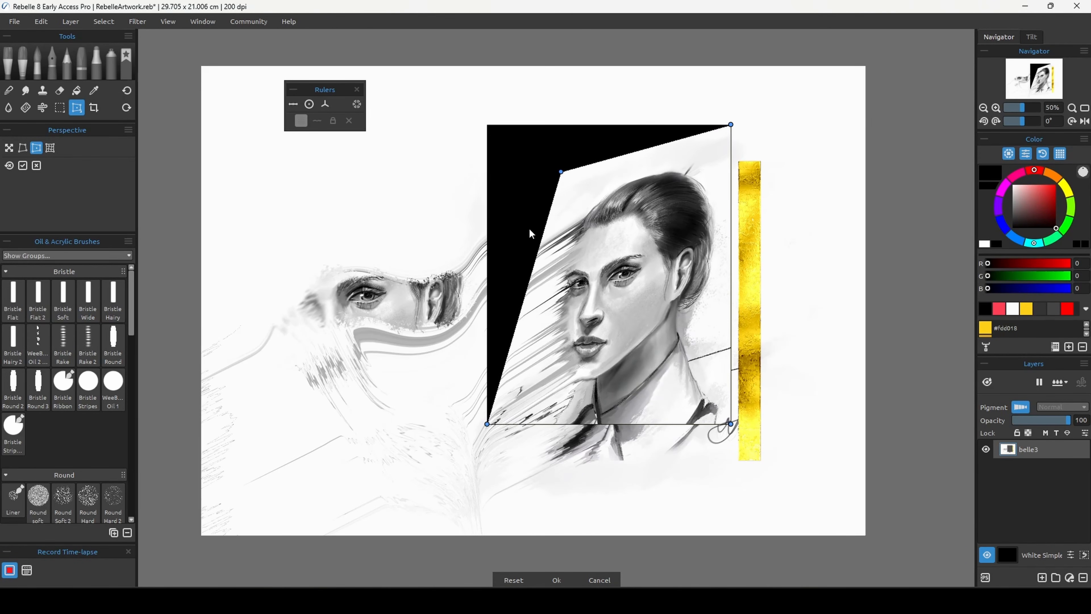
pyautogui.press('Escape')
# Enlarge the canvas beyond the artwork on all sides to 31.026 × 22.149 cm
pyautogui.click(94, 108)
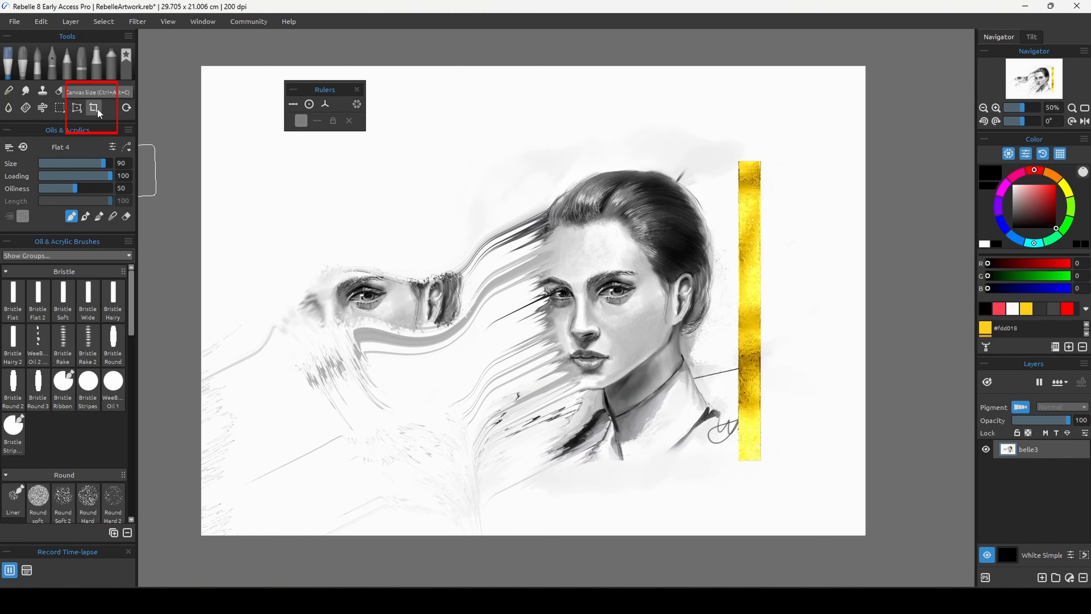
pyautogui.moveTo(201, 66); pyautogui.dragTo(177, 41)
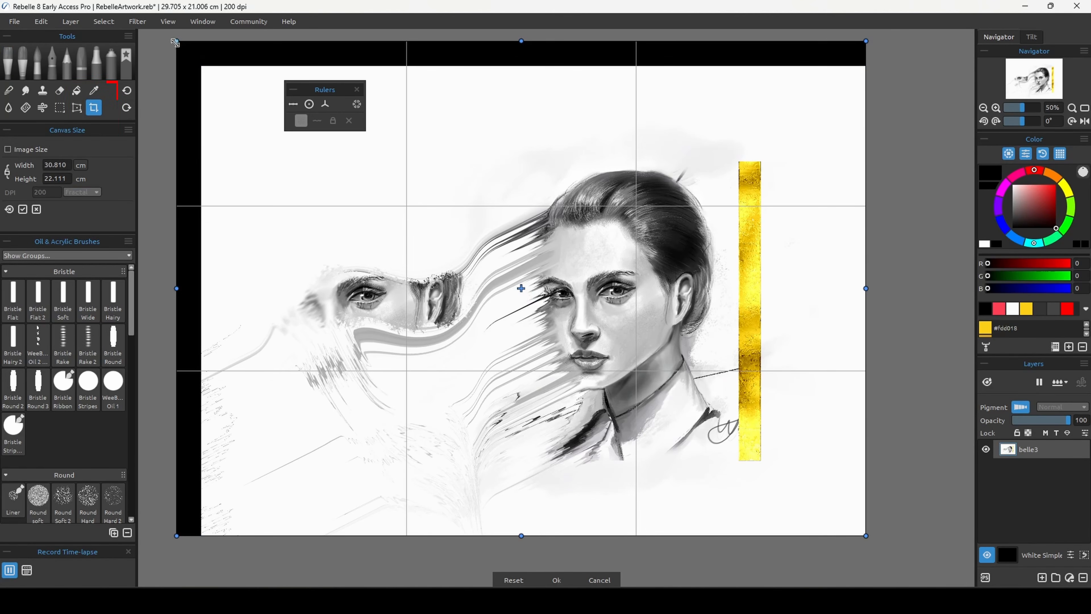
pyautogui.press('Return')
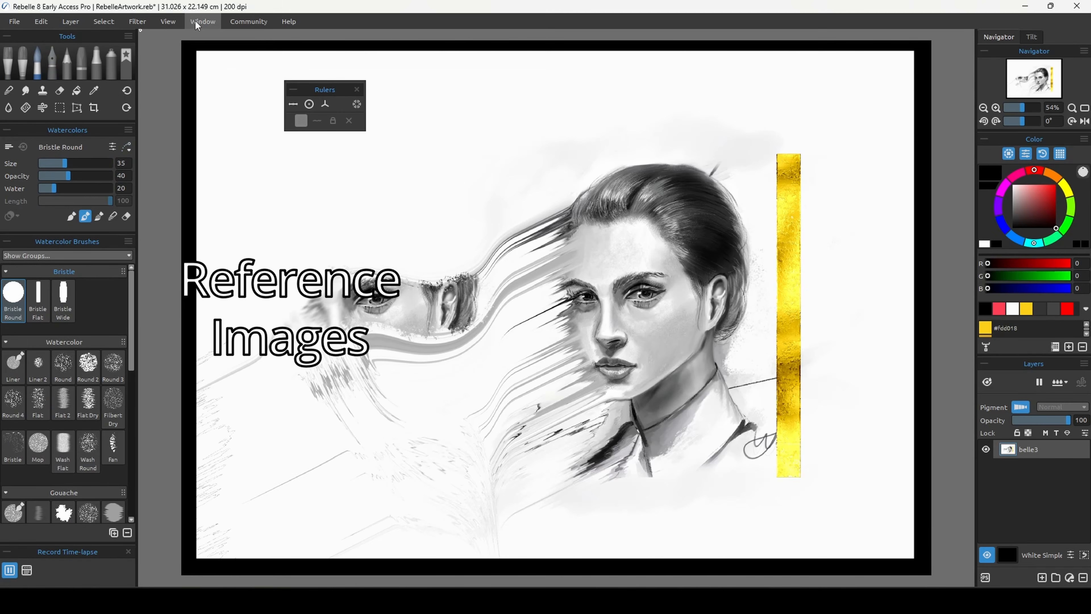
# Open the braveheartB_1 reference image in its own window and enlarge that window beside the Reference Images panel
pyautogui.click(196, 23)
pyautogui.click(221, 173)
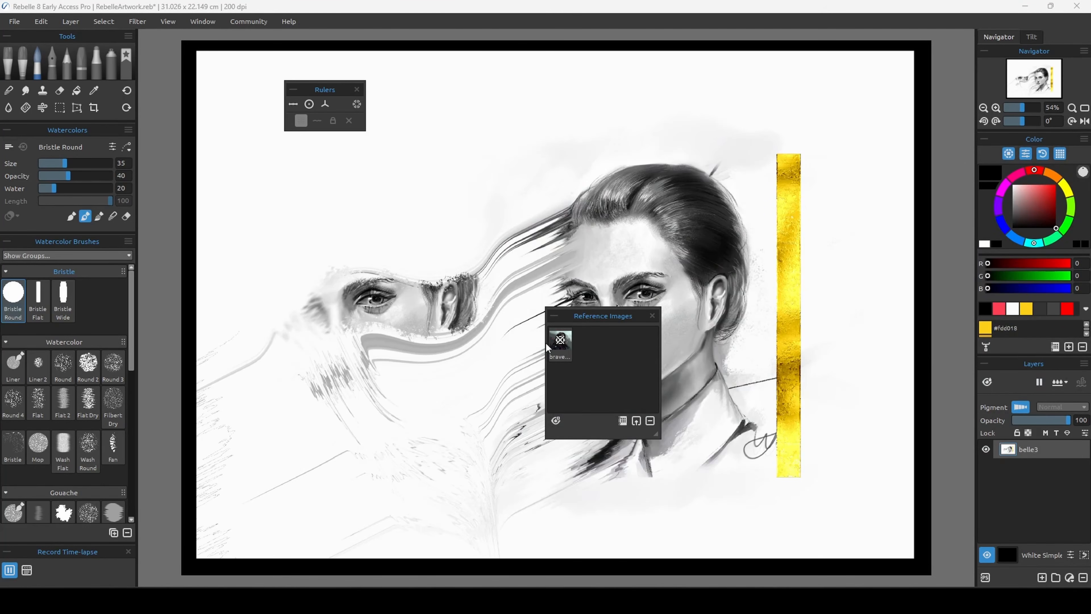
pyautogui.click(567, 341)
pyautogui.doubleClick(564, 342)
pyautogui.doubleClick(566, 343)
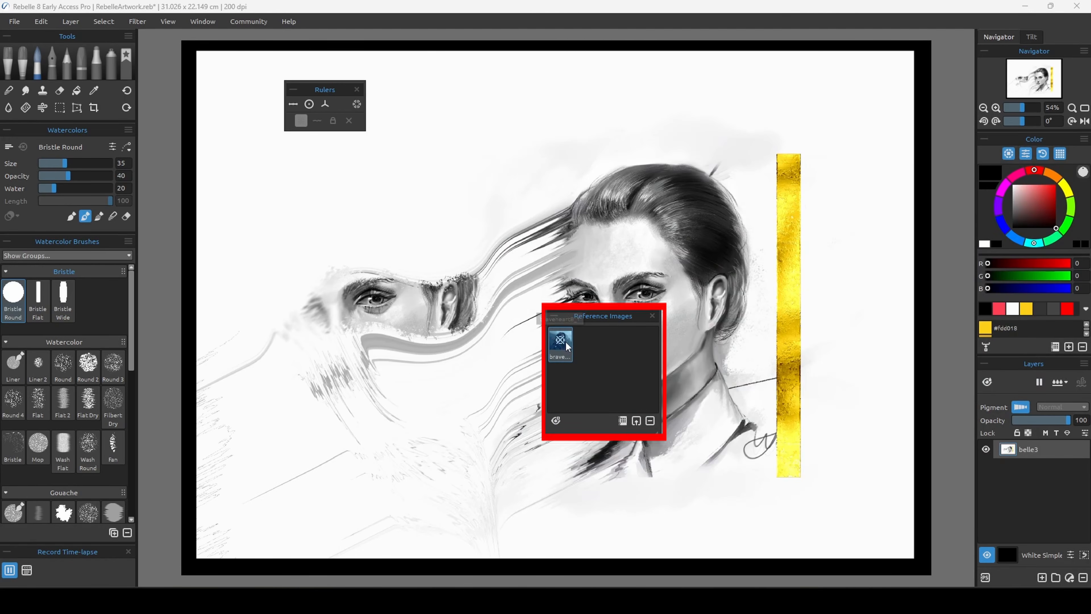
pyautogui.doubleClick(571, 335)
pyautogui.moveTo(558, 317); pyautogui.dragTo(345, 275)
pyautogui.moveTo(625, 269); pyautogui.dragTo(876, 517)
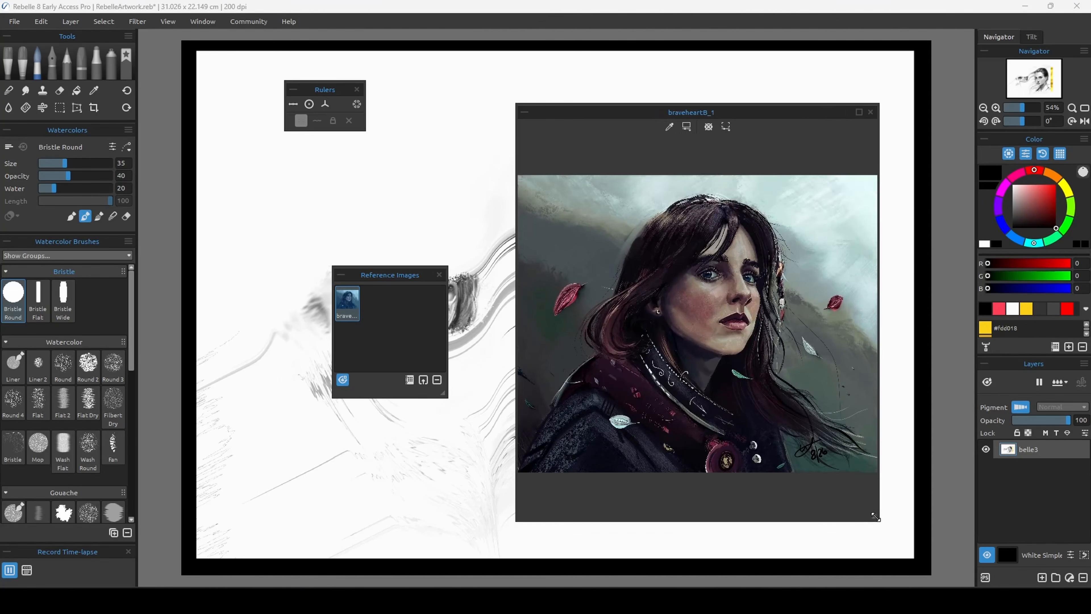
# Show the reference on the canvas and draw guide lines on it across the eyes, down the face and below the nose
pyautogui.click(726, 128)
pyautogui.click(674, 147)
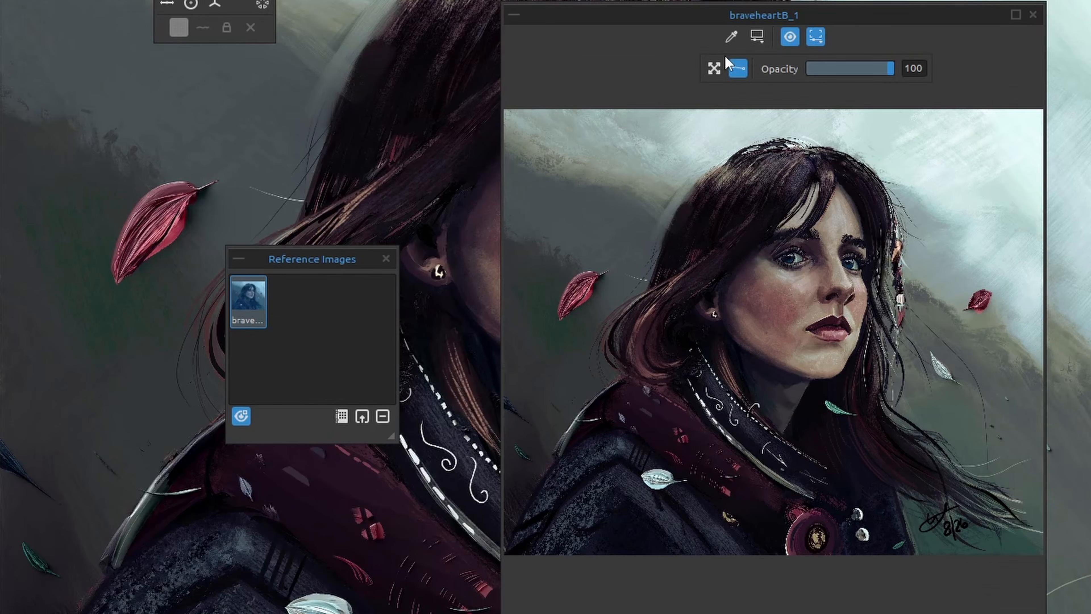
pyautogui.moveTo(774, 256); pyautogui.dragTo(809, 264)
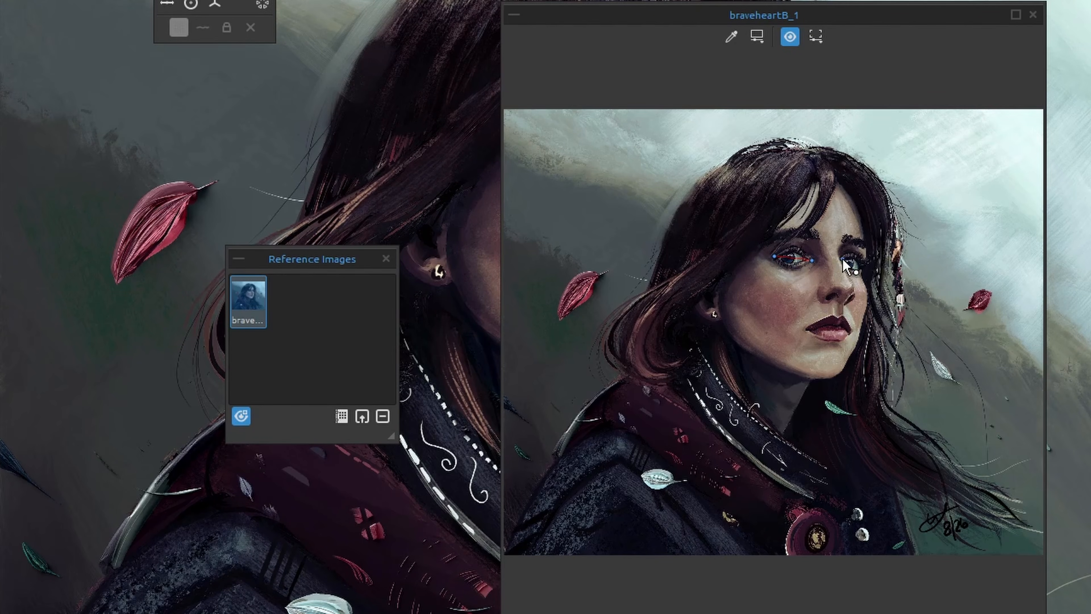
pyautogui.moveTo(825, 173); pyautogui.dragTo(833, 377)
pyautogui.moveTo(812, 302); pyautogui.dragTo(858, 305)
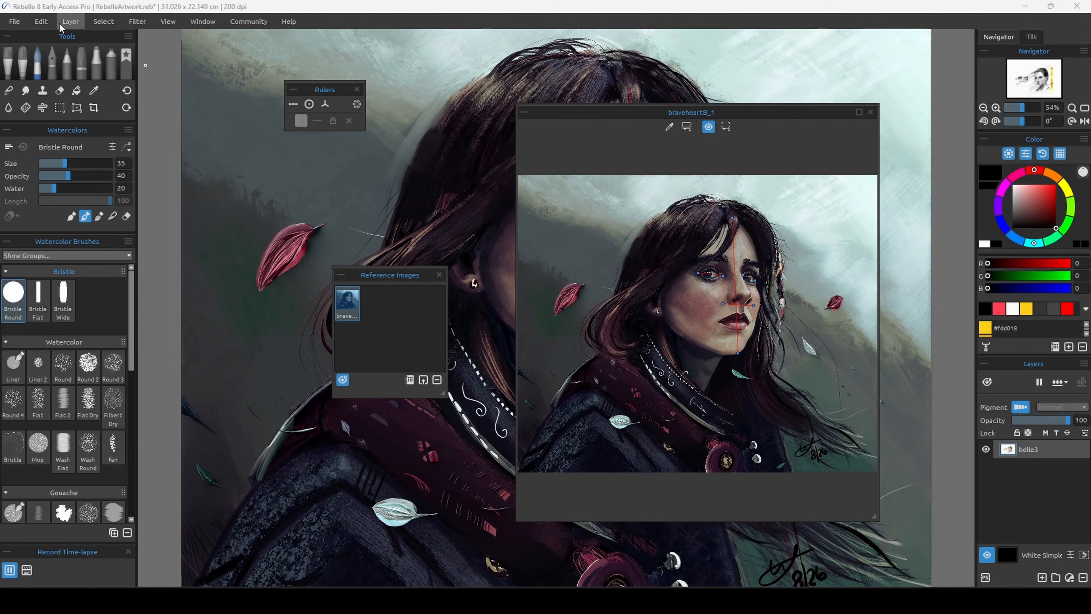
# Set the reference image line width to 4 in the Color preferences
pyautogui.click(41, 23)
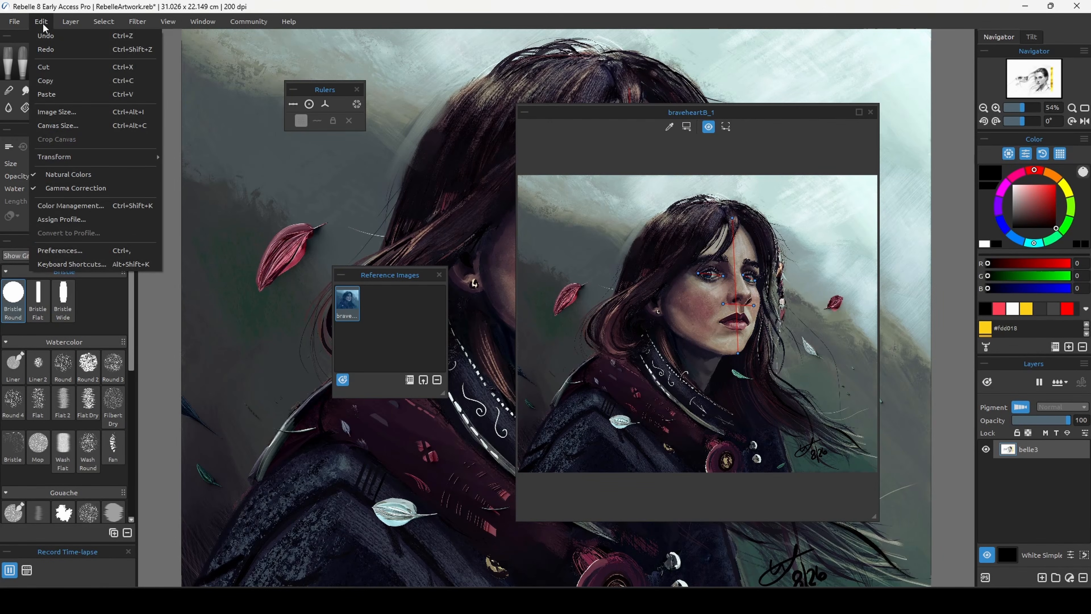
pyautogui.press('Escape')
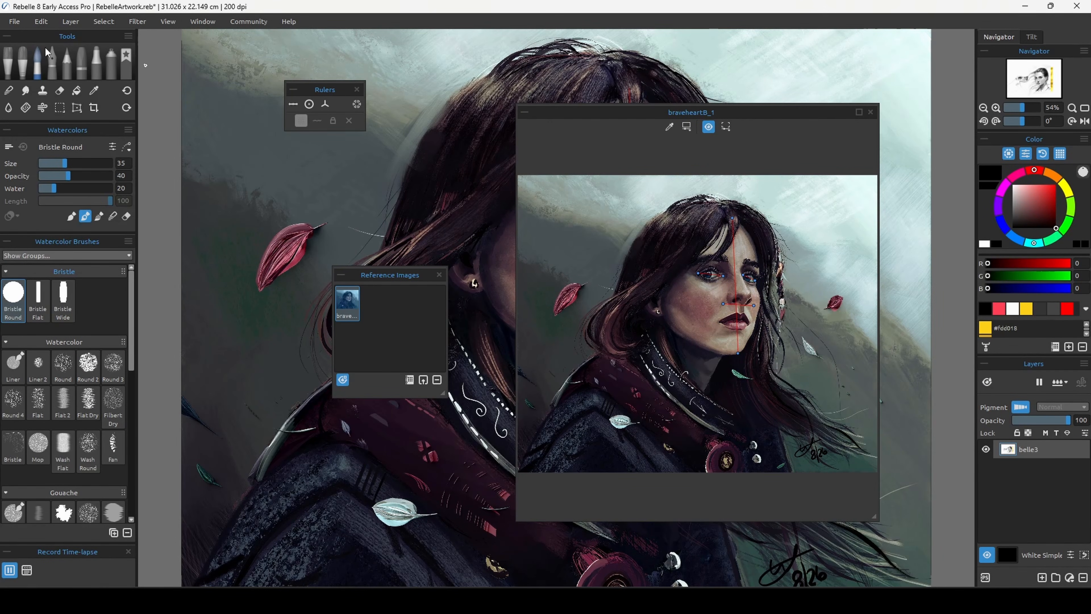
pyautogui.click(42, 22)
pyautogui.click(64, 251)
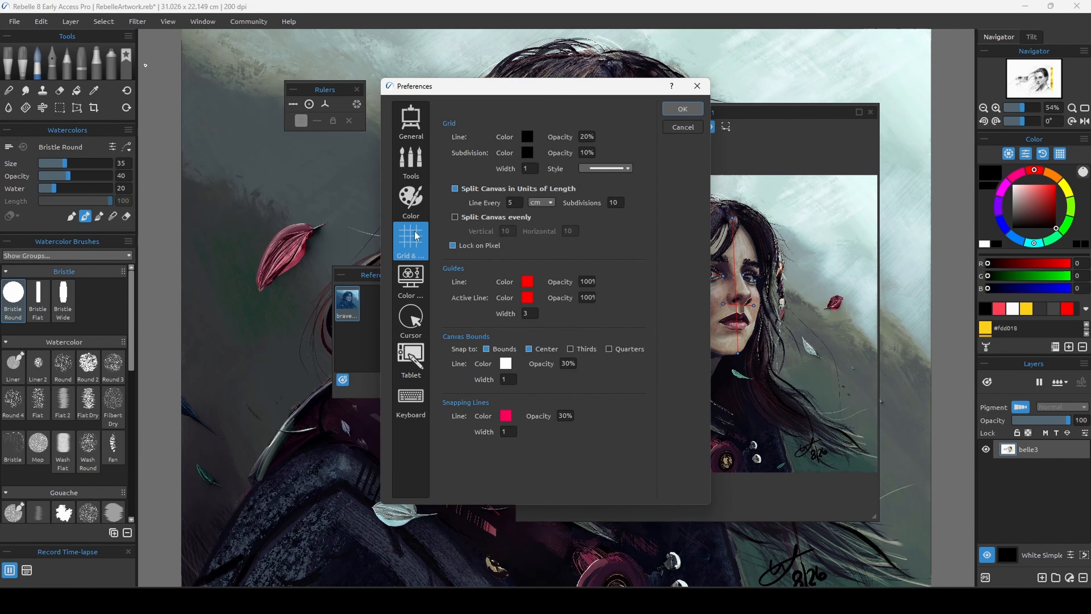
pyautogui.click(412, 203)
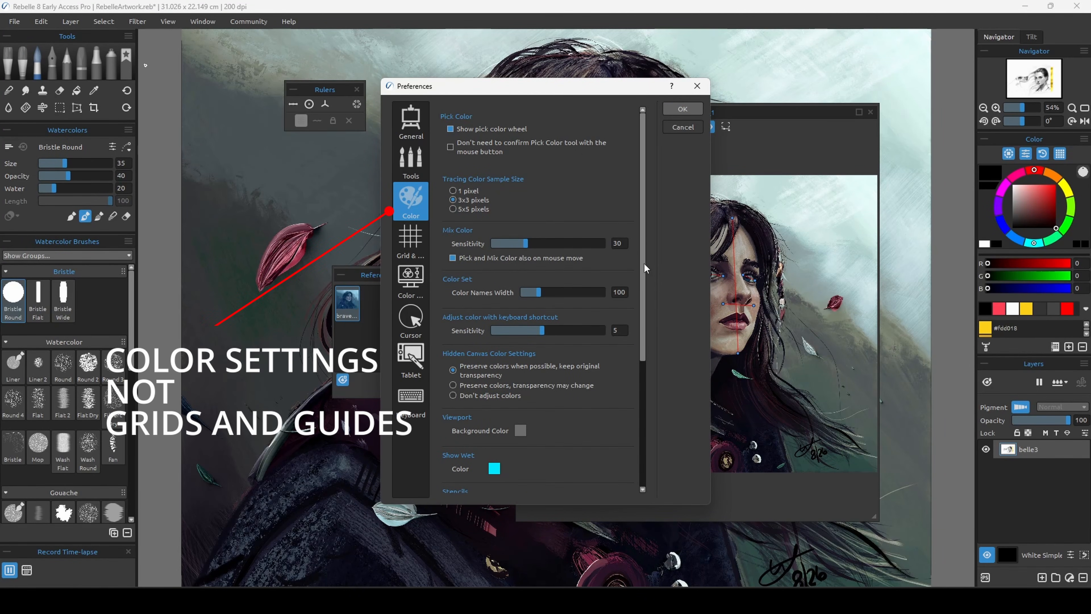
pyautogui.moveTo(644, 266); pyautogui.dragTo(634, 409)
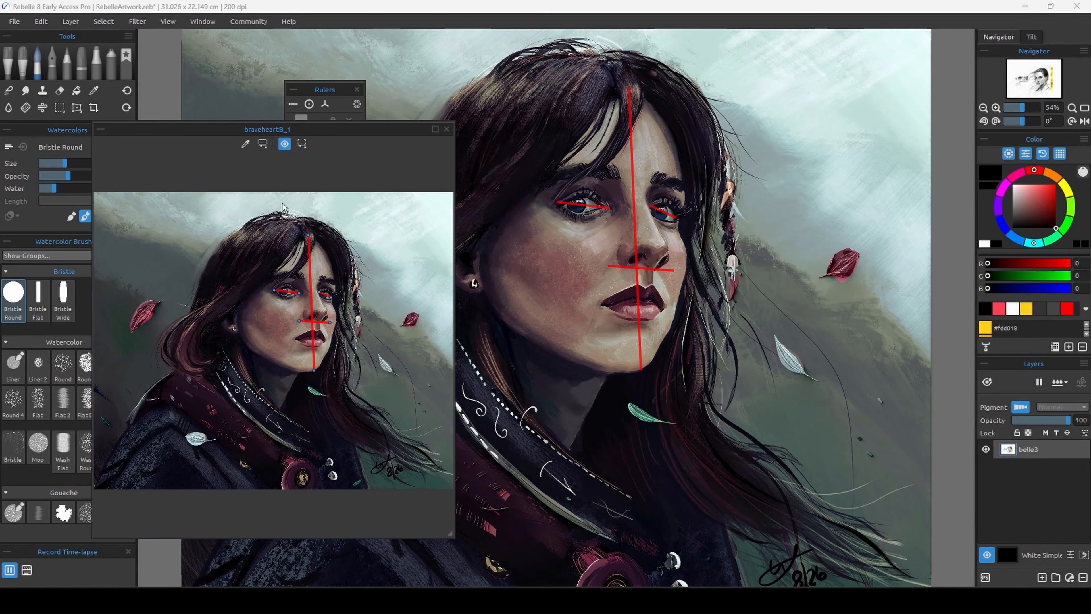
# Change the reference image lines to a bright yellow color with a width of 1 in the preferences
pyautogui.click(42, 23)
pyautogui.click(76, 250)
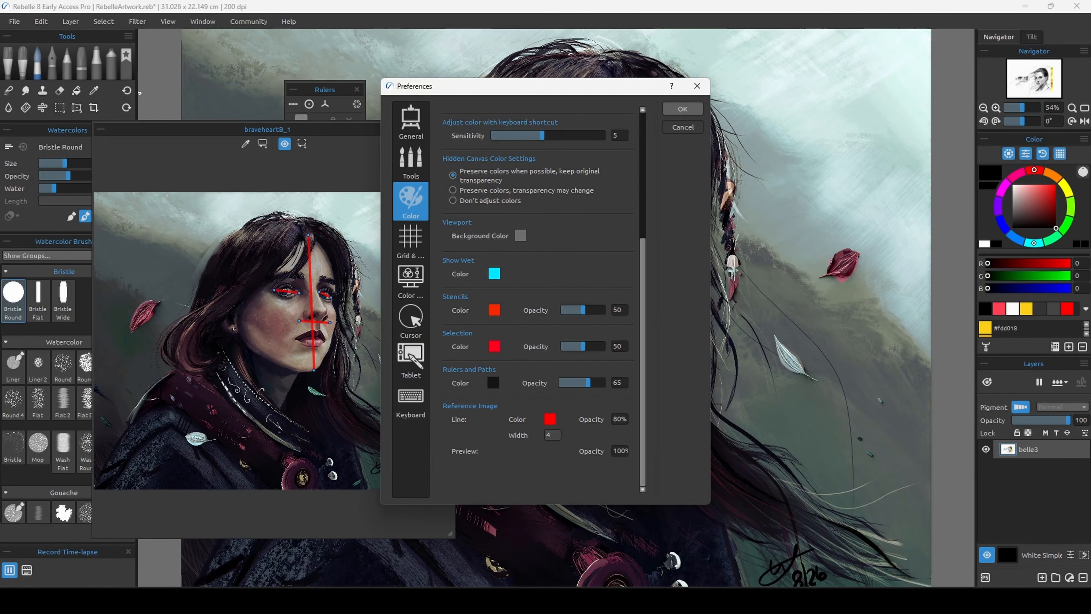
pyautogui.click(550, 419)
pyautogui.click(639, 194)
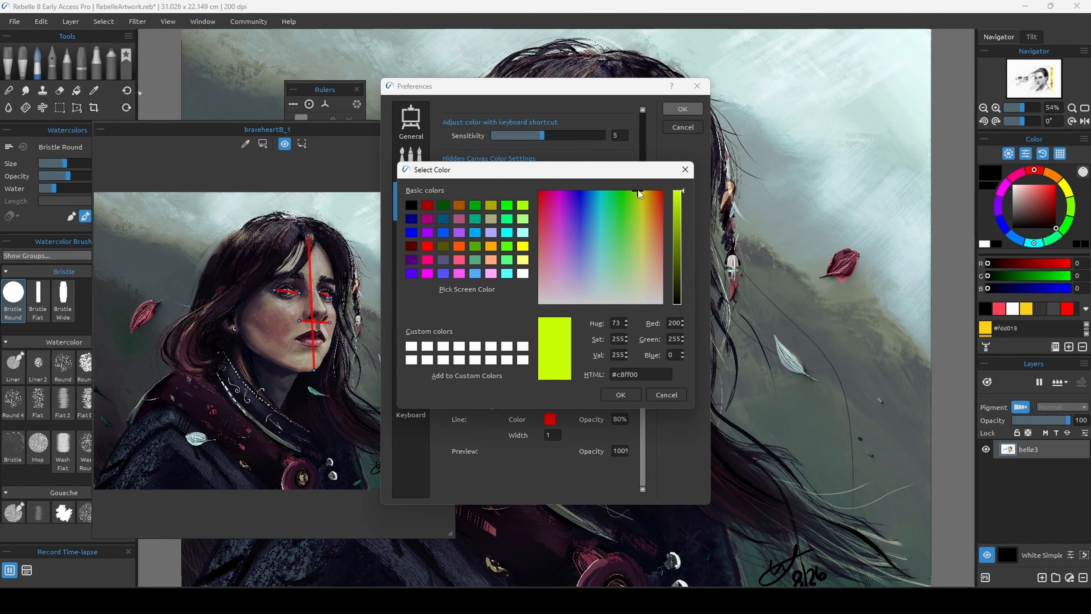
pyautogui.click(621, 395)
pyautogui.click(682, 108)
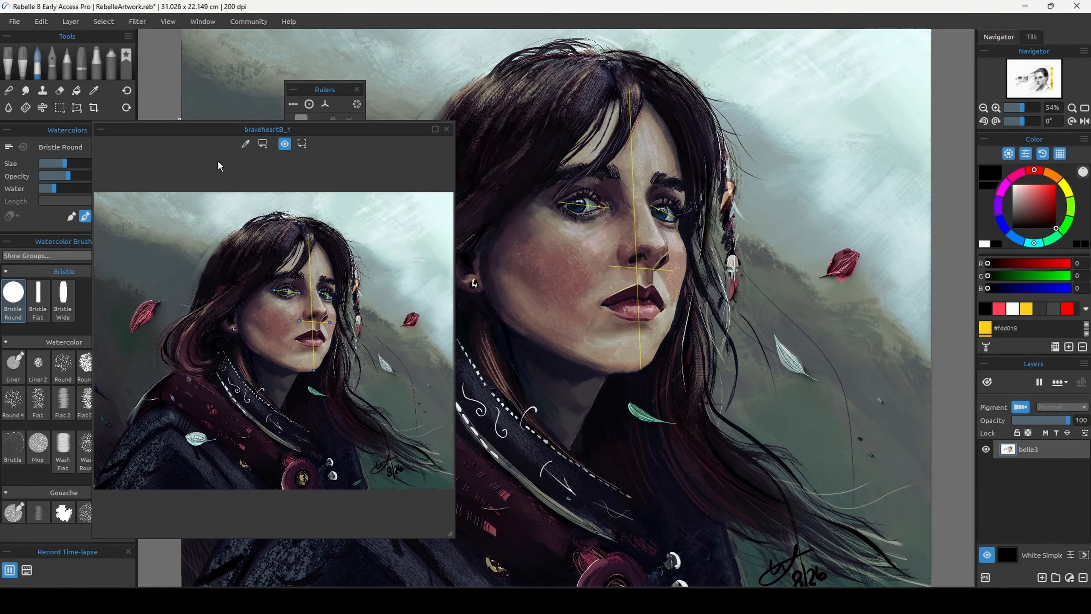
# Try flipping the reference image horizontally and back, zoom in on the face, and fit the image to its window
pyautogui.click(263, 144)
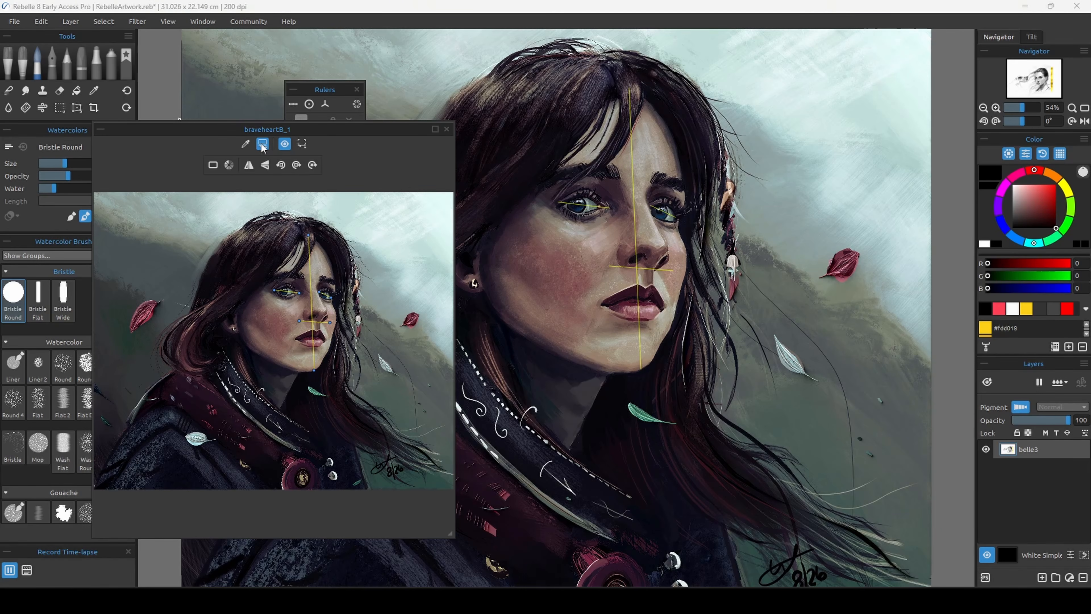
pyautogui.click(244, 165)
pyautogui.click(243, 165)
pyautogui.scroll(9, 311, 308)
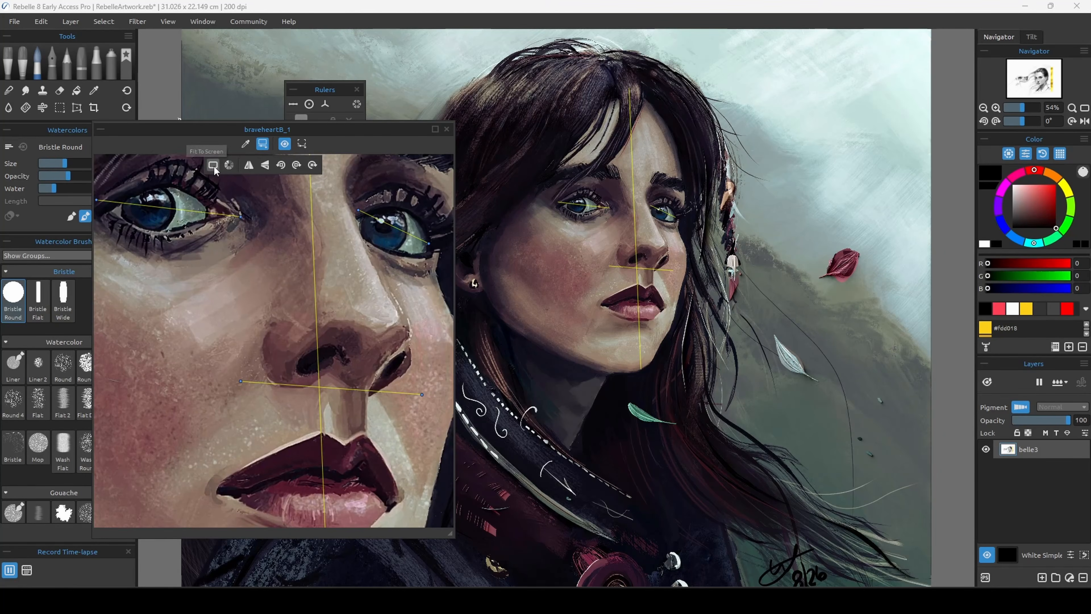
pyautogui.click(213, 166)
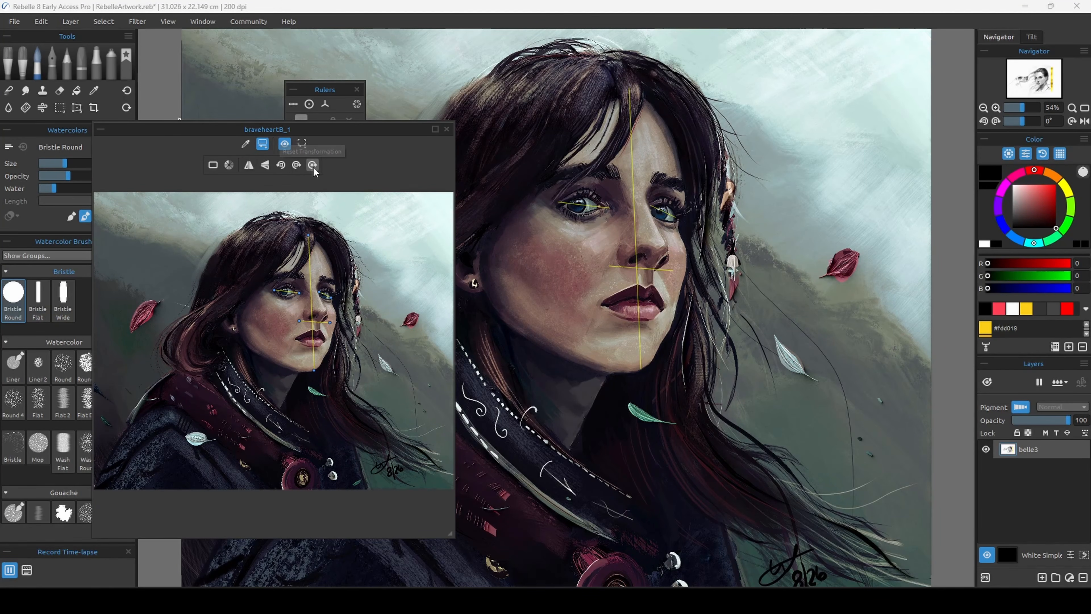
# Rotate the reference image clockwise in 90° steps, reset its transformation, and hide its preview from the canvas
pyautogui.click(296, 166)
pyautogui.click(296, 167)
pyautogui.click(296, 166)
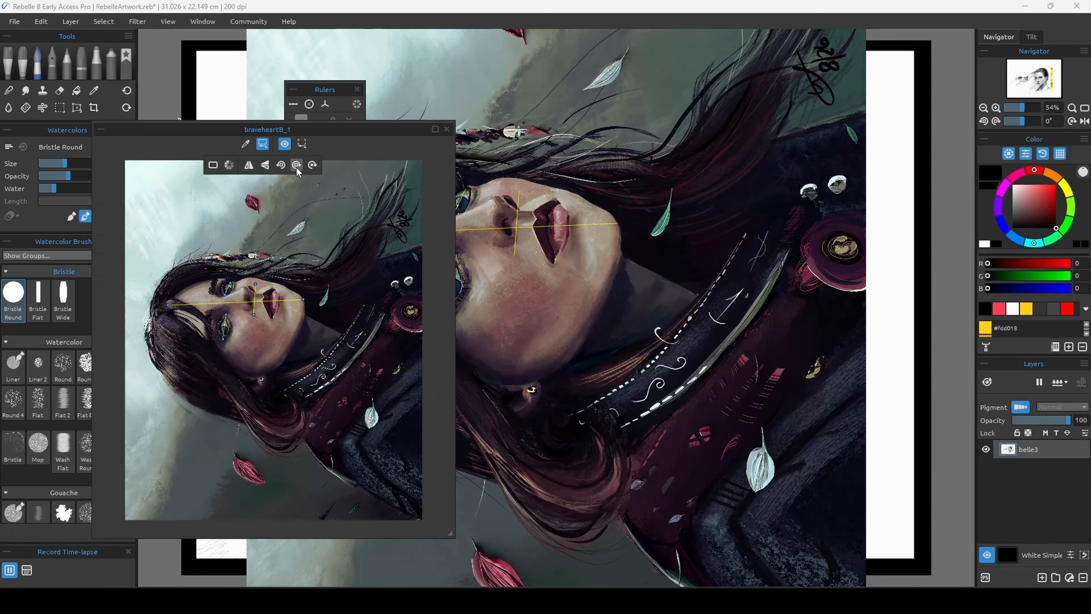
pyautogui.click(296, 166)
pyautogui.click(313, 166)
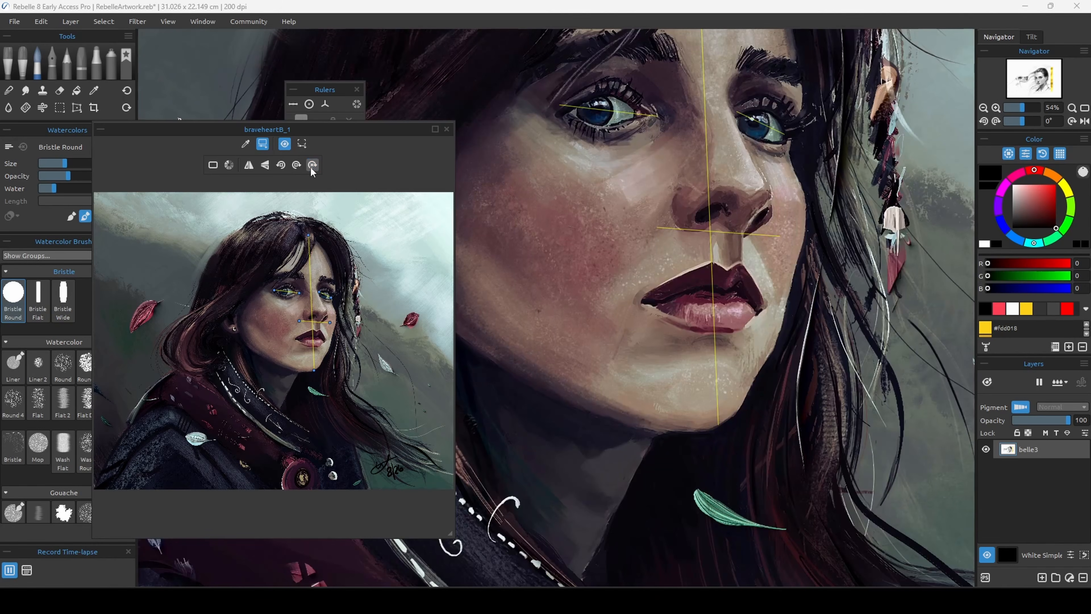
pyautogui.click(285, 143)
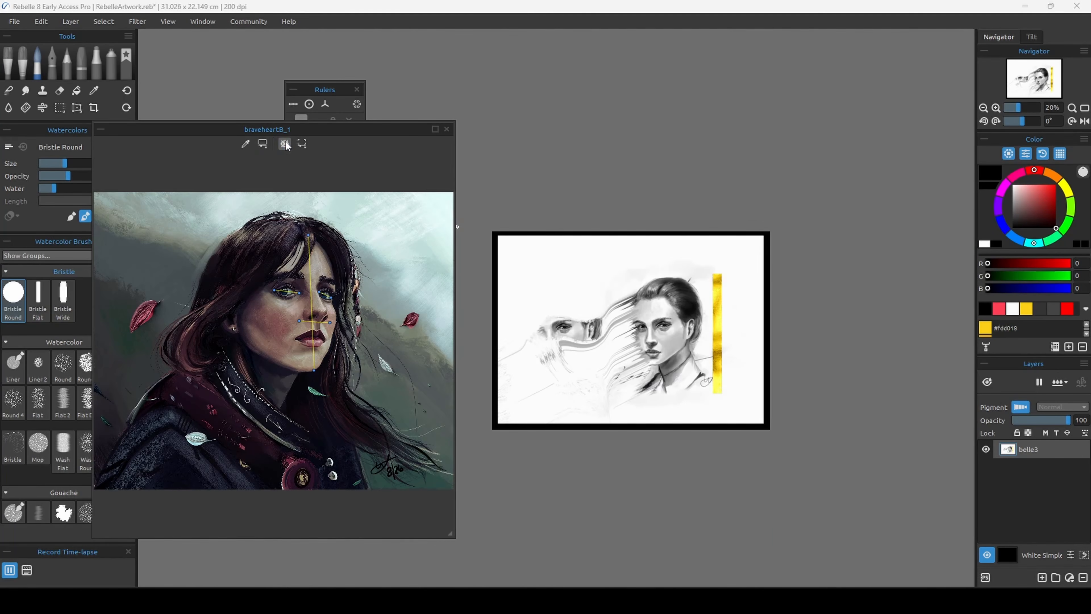
# Show the reference image preview on the canvas, enable its transformation, and resize it over the portrait
pyautogui.click(284, 143)
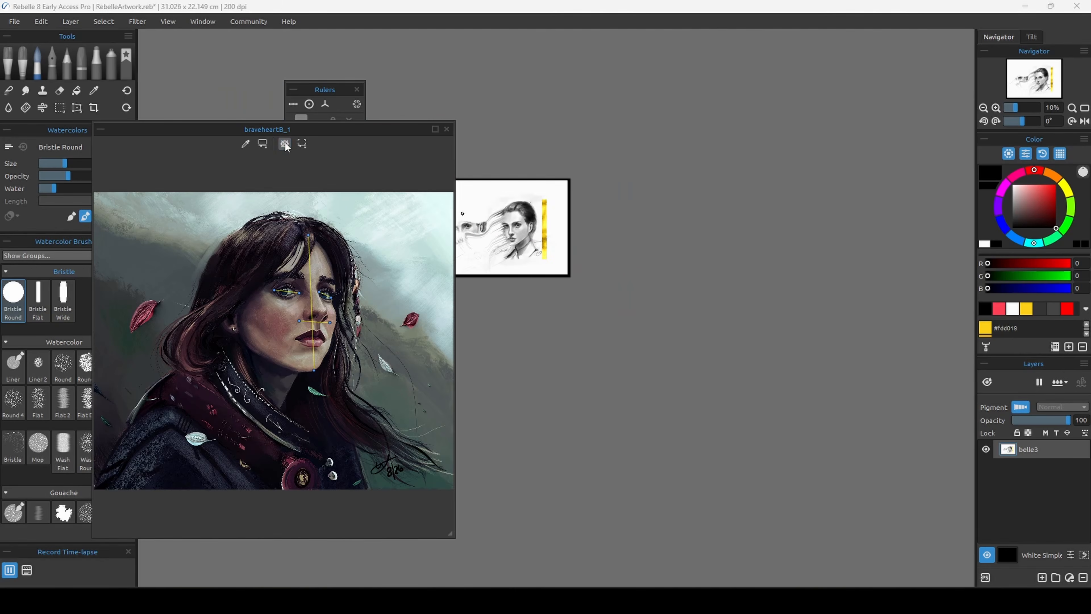
pyautogui.click(303, 143)
pyautogui.click(234, 165)
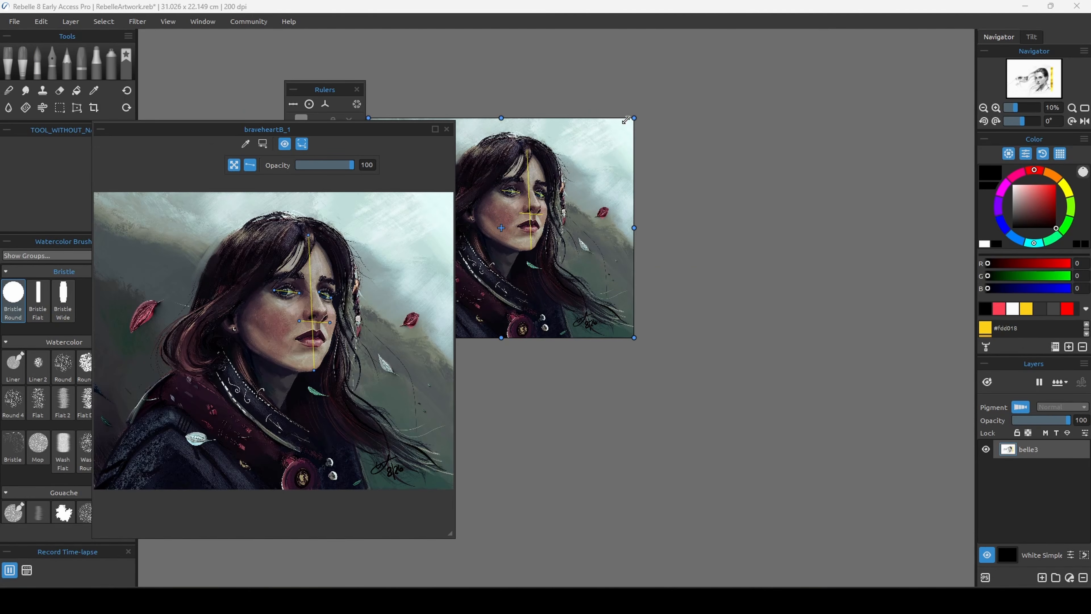
pyautogui.moveTo(634, 118); pyautogui.dragTo(550, 213)
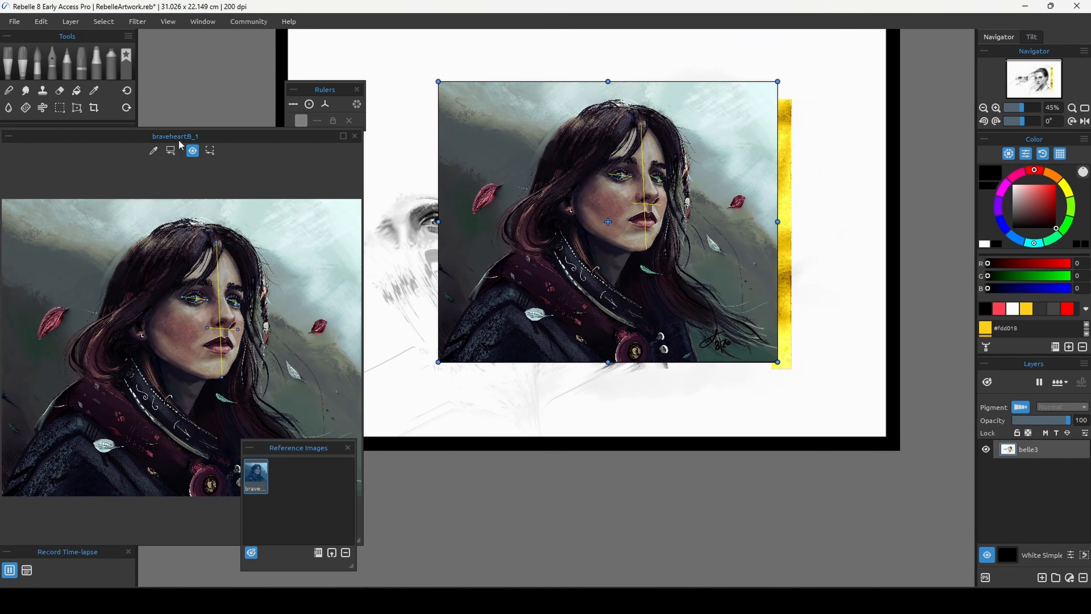
# Try the reference preview's opacity at 41 over the portrait, and restore it to 100
pyautogui.click(209, 150)
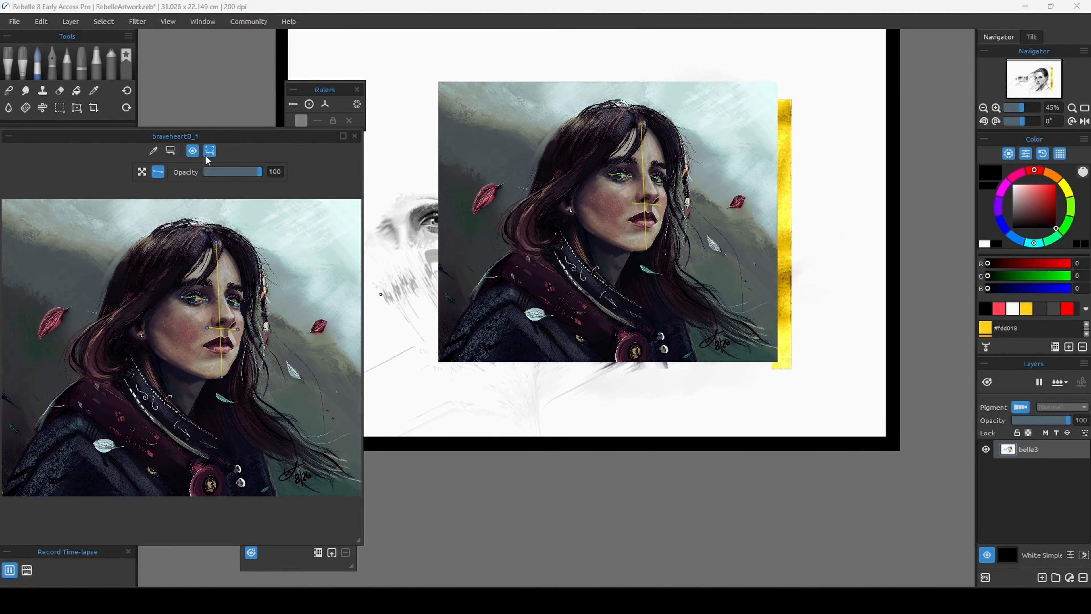
pyautogui.moveTo(250, 172); pyautogui.dragTo(229, 175)
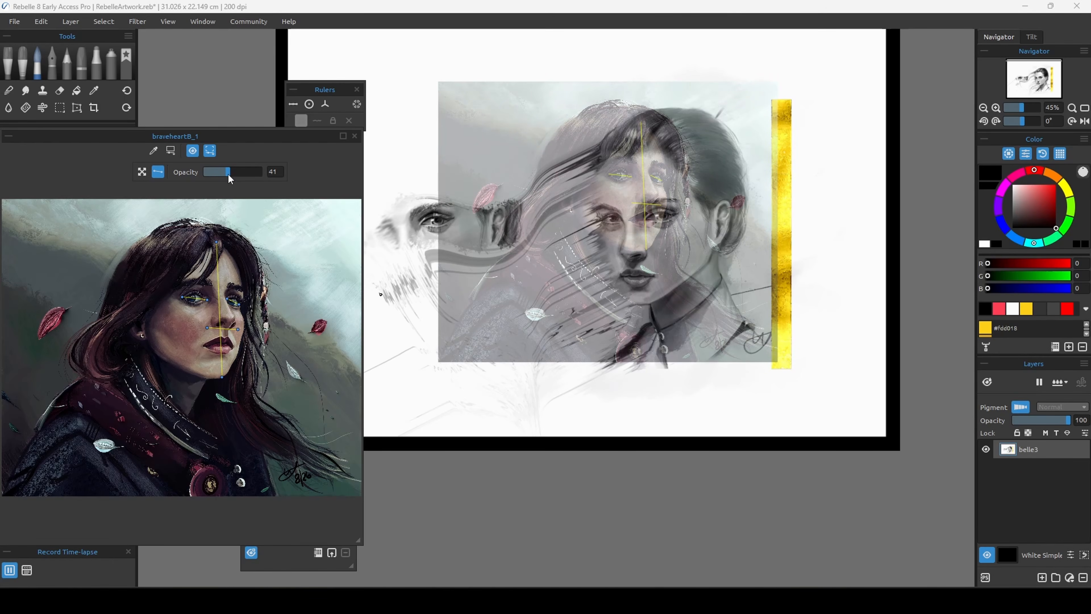
pyautogui.moveTo(230, 178); pyautogui.dragTo(267, 177)
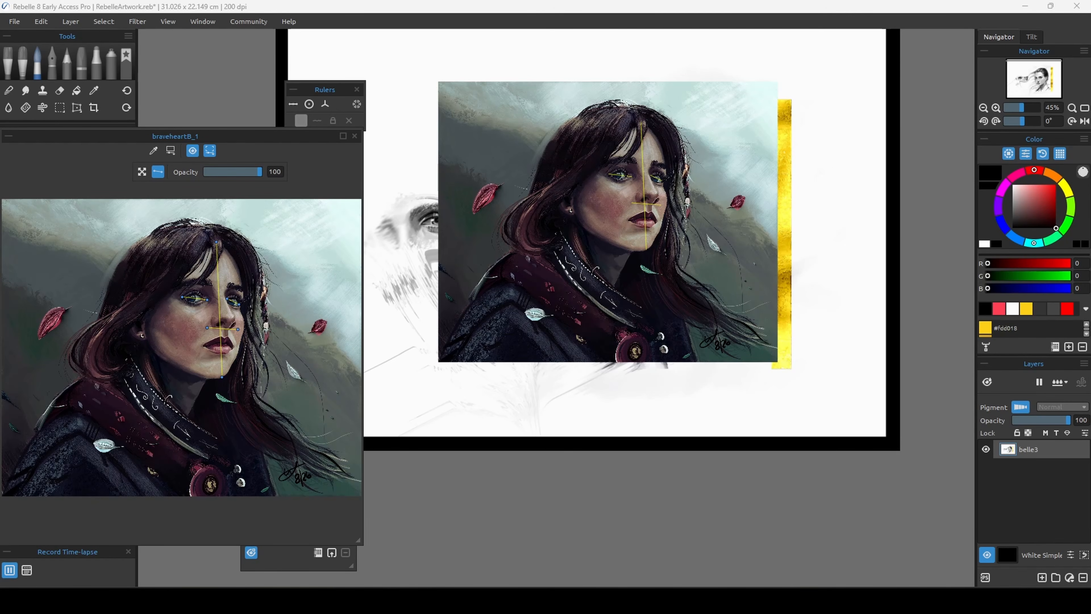
pyautogui.moveTo(235, 174); pyautogui.dragTo(271, 177)
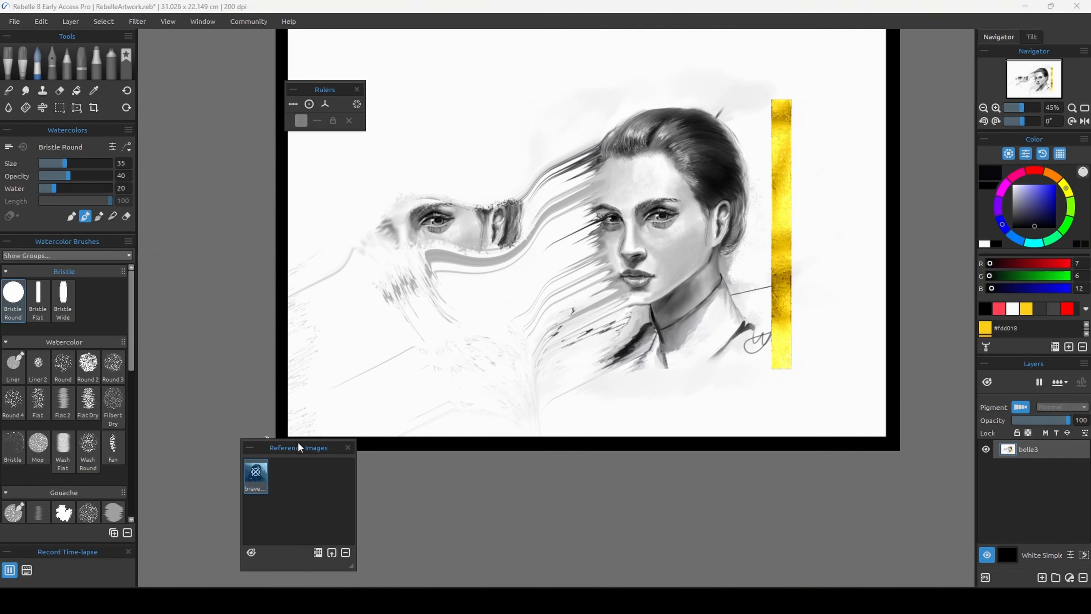
# Move the Reference Images panel beside the brush list, and open and close the Reference Image Library
pyautogui.moveTo(298, 443); pyautogui.dragTo(219, 297)
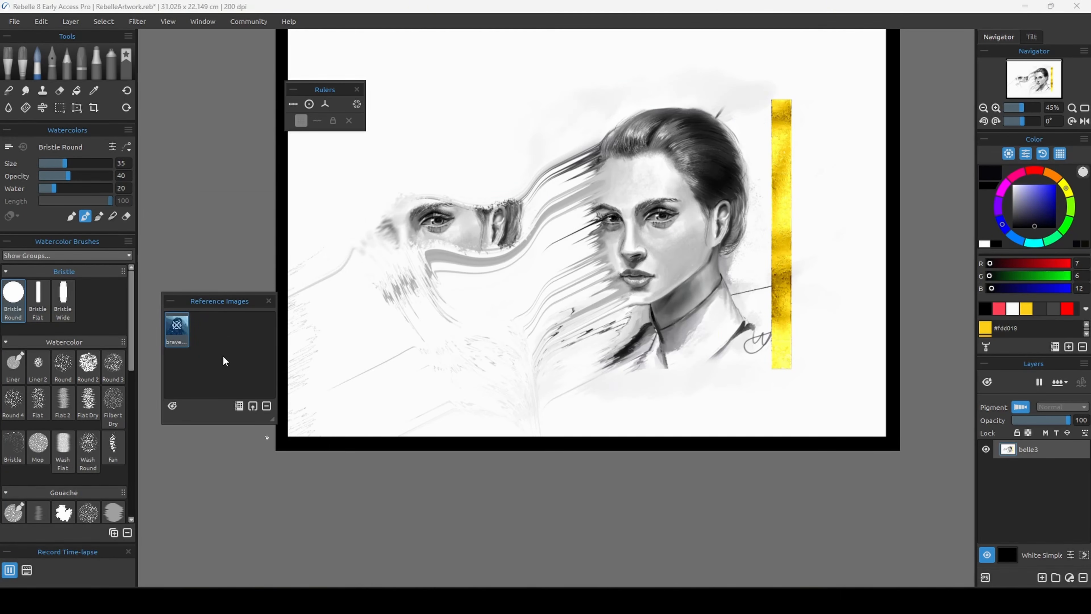
pyautogui.click(240, 407)
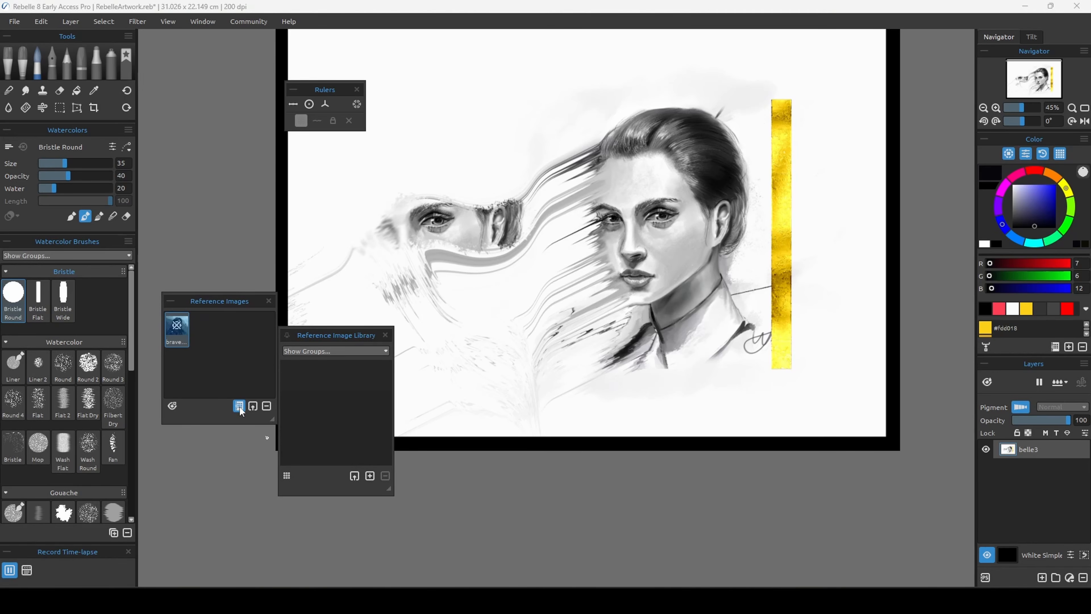
pyautogui.click(385, 334)
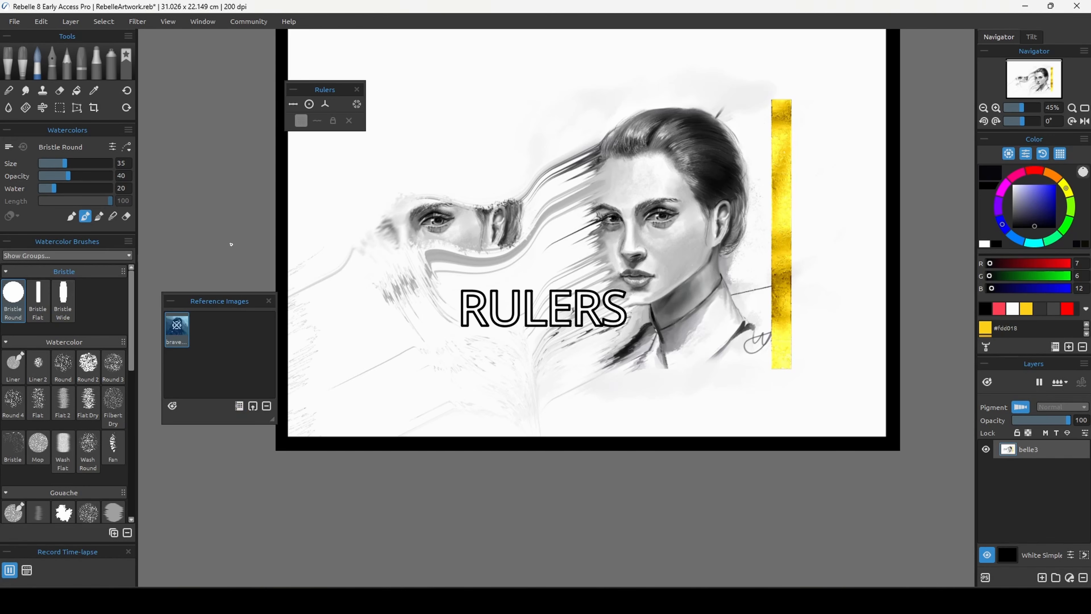
# Activate the line ruler with its parallel grid and paint diagonal watercolor strokes across the portrait
pyautogui.scroll(2, 506, 217)
pyautogui.moveTo(501, 208); pyautogui.dragTo(437, 302)
pyautogui.scroll(-1, 436, 302)
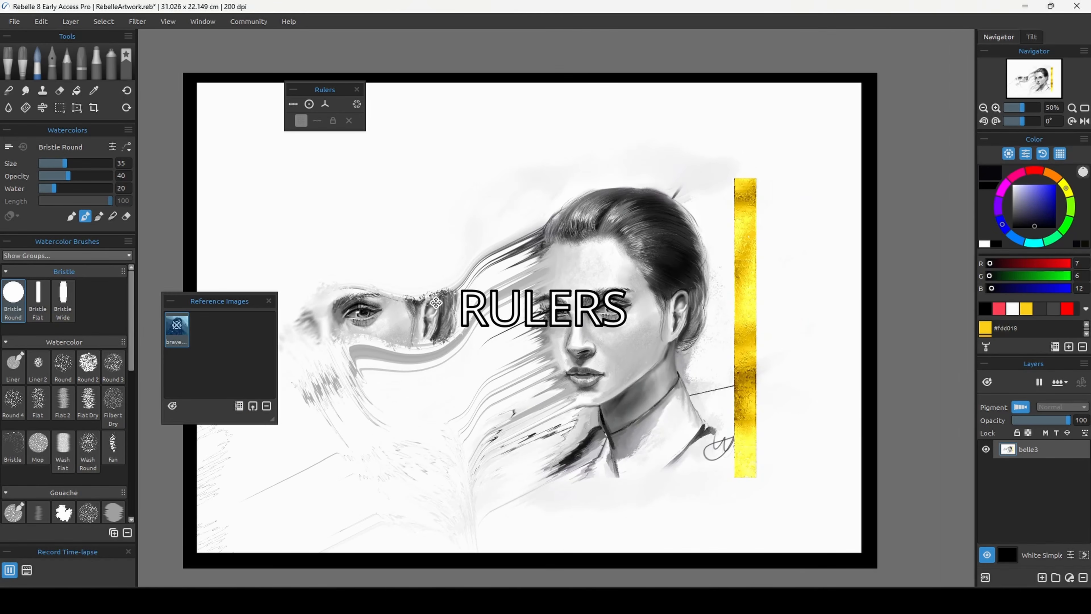
pyautogui.click(293, 104)
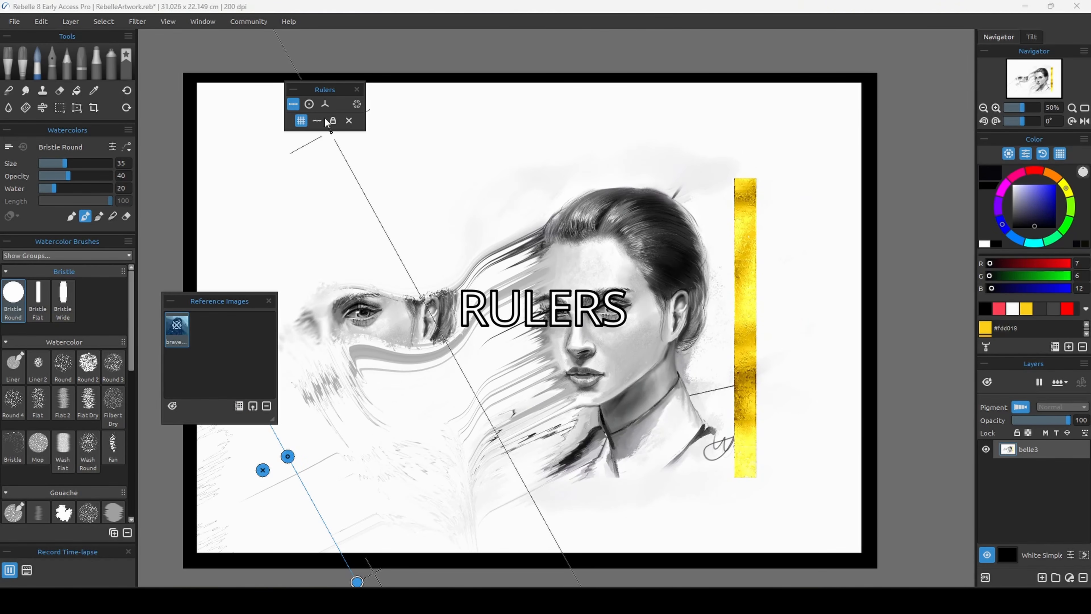
pyautogui.moveTo(350, 211); pyautogui.dragTo(438, 368)
pyautogui.hotkey('ctrl', 'z')
pyautogui.moveTo(383, 211); pyautogui.dragTo(522, 461)
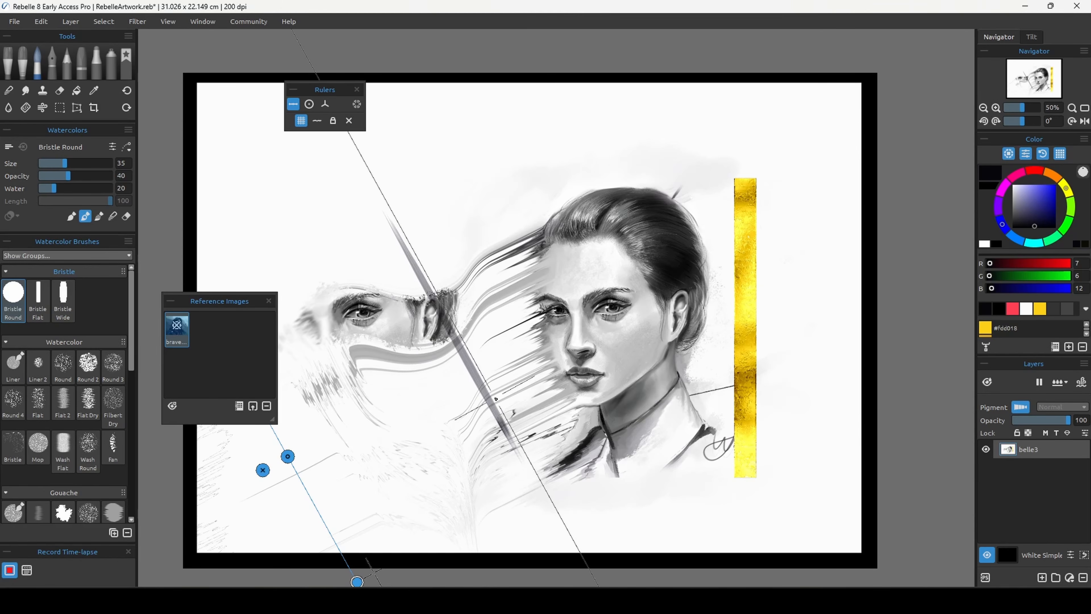
pyautogui.moveTo(449, 241); pyautogui.dragTo(558, 441)
# Turn off the line ruler's parallel grid, paint strokes guided by the single ruler line, and undo them
pyautogui.click(301, 121)
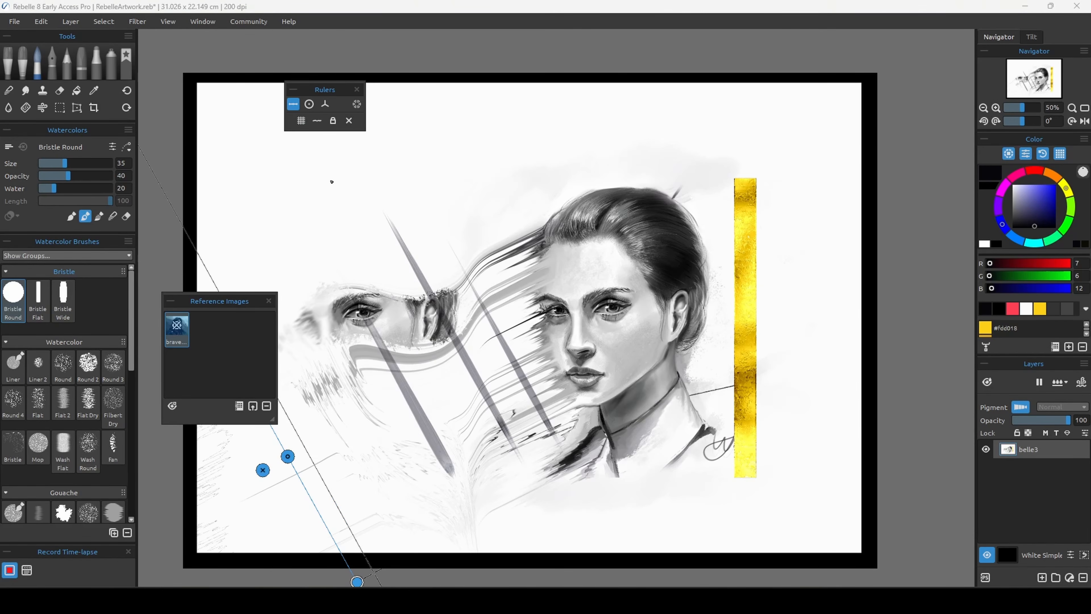
pyautogui.moveTo(311, 209); pyautogui.dragTo(454, 476)
pyautogui.moveTo(279, 250); pyautogui.dragTo(307, 300)
pyautogui.moveTo(362, 160)
pyautogui.mouseDown()
pyautogui.moveTo(402, 215)
pyautogui.moveTo(670, 408)
pyautogui.moveTo(769, 387)
pyautogui.mouseUp()
pyautogui.hotkey('ctrl', 'z')
pyautogui.moveTo(289, 423); pyautogui.dragTo(365, 554)
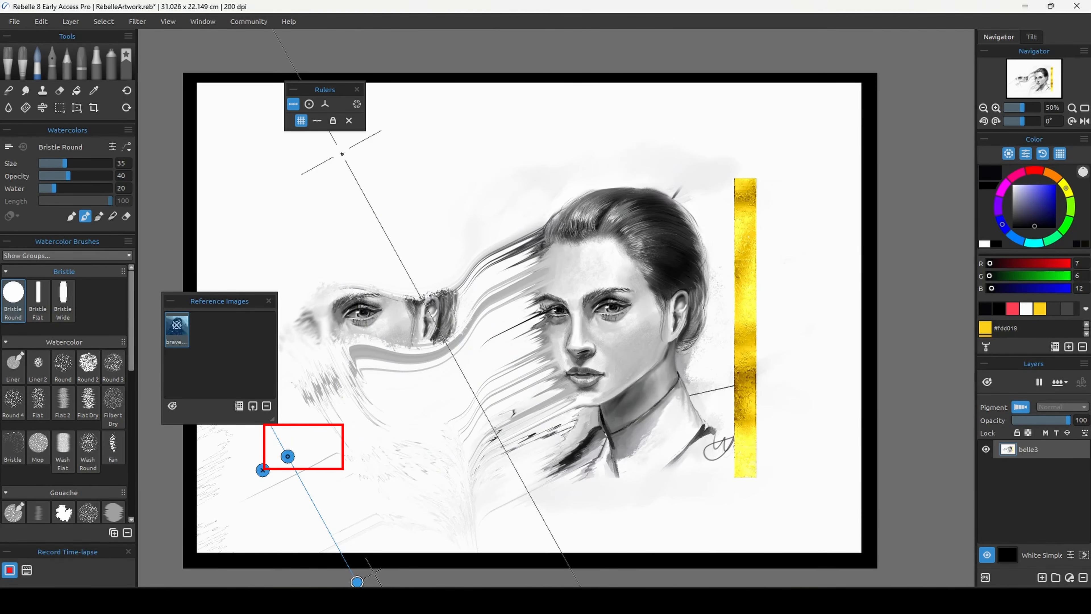
# Switch to the ellipse ruler, stretch and rotate it into a tilted ellipse, and reset it to a circle
pyautogui.click(309, 104)
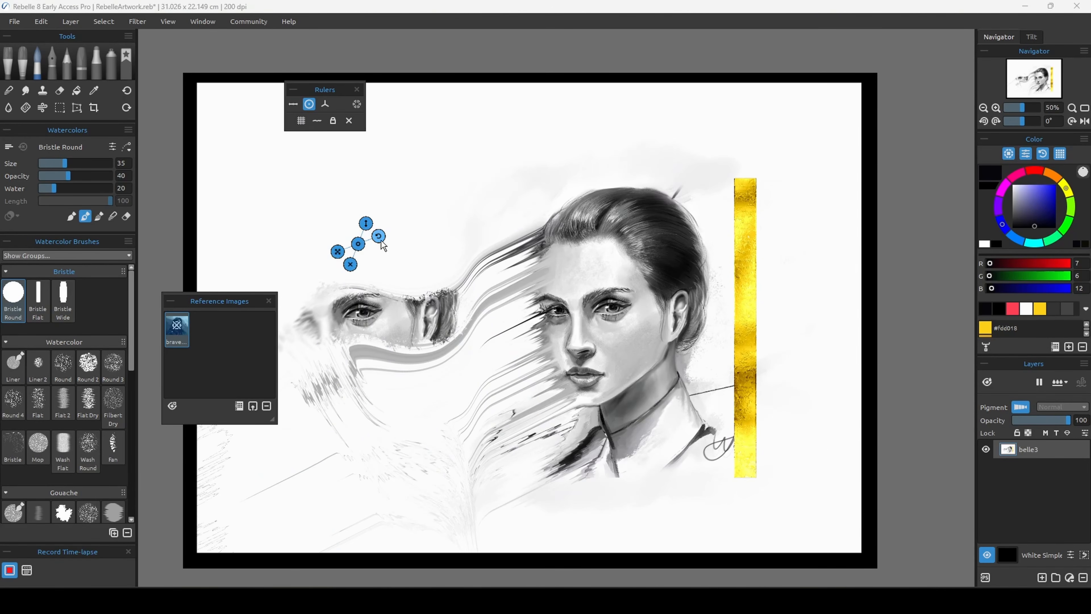
pyautogui.moveTo(303, 241); pyautogui.dragTo(248, 234)
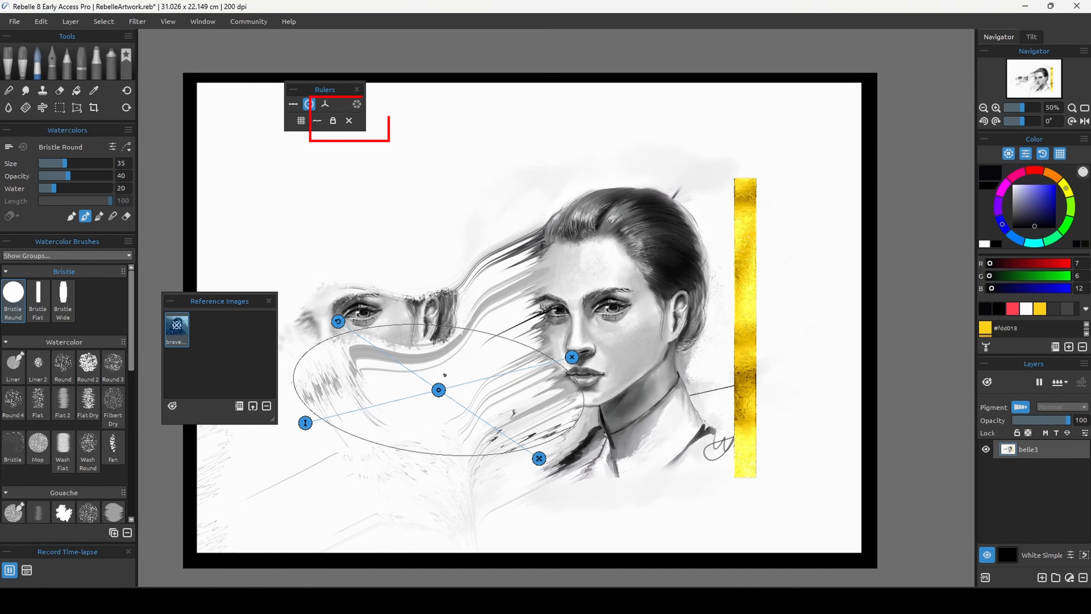
pyautogui.click(349, 120)
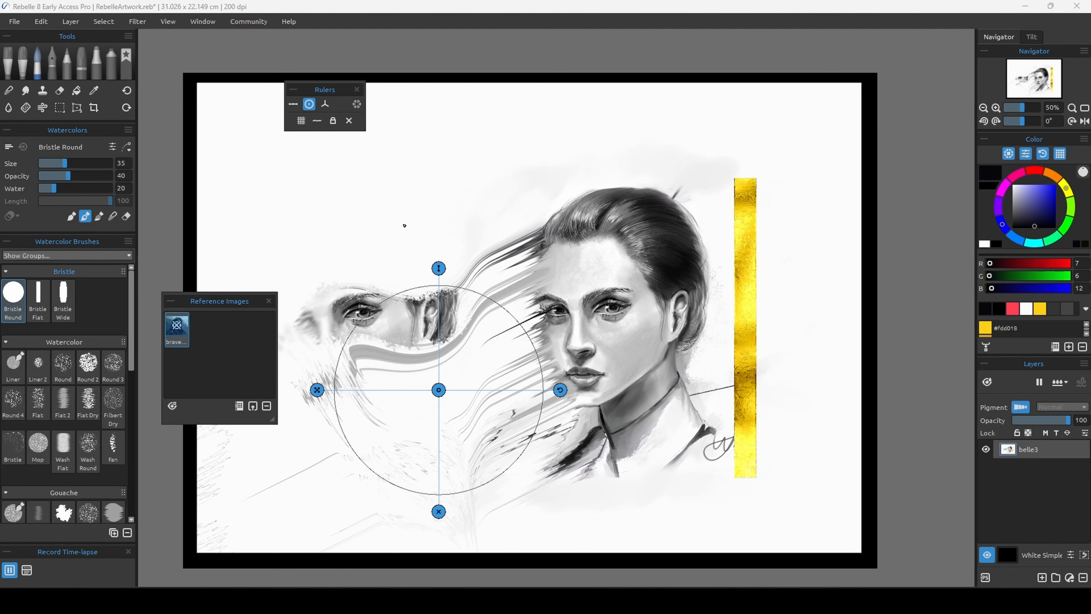
# Paint a ring along the circular ruler, turn on its grid and line option, and paint larger concentric rings
pyautogui.moveTo(512, 302)
pyautogui.mouseDown()
pyautogui.moveTo(542, 378)
pyautogui.moveTo(524, 460)
pyautogui.moveTo(452, 509)
pyautogui.moveTo(348, 441)
pyautogui.moveTo(337, 327)
pyautogui.moveTo(481, 292)
pyautogui.moveTo(537, 363)
pyautogui.moveTo(549, 428)
pyautogui.mouseUp()
pyautogui.click(300, 121)
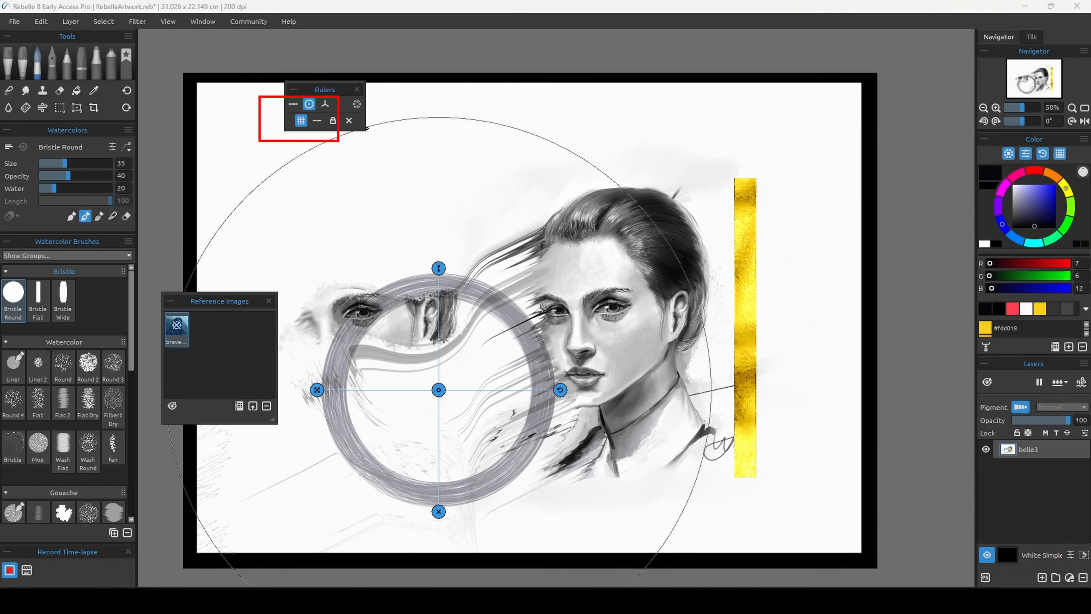
pyautogui.moveTo(419, 209)
pyautogui.mouseDown()
pyautogui.moveTo(451, 210)
pyautogui.moveTo(506, 236)
pyautogui.moveTo(569, 295)
pyautogui.moveTo(607, 386)
pyautogui.moveTo(584, 480)
pyautogui.moveTo(478, 545)
pyautogui.moveTo(348, 506)
pyautogui.moveTo(338, 237)
pyautogui.mouseUp()
pyautogui.moveTo(556, 219); pyautogui.dragTo(515, 209)
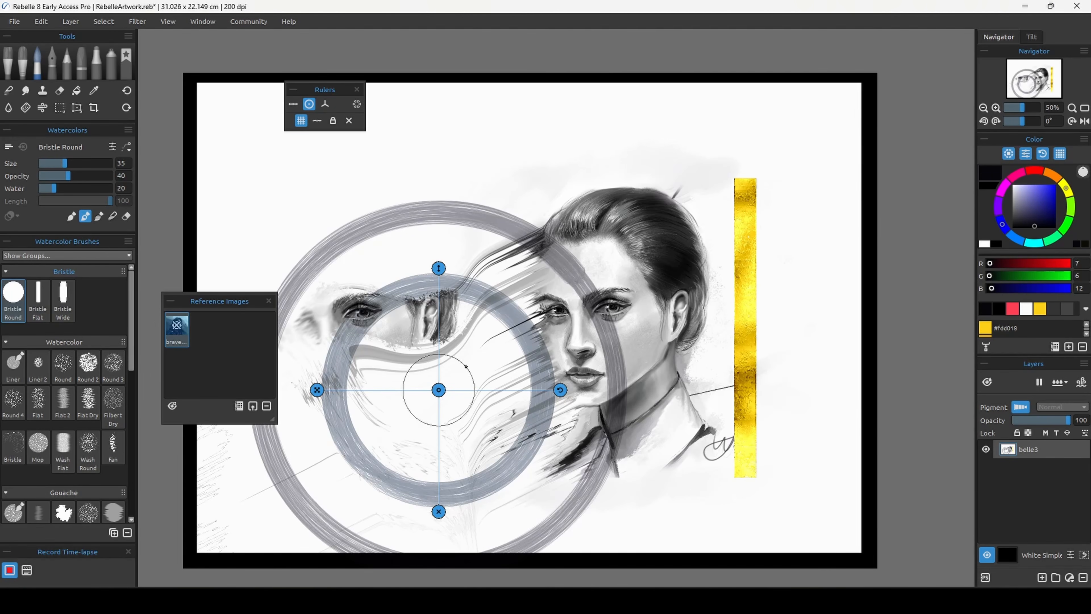
pyautogui.click(317, 121)
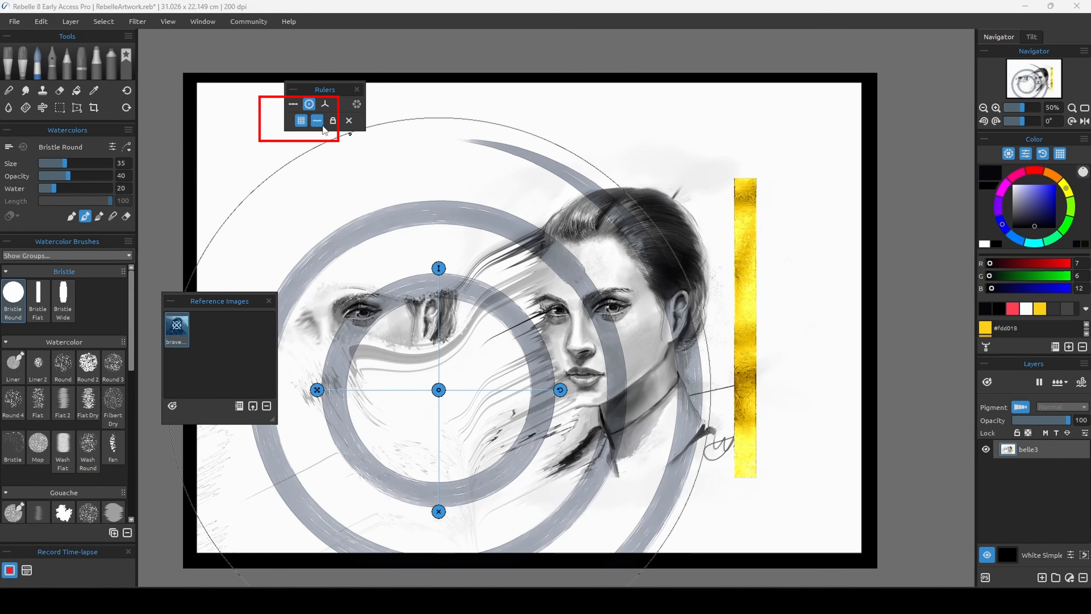
pyautogui.moveTo(337, 163)
pyautogui.mouseDown()
pyautogui.moveTo(376, 175)
pyautogui.moveTo(400, 220)
pyautogui.moveTo(535, 192)
pyautogui.moveTo(544, 288)
pyautogui.moveTo(592, 347)
pyautogui.moveTo(650, 391)
pyautogui.moveTo(622, 448)
pyautogui.moveTo(514, 503)
pyautogui.moveTo(370, 479)
pyautogui.moveTo(252, 529)
pyautogui.moveTo(243, 404)
pyautogui.moveTo(279, 306)
pyautogui.moveTo(240, 252)
pyautogui.moveTo(349, 168)
pyautogui.moveTo(471, 147)
pyautogui.moveTo(512, 151)
pyautogui.mouseUp()
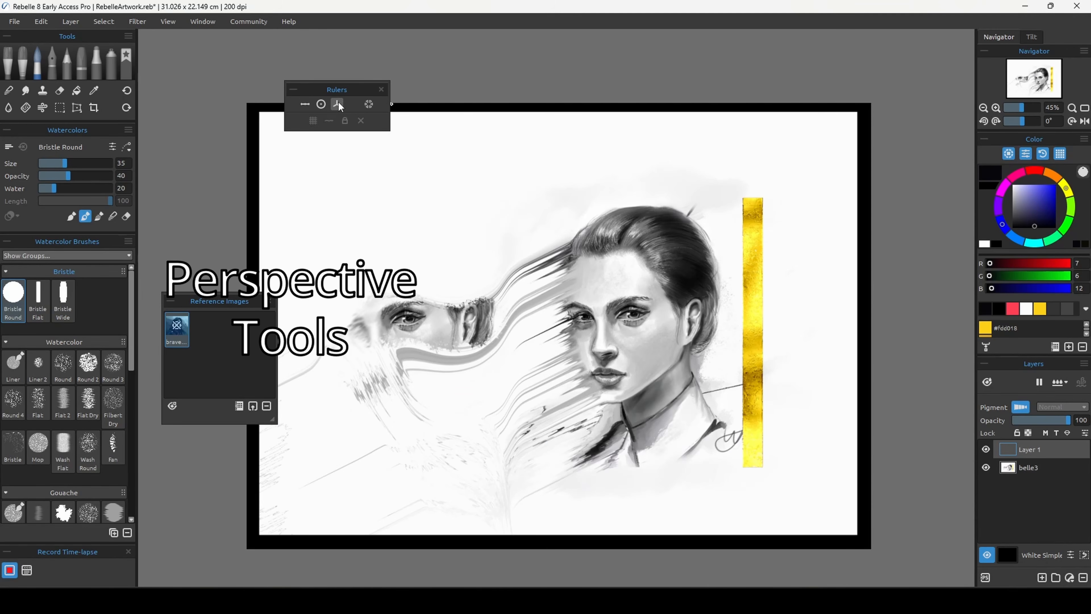
# Activate the perspective ruler in three-point mode and bring all its vanishing points into view
pyautogui.click(338, 105)
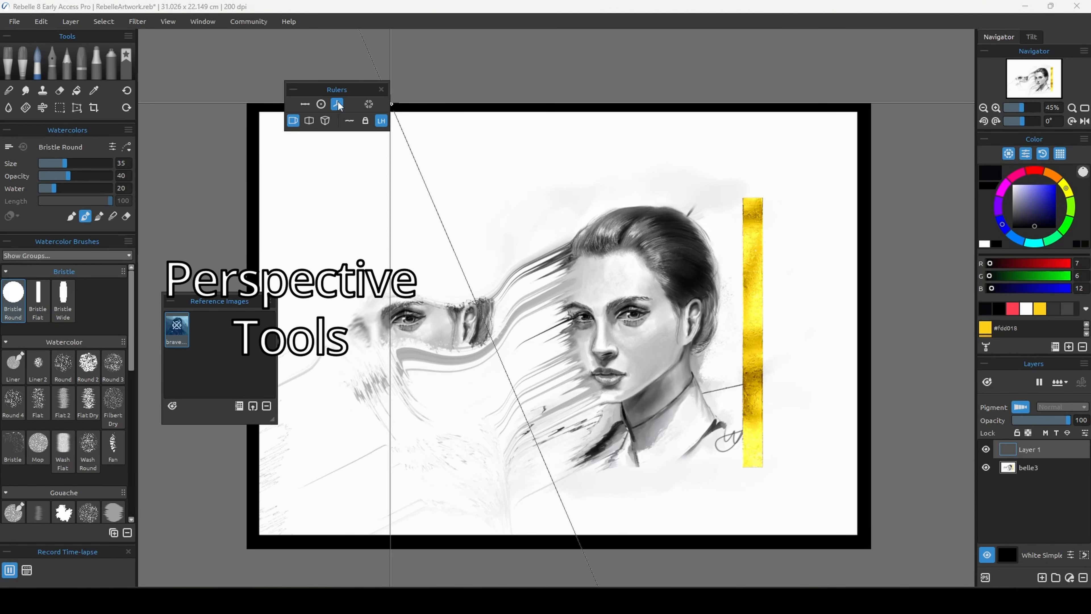
pyautogui.click(325, 120)
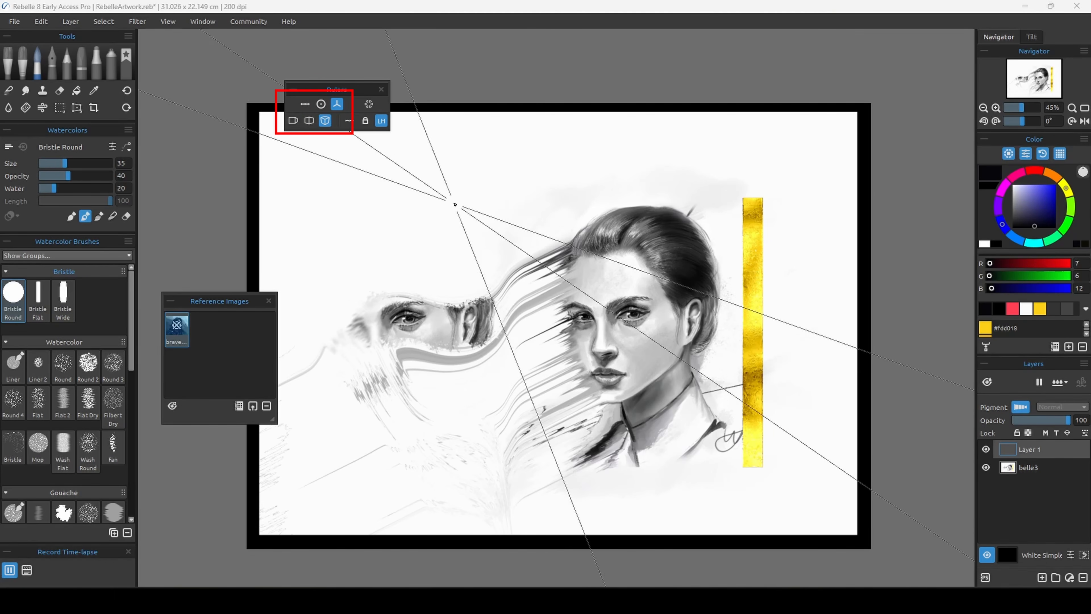
pyautogui.scroll(-5, 506, 315)
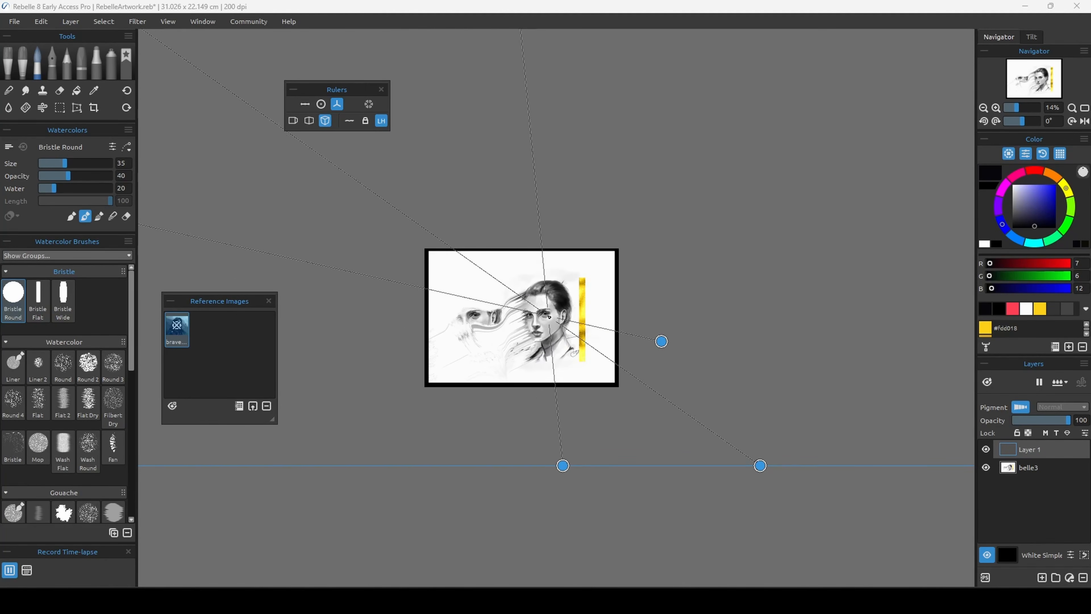
pyautogui.moveTo(590, 362); pyautogui.dragTo(551, 371)
# Switch to two-point perspective and reposition the two vanishing points on the horizon below the canvas
pyautogui.click(309, 121)
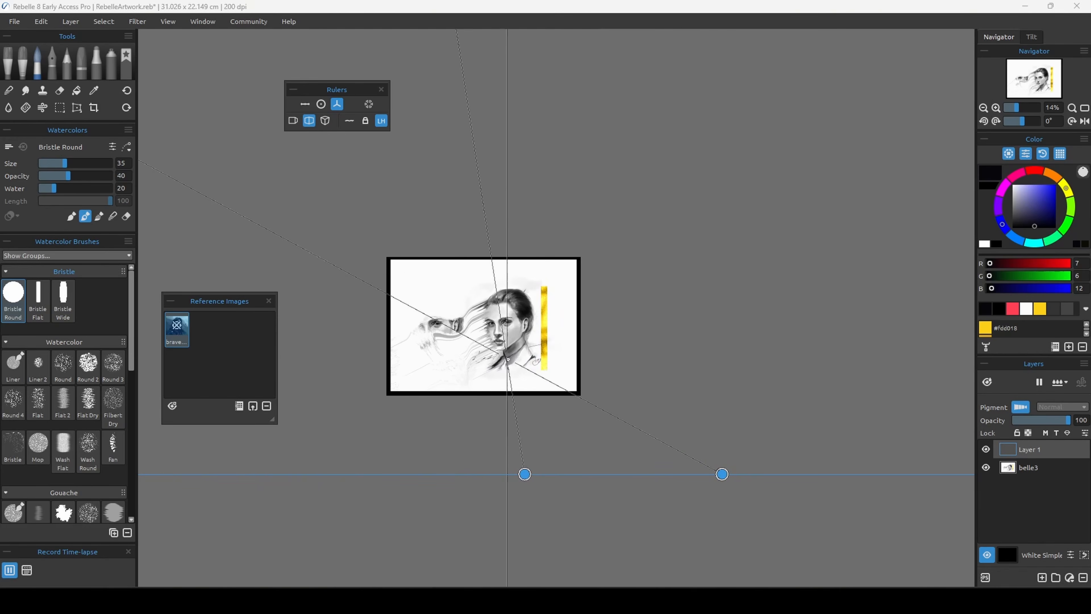
pyautogui.moveTo(525, 474); pyautogui.dragTo(301, 447)
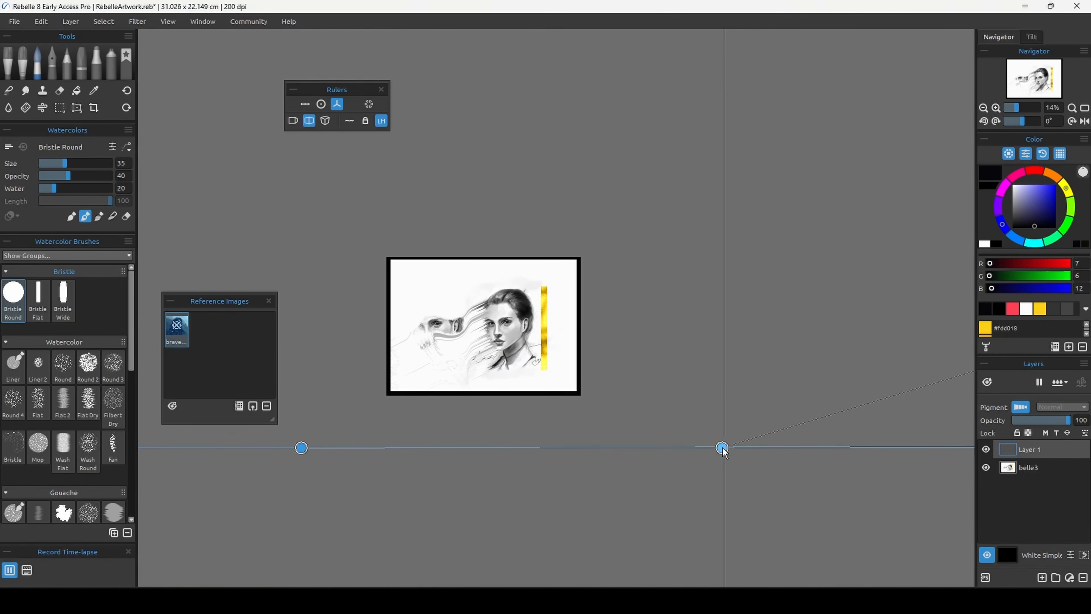
pyautogui.moveTo(722, 447); pyautogui.dragTo(639, 430)
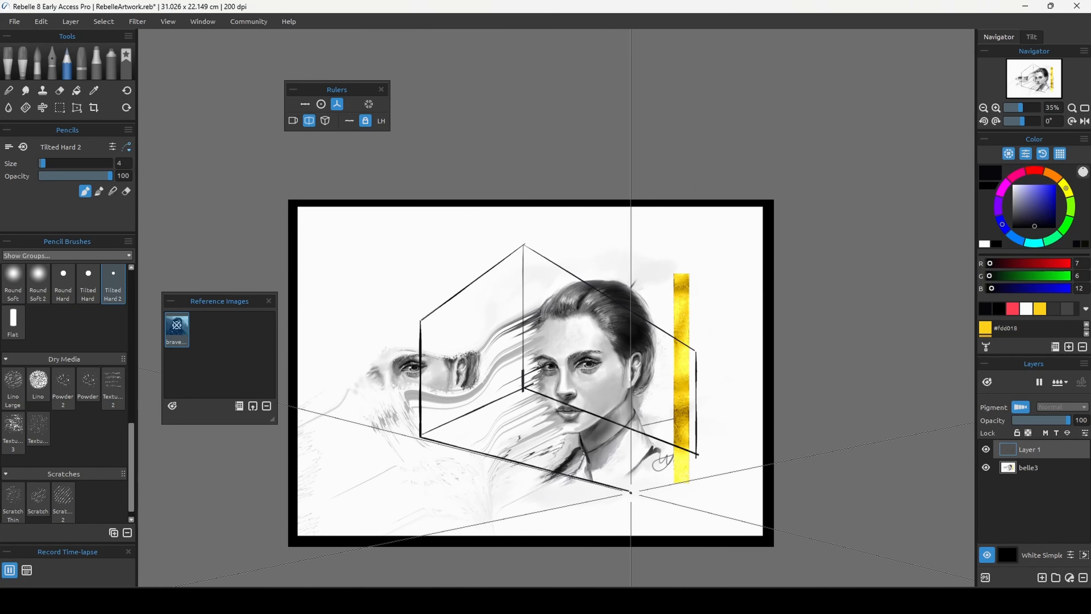
# Draw the edges of a two-point perspective box over the portrait with a size 4 Tilted Hard 2 pencil, and turn off the ruler
pyautogui.moveTo(631, 493); pyautogui.dragTo(741, 469)
pyautogui.moveTo(524, 245); pyautogui.dragTo(524, 389)
pyautogui.moveTo(524, 246); pyautogui.dragTo(419, 323)
pyautogui.moveTo(524, 245)
pyautogui.mouseDown()
pyautogui.moveTo(694, 350)
pyautogui.moveTo(696, 456)
pyautogui.mouseUp()
pyautogui.moveTo(700, 454)
pyautogui.mouseDown()
pyautogui.moveTo(590, 479)
pyautogui.moveTo(589, 282)
pyautogui.mouseUp()
pyautogui.moveTo(696, 352); pyautogui.dragTo(462, 444)
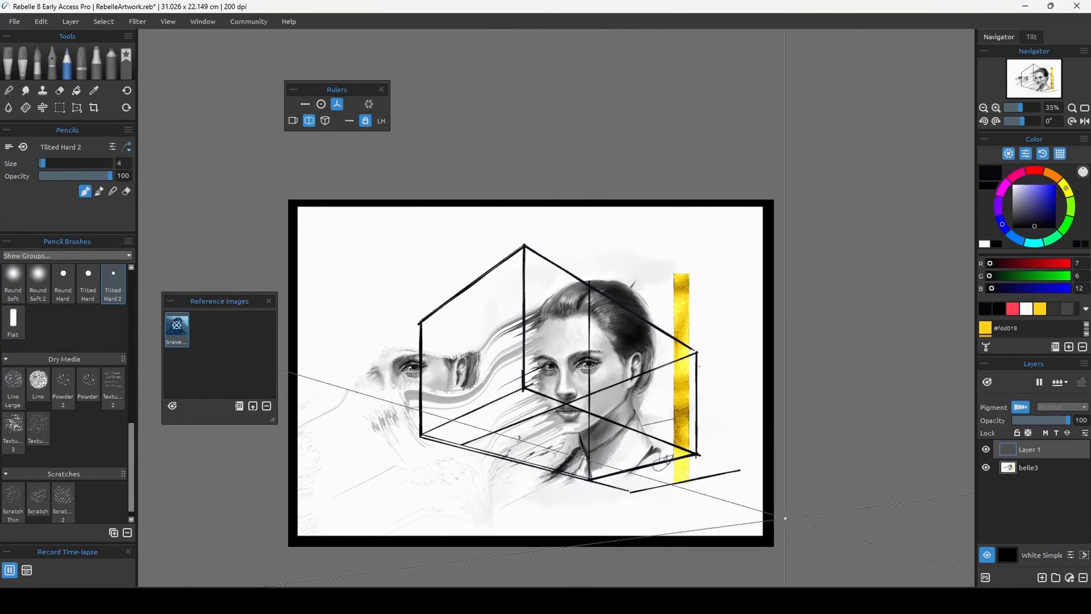
pyautogui.click(341, 108)
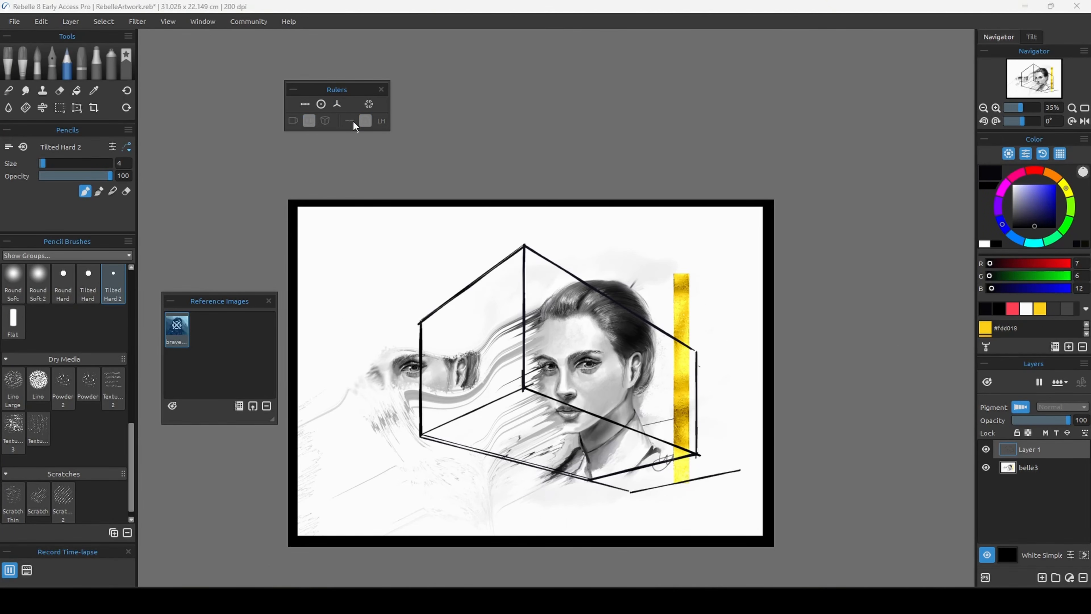
# Turn on the Mirror tool, set the pencil size to 18, and paint symmetrical curved horn shapes on Layer 1
pyautogui.click(374, 105)
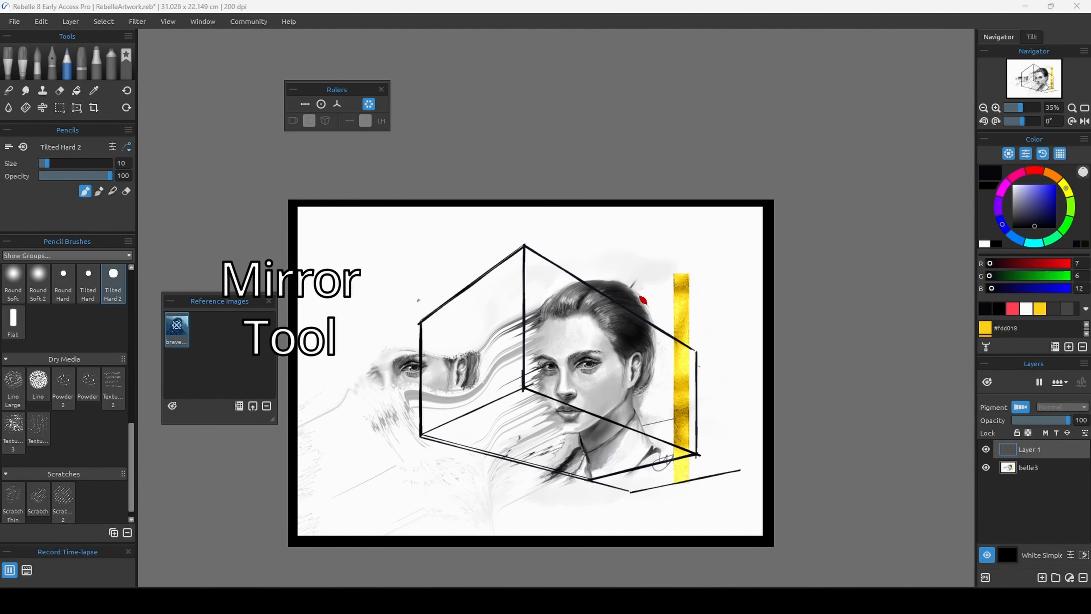
pyautogui.press(']')
pyautogui.press(']')
pyautogui.press(']')
pyautogui.press(']')
pyautogui.press(']')
pyautogui.press(']')
pyautogui.press(']')
pyautogui.press(']')
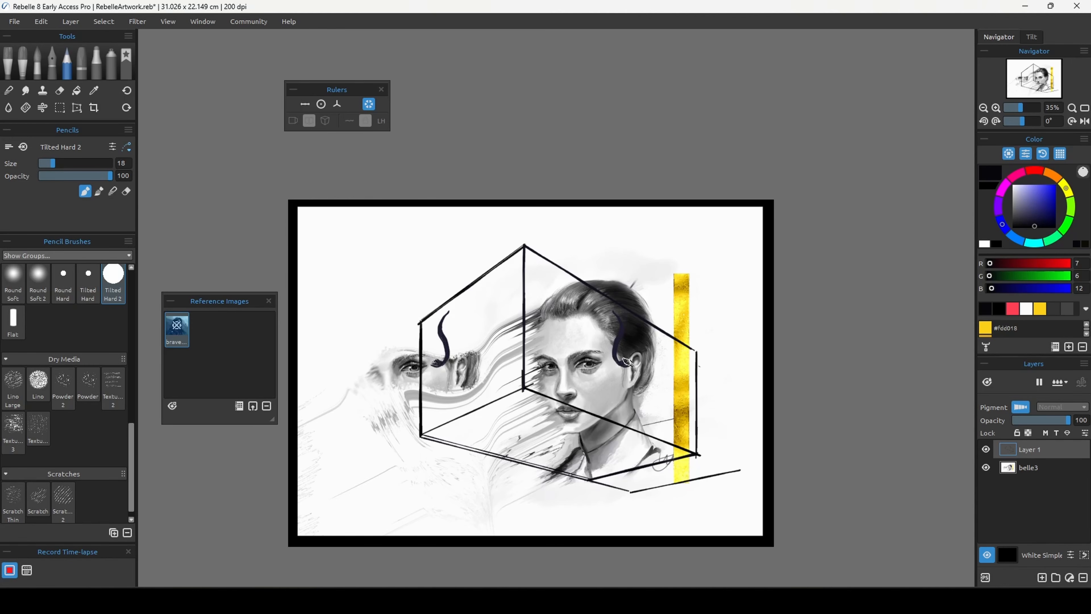
pyautogui.moveTo(627, 361)
pyautogui.mouseDown()
pyautogui.moveTo(661, 323)
pyautogui.moveTo(673, 267)
pyautogui.mouseUp()
pyautogui.hotkey('ctrl', '+')
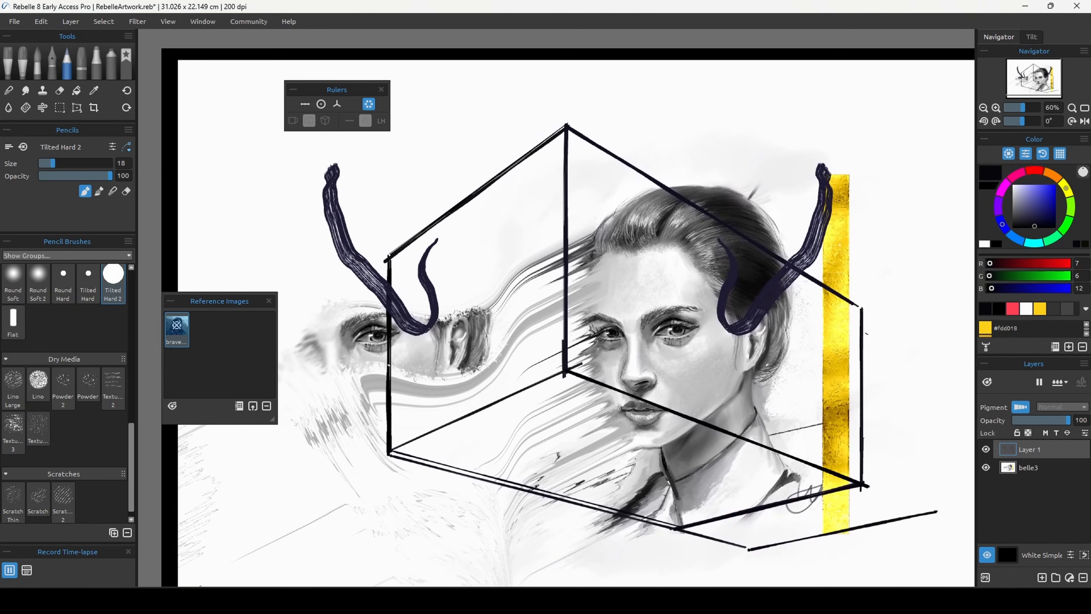
# Switch to the Oils & Acrylics brushes and undo the mirrored horn strokes
pyautogui.click(12, 72)
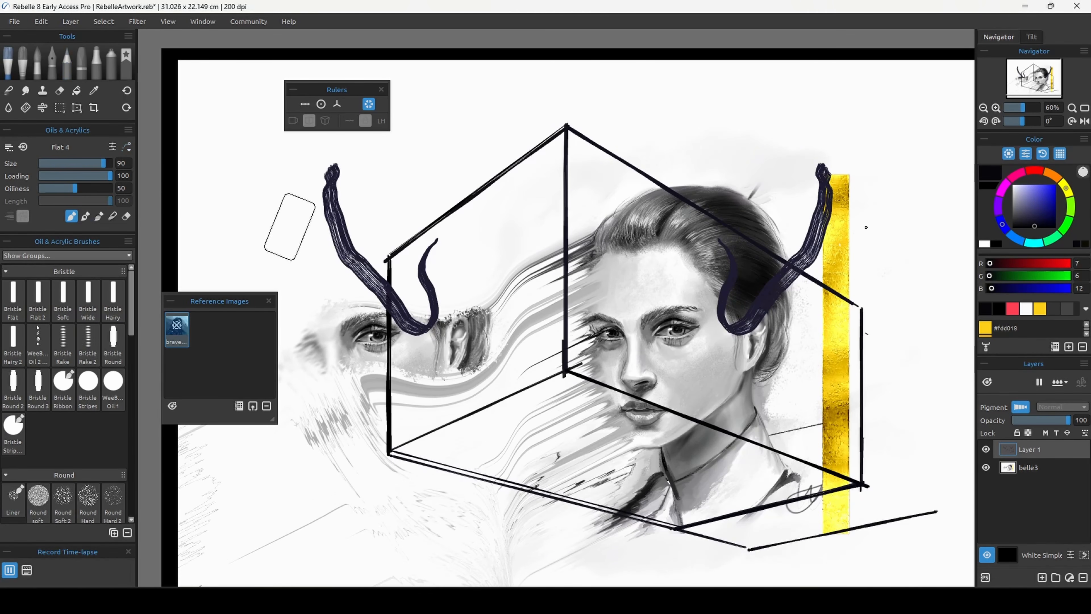
pyautogui.hotkey('ctrl', 'z')
pyautogui.hotkey('ctrl', 'z')
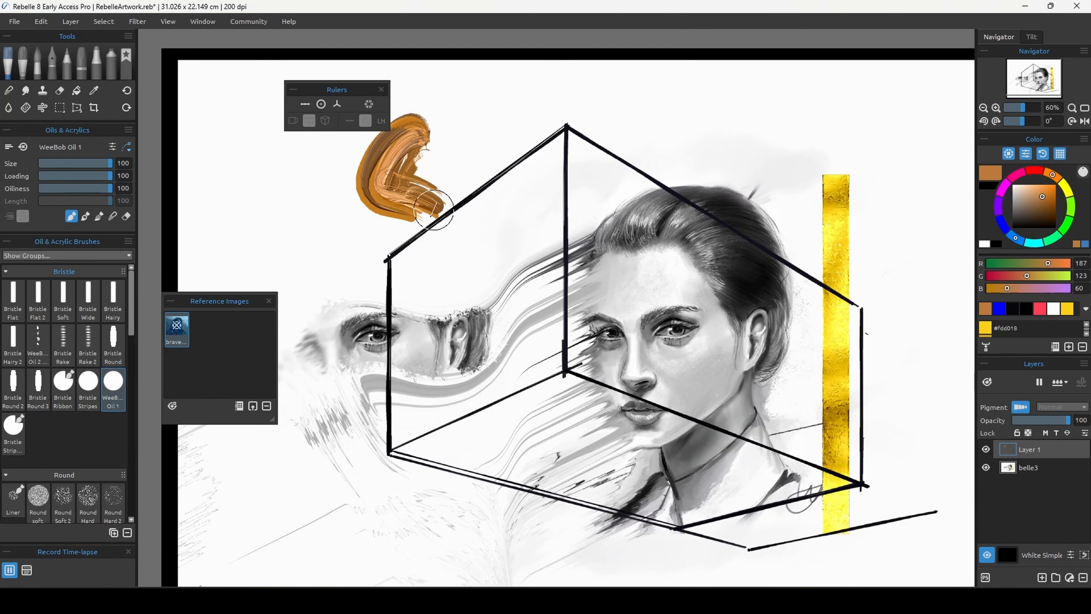
# Paint a wavy orange oil column with WeeBob Oil 1, and add mirrored diagonal strokes with the Bristle Wide brush at size 20
pyautogui.moveTo(434, 228)
pyautogui.mouseDown()
pyautogui.moveTo(387, 378)
pyautogui.moveTo(400, 501)
pyautogui.moveTo(382, 563)
pyautogui.mouseUp()
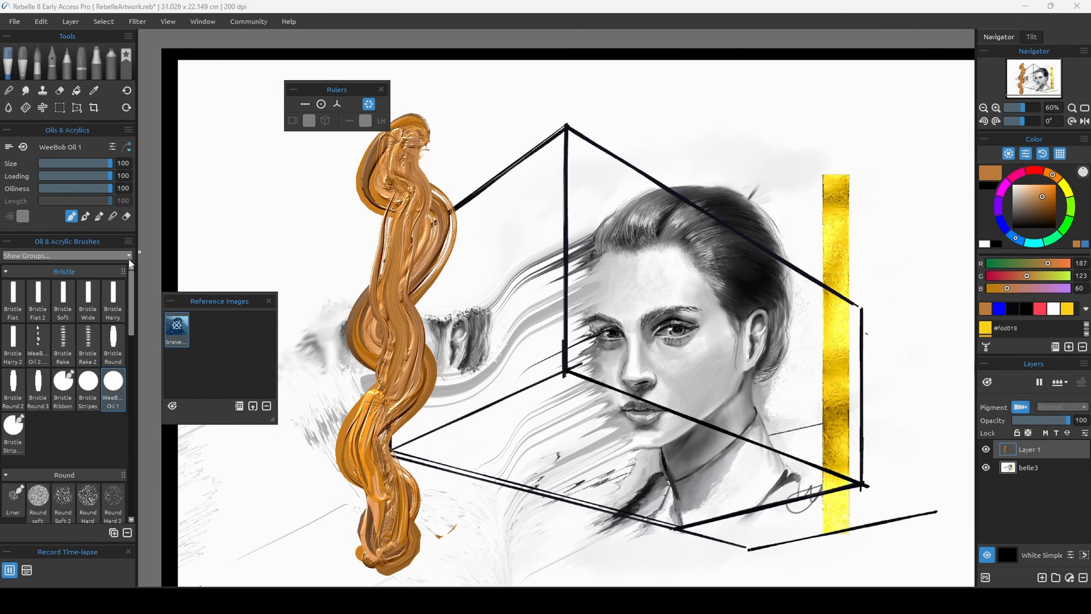
pyautogui.click(89, 301)
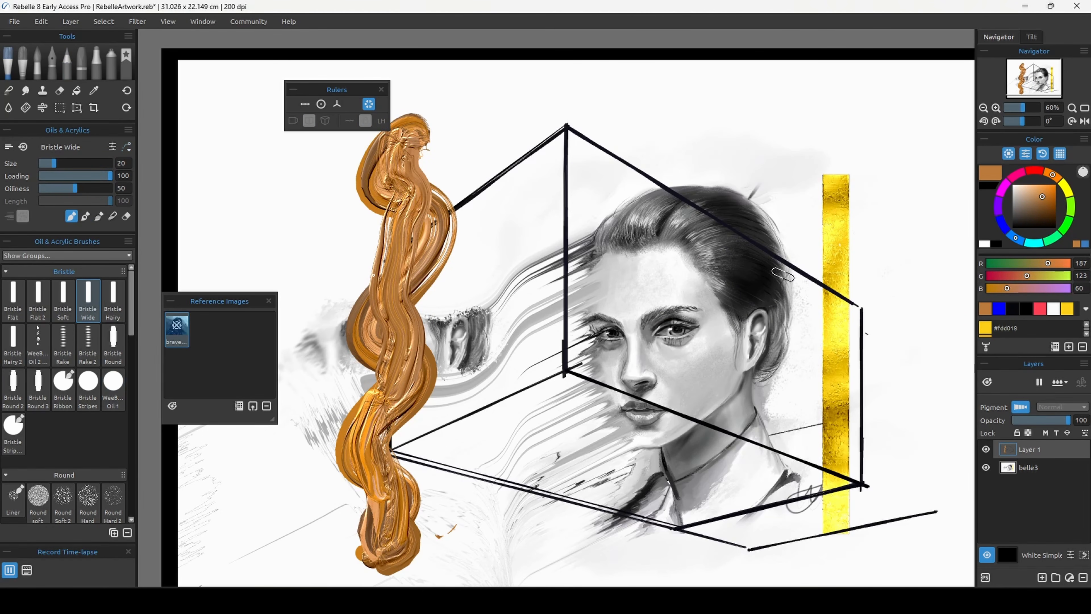
pyautogui.moveTo(852, 206)
pyautogui.mouseDown()
pyautogui.moveTo(735, 348)
pyautogui.moveTo(711, 392)
pyautogui.moveTo(714, 378)
pyautogui.moveTo(740, 369)
pyautogui.mouseUp()
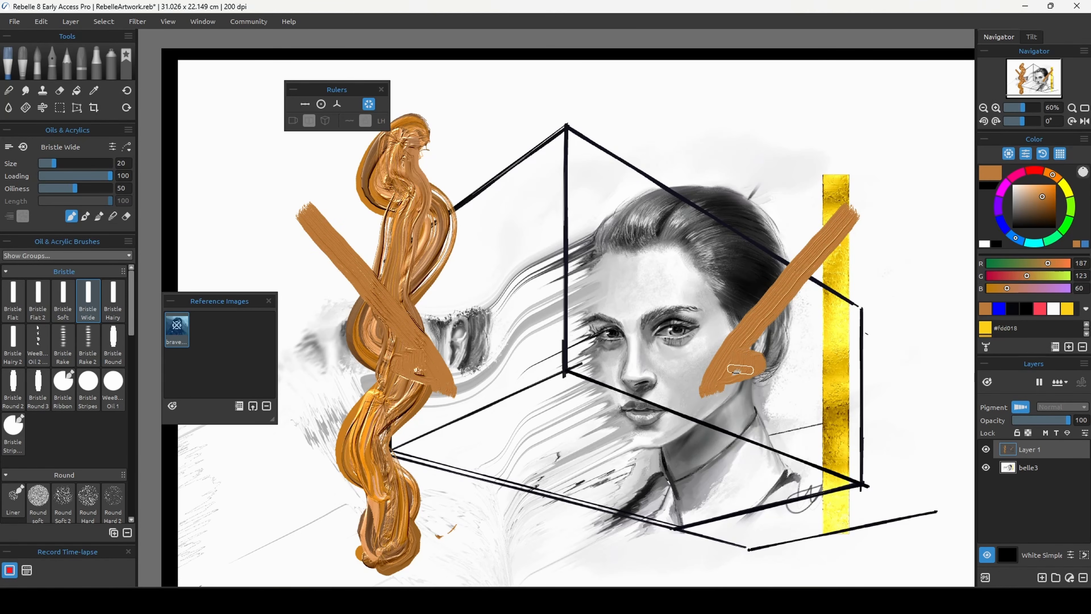
# Switch Bristle Wide to blending mode and smear mirrored looping ribbons through the orange paint and across the portrait
pyautogui.click(113, 216)
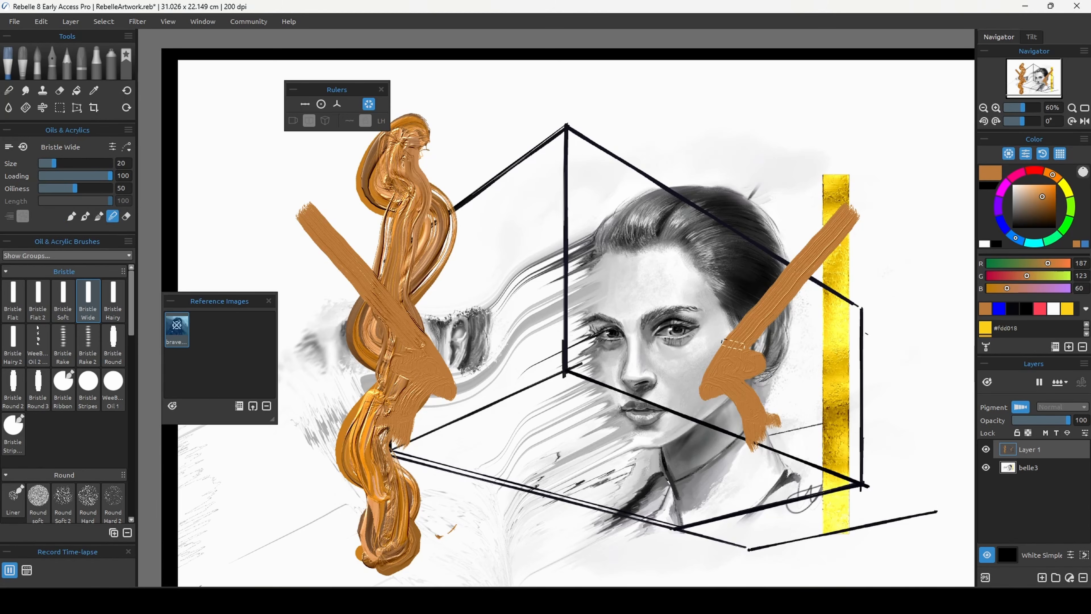
pyautogui.moveTo(750, 353)
pyautogui.mouseDown()
pyautogui.moveTo(772, 402)
pyautogui.moveTo(782, 364)
pyautogui.moveTo(772, 377)
pyautogui.moveTo(787, 388)
pyautogui.moveTo(776, 370)
pyautogui.moveTo(764, 385)
pyautogui.moveTo(782, 390)
pyautogui.moveTo(782, 368)
pyautogui.moveTo(769, 367)
pyautogui.moveTo(760, 394)
pyautogui.moveTo(781, 393)
pyautogui.moveTo(777, 369)
pyautogui.moveTo(763, 371)
pyautogui.moveTo(759, 395)
pyautogui.moveTo(775, 399)
pyautogui.moveTo(784, 378)
pyautogui.moveTo(771, 366)
pyautogui.moveTo(754, 389)
pyautogui.moveTo(761, 403)
pyautogui.moveTo(786, 382)
pyautogui.moveTo(779, 361)
pyautogui.moveTo(761, 361)
pyautogui.moveTo(743, 396)
pyautogui.moveTo(754, 417)
pyautogui.moveTo(780, 409)
pyautogui.moveTo(767, 361)
pyautogui.mouseUp()
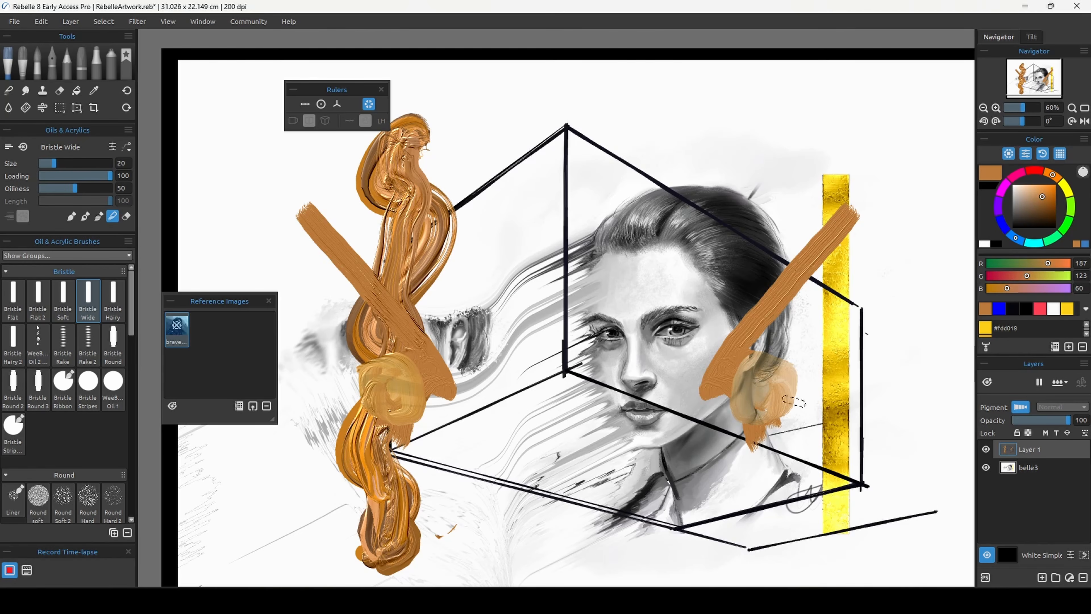
pyautogui.moveTo(803, 415)
pyautogui.mouseDown()
pyautogui.moveTo(733, 368)
pyautogui.moveTo(697, 296)
pyautogui.moveTo(733, 263)
pyautogui.moveTo(769, 269)
pyautogui.moveTo(822, 301)
pyautogui.moveTo(861, 306)
pyautogui.moveTo(870, 285)
pyautogui.moveTo(851, 251)
pyautogui.moveTo(777, 219)
pyautogui.moveTo(760, 177)
pyautogui.mouseUp()
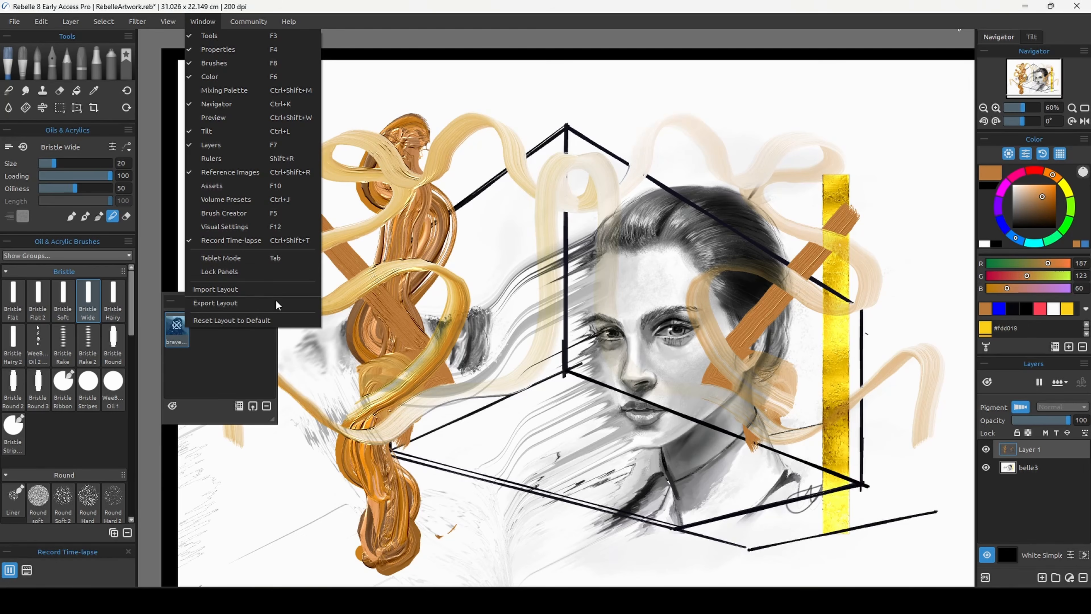
# Blend mirrored diagonal strokes across the lower half of the portrait with all panels hidden, and restore the panels
pyautogui.click(549, 337)
pyautogui.press('Tab')
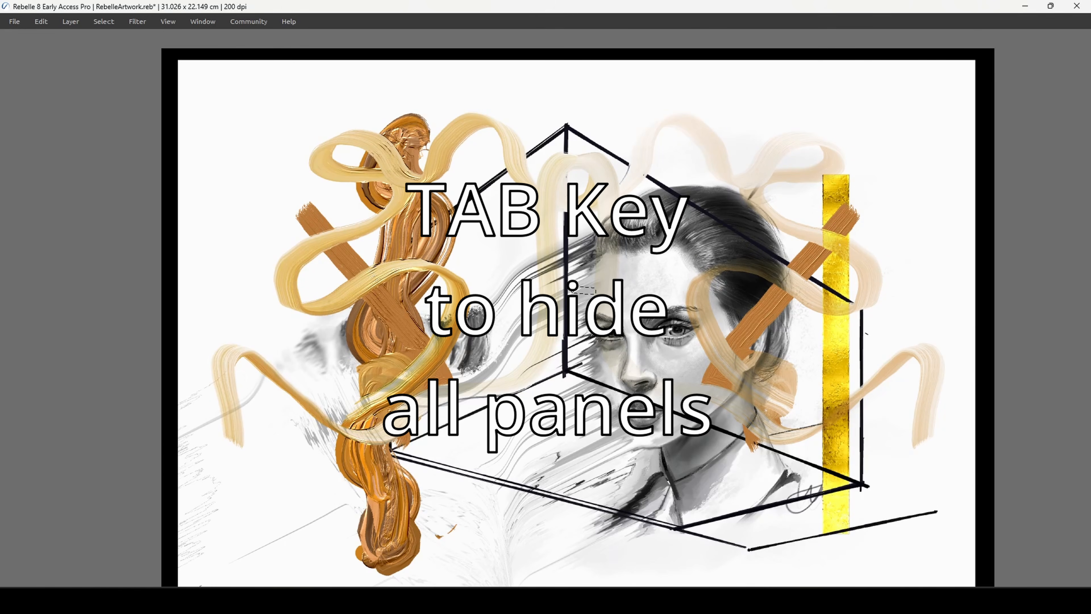
pyautogui.moveTo(881, 341); pyautogui.dragTo(741, 457)
pyautogui.moveTo(870, 368); pyautogui.dragTo(758, 448)
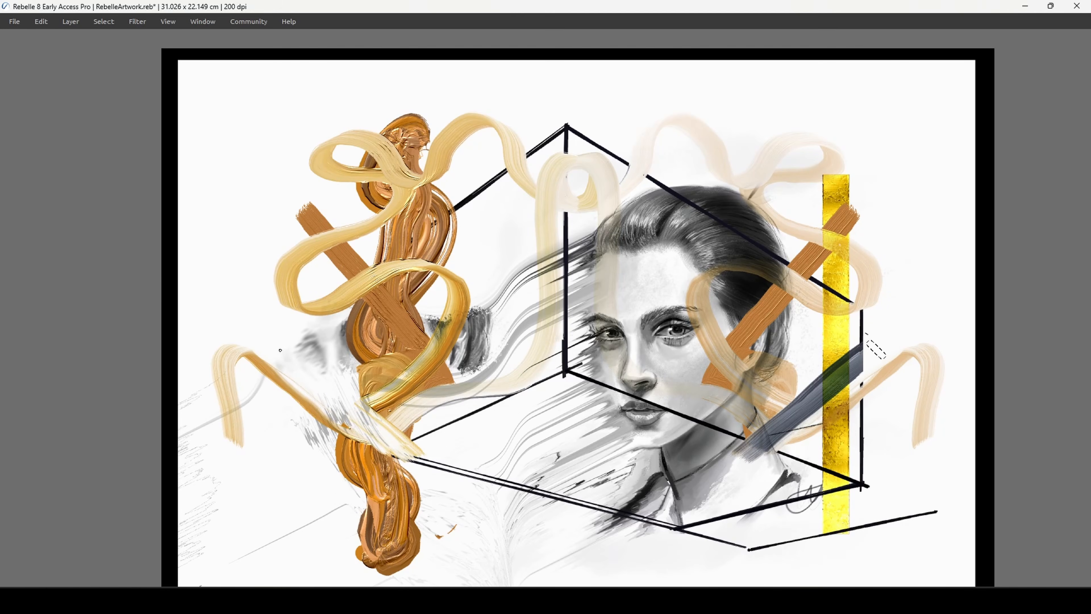
pyautogui.moveTo(866, 316)
pyautogui.mouseDown()
pyautogui.moveTo(769, 406)
pyautogui.moveTo(610, 511)
pyautogui.moveTo(619, 522)
pyautogui.mouseUp()
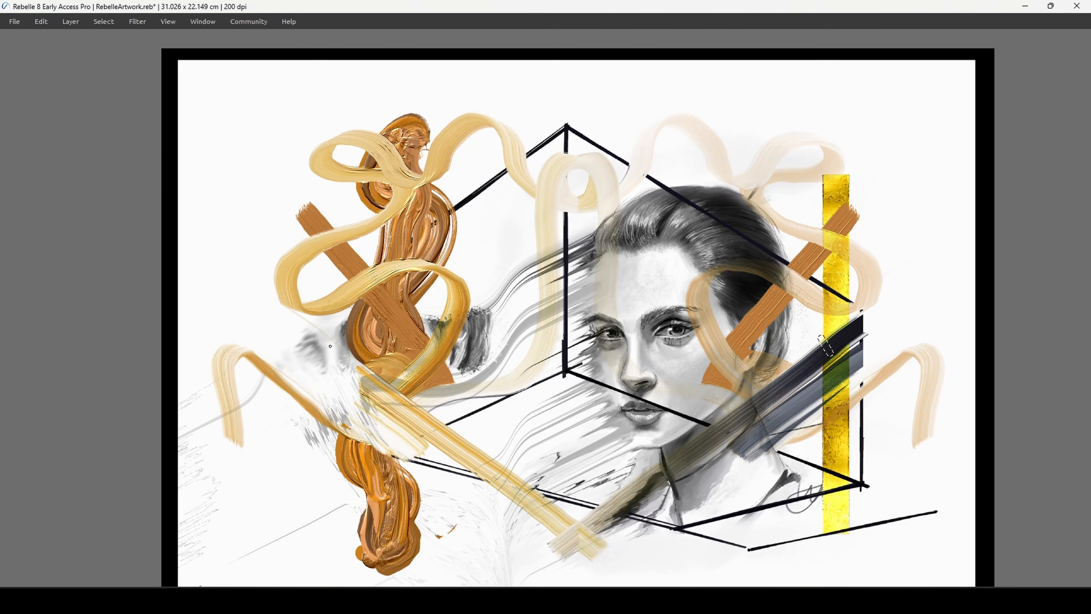
pyautogui.press('Tab')
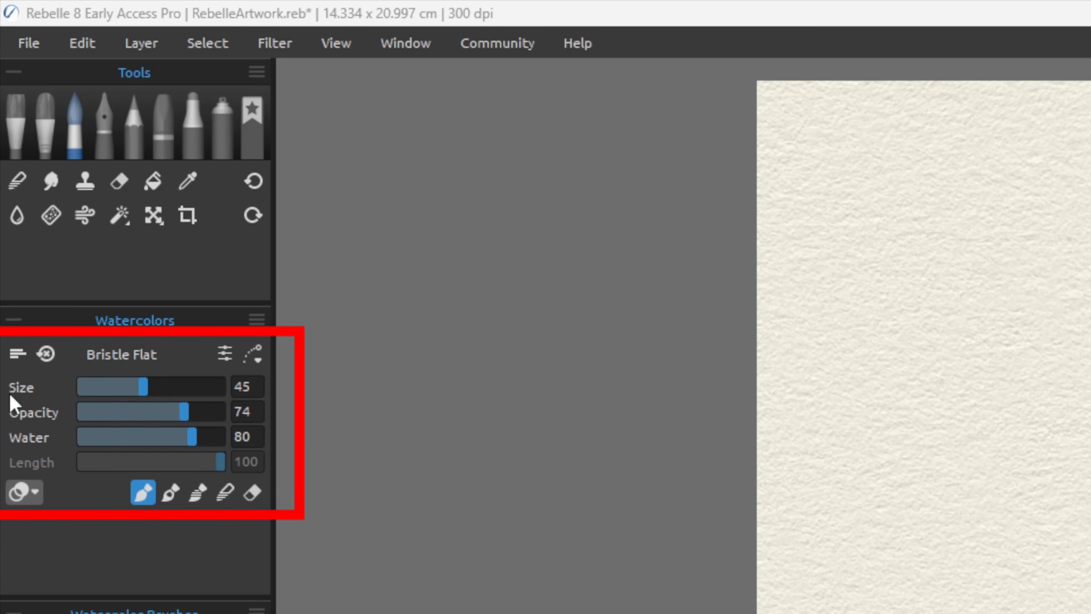
# Choose the Semi-Transparent mixing color mode for Bristle Flat, and paint a vertical blue stripe crossed by a Pyrrolle Red one
pyautogui.click(24, 492)
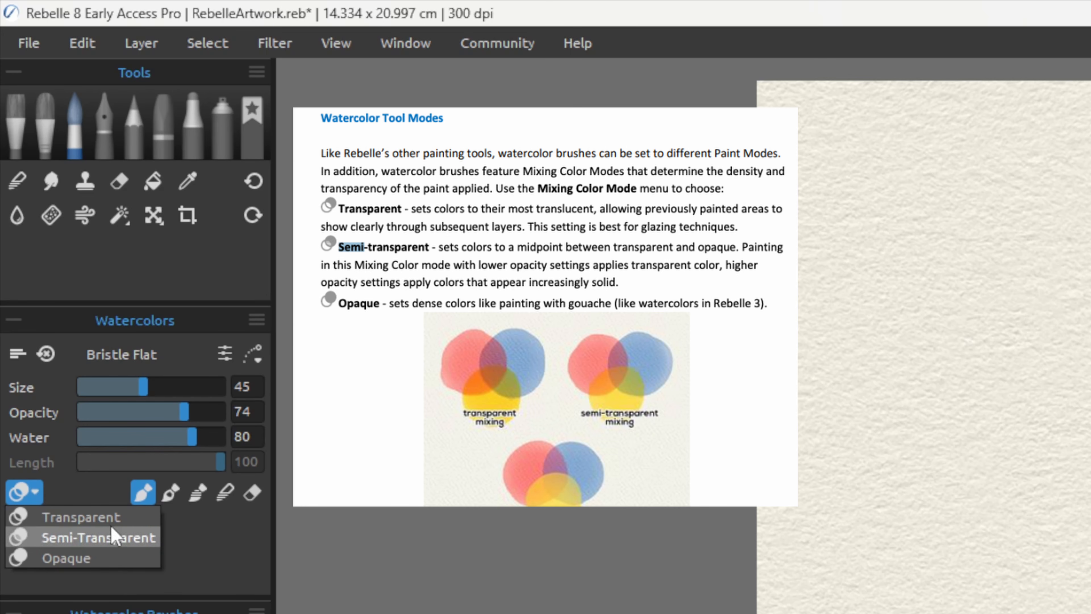
pyautogui.click(121, 535)
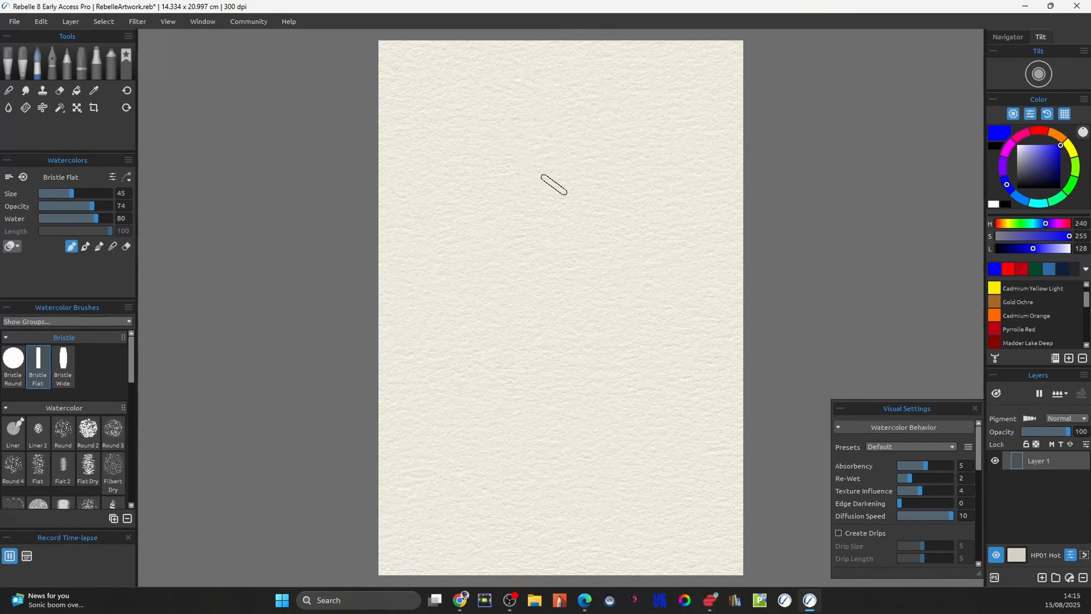
pyautogui.moveTo(445, 192)
pyautogui.mouseDown()
pyautogui.moveTo(456, 554)
pyautogui.moveTo(445, 47)
pyautogui.mouseUp()
pyautogui.click(1015, 330)
pyautogui.moveTo(555, 139)
pyautogui.mouseDown()
pyautogui.moveTo(359, 167)
pyautogui.moveTo(661, 154)
pyautogui.moveTo(823, 177)
pyautogui.mouseUp()
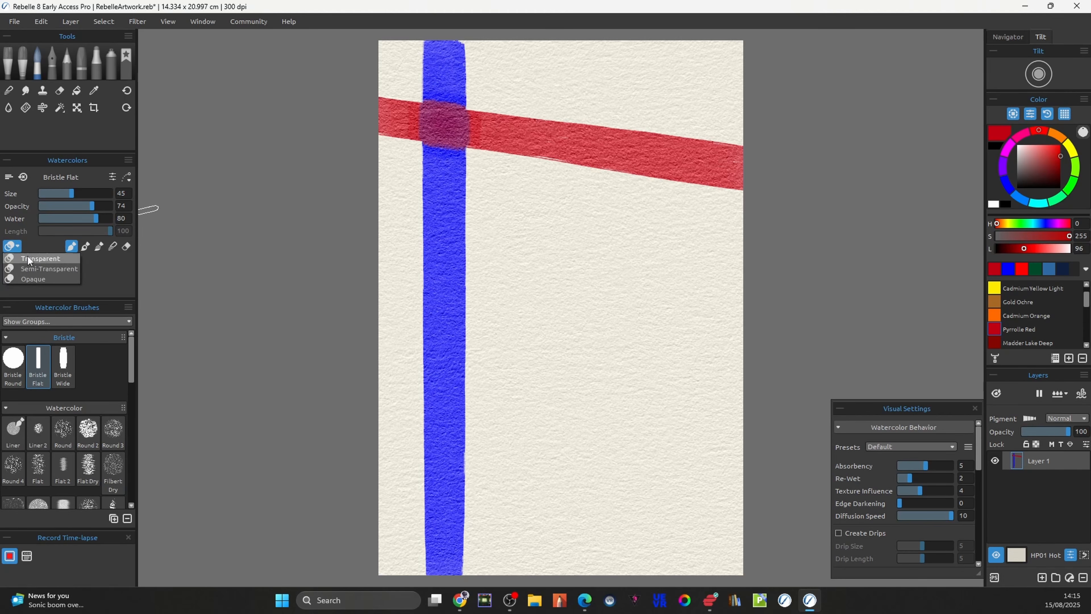
# Paint a second red stripe across the blue one in Transparent mode and a third, lower one in Opaque mode
pyautogui.moveTo(376, 308); pyautogui.dragTo(748, 258)
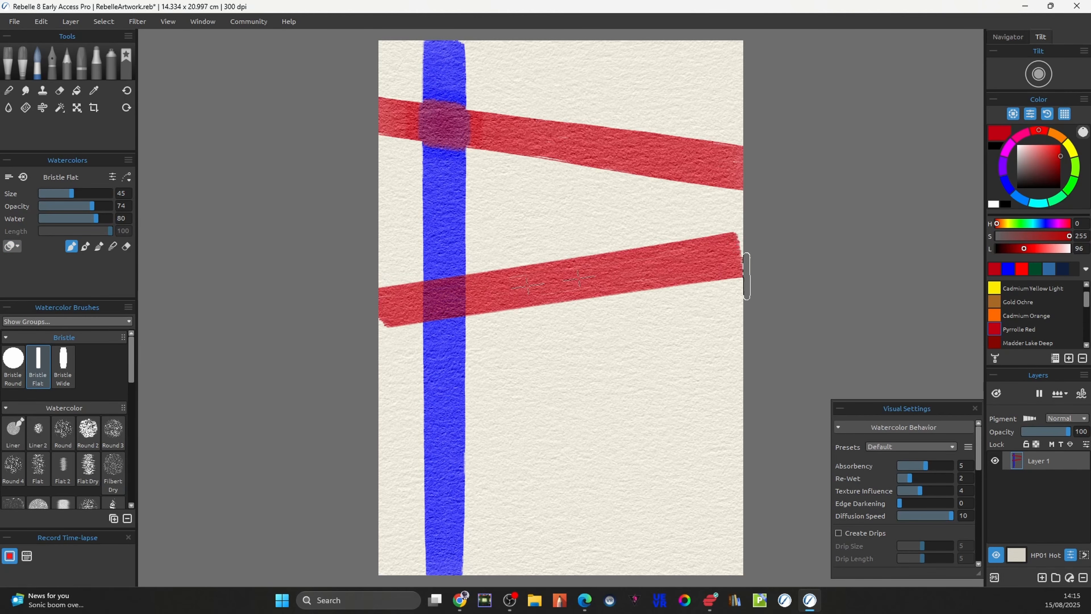
pyautogui.moveTo(612, 272)
pyautogui.mouseDown()
pyautogui.moveTo(431, 303)
pyautogui.moveTo(744, 264)
pyautogui.mouseUp()
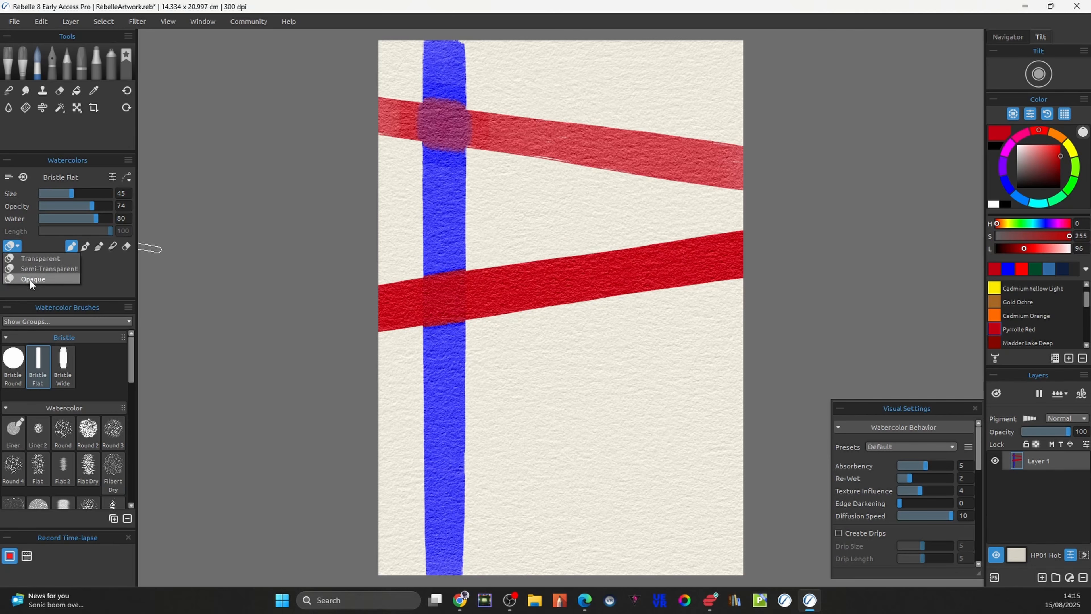
pyautogui.moveTo(606, 454)
pyautogui.mouseDown()
pyautogui.moveTo(547, 460)
pyautogui.moveTo(721, 447)
pyautogui.mouseUp()
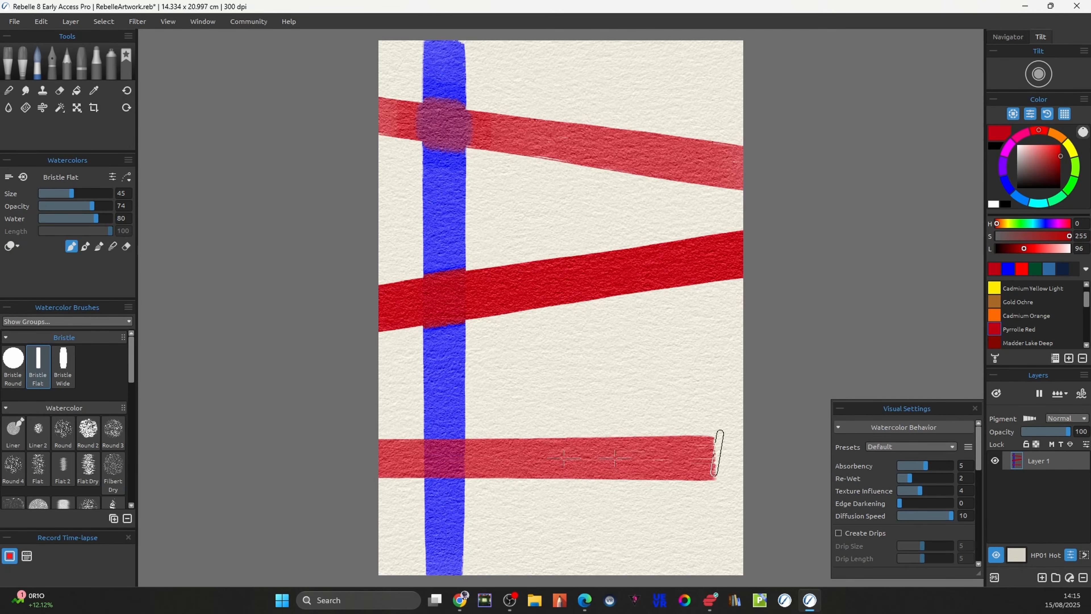
pyautogui.moveTo(600, 452)
pyautogui.mouseDown()
pyautogui.moveTo(353, 468)
pyautogui.moveTo(711, 458)
pyautogui.mouseUp()
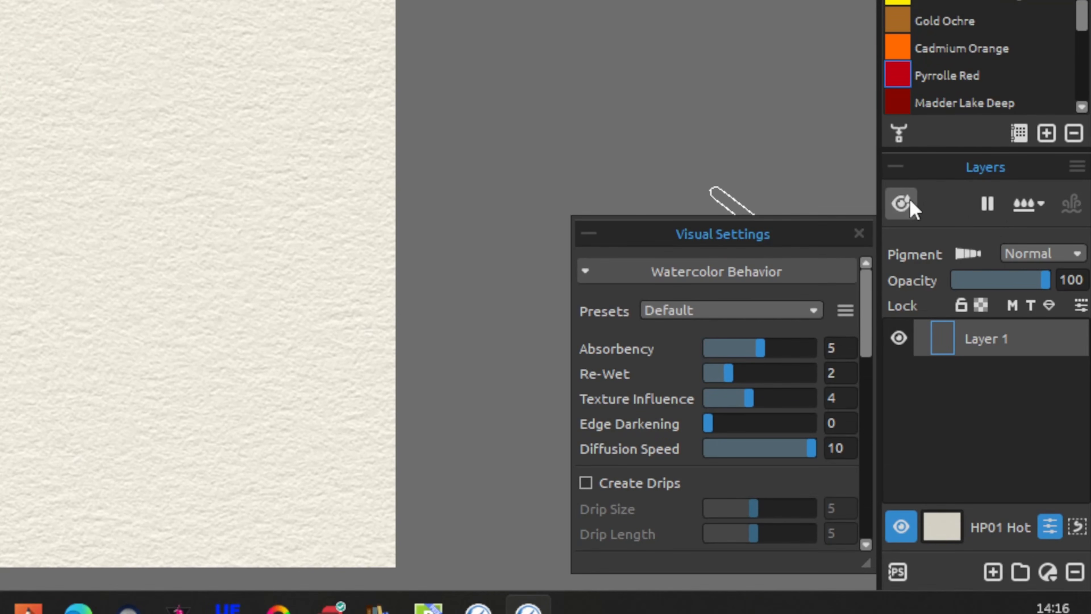
# Wet the whole of Layer 1 with the Show Wet display on, and turn the display off again
pyautogui.click(901, 210)
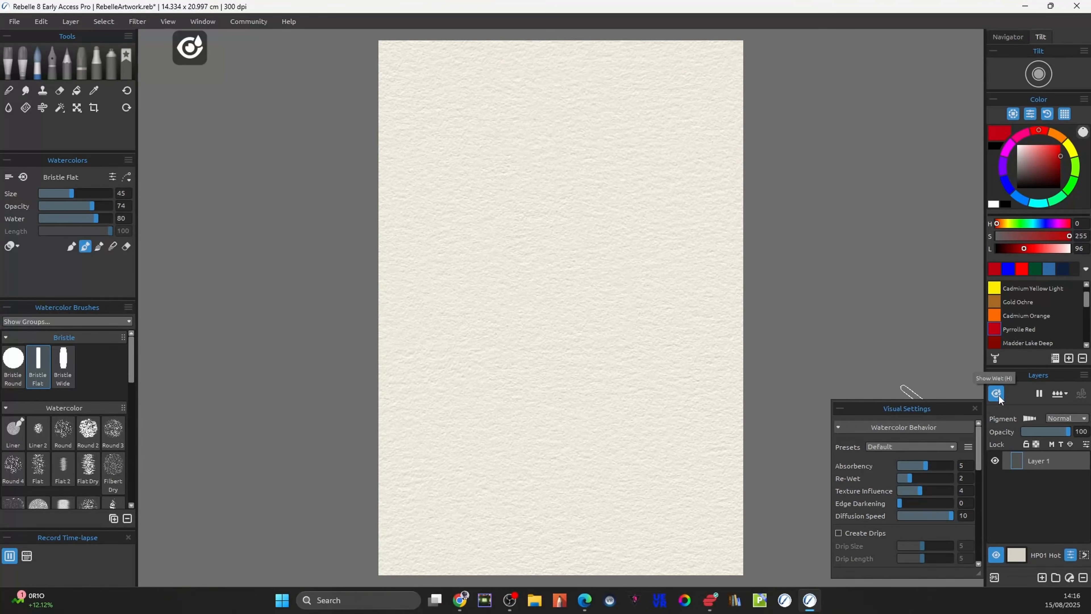
pyautogui.click(1055, 397)
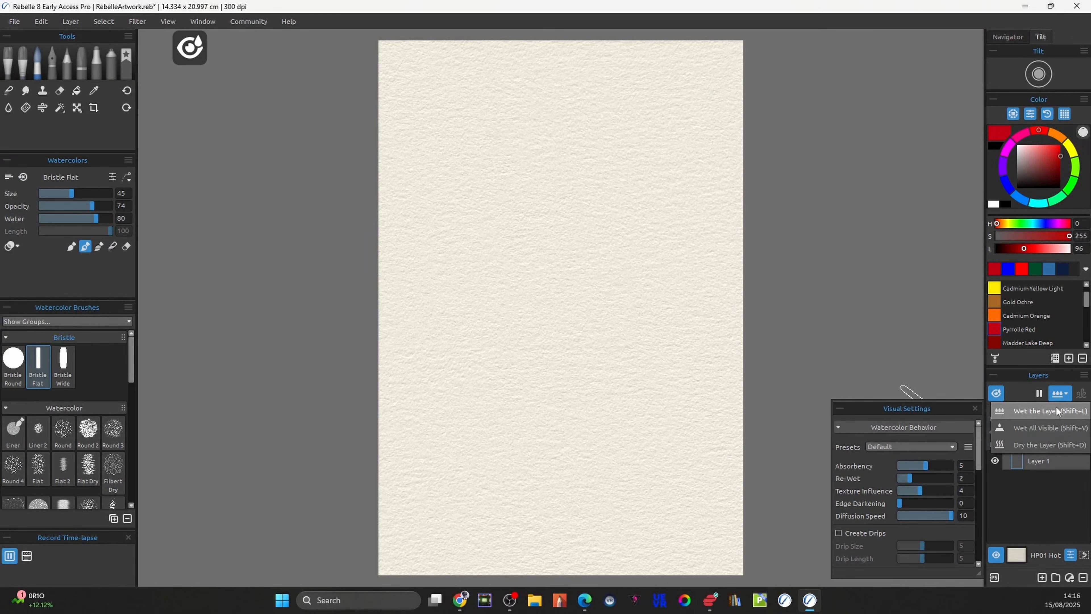
pyautogui.click(1048, 410)
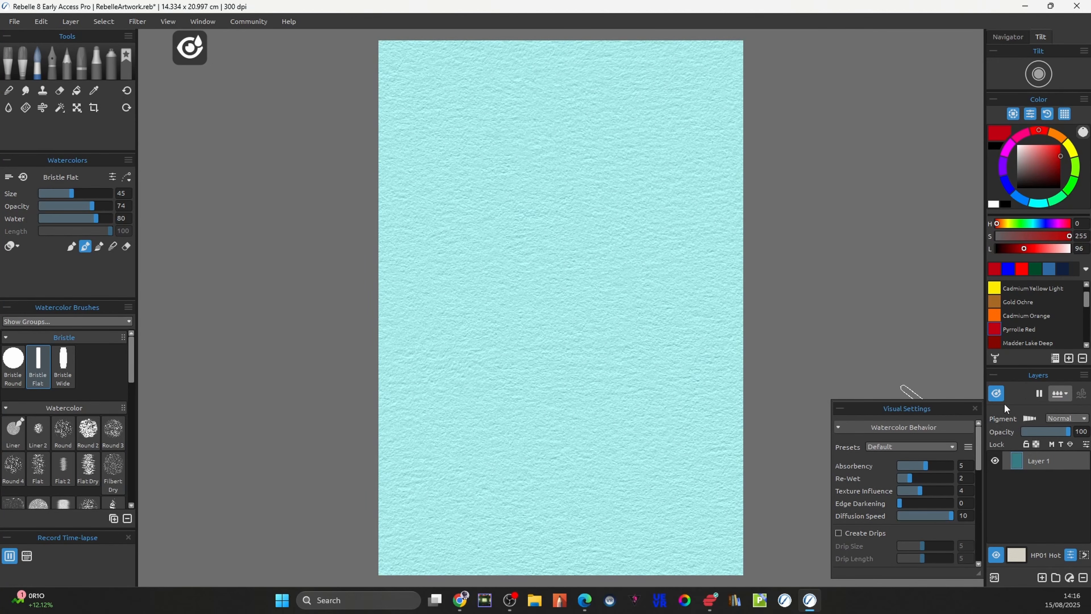
pyautogui.click(997, 394)
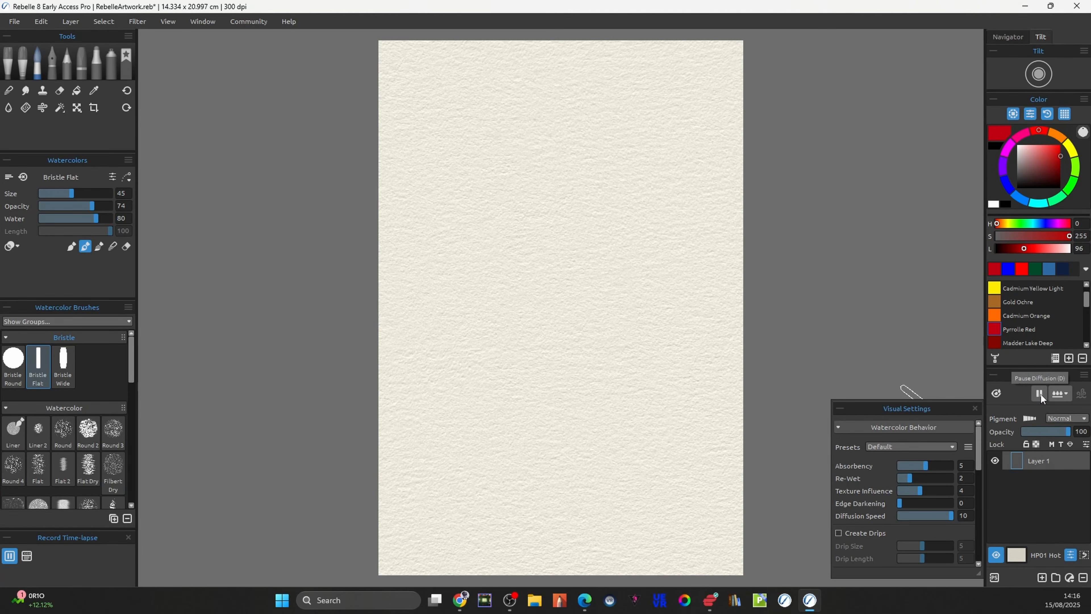
# Paint a bright red horizontal patch on the upper part of the wet layer, and pause and resume its diffusion
pyautogui.moveTo(1036, 163); pyautogui.dragTo(1061, 145)
pyautogui.moveTo(464, 166)
pyautogui.mouseDown()
pyautogui.moveTo(497, 188)
pyautogui.moveTo(641, 176)
pyautogui.mouseUp()
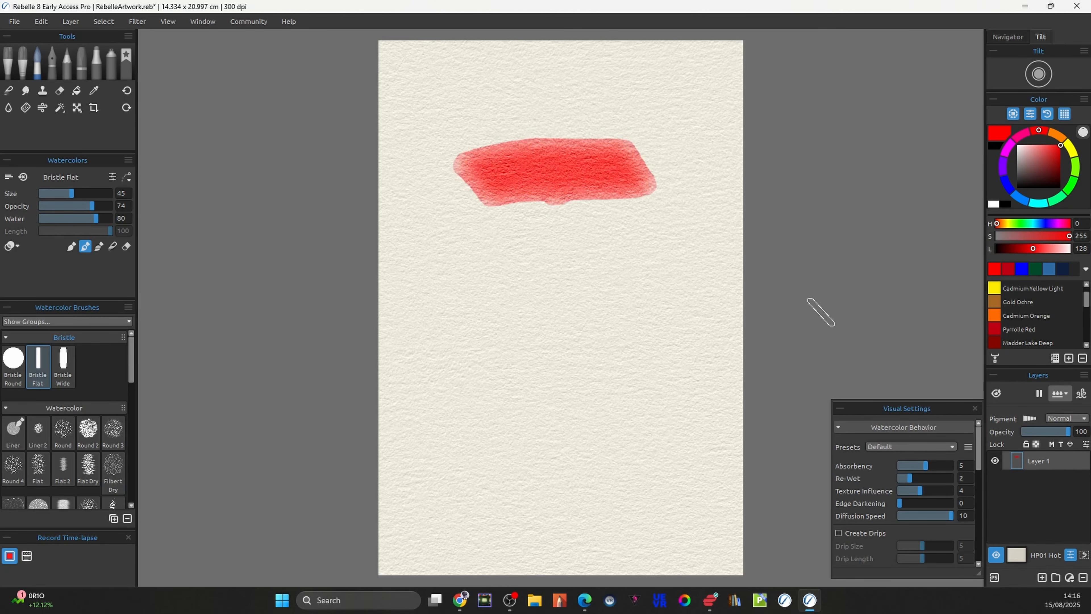
pyautogui.click(1040, 394)
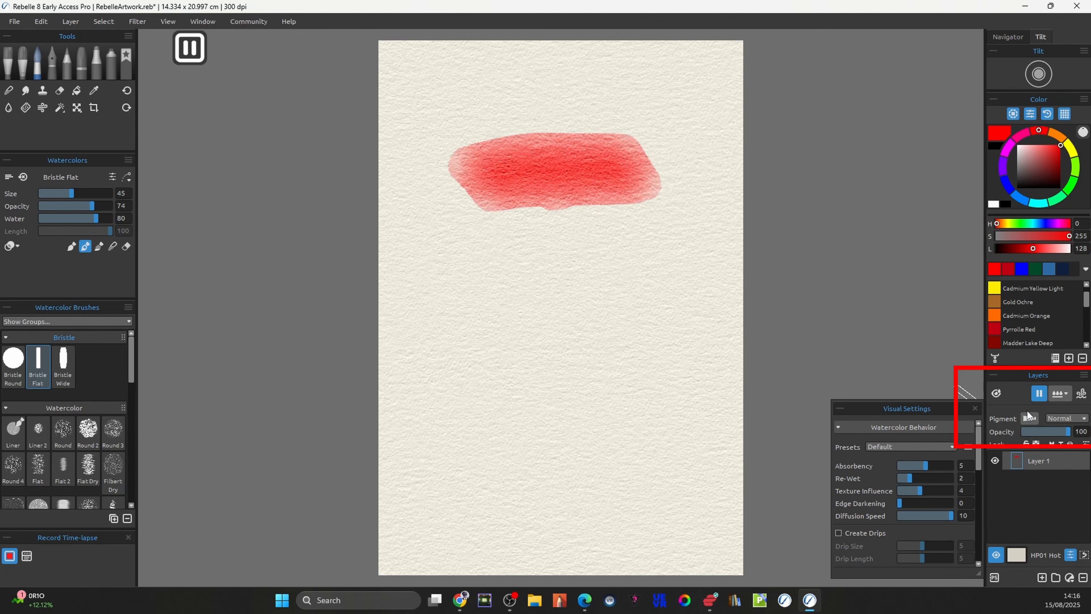
pyautogui.click(1035, 399)
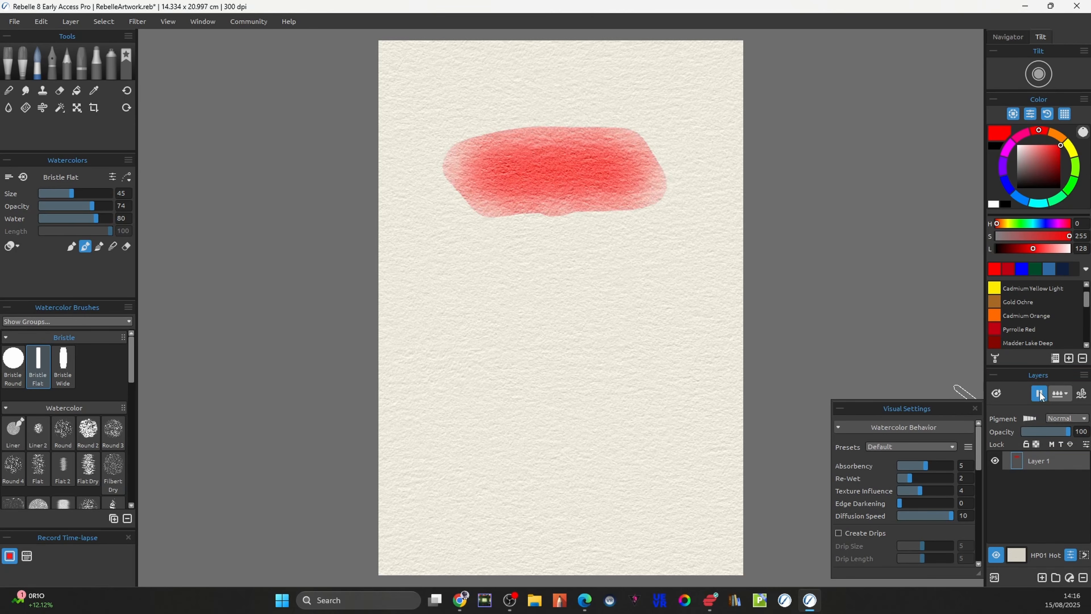
# Fast-dry the paint, and brush water over the red patch with the size 100 Sponge water brush while wet areas are shown
pyautogui.click(1082, 394)
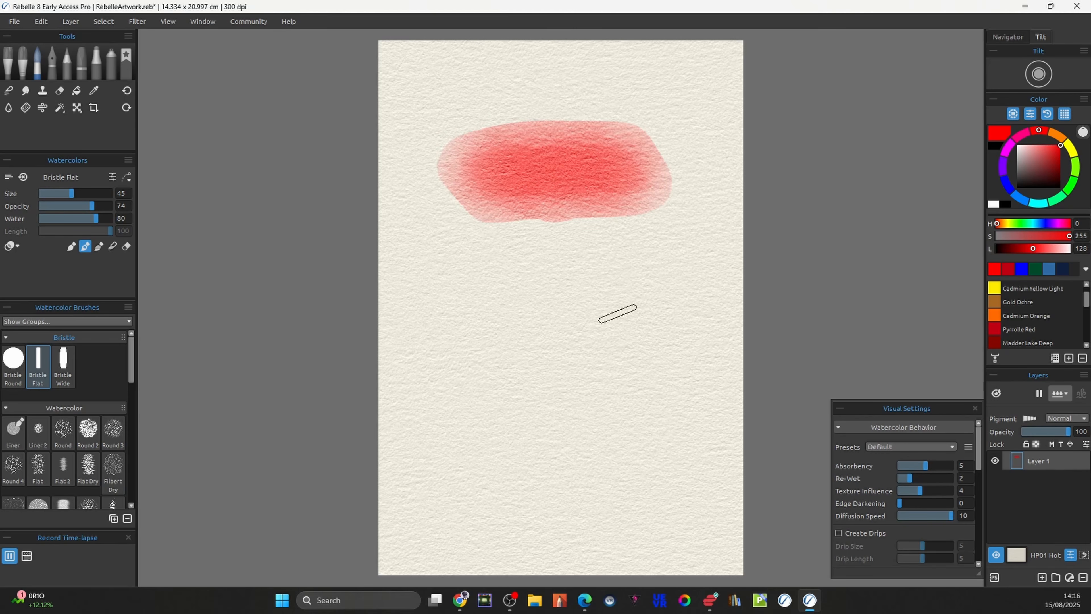
pyautogui.click(996, 394)
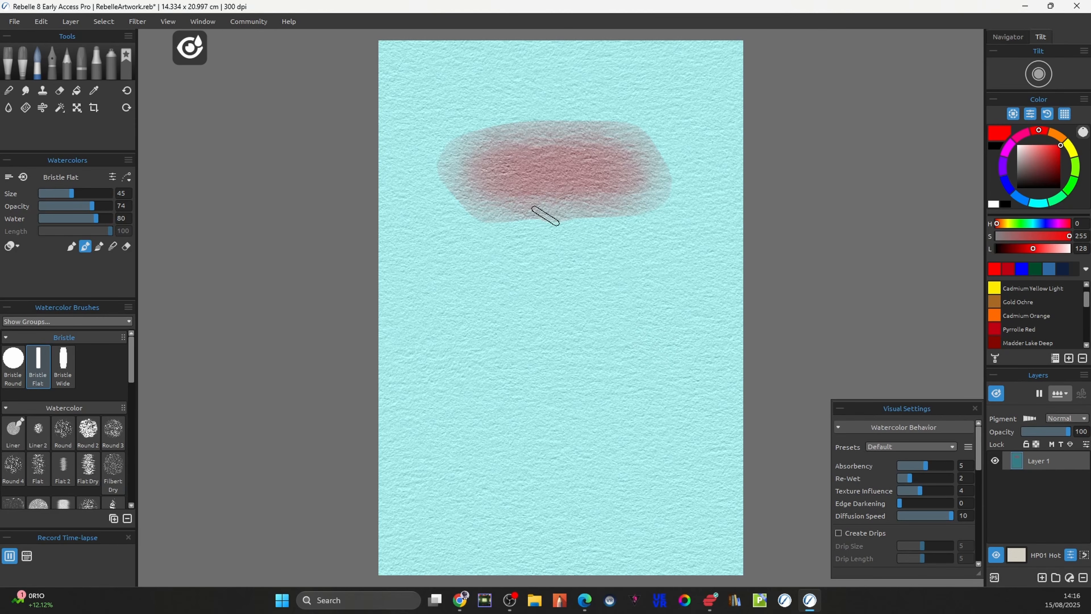
pyautogui.click(8, 107)
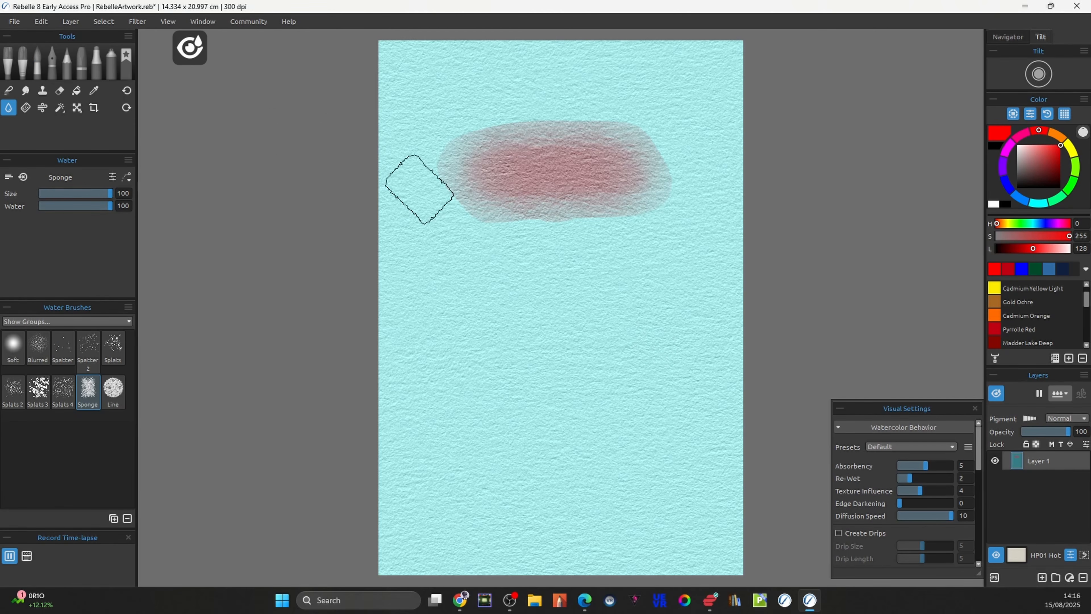
pyautogui.moveTo(545, 170)
pyautogui.mouseDown()
pyautogui.moveTo(603, 160)
pyautogui.moveTo(635, 170)
pyautogui.mouseUp()
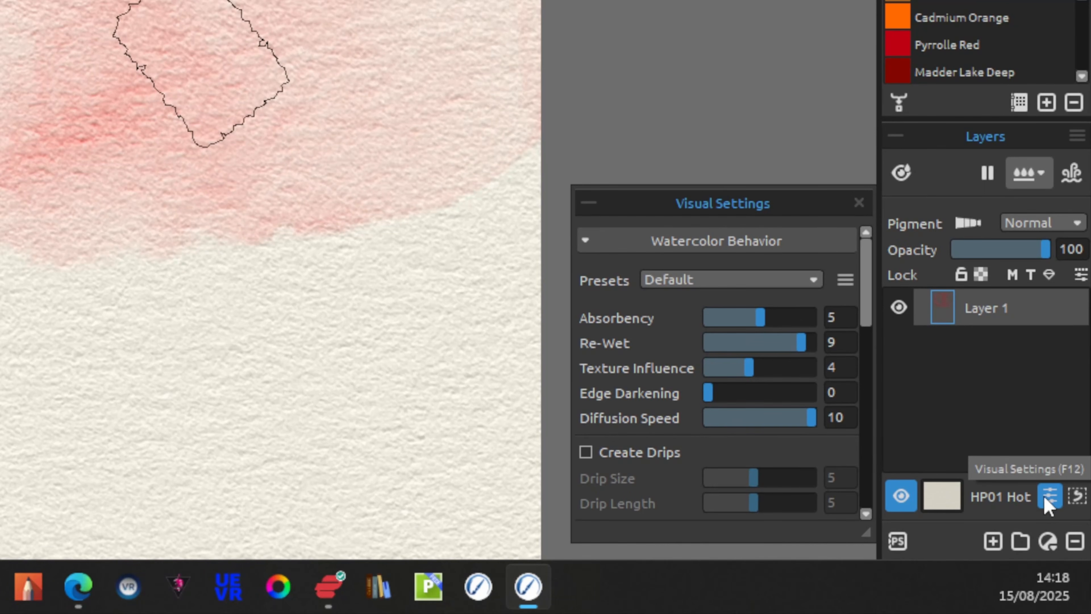
# Apply the Hot Pressed watercolor behavior preset and set its Absorbency to 10
pyautogui.click(1049, 499)
pyautogui.click(1049, 500)
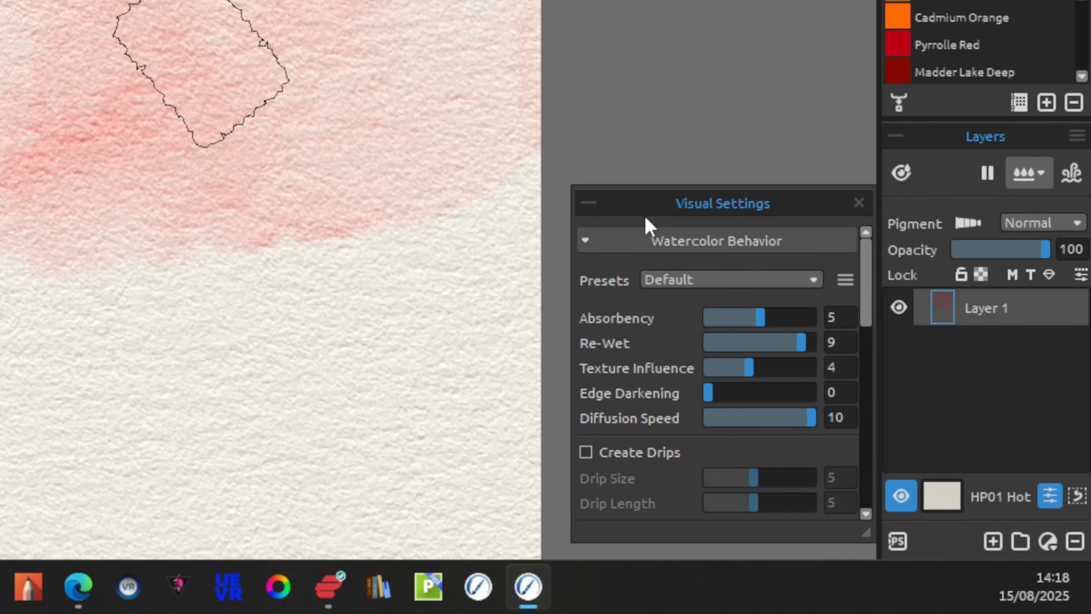
pyautogui.click(720, 282)
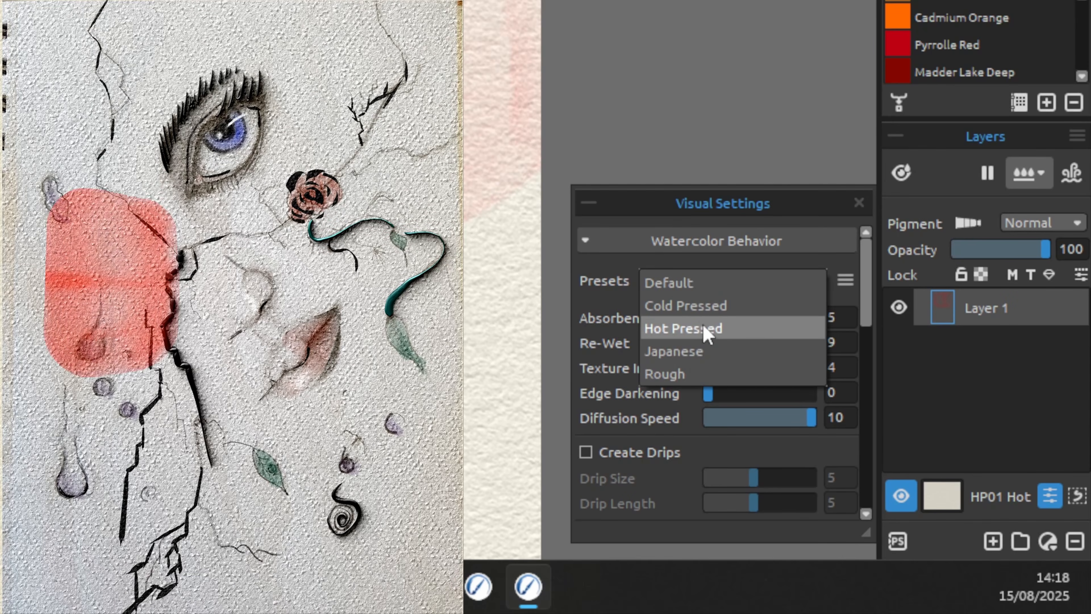
pyautogui.click(700, 331)
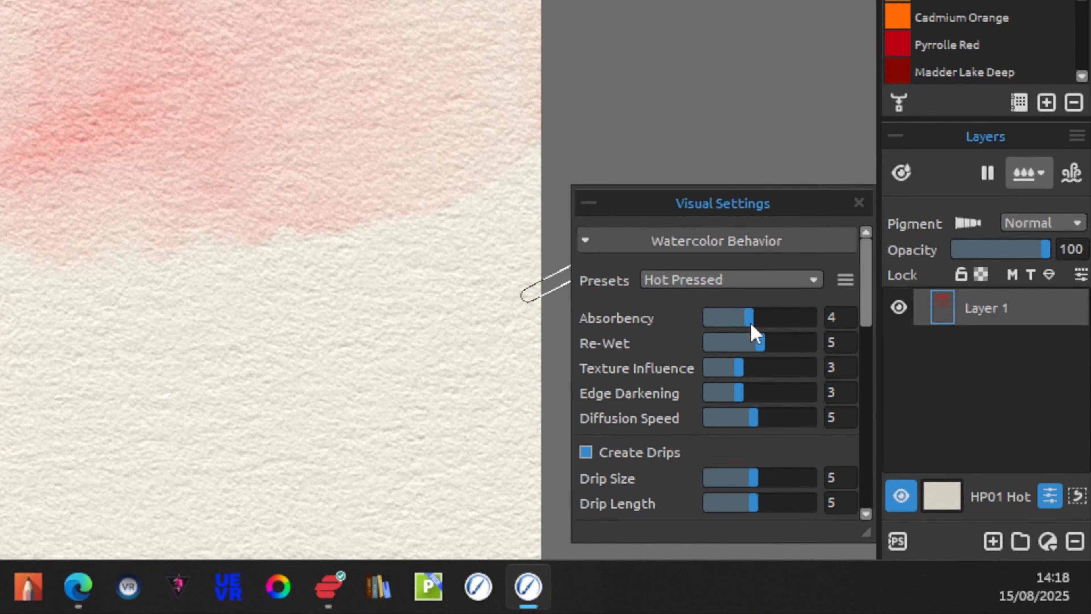
pyautogui.moveTo(750, 325); pyautogui.dragTo(779, 326)
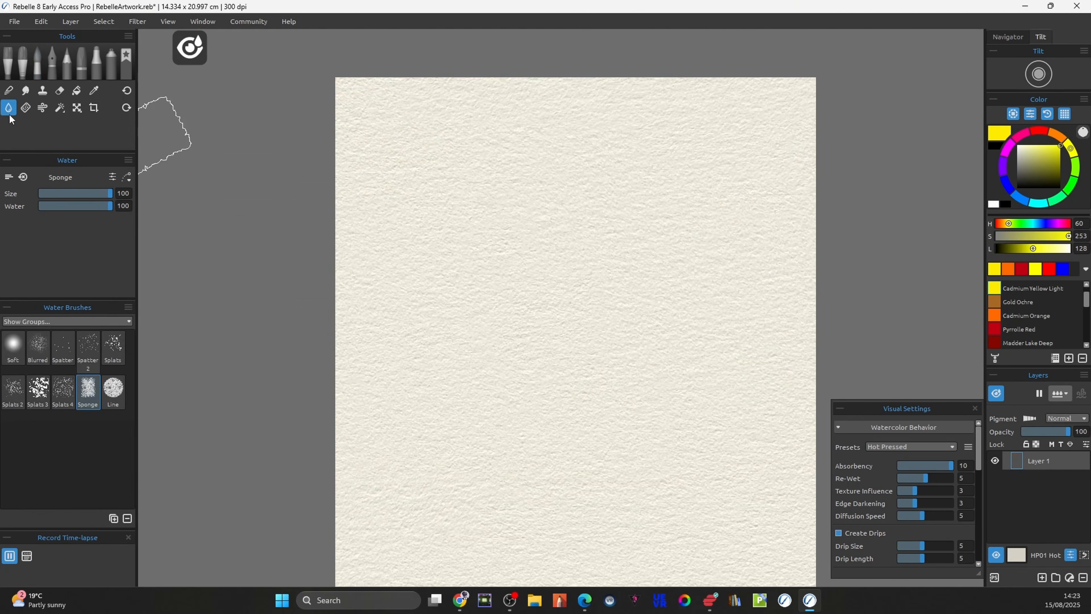
# Brush water onto the blank paper with the Sponge, and apply red watercolor over it with Bristle Flat at size 25
pyautogui.moveTo(442, 177)
pyautogui.mouseDown()
pyautogui.moveTo(451, 231)
pyautogui.moveTo(443, 185)
pyautogui.moveTo(438, 249)
pyautogui.moveTo(438, 185)
pyautogui.moveTo(434, 237)
pyautogui.mouseUp()
pyautogui.click(37, 62)
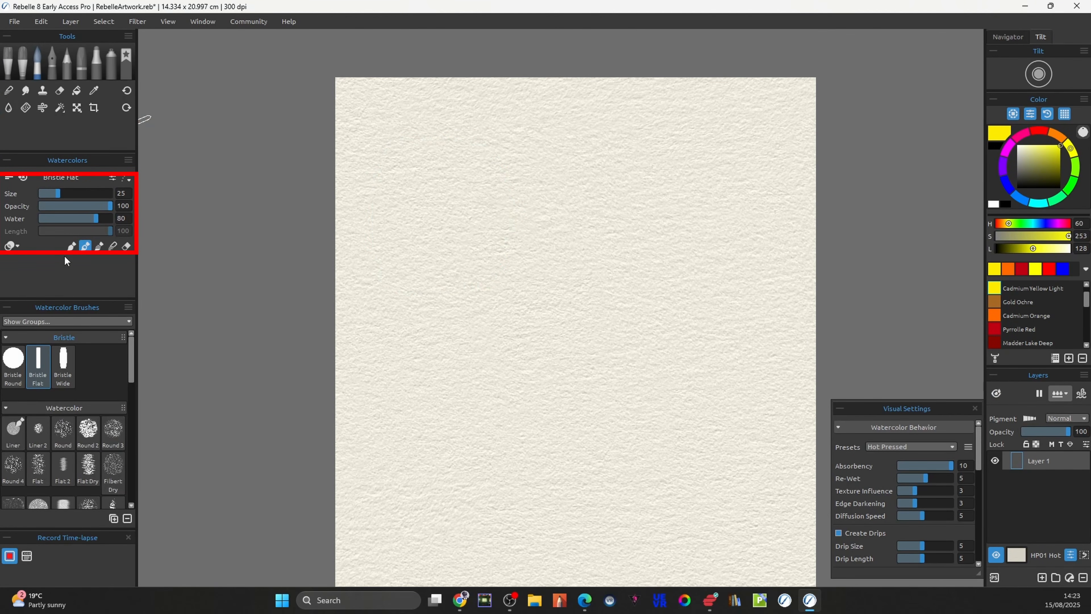
pyautogui.click(1048, 268)
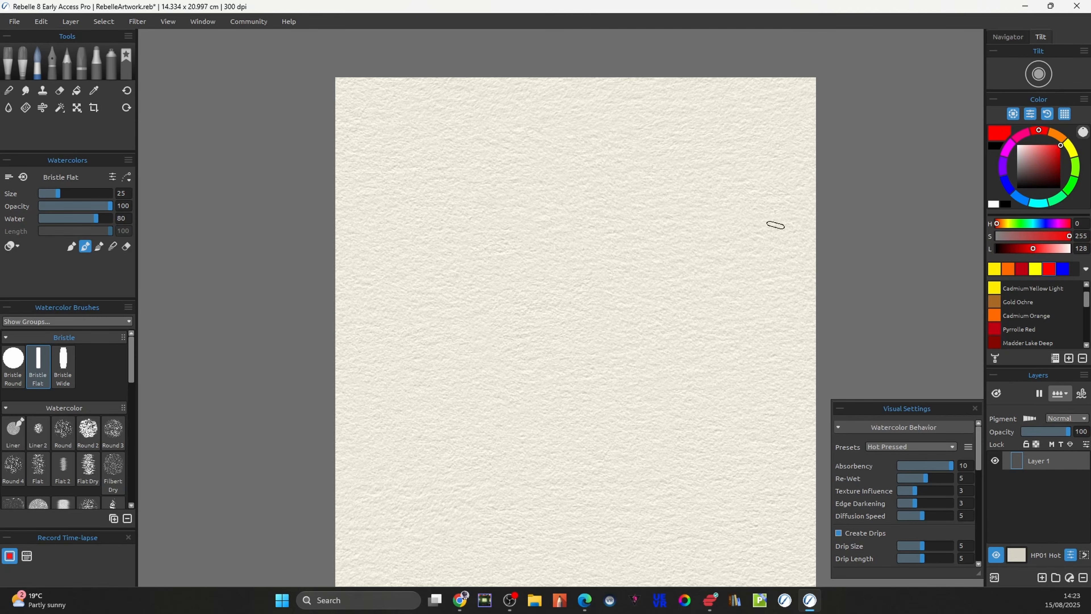
pyautogui.click(1001, 397)
pyautogui.click(451, 205)
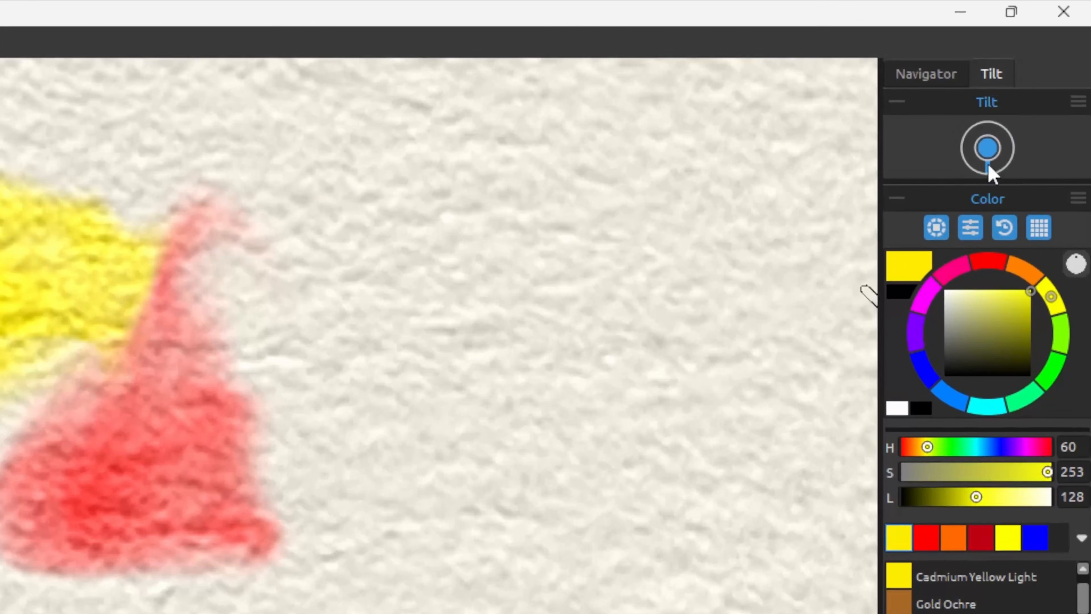
# Tilt the canvas downward, paint a yellow stroke over the wet red paint with Bristle Flat at size 8, and show the wet areas
pyautogui.moveTo(1039, 81); pyautogui.dragTo(1061, 81)
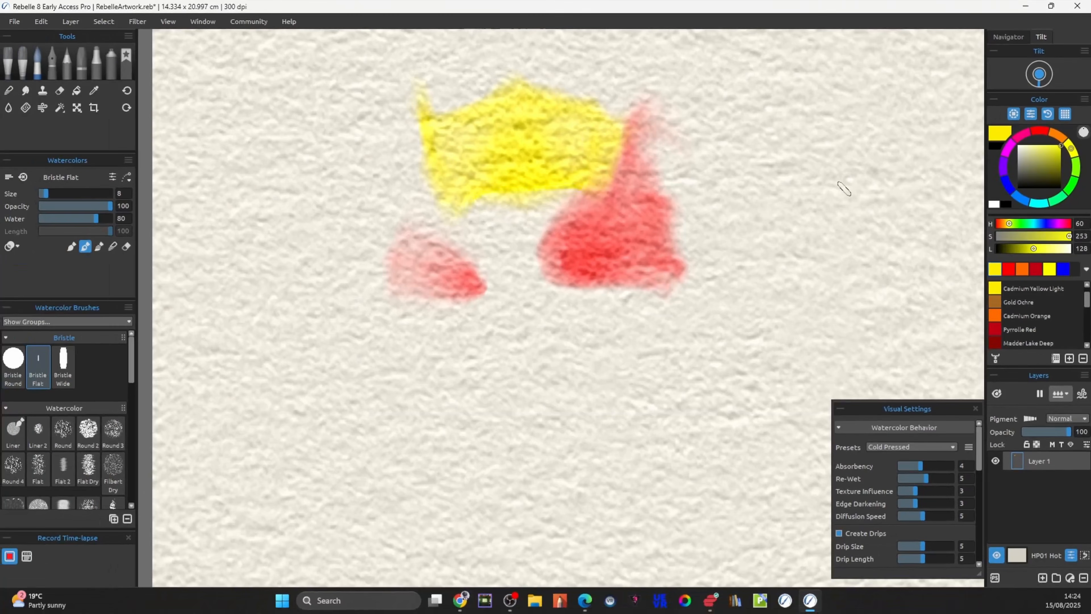
pyautogui.moveTo(517, 263)
pyautogui.mouseDown()
pyautogui.moveTo(483, 253)
pyautogui.moveTo(488, 223)
pyautogui.moveTo(443, 243)
pyautogui.mouseUp()
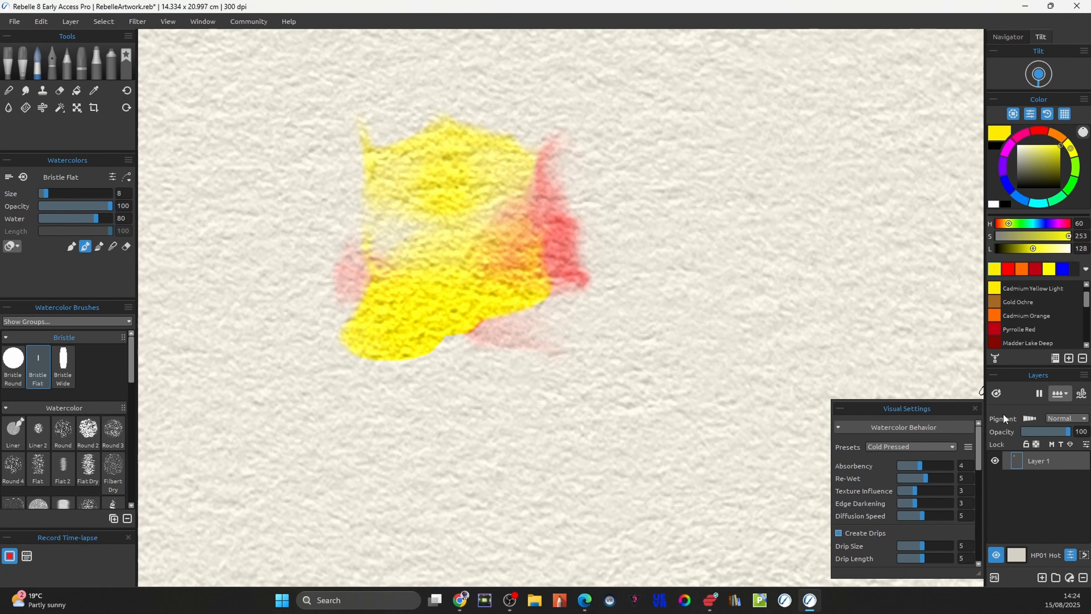
pyautogui.click(996, 393)
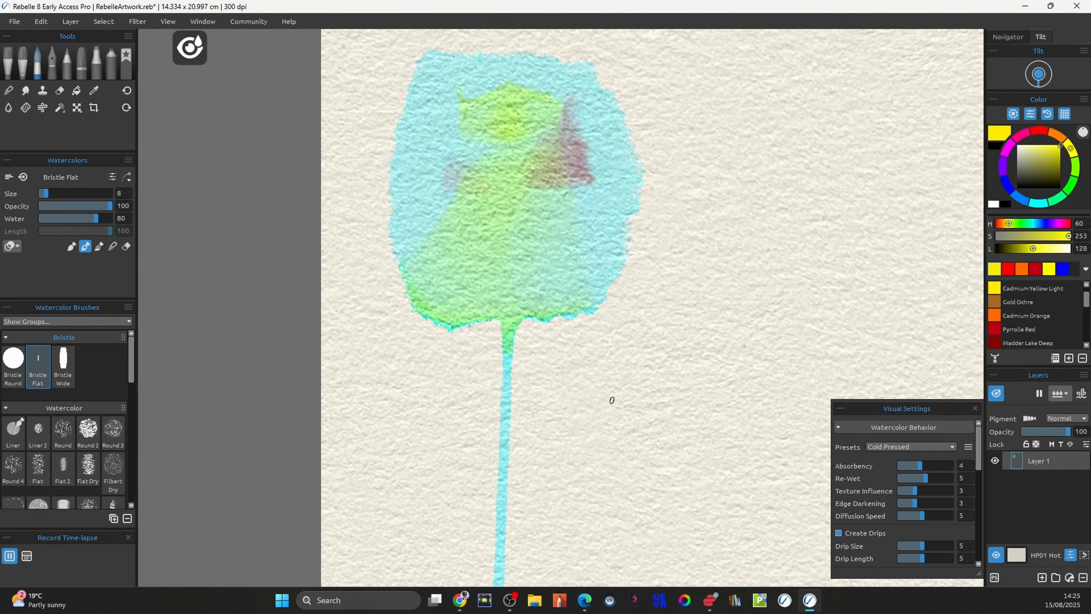
# Enable Granulation 1 in the watercolor behavior settings, with Strength and Density at 9
pyautogui.scroll(-1, 611, 400)
pyautogui.scroll(-2, 936, 532)
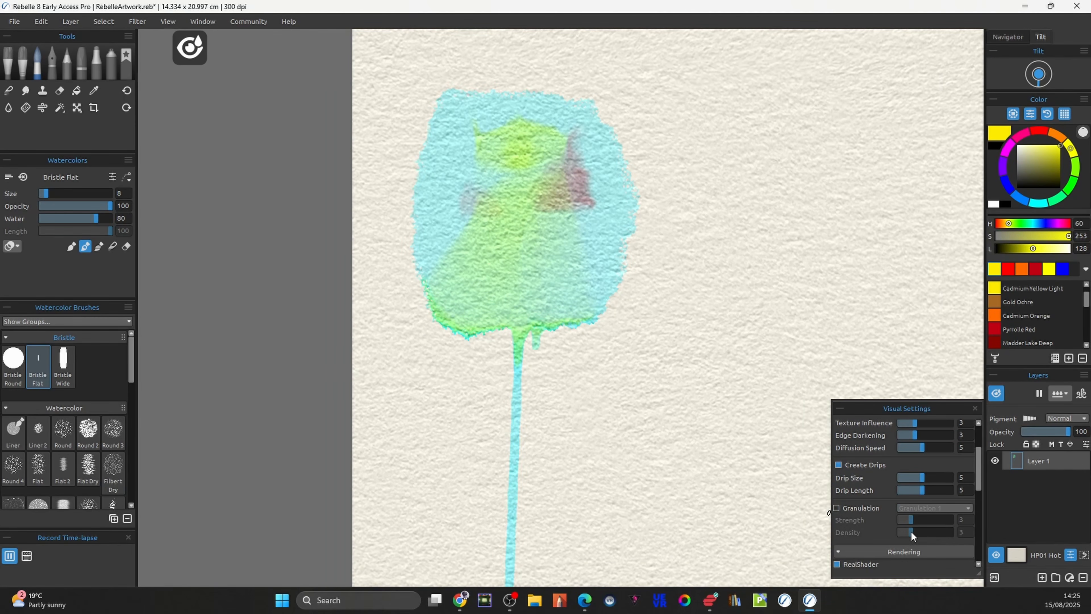
pyautogui.click(837, 507)
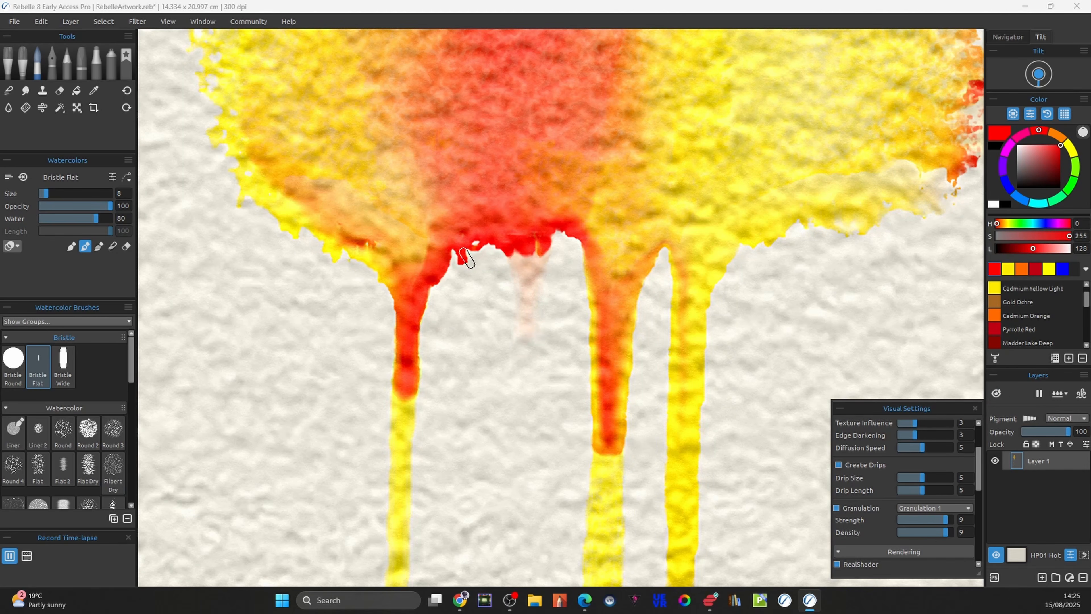
# Examine the granulation texture and the drips of the red and yellow paint at close range
pyautogui.scroll(5, 514, 145)
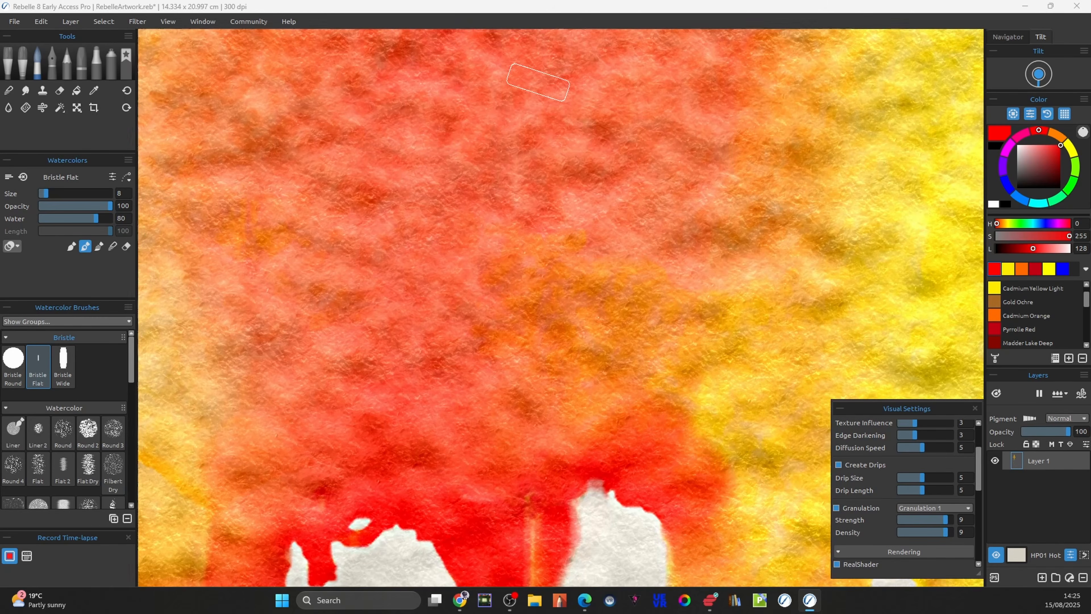
pyautogui.scroll(-6, 538, 82)
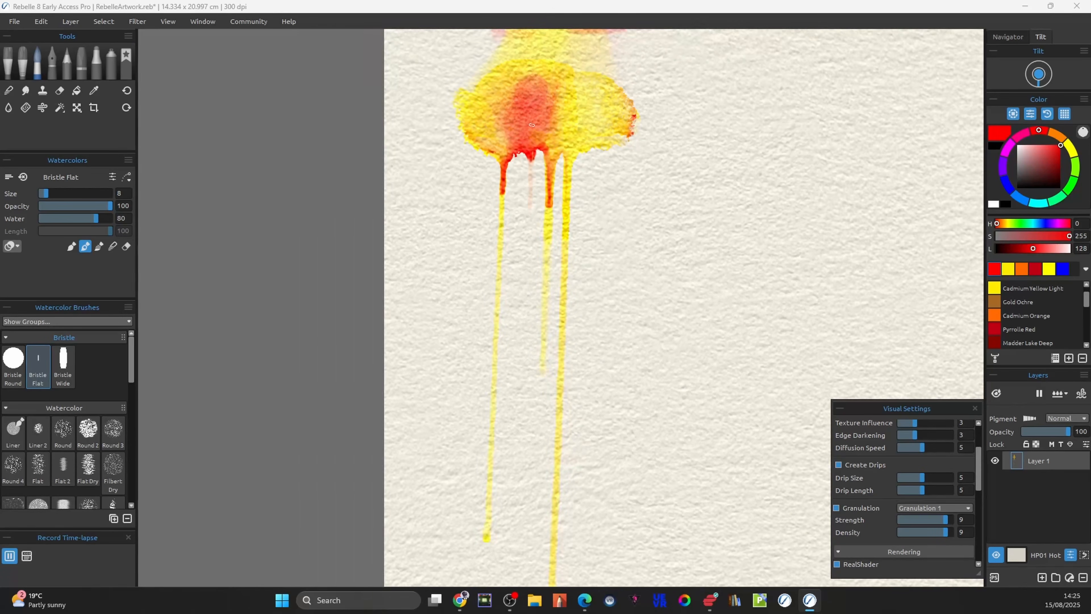
pyautogui.scroll(3, 532, 124)
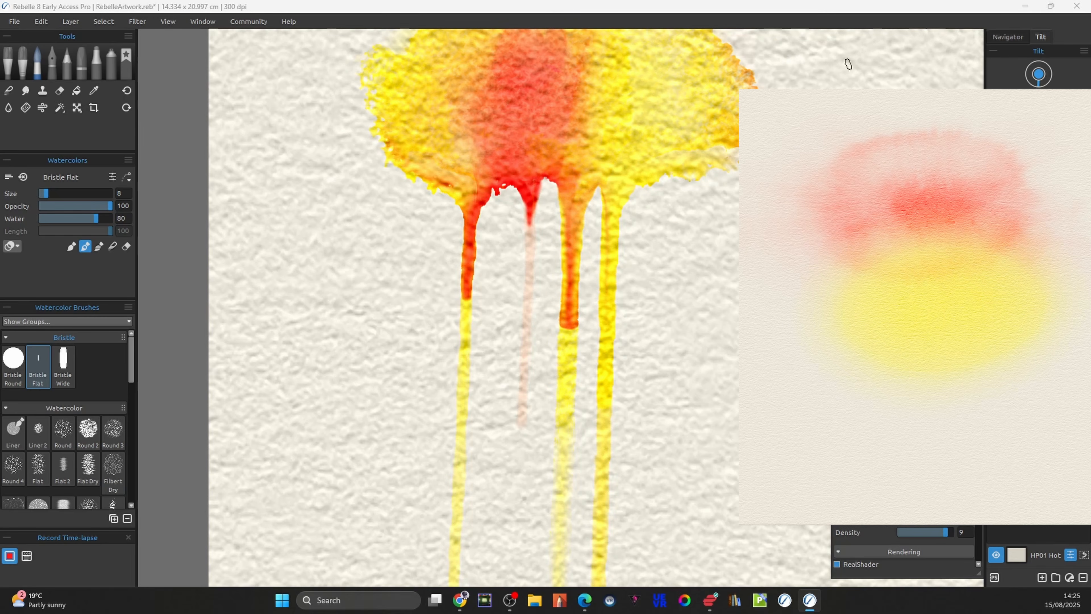
pyautogui.scroll(5, 759, 107)
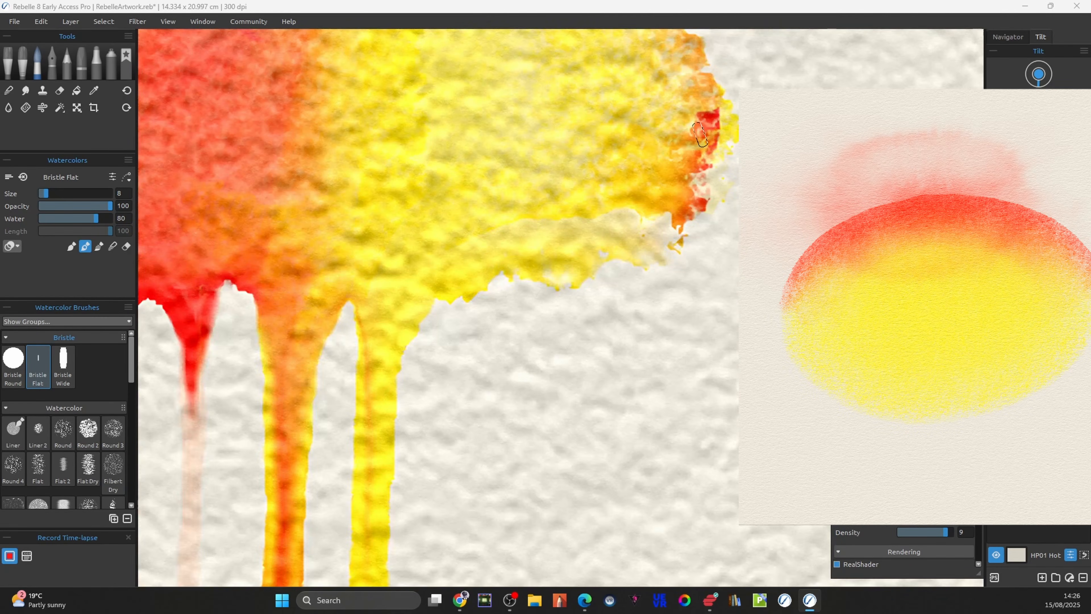
pyautogui.scroll(-6, 700, 134)
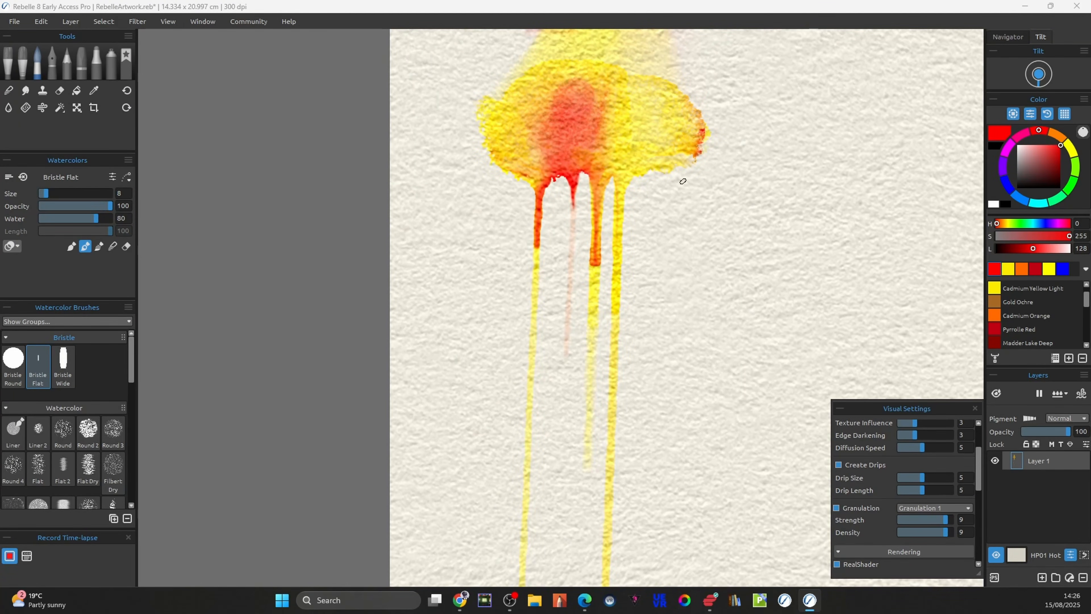
pyautogui.scroll(-2, 554, 286)
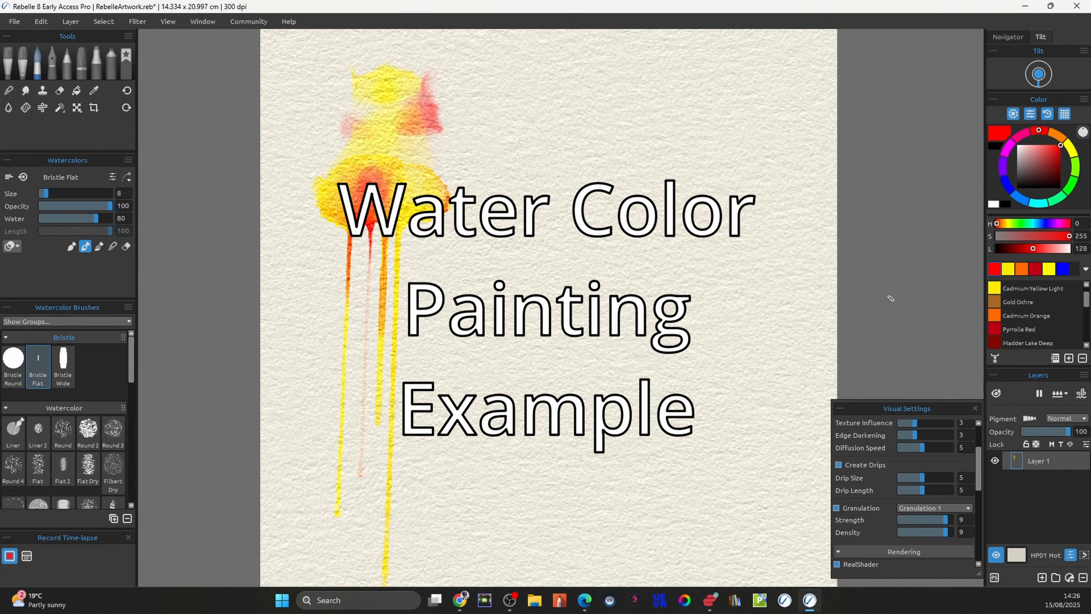
# Clear the layer, fit the whole canvas in view, and wet the empty layer
pyautogui.press('Delete')
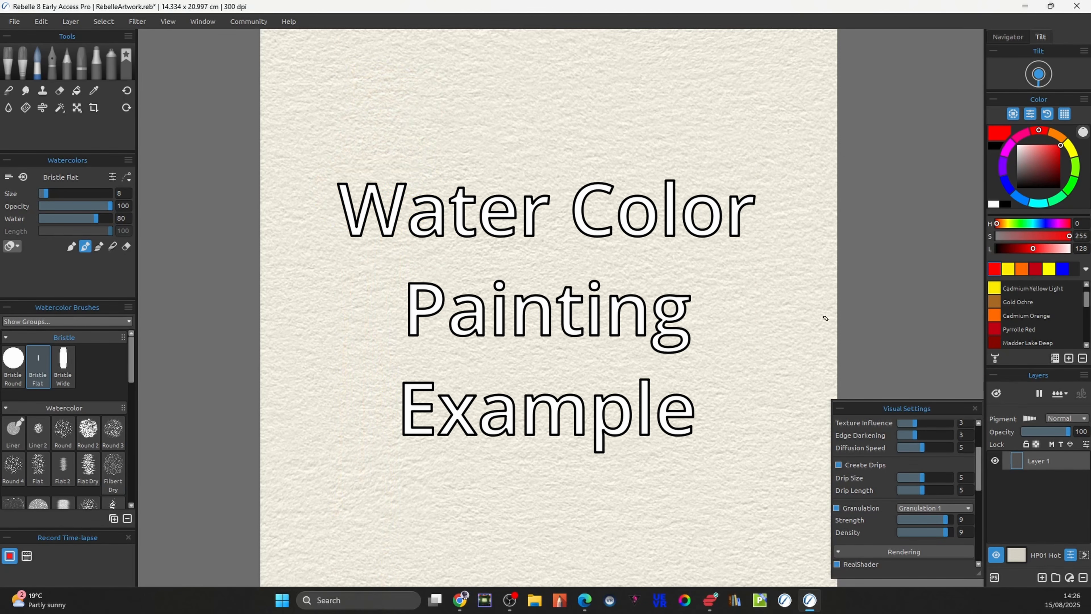
pyautogui.scroll(-4, 773, 319)
pyautogui.moveTo(610, 320); pyautogui.dragTo(573, 291)
pyautogui.scroll(-1, 570, 274)
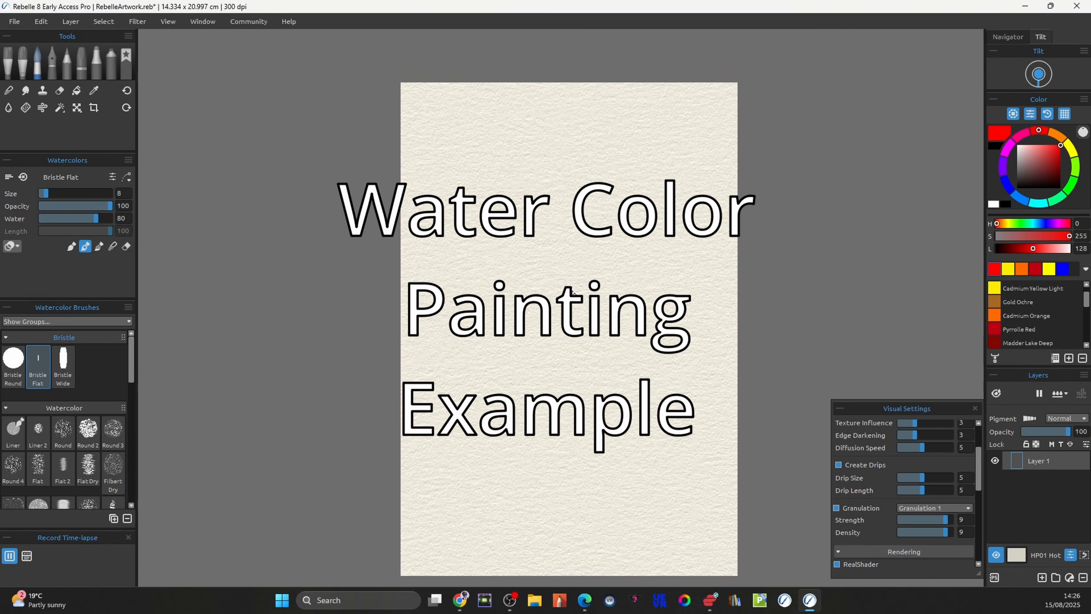
pyautogui.moveTo(1086, 322)
pyautogui.mouseDown()
pyautogui.moveTo(1087, 340)
pyautogui.moveTo(1088, 296)
pyautogui.mouseUp()
pyautogui.click(1062, 393)
pyautogui.click(1051, 413)
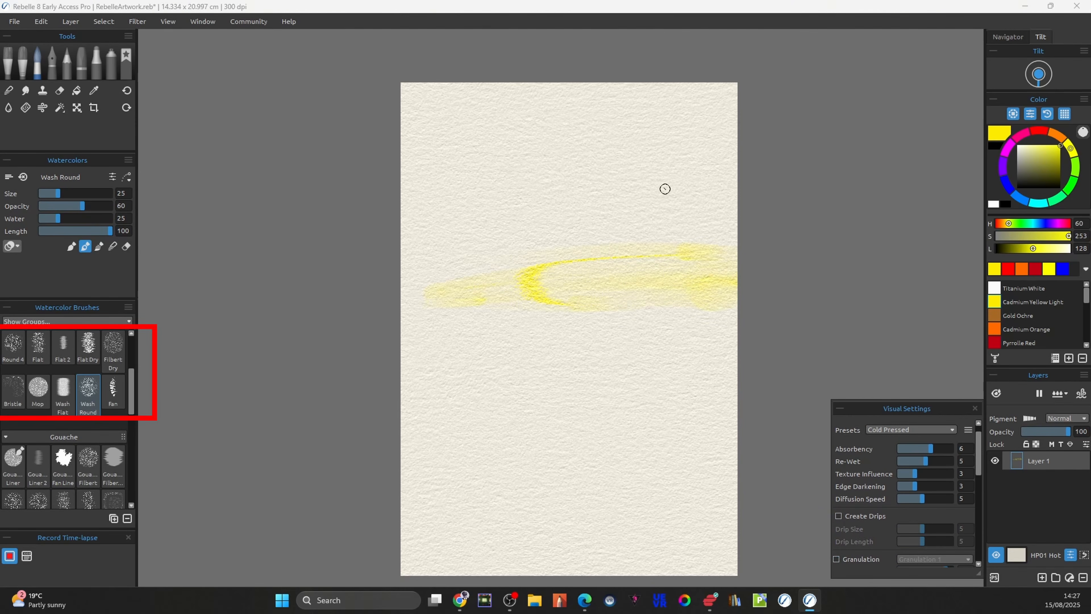
# Wet the layer again and paint broad yellow strokes across the upper half with Wash Round at size 35
pyautogui.click(1060, 394)
pyautogui.moveTo(58, 194); pyautogui.dragTo(63, 194)
pyautogui.moveTo(455, 260); pyautogui.dragTo(709, 232)
pyautogui.moveTo(735, 139); pyautogui.dragTo(675, 132)
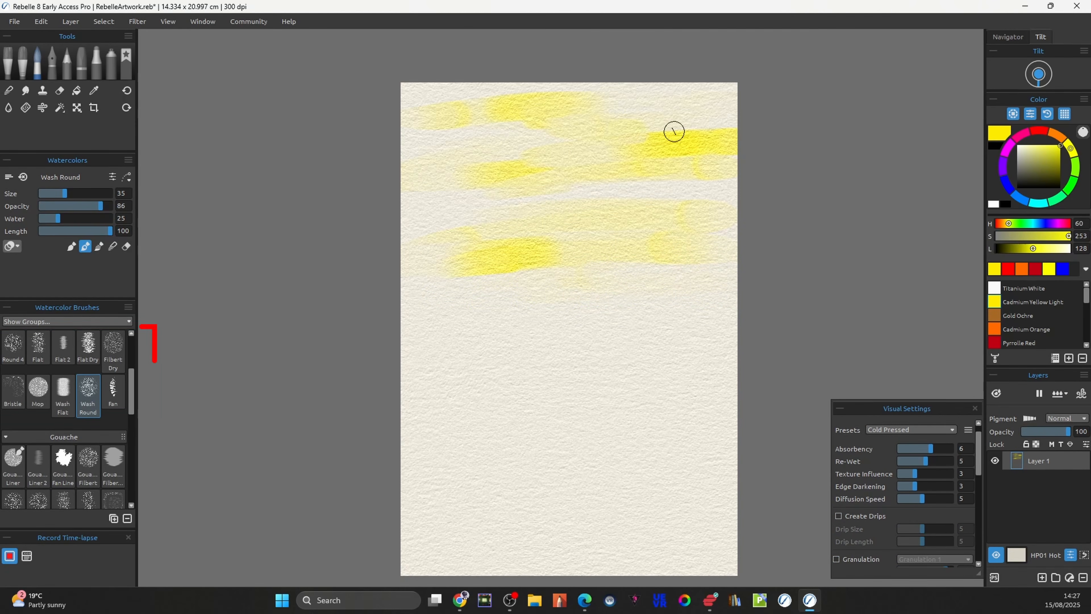
# Add thinner Cadmium Orange strokes among the yellow bands with a smaller Wash Round brush
pyautogui.click(1026, 329)
pyautogui.moveTo(63, 193); pyautogui.dragTo(53, 193)
pyautogui.moveTo(446, 260); pyautogui.dragTo(617, 242)
pyautogui.moveTo(460, 154); pyautogui.dragTo(597, 141)
pyautogui.moveTo(515, 232); pyautogui.dragTo(719, 219)
pyautogui.moveTo(442, 342); pyautogui.dragTo(685, 330)
# Paint Pyrrolle Red bands along the top edge and through the middle of the sky with Wash Round at size 40
pyautogui.click(1001, 343)
pyautogui.scroll(-2, 1001, 344)
pyautogui.moveTo(53, 194); pyautogui.dragTo(68, 194)
pyautogui.moveTo(734, 95); pyautogui.dragTo(404, 96)
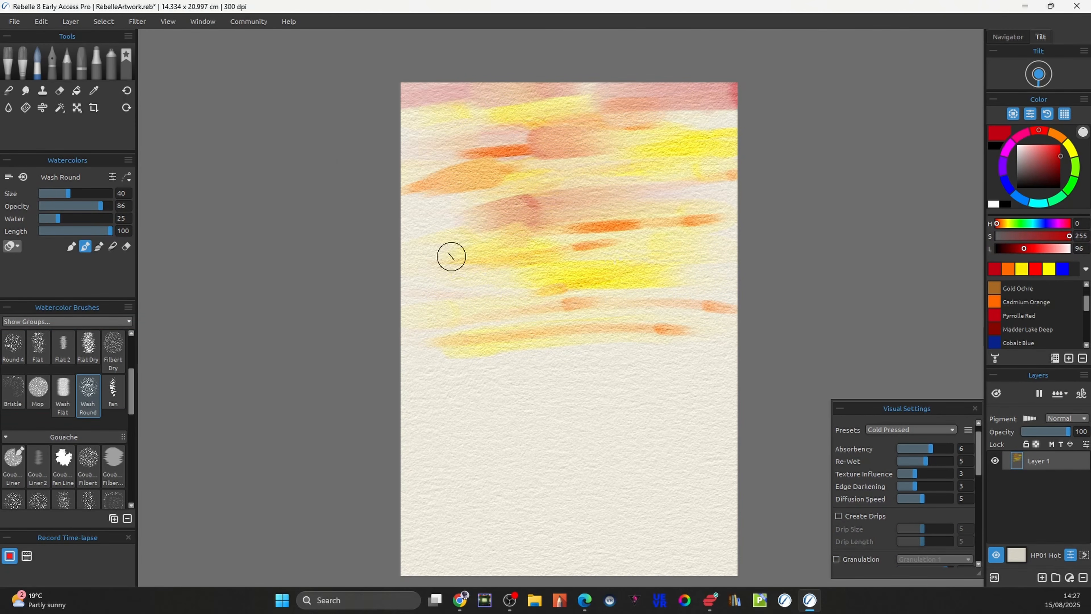
pyautogui.moveTo(477, 294); pyautogui.dragTo(601, 282)
pyautogui.moveTo(550, 352); pyautogui.dragTo(734, 314)
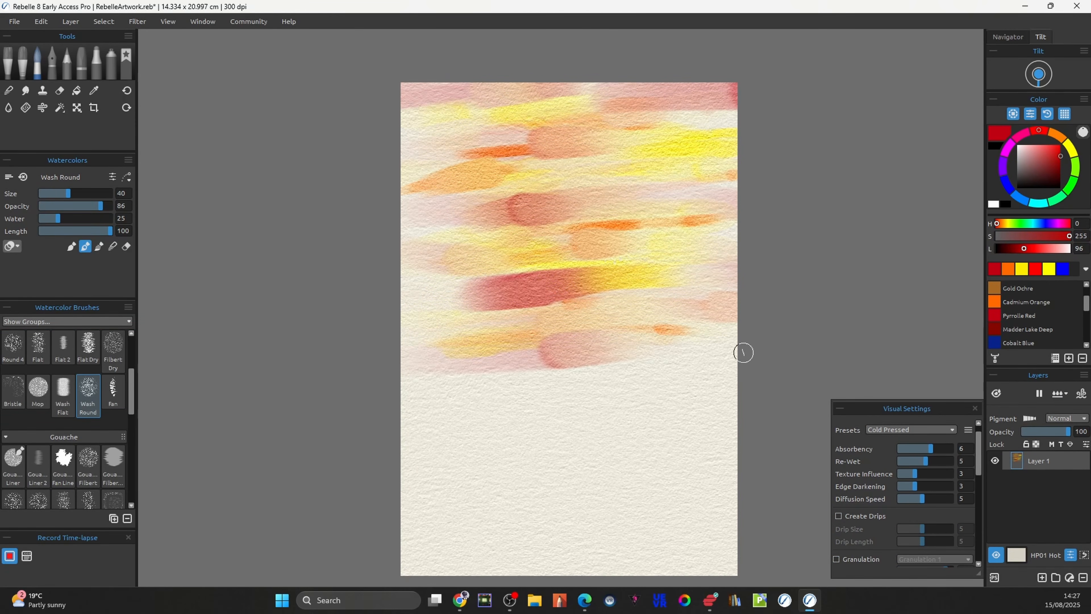
# Turn off the canvas tilt and paint short Pyrrolle Red strokes in from the sky's left edge
pyautogui.click(1039, 74)
pyautogui.moveTo(389, 304); pyautogui.dragTo(447, 306)
pyautogui.moveTo(389, 333); pyautogui.dragTo(419, 328)
pyautogui.moveTo(389, 378); pyautogui.dragTo(423, 373)
pyautogui.moveTo(389, 263); pyautogui.dragTo(428, 259)
pyautogui.moveTo(404, 94); pyautogui.dragTo(533, 92)
pyautogui.moveTo(403, 150); pyautogui.dragTo(466, 144)
# Paint bright yellow strokes at the sky's lower right and center at size 40, and thinner yellow streaks from the left edge
pyautogui.click(1049, 268)
pyautogui.moveTo(732, 378); pyautogui.dragTo(623, 371)
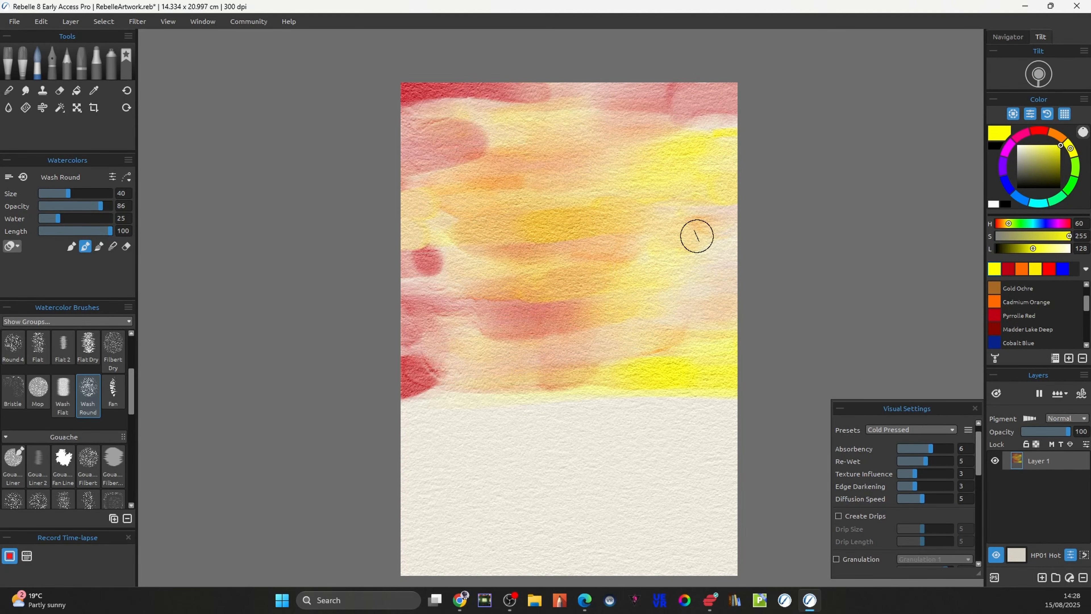
pyautogui.moveTo(666, 183); pyautogui.dragTo(515, 210)
pyautogui.moveTo(68, 194); pyautogui.dragTo(52, 193)
pyautogui.moveTo(404, 262); pyautogui.dragTo(599, 251)
pyautogui.moveTo(404, 342)
pyautogui.mouseDown()
pyautogui.moveTo(615, 337)
pyautogui.moveTo(483, 331)
pyautogui.mouseUp()
# Paint Cadmium Orange streaks across the middle and upper sky with Wash Round at size 16
pyautogui.moveTo(52, 194); pyautogui.dragTo(50, 193)
pyautogui.click(1001, 302)
pyautogui.moveTo(733, 280); pyautogui.dragTo(403, 281)
pyautogui.moveTo(732, 217); pyautogui.dragTo(502, 234)
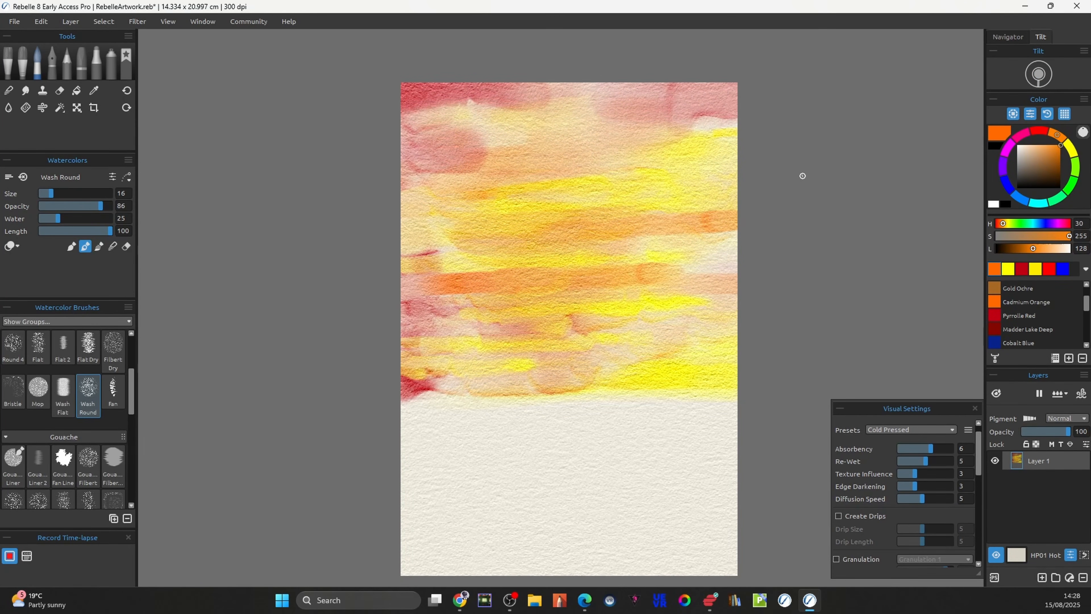
pyautogui.moveTo(646, 125); pyautogui.dragTo(485, 129)
pyautogui.moveTo(665, 155); pyautogui.dragTo(515, 160)
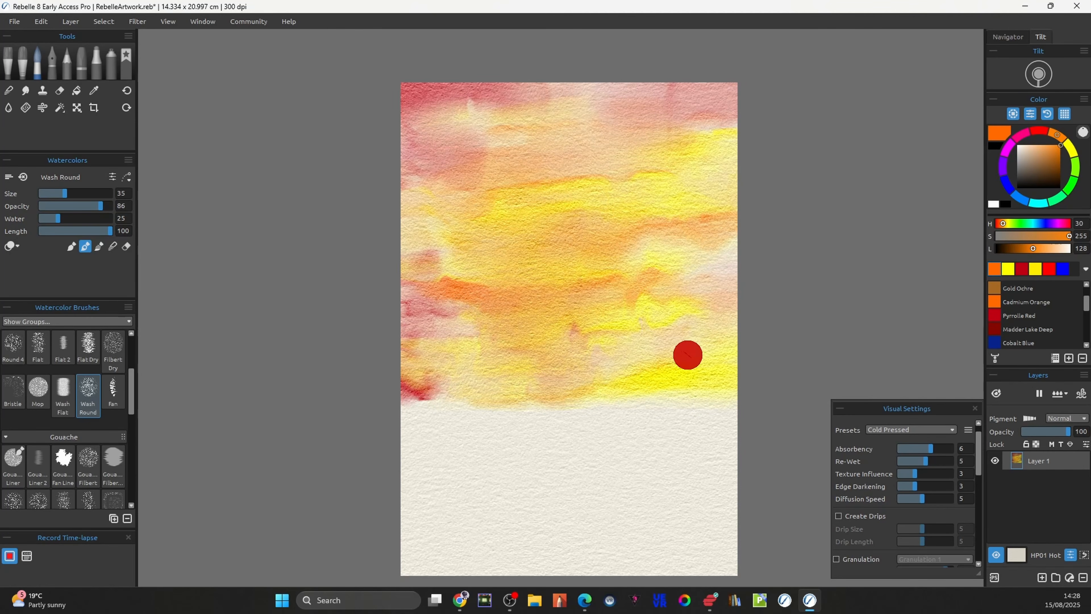
# Choose the Gouache Flat brush and brush Cadmium Orange strokes across the whole sky
pyautogui.scroll(-2, 70, 406)
pyautogui.click(63, 419)
pyautogui.moveTo(520, 251); pyautogui.dragTo(688, 236)
pyautogui.moveTo(704, 297); pyautogui.dragTo(516, 329)
pyautogui.moveTo(406, 355); pyautogui.dragTo(559, 350)
pyautogui.moveTo(732, 381); pyautogui.dragTo(443, 391)
pyautogui.moveTo(713, 149); pyautogui.dragTo(494, 176)
# Add bright red strokes at the sky's top and middle left, and yellow strokes at the upper center and lower right, with Gouache Flat
pyautogui.click(1049, 268)
pyautogui.moveTo(406, 92); pyautogui.dragTo(610, 97)
pyautogui.moveTo(441, 304); pyautogui.dragTo(550, 307)
pyautogui.click(1022, 268)
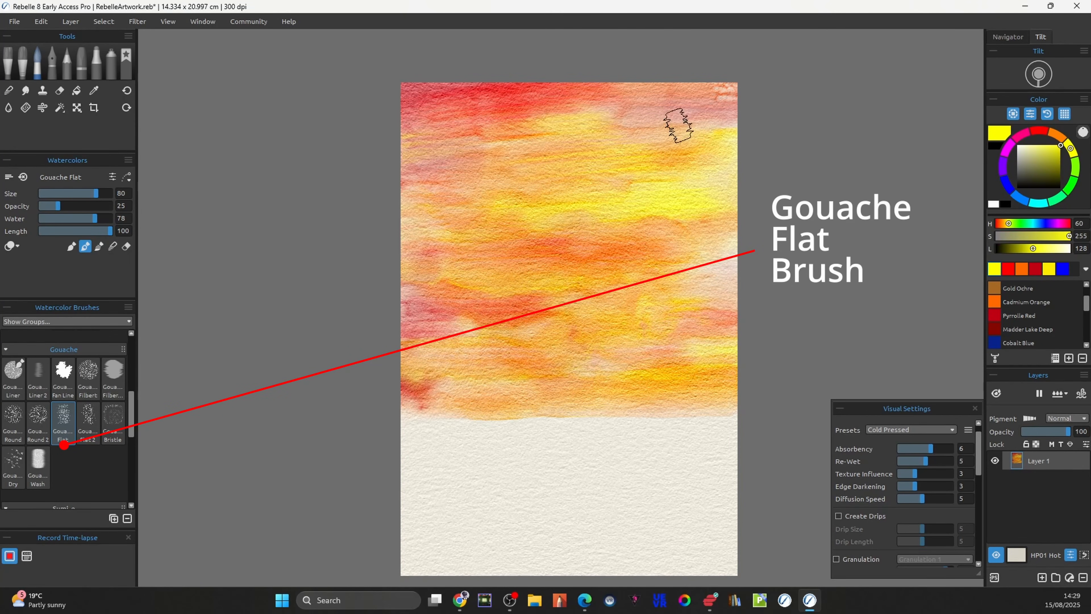
pyautogui.moveTo(679, 124); pyautogui.dragTo(516, 125)
pyautogui.moveTo(730, 387)
pyautogui.mouseDown()
pyautogui.moveTo(568, 380)
pyautogui.moveTo(731, 370)
pyautogui.mouseUp()
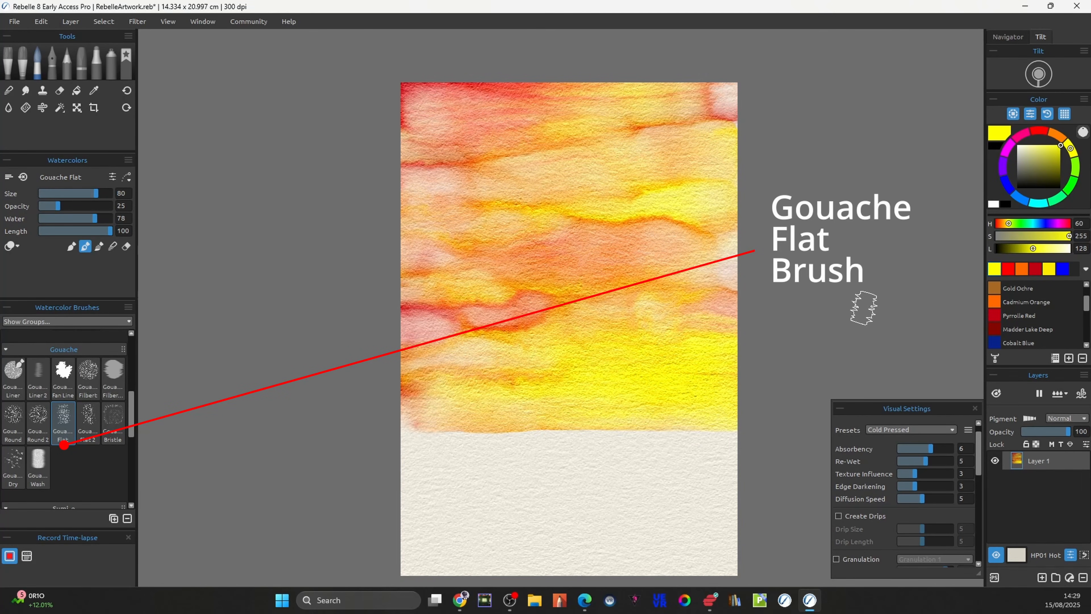
# Blow the wet paint into cloud shapes, and soften their edges with a progressively larger Gouache Flat in blend mode
pyautogui.click(42, 108)
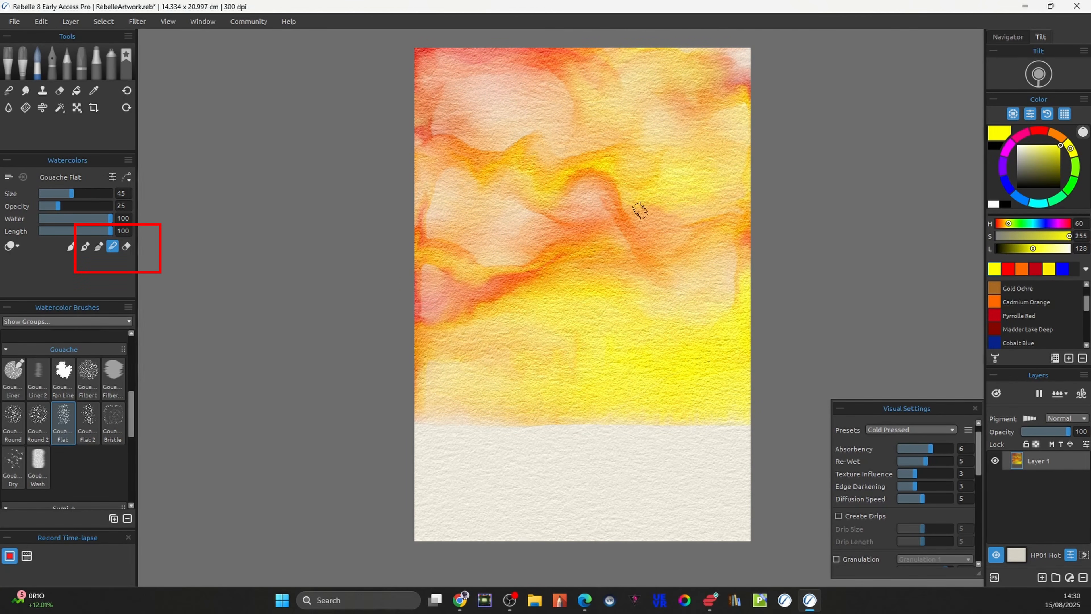
pyautogui.moveTo(546, 260); pyautogui.dragTo(469, 280)
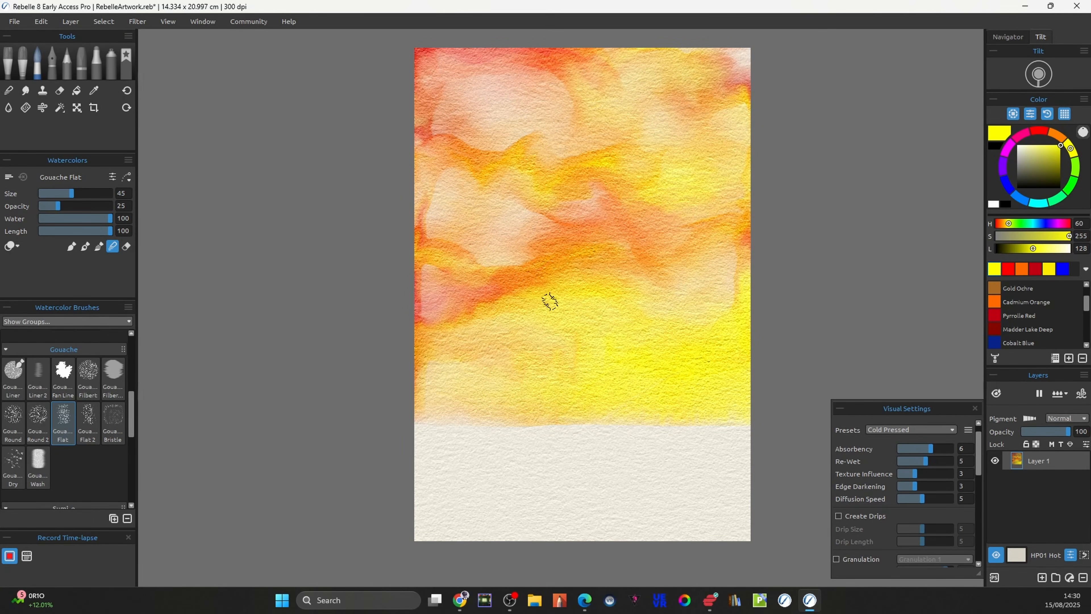
pyautogui.press(']')
pyautogui.press(']')
pyautogui.press(']')
pyautogui.moveTo(438, 143)
pyautogui.mouseDown()
pyautogui.moveTo(455, 123)
pyautogui.moveTo(569, 115)
pyautogui.mouseUp()
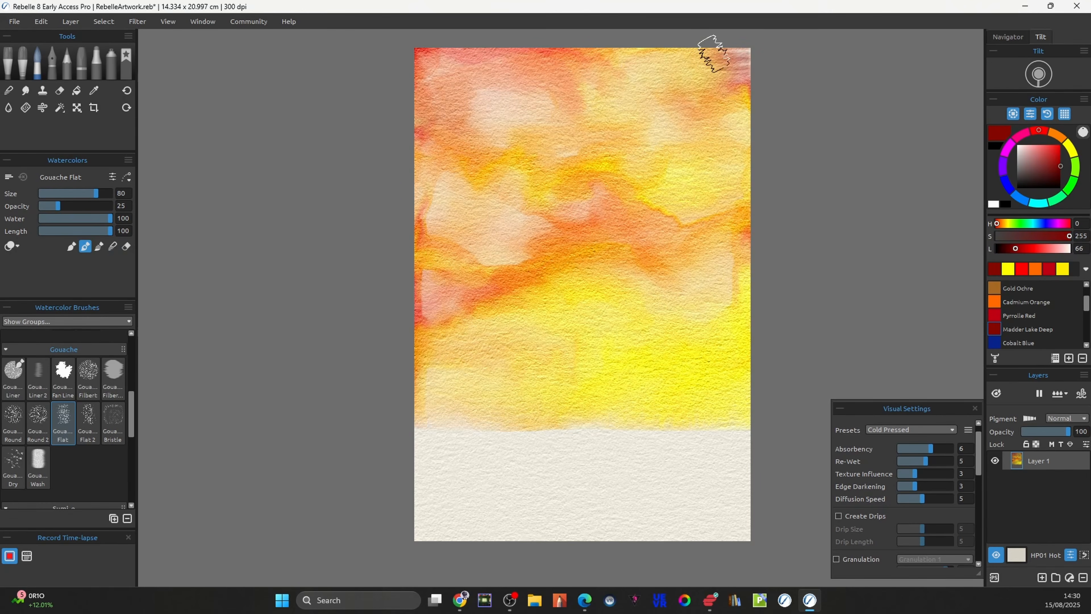
# Paint Madder Lake Deep clouds across the top of the sky with Gouache Flat at size 80, and fast-dry the paint
pyautogui.moveTo(711, 48)
pyautogui.mouseDown()
pyautogui.moveTo(799, 56)
pyautogui.moveTo(774, 151)
pyautogui.moveTo(690, 138)
pyautogui.moveTo(756, 135)
pyautogui.moveTo(827, 294)
pyautogui.mouseUp()
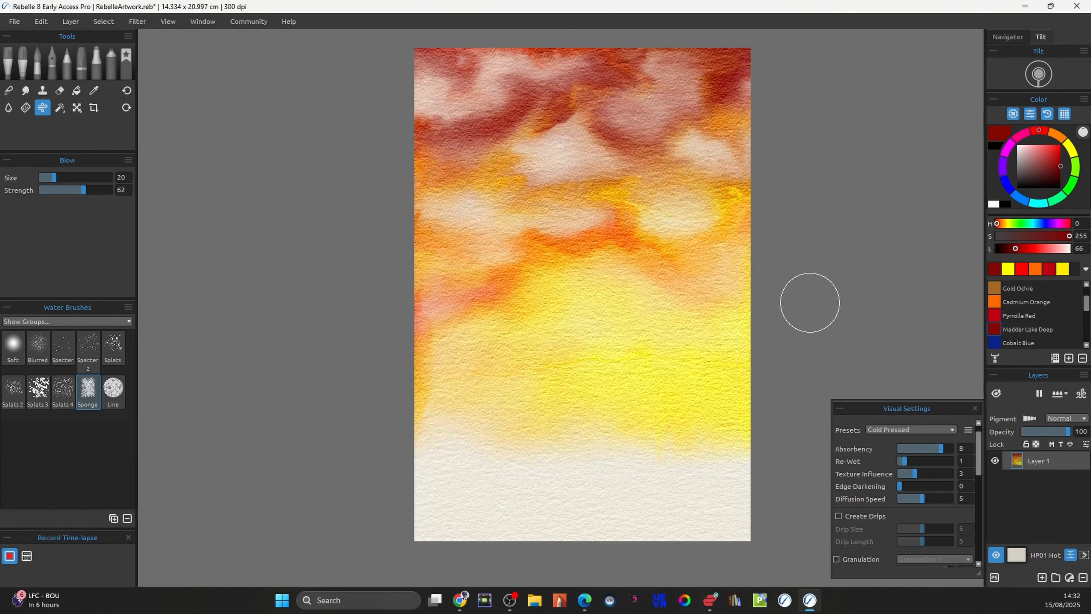
pyautogui.press('d')
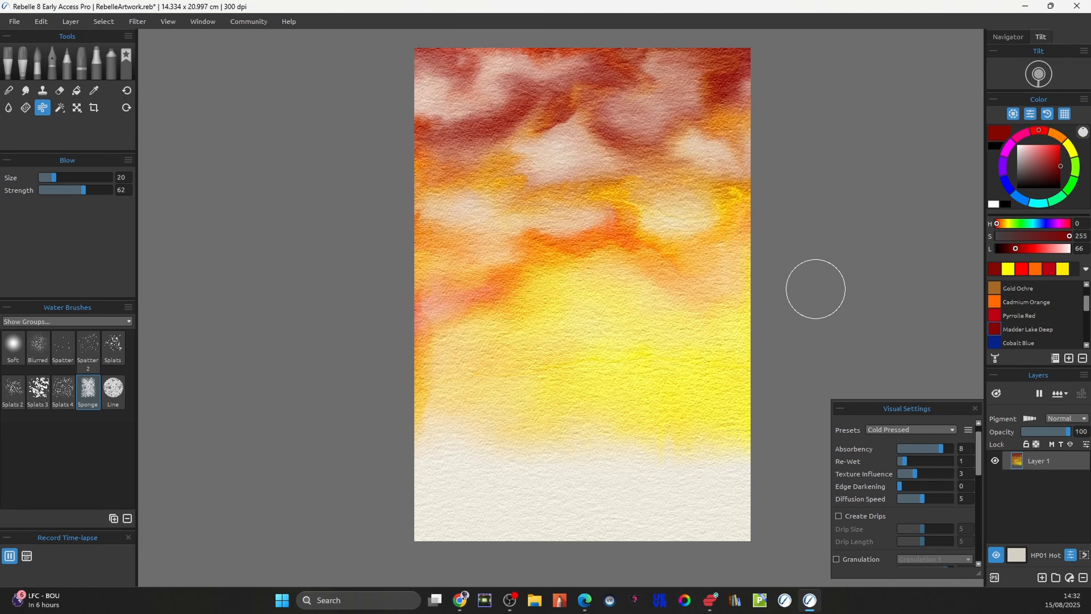
# Check the canvas for remaining wet areas and dry the layer
pyautogui.click(997, 393)
pyautogui.click(997, 394)
pyautogui.click(1060, 393)
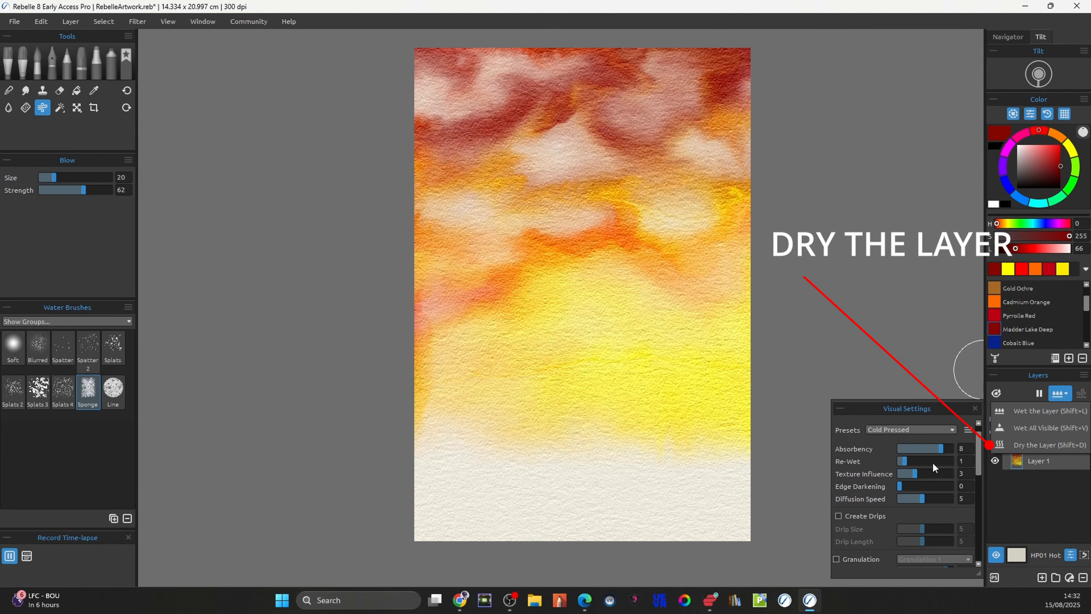
pyautogui.click(1048, 445)
# Switch to the Bristle Round watercolor brush, and try and undo a Madder Lake Deep stroke over the yellow area
pyautogui.click(38, 64)
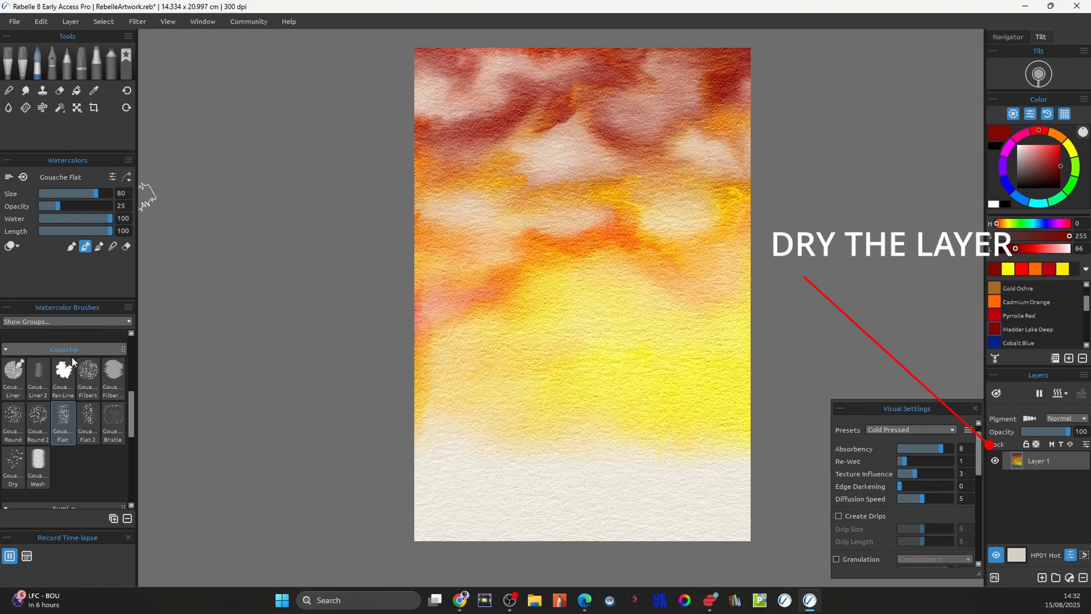
pyautogui.moveTo(127, 394); pyautogui.dragTo(116, 345)
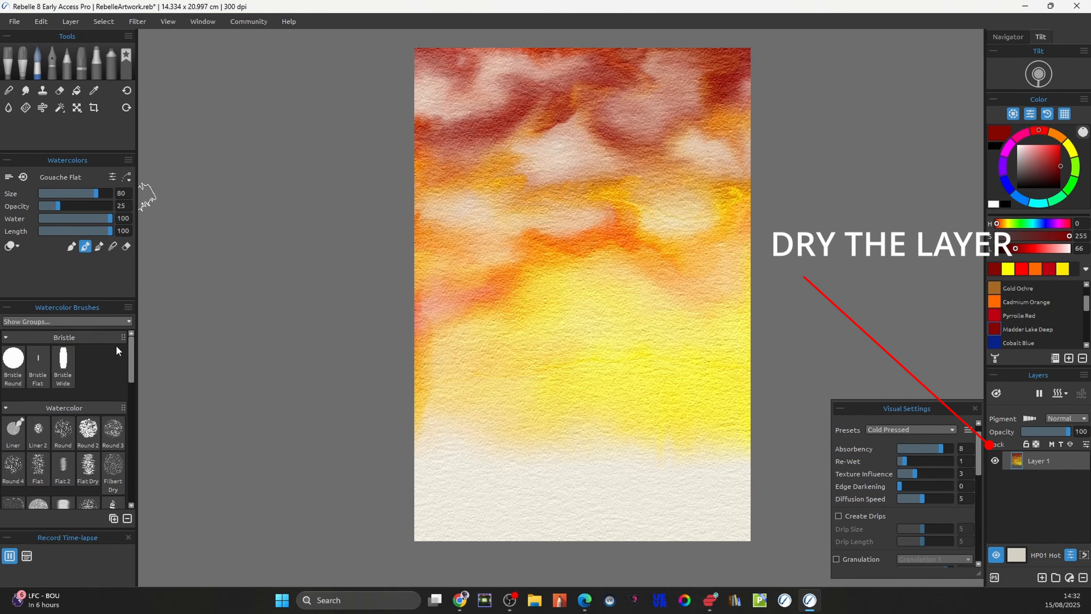
pyautogui.click(13, 360)
pyautogui.moveTo(533, 350); pyautogui.dragTo(742, 254)
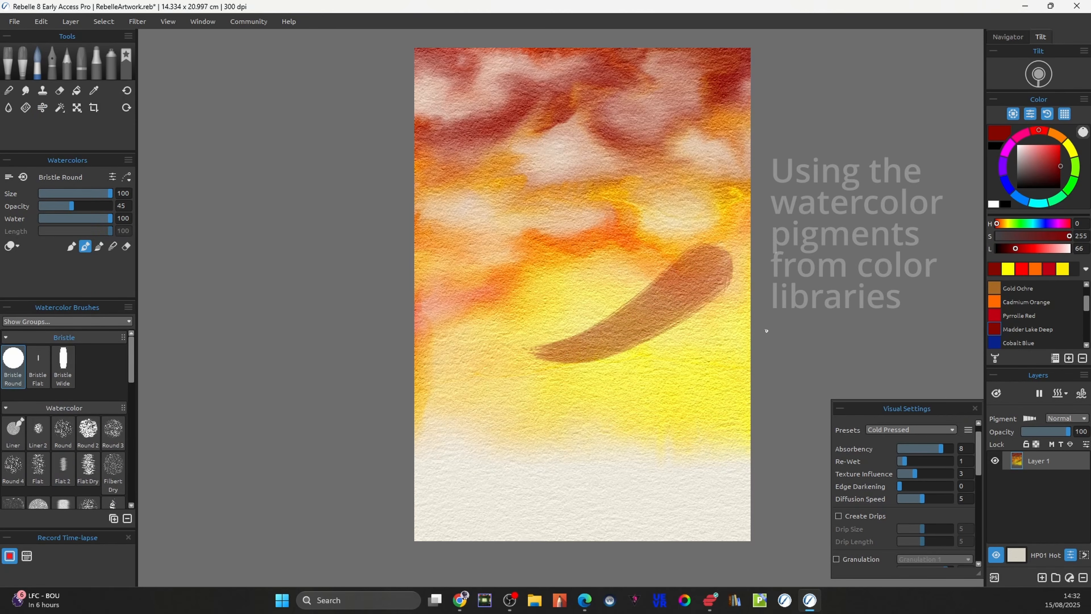
pyautogui.hotkey('ctrl', 'z')
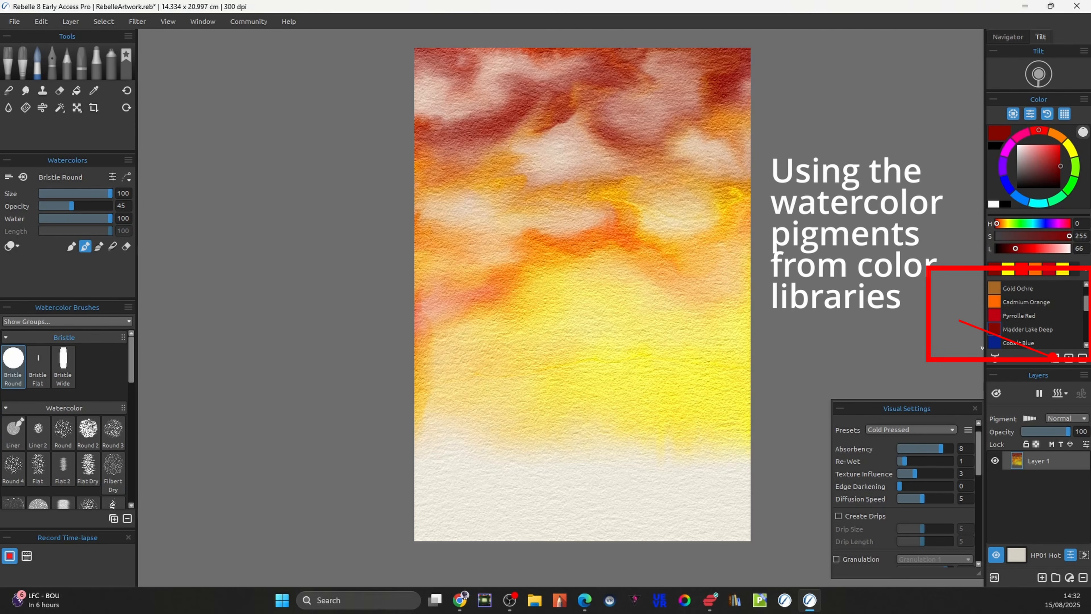
# Paint a Gold Ochre hill ridge across the bottom of the sky with a smaller Bristle Round brush, down to size 40
pyautogui.click(1025, 288)
pyautogui.press('[')
pyautogui.press('[')
pyautogui.press('[')
pyautogui.press('[')
pyautogui.press('[')
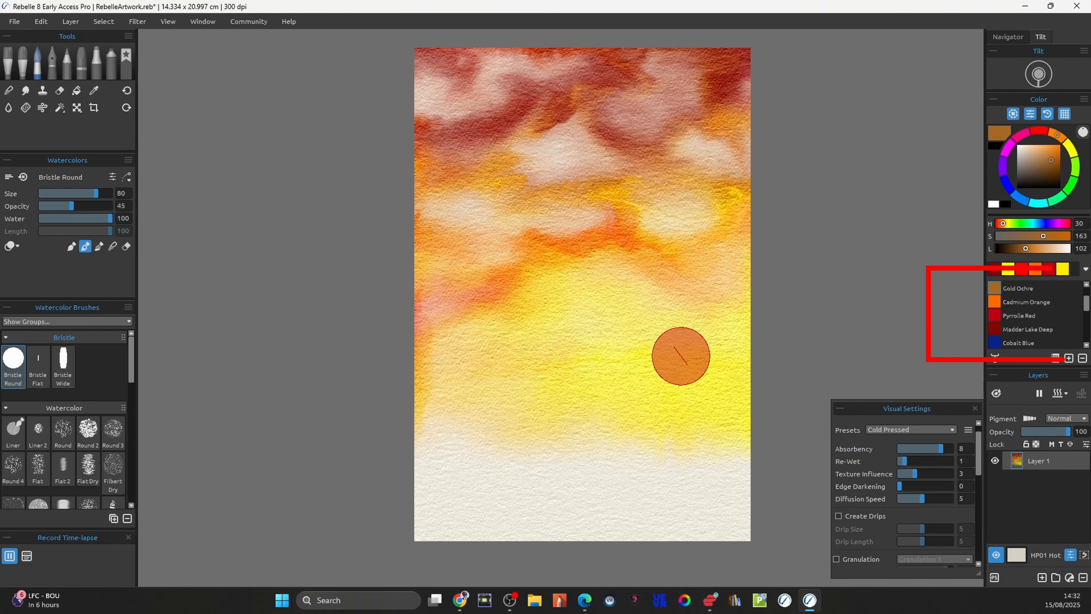
pyautogui.moveTo(596, 423)
pyautogui.mouseDown()
pyautogui.moveTo(722, 364)
pyautogui.moveTo(611, 409)
pyautogui.moveTo(417, 441)
pyautogui.mouseUp()
# Fill the ground below the ridge and add rounded bushes along the right slope in Gold Ochre, varying the Bristle Round size
pyautogui.press('[')
pyautogui.press('[')
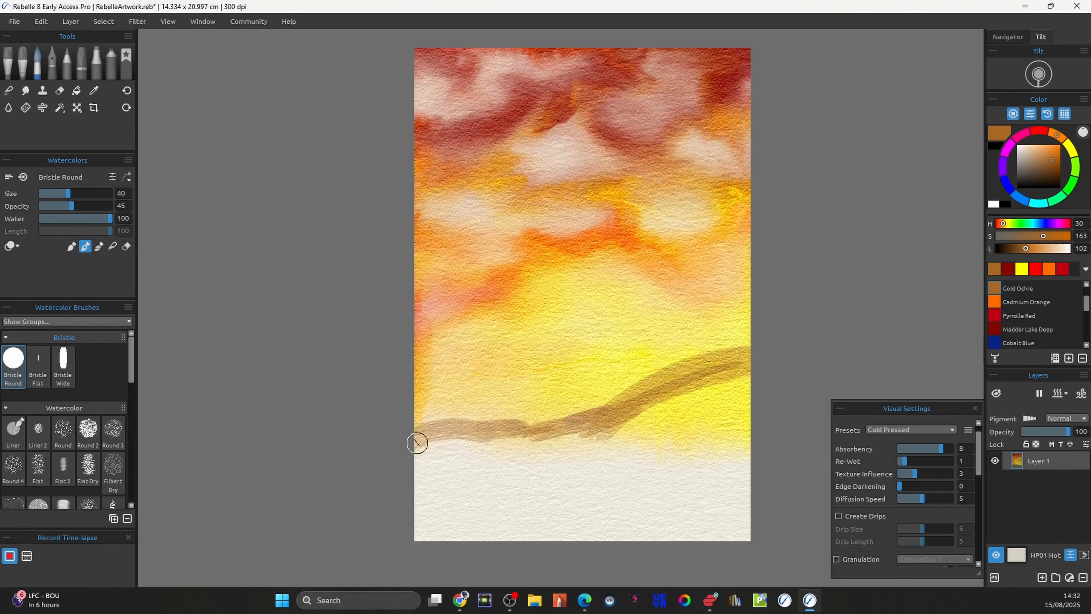
pyautogui.press(']')
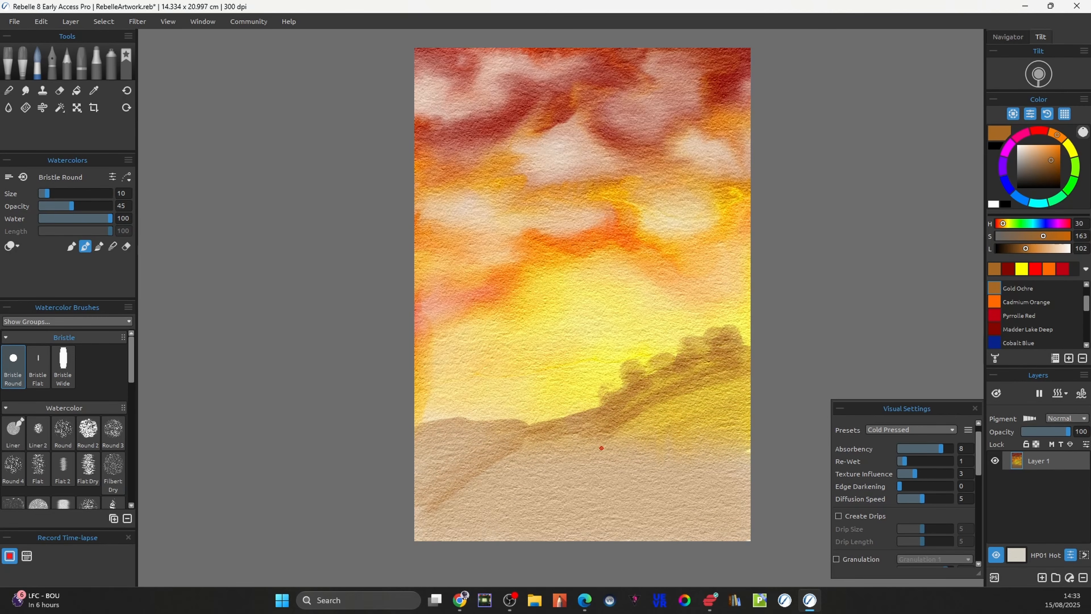
# Paint a thin spire on the distant ridge and fill the foreground hills in Burnt Umber with the Bristle Wide watercolor brush, size 30
pyautogui.moveTo(443, 419); pyautogui.dragTo(446, 359)
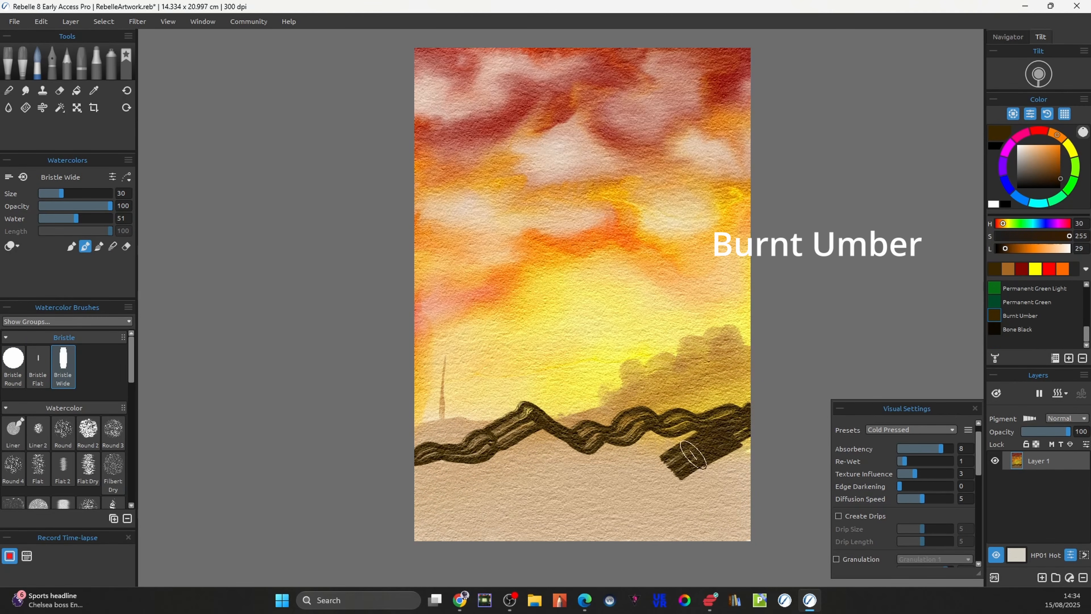
pyautogui.moveTo(696, 452)
pyautogui.mouseDown()
pyautogui.moveTo(582, 456)
pyautogui.moveTo(577, 447)
pyautogui.moveTo(750, 440)
pyautogui.moveTo(475, 555)
pyautogui.mouseUp()
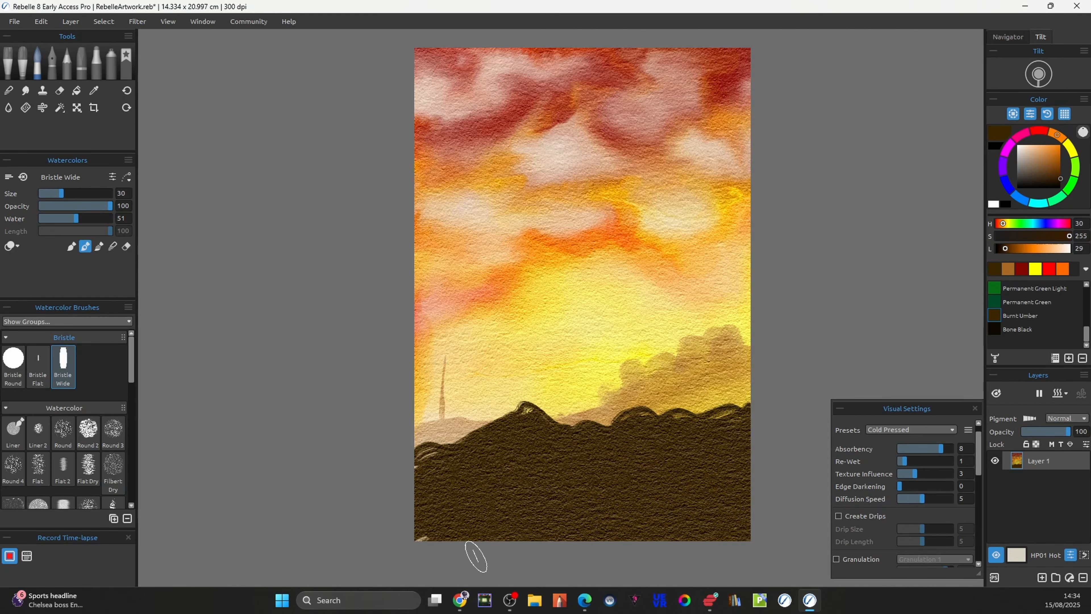
pyautogui.moveTo(425, 452); pyautogui.dragTo(498, 425)
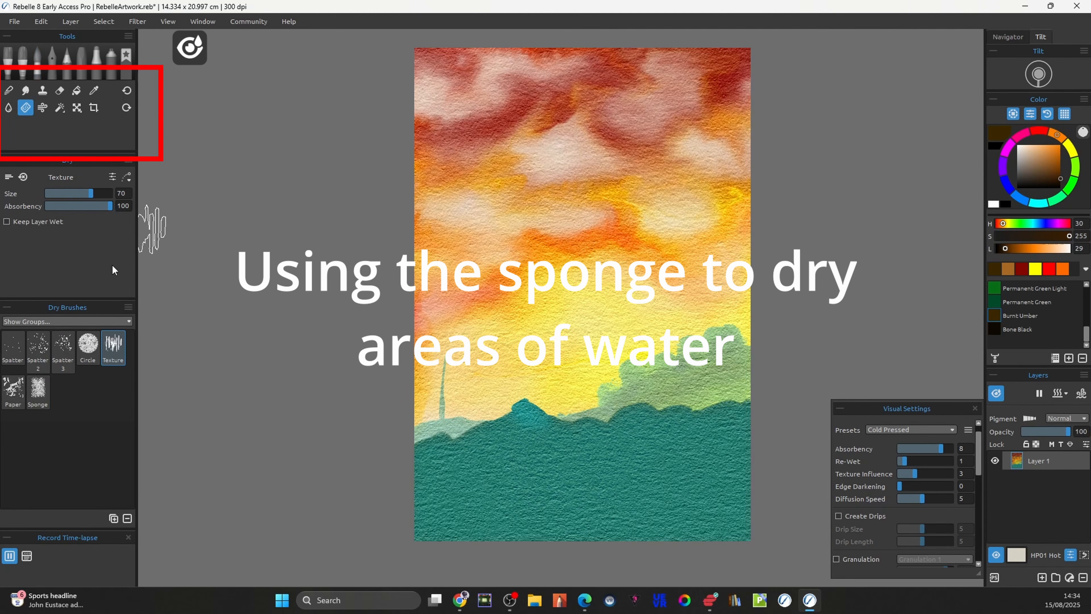
# Dry the wet top edge of the dark hills with the Texture dry brush at size 70 and Absorbency 100
pyautogui.moveTo(540, 415)
pyautogui.mouseDown()
pyautogui.moveTo(726, 402)
pyautogui.moveTo(436, 406)
pyautogui.moveTo(476, 415)
pyautogui.mouseUp()
pyautogui.moveTo(630, 373)
pyautogui.mouseDown()
pyautogui.moveTo(688, 366)
pyautogui.moveTo(662, 378)
pyautogui.moveTo(701, 342)
pyautogui.moveTo(710, 380)
pyautogui.moveTo(649, 389)
pyautogui.mouseUp()
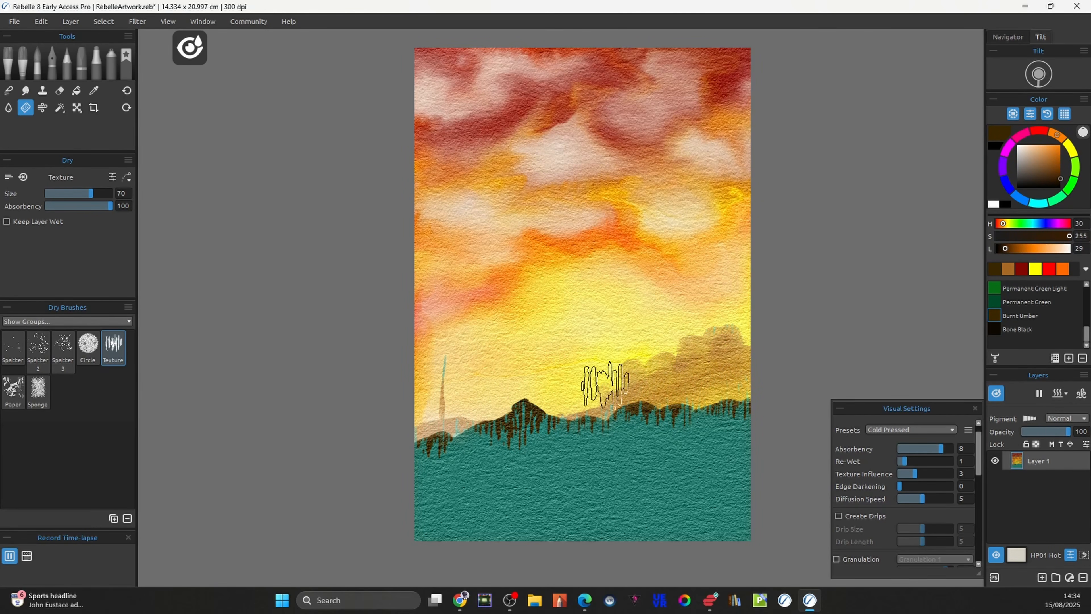
# Paint a small bare tree and a seated figure on the ridge with the Bristle Flat watercolor brush at Water 3, undoing one misplaced stroke
pyautogui.click(37, 62)
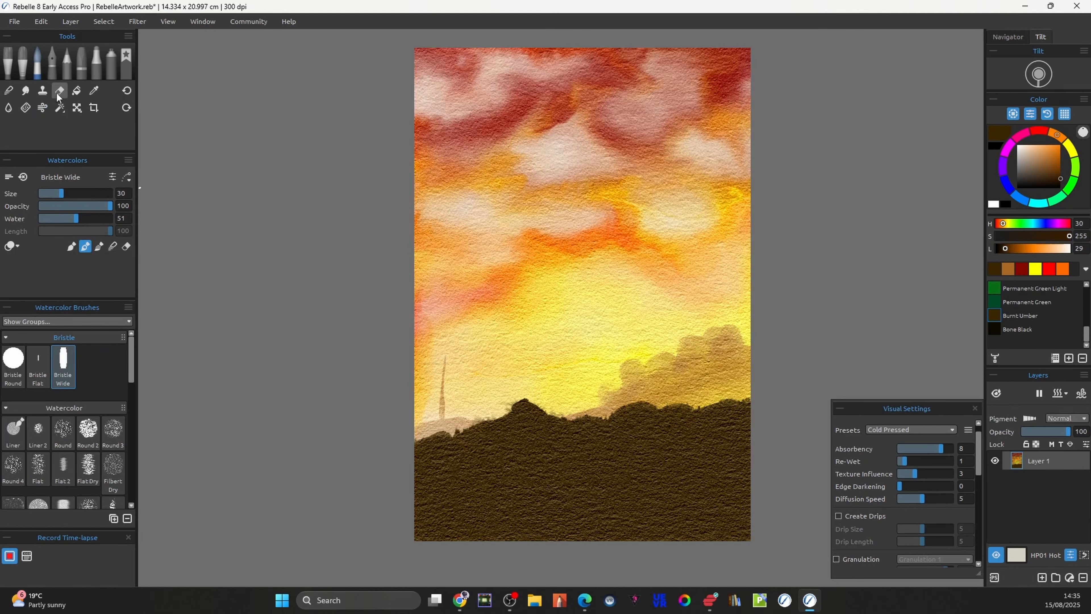
pyautogui.click(46, 359)
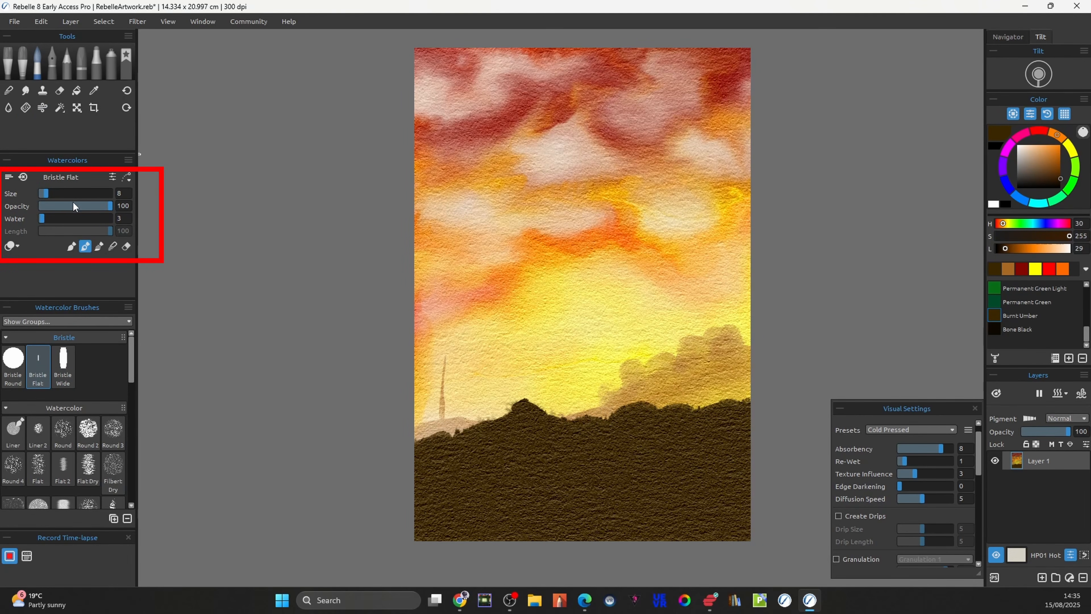
pyautogui.moveTo(561, 379); pyautogui.dragTo(559, 416)
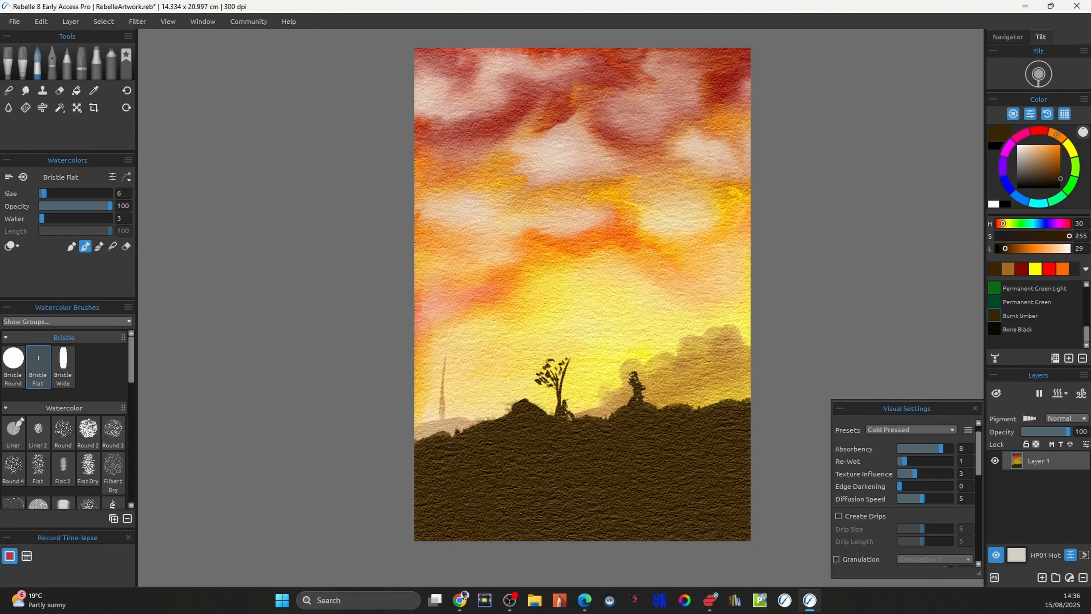
pyautogui.hotkey('ctrl', 'z')
pyautogui.moveTo(567, 402); pyautogui.dragTo(570, 417)
# Paint a silhouette on the left hilltop, a leaning tree on the right slope and a roofed structure at the canvas's right edge
pyautogui.keyDown('alt'); pyautogui.click(584, 309); pyautogui.keyUp('alt')
pyautogui.moveTo(504, 385); pyautogui.dragTo(505, 415)
pyautogui.moveTo(629, 404); pyautogui.dragTo(664, 356)
pyautogui.press(']')
pyautogui.moveTo(737, 352)
pyautogui.mouseDown()
pyautogui.moveTo(717, 398)
pyautogui.moveTo(718, 368)
pyautogui.mouseUp()
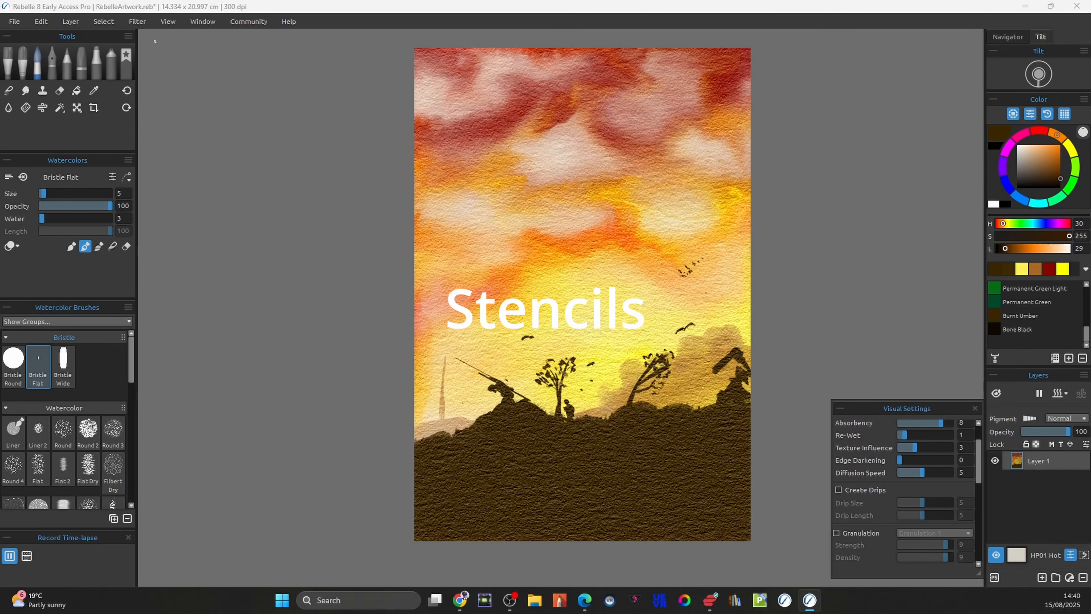
# Add a new layer above the painting and show the Assets panel
pyautogui.click(203, 22)
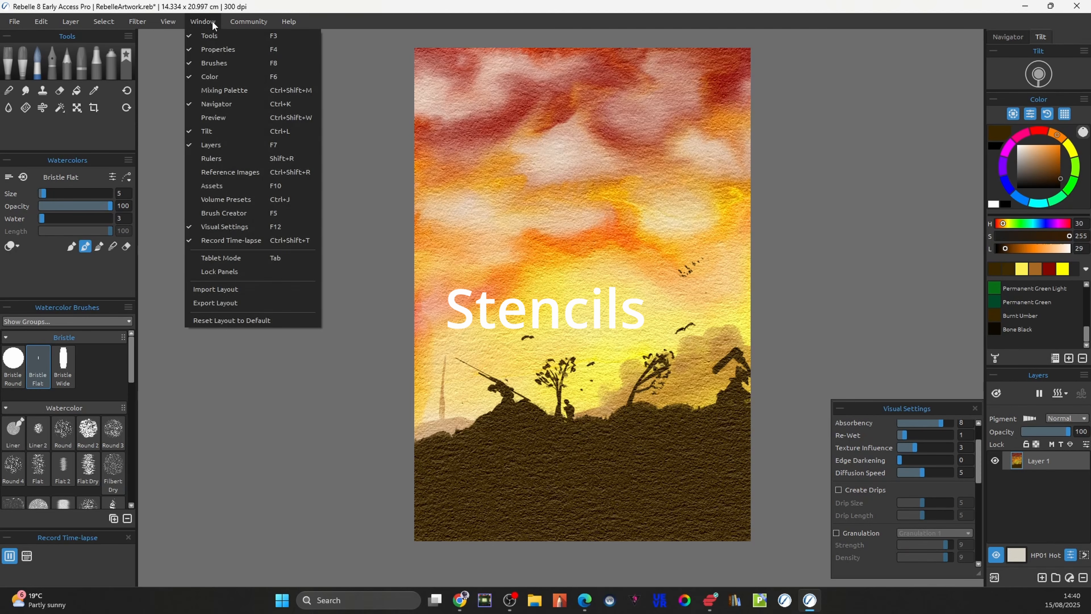
pyautogui.click(1041, 577)
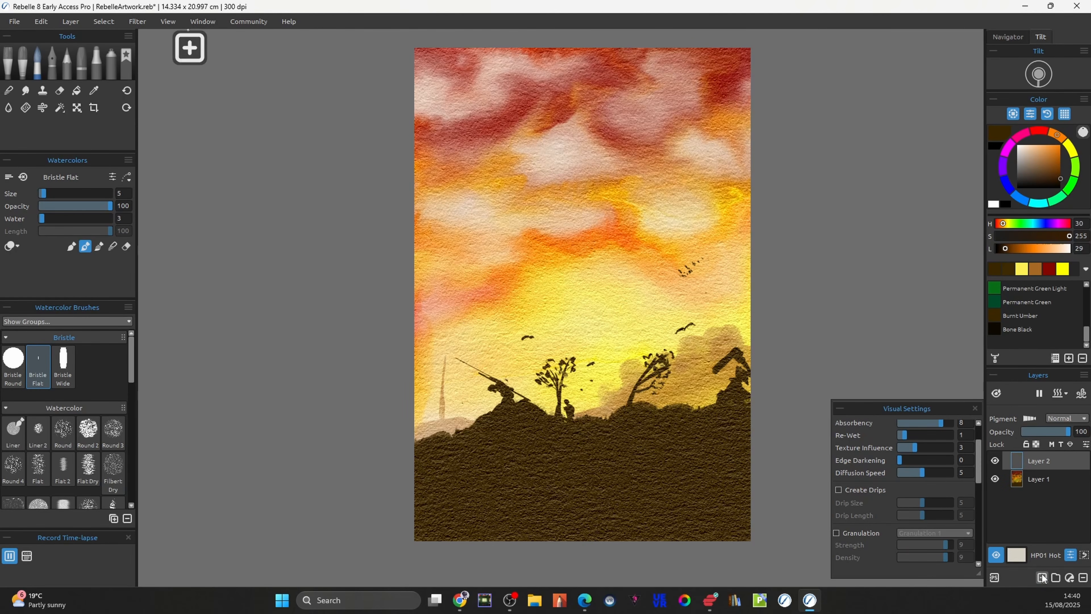
pyautogui.click(169, 22)
pyautogui.moveTo(196, 26)
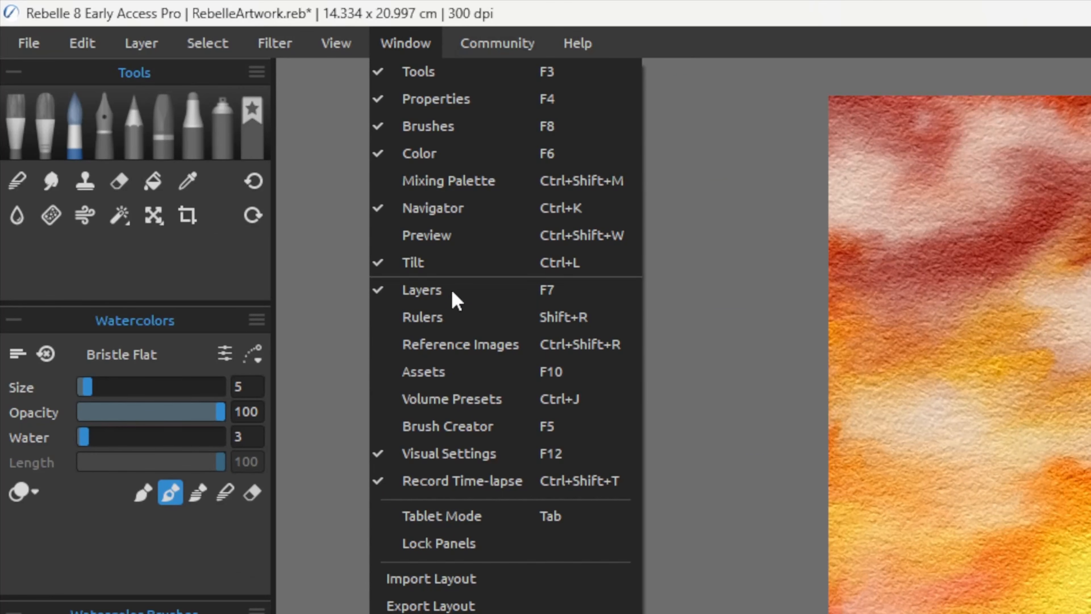
pyautogui.click(445, 378)
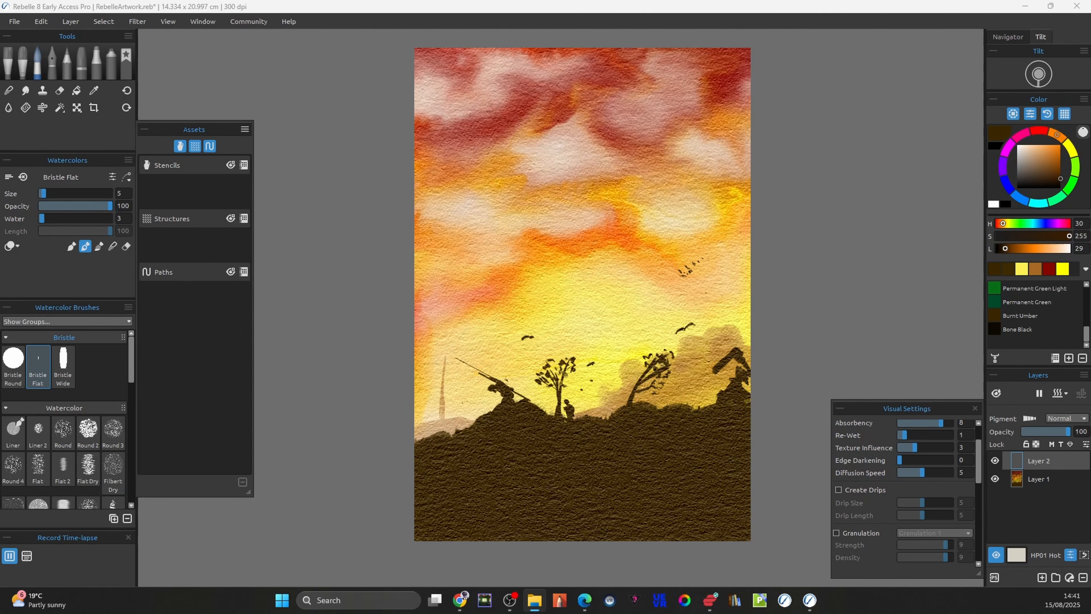
# Import a floral pattern image as a stencil and enlarge it beyond the sides of the canvas
pyautogui.moveTo(0, 185); pyautogui.dragTo(153, 190)
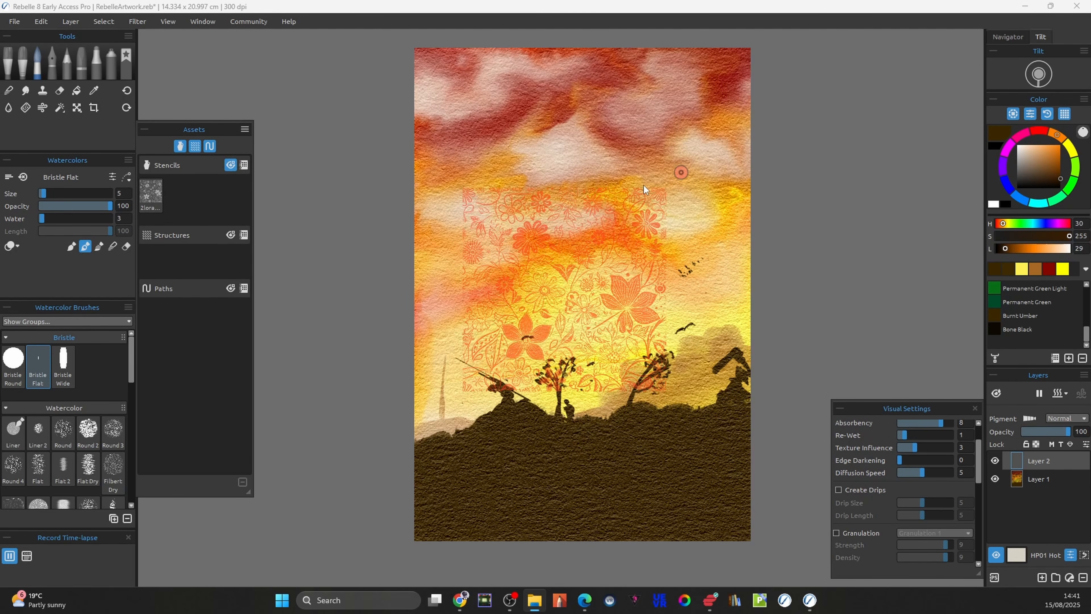
pyautogui.moveTo(681, 174)
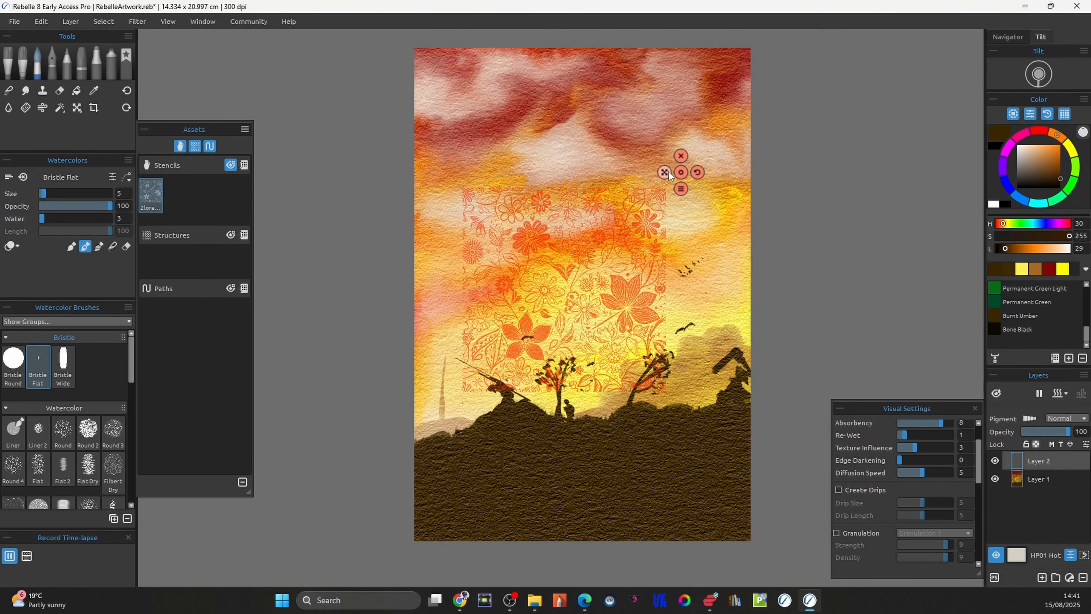
pyautogui.moveTo(664, 173); pyautogui.dragTo(538, 20)
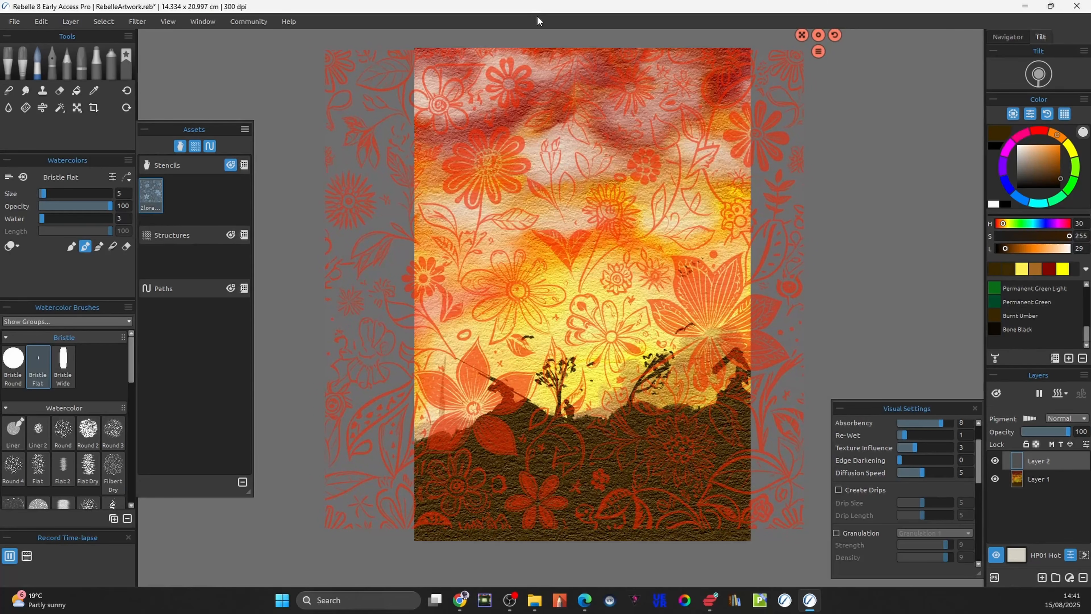
pyautogui.moveTo(870, 83)
pyautogui.mouseDown()
pyautogui.moveTo(848, 149)
pyautogui.moveTo(853, 95)
pyautogui.mouseUp()
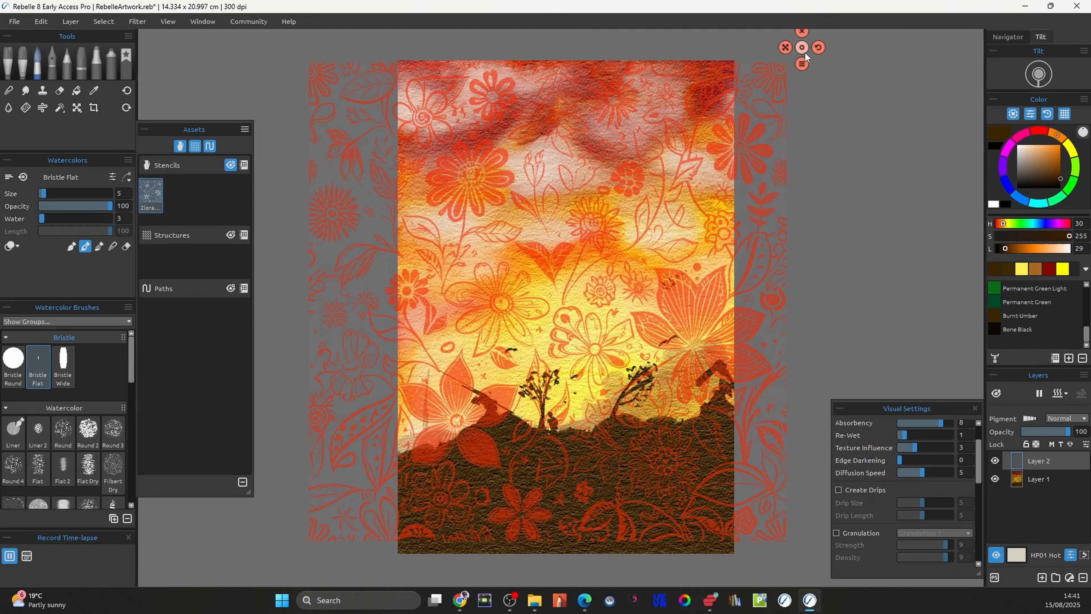
# Invert the floral stencil, rotate it about 45 degrees and scale it to extend past the painting
pyautogui.click(801, 63)
pyautogui.click(802, 84)
pyautogui.moveTo(818, 48); pyautogui.dragTo(911, 301)
pyautogui.moveTo(552, 19)
pyautogui.mouseDown()
pyautogui.moveTo(577, 22)
pyautogui.moveTo(573, 14)
pyautogui.mouseUp()
pyautogui.scroll(-4, 576, 38)
pyautogui.scroll(1, 583, 54)
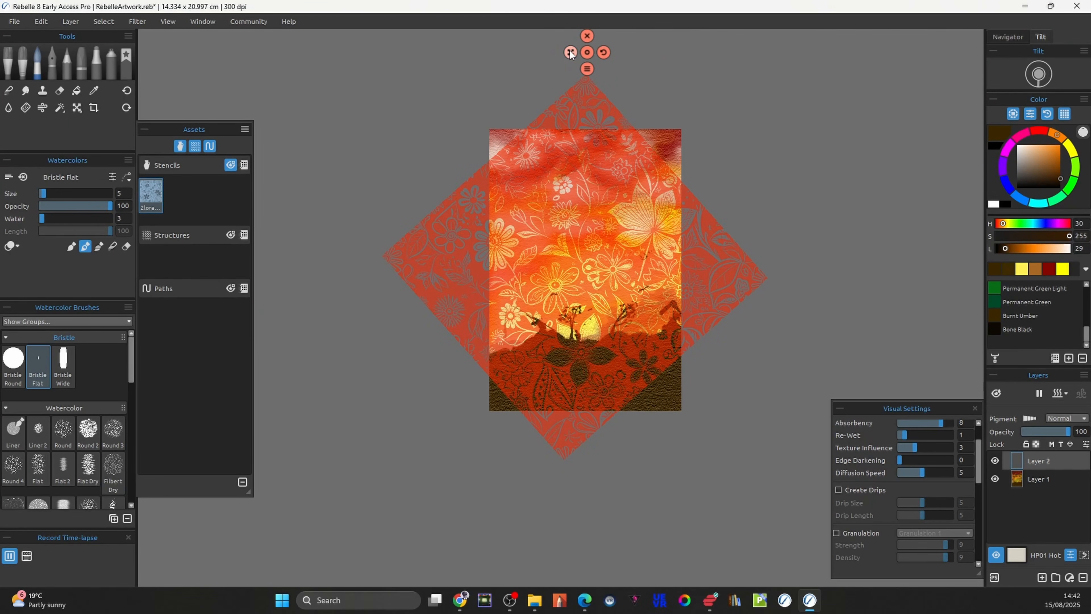
pyautogui.moveTo(588, 52); pyautogui.dragTo(593, 9)
pyautogui.scroll(-3, 634, 113)
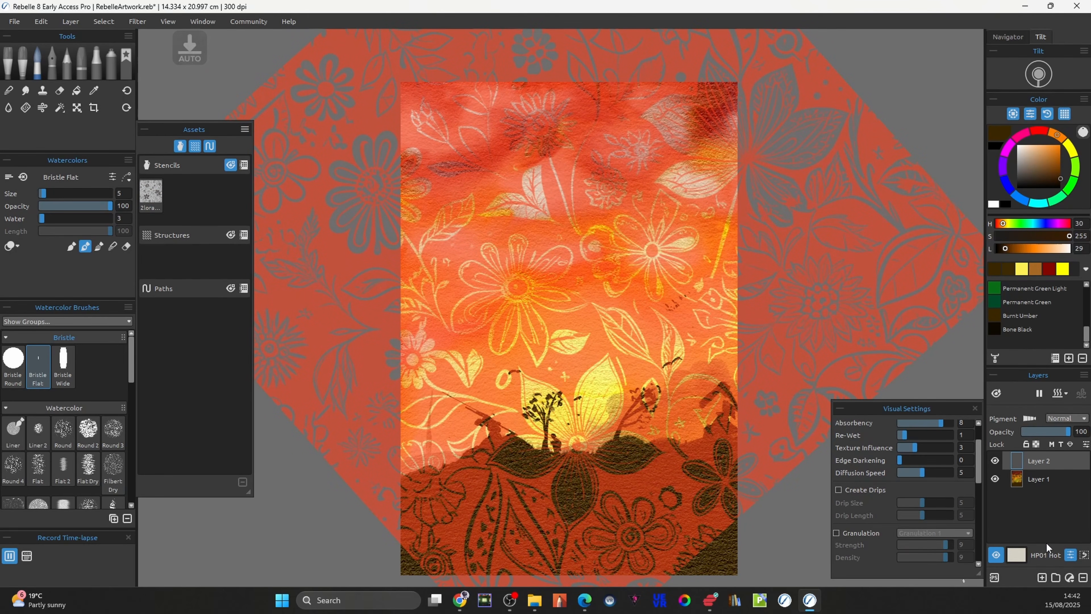
# Enable the diamond-marked layer option on Layer 2 and choose the Bristle Hairy oil brush
pyautogui.click(1070, 445)
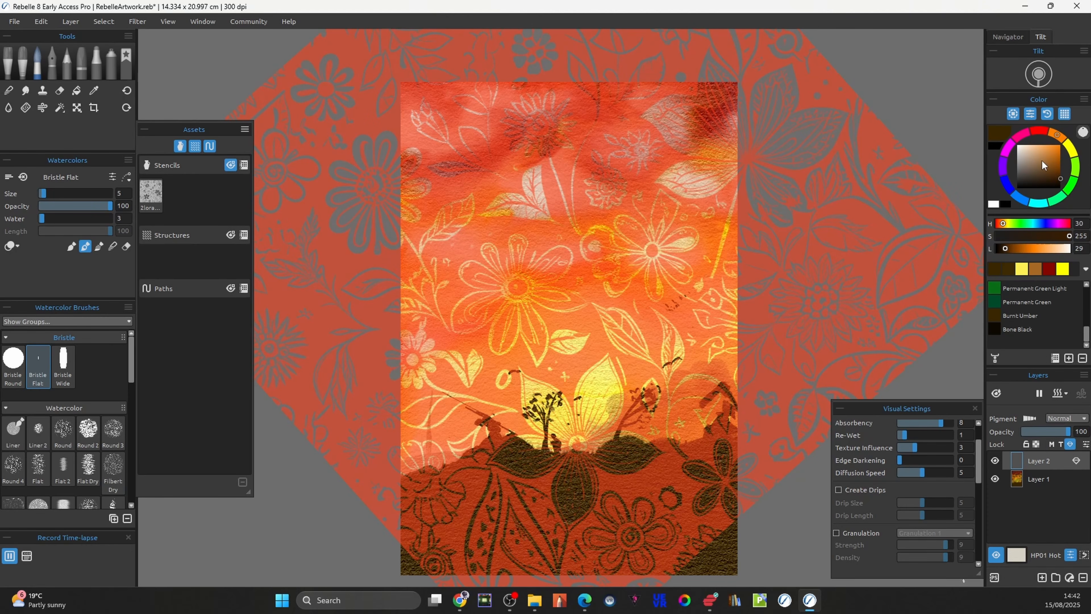
pyautogui.click(8, 64)
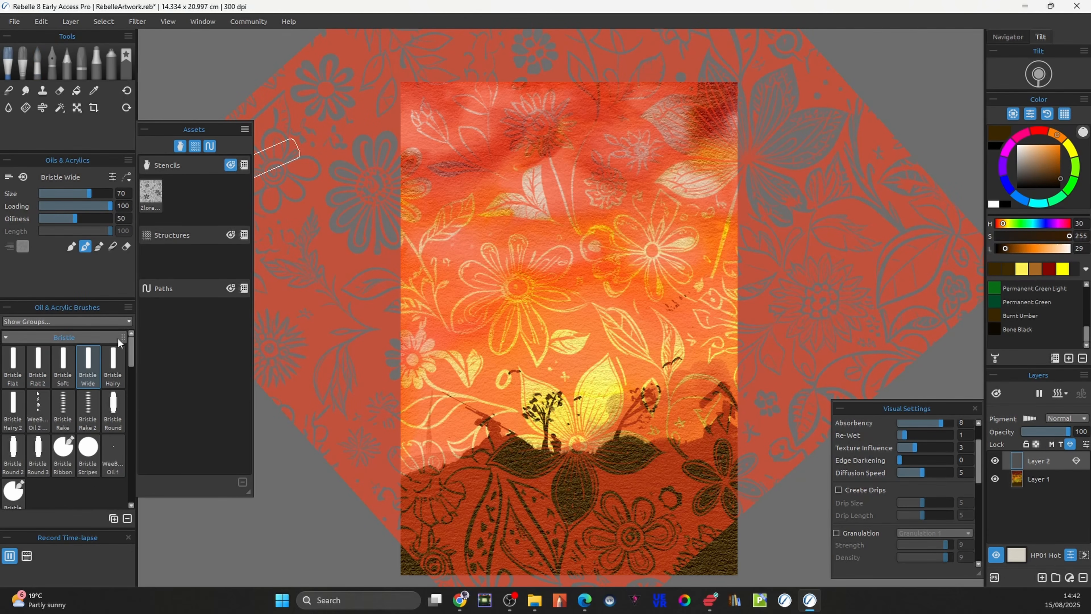
pyautogui.click(115, 383)
# Paint Burnt Umber flowers through the stencil across the upper sky with Bristle Hairy at size 90, and turn the stencil off
pyautogui.moveTo(442, 276)
pyautogui.mouseDown()
pyautogui.moveTo(567, 189)
pyautogui.moveTo(610, 202)
pyautogui.mouseUp()
pyautogui.hotkey('ctrl', 'z')
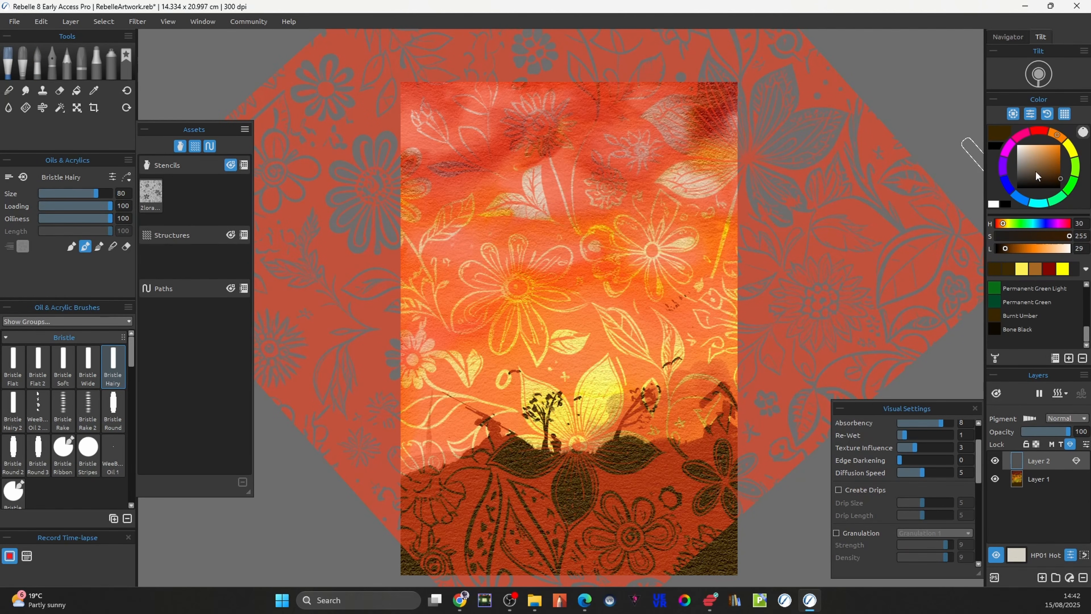
pyautogui.click(1018, 187)
pyautogui.click(995, 316)
pyautogui.press(']')
pyautogui.moveTo(718, 73)
pyautogui.mouseDown()
pyautogui.moveTo(707, 98)
pyautogui.moveTo(415, 327)
pyautogui.mouseUp()
pyautogui.moveTo(666, 105); pyautogui.dragTo(400, 273)
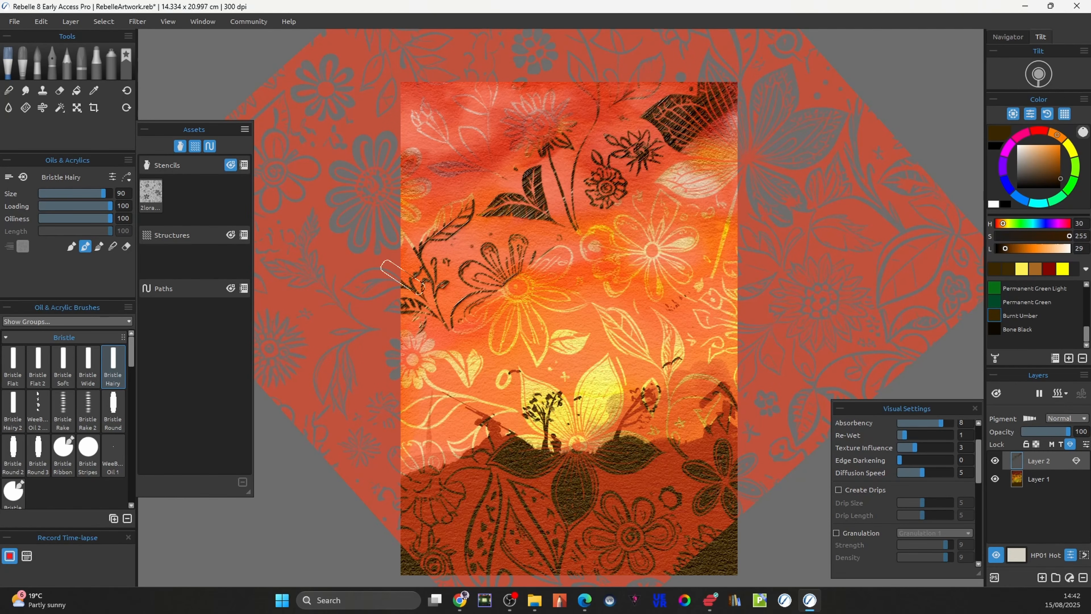
pyautogui.moveTo(567, 101); pyautogui.dragTo(415, 204)
pyautogui.click(151, 192)
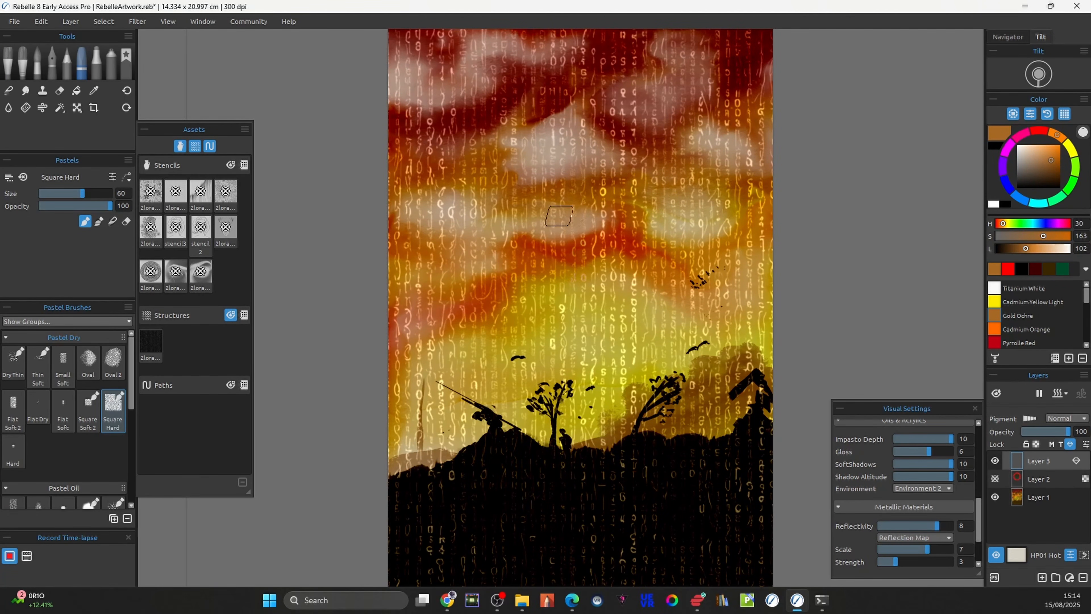
# Paint Gold Ochre over the middle of the sky through the character-pattern structure with the Square Hard pastel, size 60, and turn the structure off
pyautogui.moveTo(558, 216)
pyautogui.mouseDown()
pyautogui.moveTo(575, 300)
pyautogui.moveTo(601, 301)
pyautogui.moveTo(645, 266)
pyautogui.moveTo(661, 214)
pyautogui.moveTo(548, 202)
pyautogui.moveTo(530, 162)
pyautogui.moveTo(538, 285)
pyautogui.moveTo(586, 357)
pyautogui.moveTo(633, 331)
pyautogui.mouseUp()
pyautogui.click(152, 339)
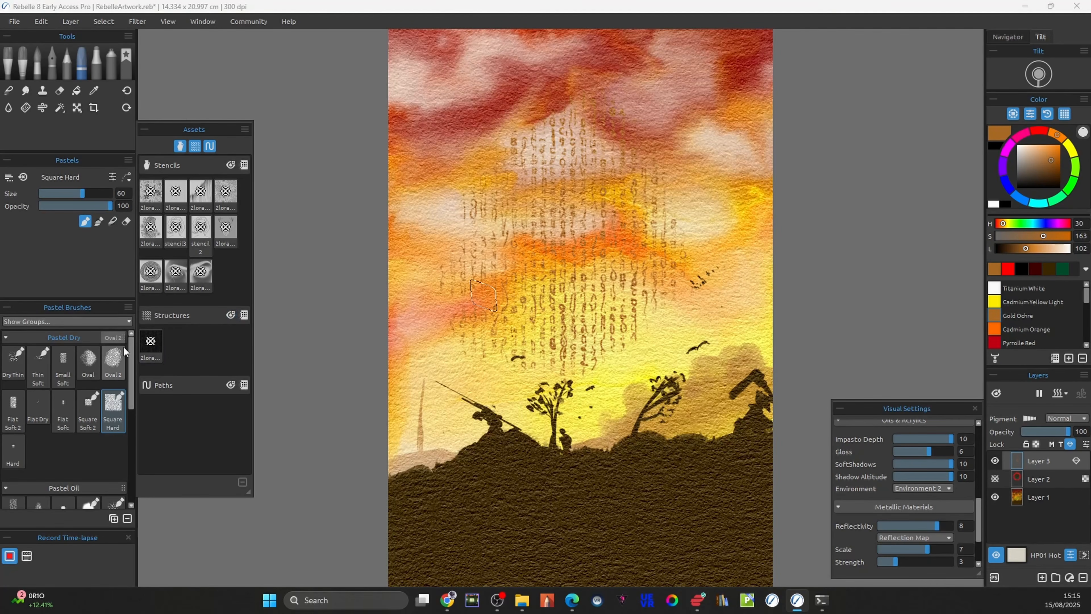
pyautogui.scroll(-2, 123, 347)
pyautogui.scroll(-3, 645, 344)
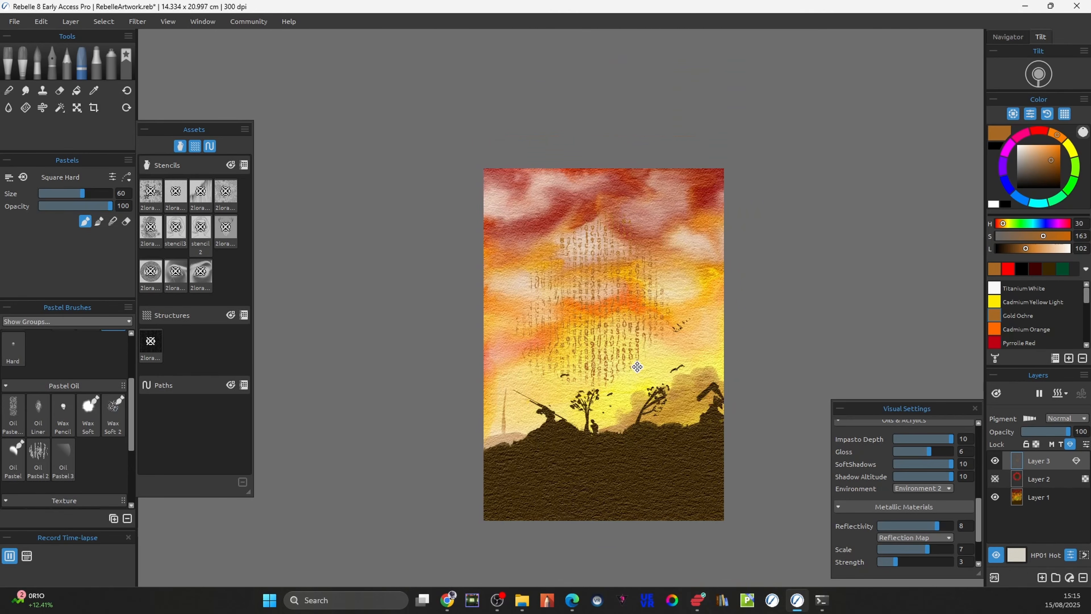
pyautogui.scroll(3, 627, 378)
pyautogui.moveTo(626, 392); pyautogui.dragTo(651, 400)
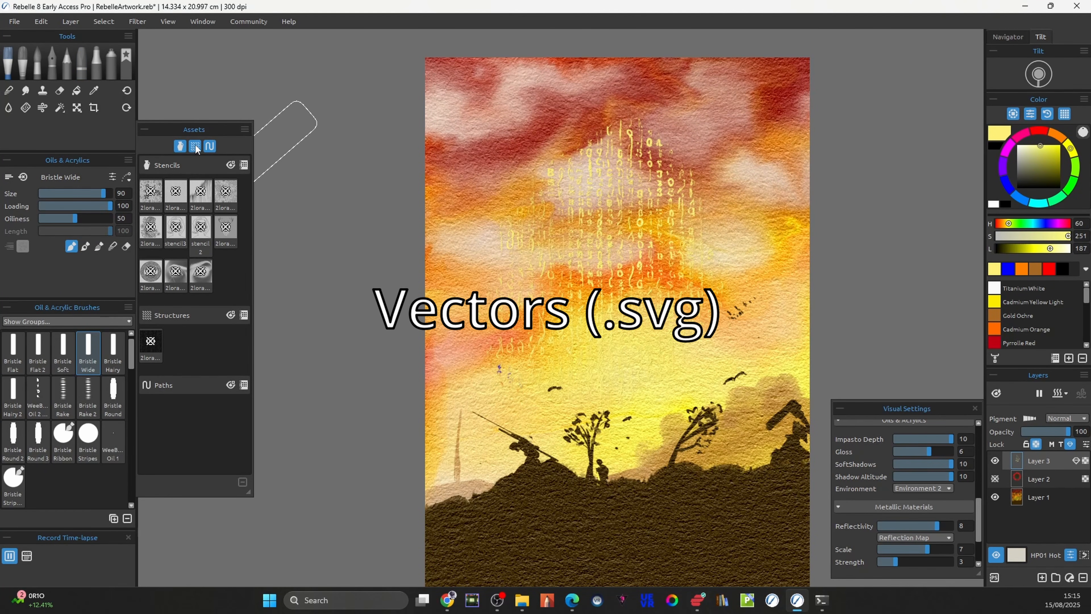
# Open the path library and add the Triangle path to the canvas
pyautogui.click(195, 146)
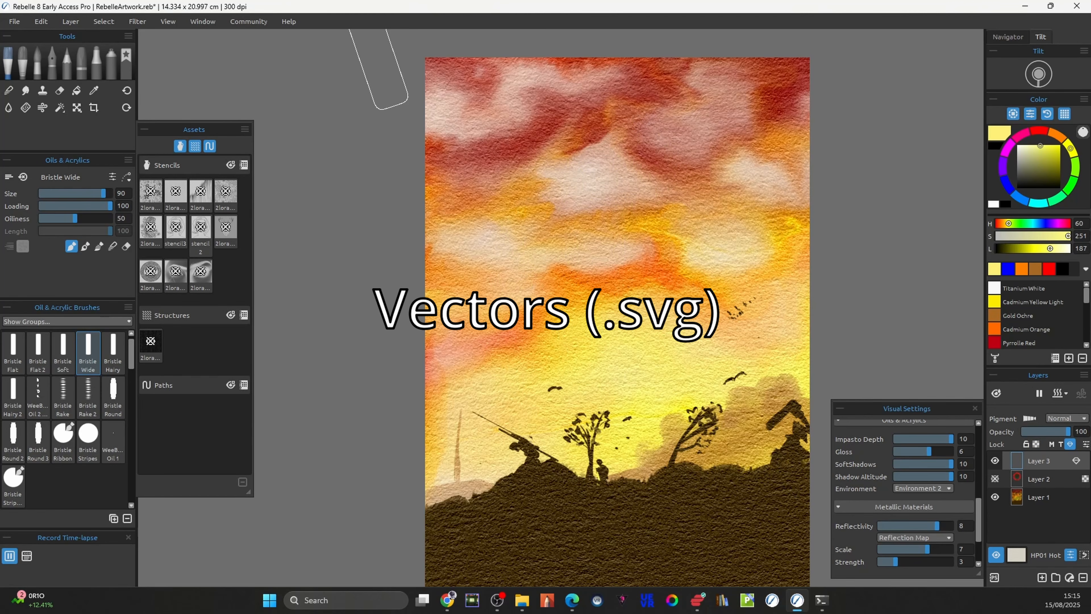
pyautogui.click(245, 385)
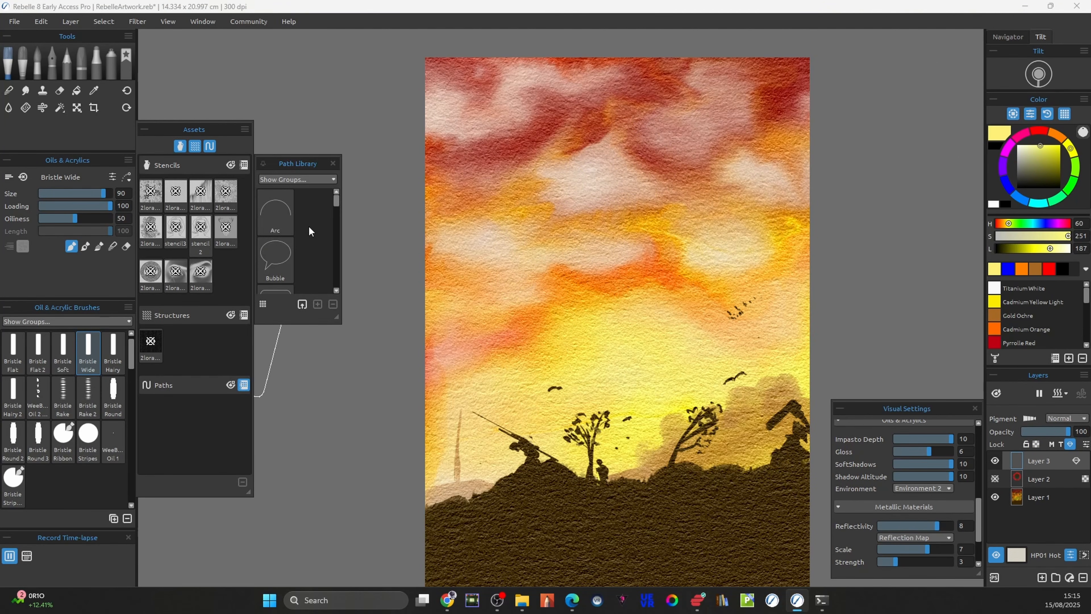
pyautogui.scroll(-5, 314, 235)
pyautogui.click(286, 254)
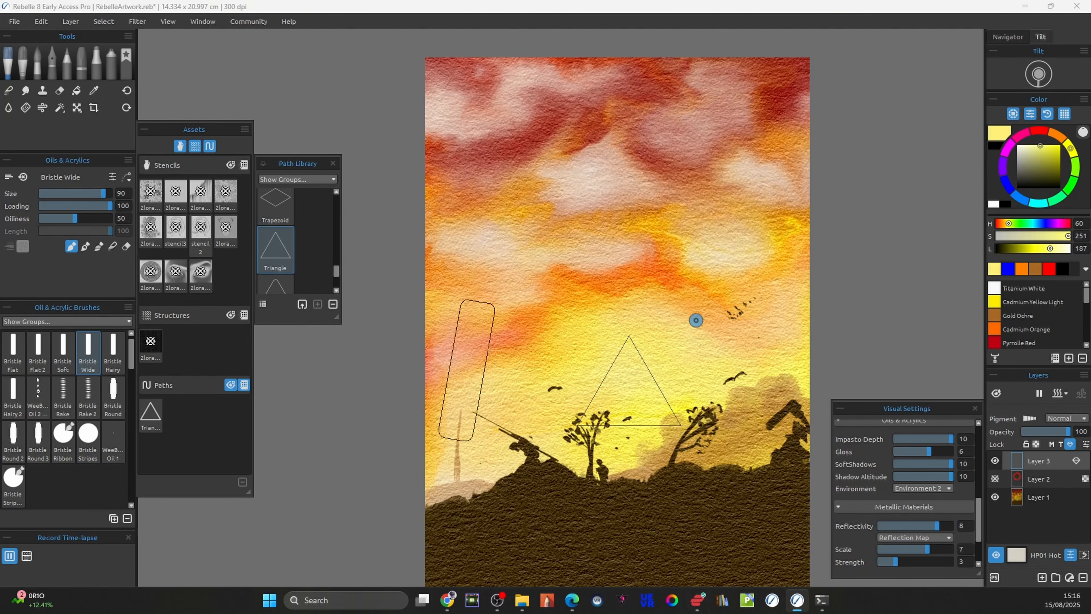
# Adjust the triangle path on the canvas, choose black and paint strokes along the path
pyautogui.moveTo(696, 320); pyautogui.dragTo(593, 75)
pyautogui.click(1061, 188)
pyautogui.moveTo(676, 154)
pyautogui.mouseDown()
pyautogui.moveTo(655, 157)
pyautogui.moveTo(742, 305)
pyautogui.moveTo(575, 323)
pyautogui.moveTo(868, 342)
pyautogui.moveTo(494, 321)
pyautogui.moveTo(689, 70)
pyautogui.mouseUp()
pyautogui.moveTo(630, 101); pyautogui.dragTo(748, 255)
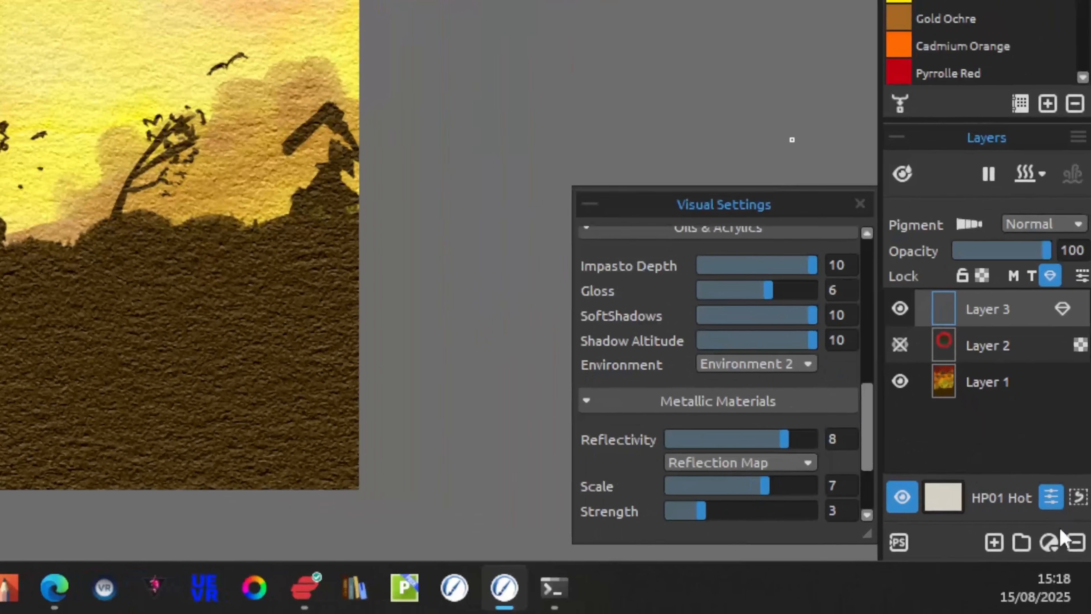
# Add a Color Balance adjustment layer, shift the midtones toward cyan and set the shadows' Red, Green and Blue to -100
pyautogui.click(1050, 542)
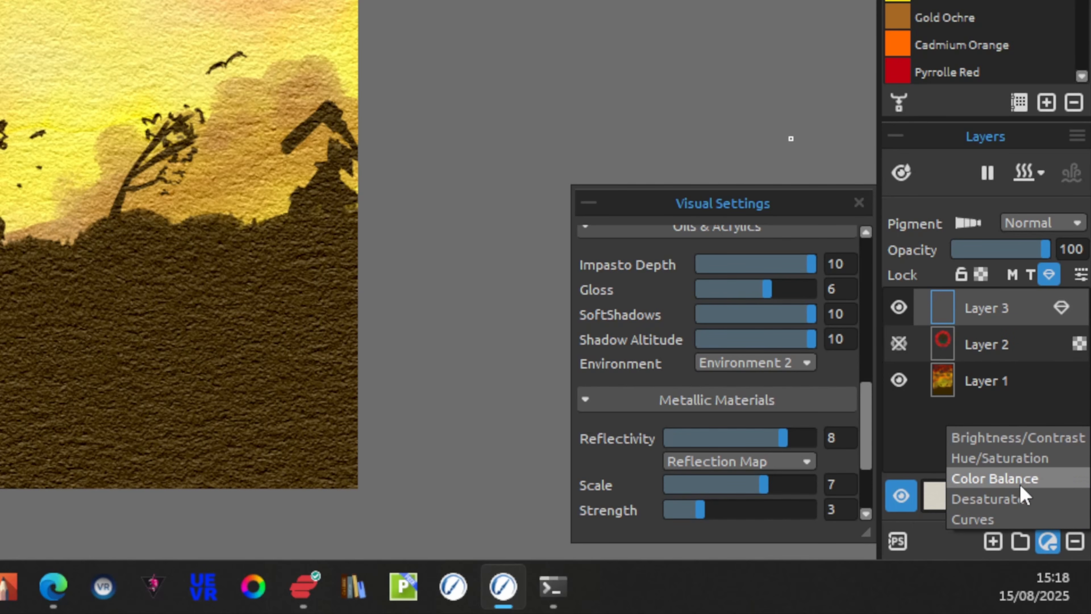
pyautogui.click(1029, 479)
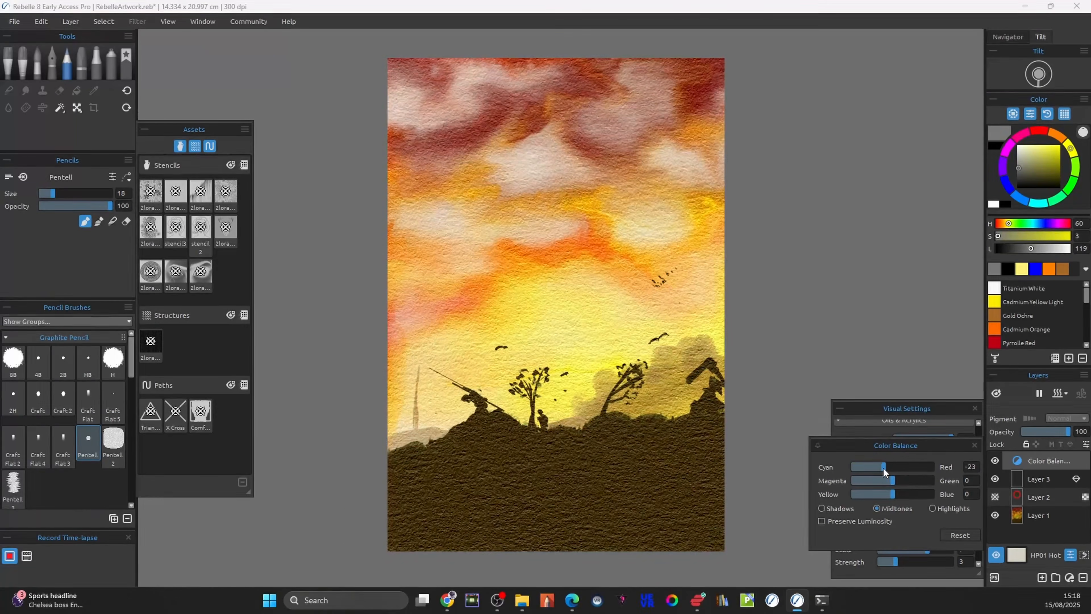
pyautogui.moveTo(884, 472)
pyautogui.mouseDown()
pyautogui.moveTo(870, 467)
pyautogui.moveTo(887, 483)
pyautogui.moveTo(851, 480)
pyautogui.moveTo(850, 494)
pyautogui.mouseUp()
pyautogui.click(834, 505)
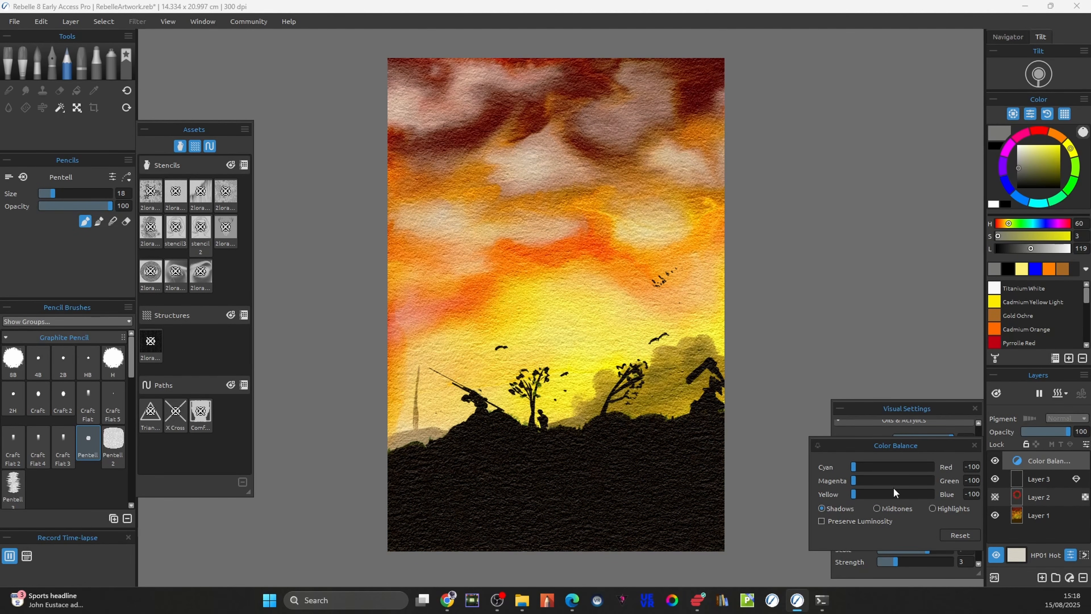
# Add a Brightness/Contrast adjustment layer and adjust its brightness and contrast
pyautogui.click(1070, 576)
pyautogui.click(1057, 527)
pyautogui.moveTo(908, 467); pyautogui.dragTo(997, 468)
pyautogui.moveTo(908, 481)
pyautogui.mouseDown()
pyautogui.moveTo(974, 480)
pyautogui.moveTo(795, 480)
pyautogui.mouseUp()
# Add a Desaturate adjustment layer using Luminosity, with Red 0, Green 2 and Blue 11
pyautogui.click(1070, 577)
pyautogui.click(1052, 554)
pyautogui.moveTo(900, 494); pyautogui.dragTo(845, 494)
# Toggle the visibility of the Desaturate and Brightness/Contrast layers to compare their effect on the painting
pyautogui.click(995, 461)
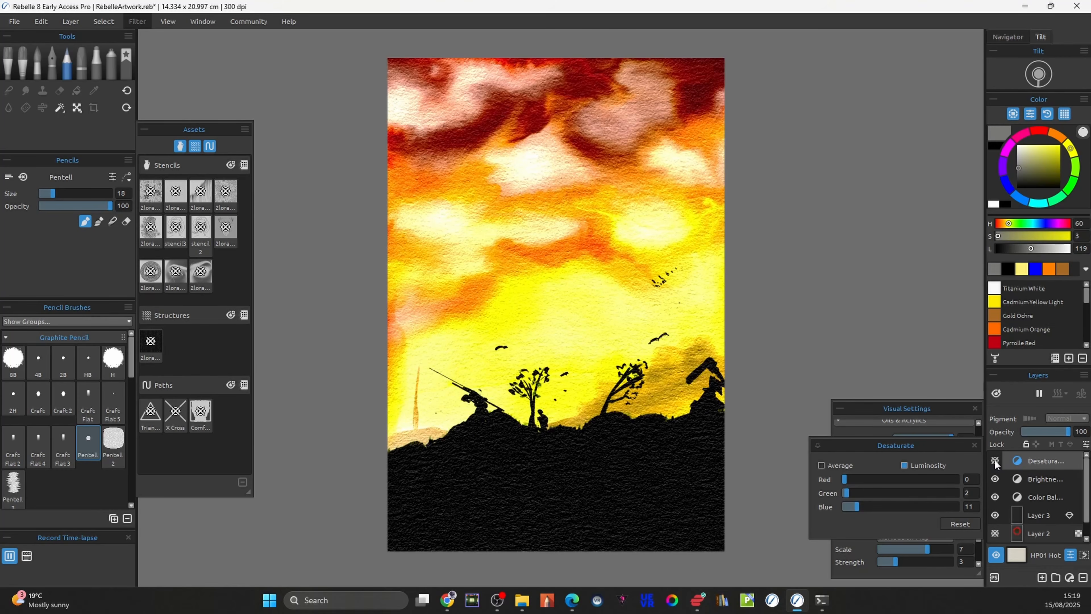
pyautogui.click(994, 461)
pyautogui.click(993, 479)
pyautogui.click(993, 480)
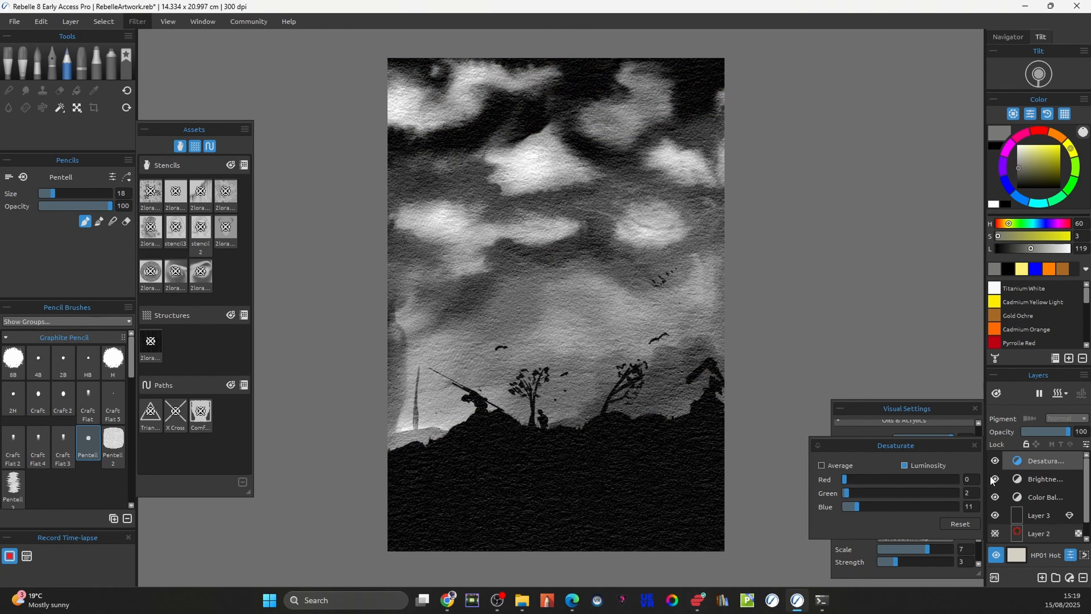
# Hide the Color Balance, Brightness/Contrast and Desaturate adjustment layers on the sunset painting
pyautogui.click(995, 497)
pyautogui.click(995, 479)
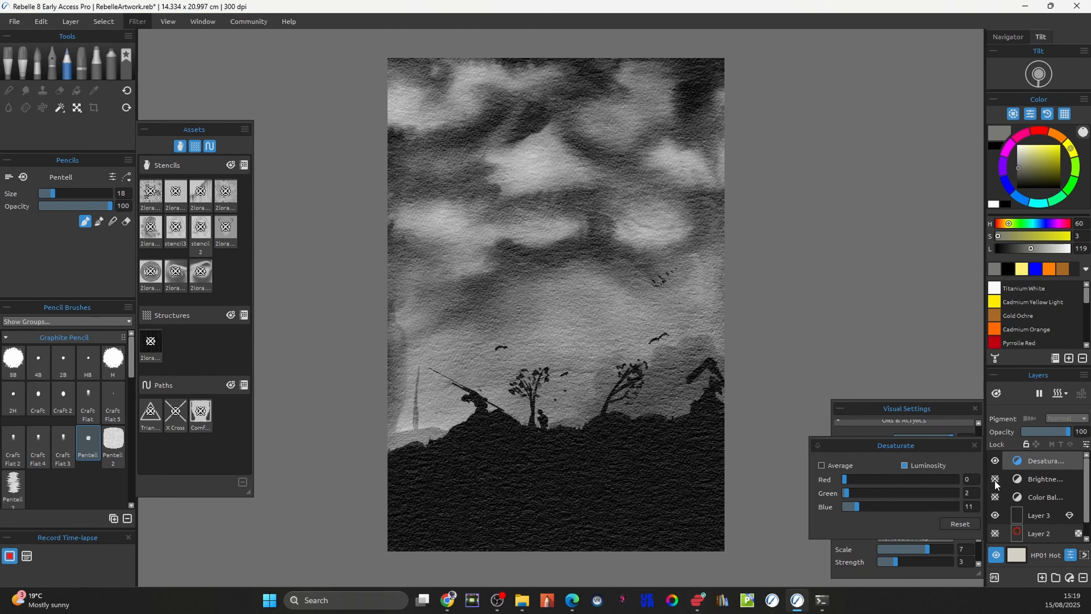
pyautogui.click(995, 461)
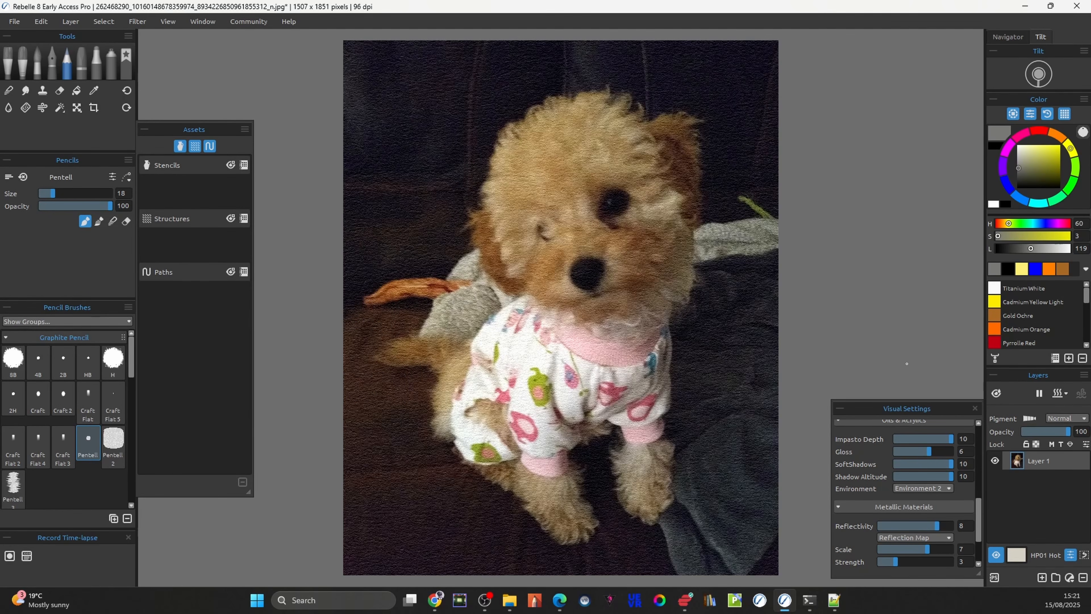
# Turn on tracing for the dog photo layer, switch to the Bristle Wide oil brush and sample colours around the dog's eyes
pyautogui.click(1061, 444)
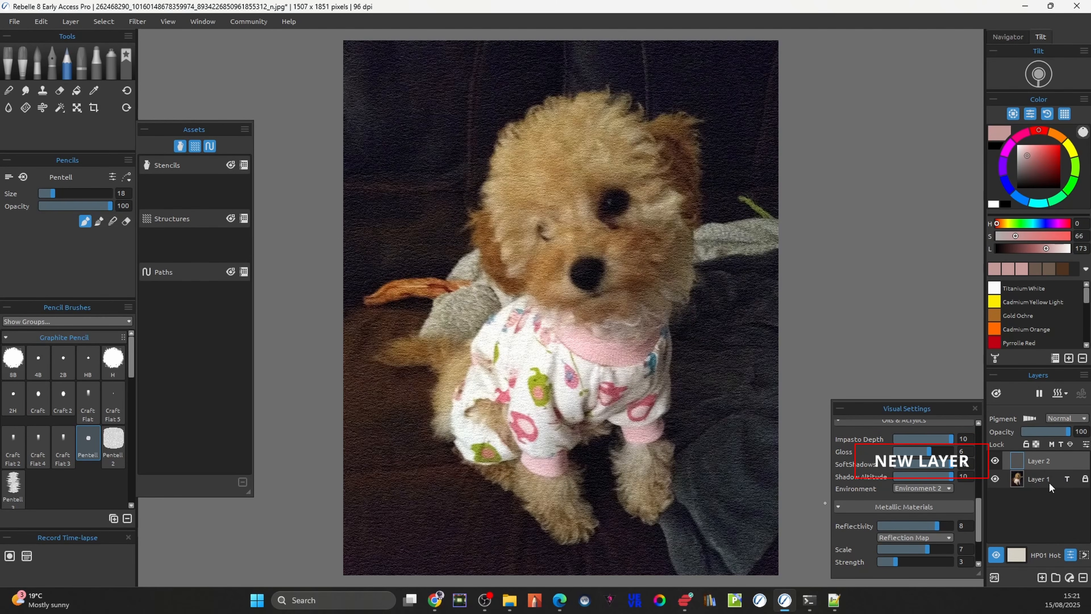
pyautogui.moveTo(622, 225)
pyautogui.mouseDown()
pyautogui.moveTo(675, 225)
pyautogui.moveTo(619, 207)
pyautogui.mouseUp()
pyautogui.click(8, 63)
pyautogui.keyDown('alt'); pyautogui.click(618, 200); pyautogui.keyUp('alt')
pyautogui.keyDown('alt'); pyautogui.click(623, 196); pyautogui.keyUp('alt')
pyautogui.keyDown('alt'); pyautogui.click(543, 230); pyautogui.keyUp('alt')
pyautogui.hotkey('ctrl', 'z')
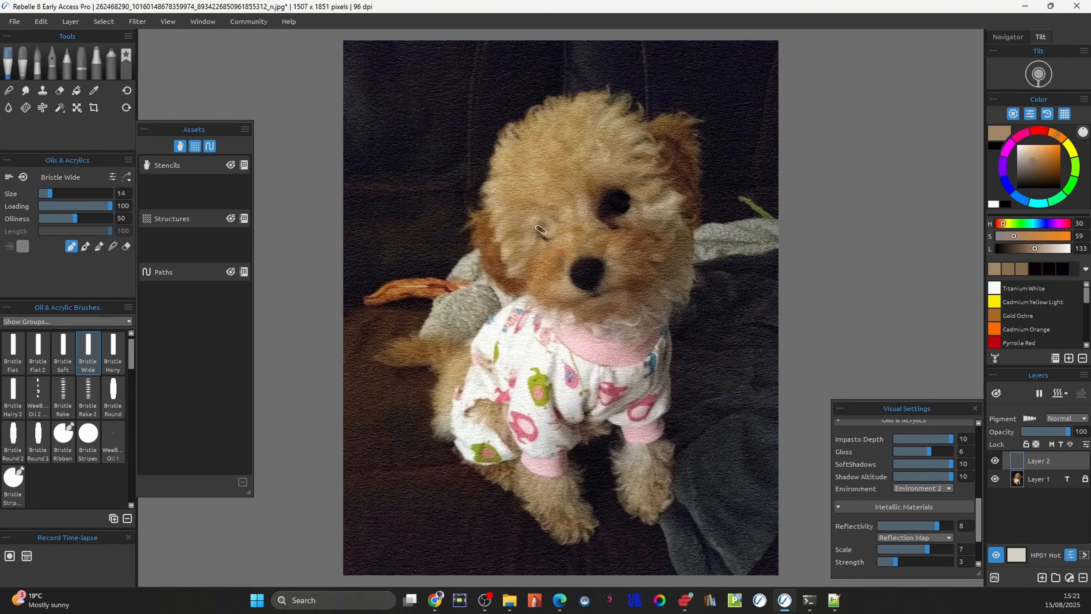
# Paint over the dog's left-hand eye and its nose on Layer 2 with the Bristle Wide brush, sampling colours from the photo
pyautogui.moveTo(541, 230); pyautogui.dragTo(537, 230)
pyautogui.keyDown('alt'); pyautogui.click(544, 235); pyautogui.keyUp('alt')
pyautogui.moveTo(540, 229); pyautogui.dragTo(554, 232)
pyautogui.keyDown('alt'); pyautogui.click(543, 234); pyautogui.keyUp('alt')
pyautogui.keyDown('alt'); pyautogui.click(543, 225); pyautogui.keyUp('alt')
pyautogui.keyDown('alt'); pyautogui.click(551, 225); pyautogui.keyUp('alt')
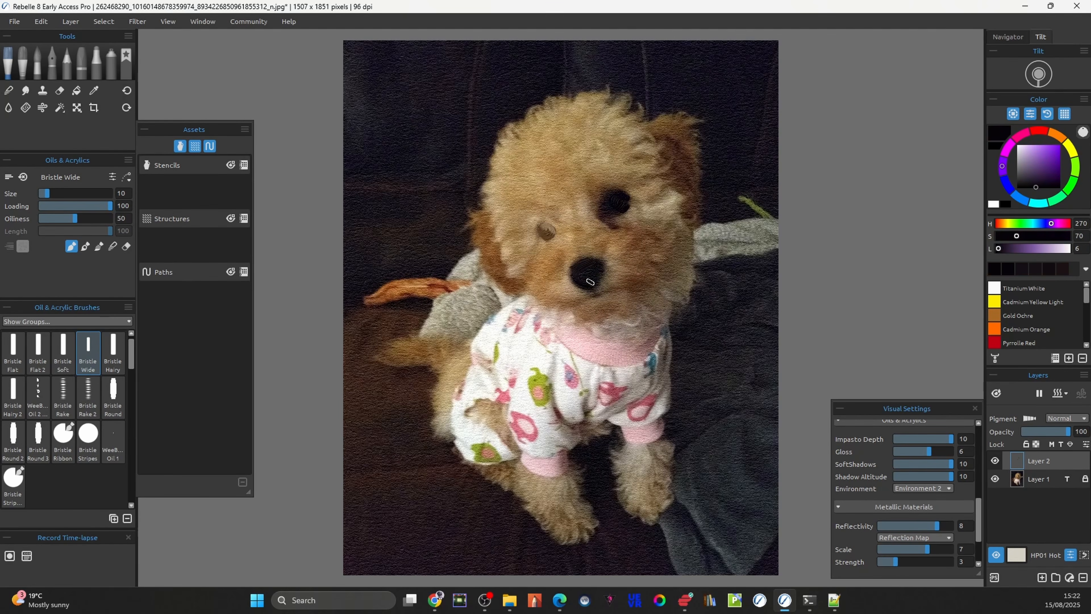
pyautogui.moveTo(590, 282); pyautogui.dragTo(599, 264)
# Paint short oil strokes following the fur across the top of the dog's head, its forehead and around the right-hand eye, enlarging the brush partway
pyautogui.moveTo(607, 131); pyautogui.dragTo(597, 145)
pyautogui.moveTo(625, 135); pyautogui.dragTo(596, 163)
pyautogui.moveTo(602, 127)
pyautogui.mouseDown()
pyautogui.moveTo(587, 149)
pyautogui.moveTo(613, 141)
pyautogui.mouseUp()
pyautogui.moveTo(647, 139); pyautogui.dragTo(630, 166)
pyautogui.moveTo(653, 128); pyautogui.dragTo(641, 140)
pyautogui.press(']')
pyautogui.moveTo(570, 109); pyautogui.dragTo(577, 140)
pyautogui.moveTo(649, 163)
pyautogui.mouseDown()
pyautogui.moveTo(624, 177)
pyautogui.moveTo(630, 188)
pyautogui.mouseUp()
pyautogui.moveTo(650, 196); pyautogui.dragTo(614, 228)
pyautogui.moveTo(600, 219); pyautogui.dragTo(628, 230)
pyautogui.moveTo(582, 189); pyautogui.dragTo(595, 209)
pyautogui.moveTo(585, 162); pyautogui.dragTo(585, 180)
pyautogui.moveTo(569, 181)
pyautogui.mouseDown()
pyautogui.moveTo(570, 195)
pyautogui.moveTo(576, 183)
pyautogui.mouseUp()
pyautogui.moveTo(559, 147); pyautogui.dragTo(565, 165)
# Enlarge the brush and paint fur strokes along the crown, the left edge of the dog's head and down its left-hand ear
pyautogui.press(']')
pyautogui.moveTo(556, 97); pyautogui.dragTo(566, 110)
pyautogui.moveTo(600, 101); pyautogui.dragTo(609, 110)
pyautogui.moveTo(536, 110); pyautogui.dragTo(548, 122)
pyautogui.moveTo(524, 119)
pyautogui.mouseDown()
pyautogui.moveTo(538, 132)
pyautogui.moveTo(509, 165)
pyautogui.mouseUp()
pyautogui.moveTo(495, 162); pyautogui.dragTo(502, 186)
pyautogui.moveTo(518, 146); pyautogui.dragTo(528, 158)
pyautogui.moveTo(523, 140)
pyautogui.mouseDown()
pyautogui.moveTo(537, 153)
pyautogui.moveTo(524, 182)
pyautogui.mouseUp()
pyautogui.moveTo(493, 176)
pyautogui.mouseDown()
pyautogui.moveTo(504, 187)
pyautogui.moveTo(495, 214)
pyautogui.mouseUp()
pyautogui.moveTo(473, 215); pyautogui.dragTo(516, 295)
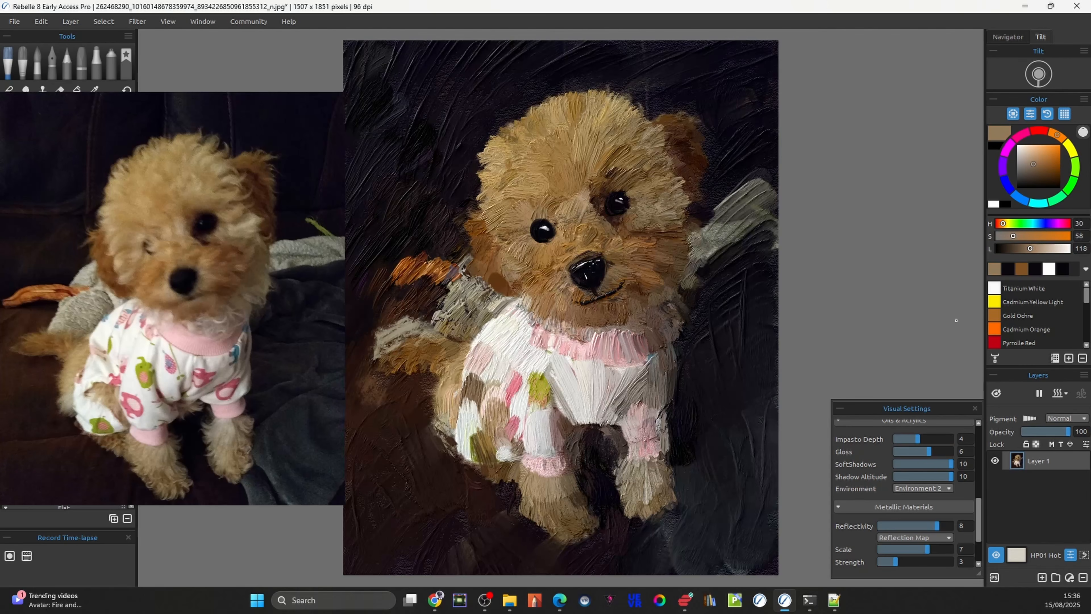